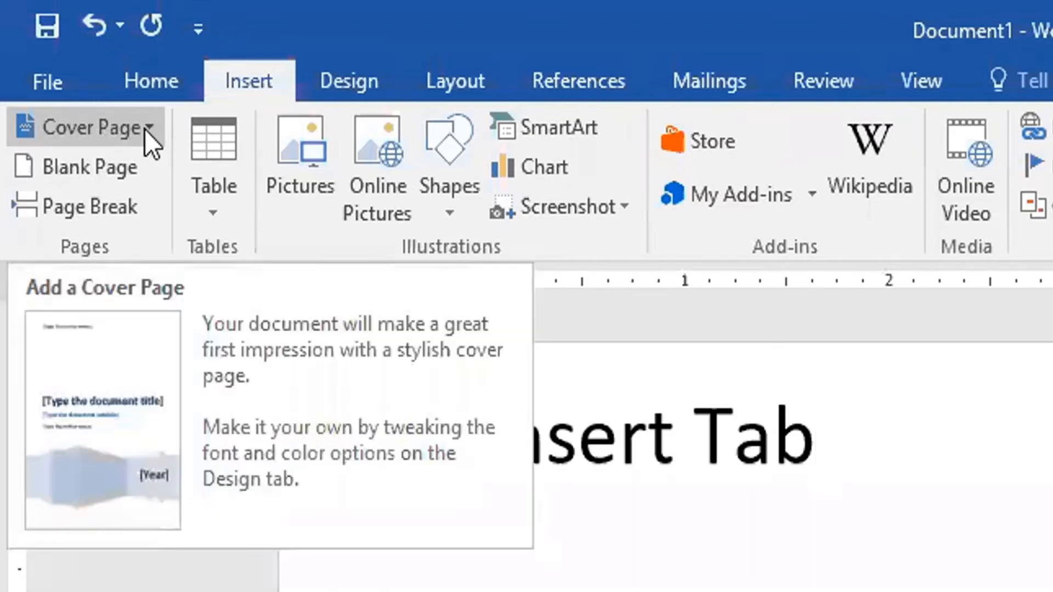
Insert the built-in Retrospect cover page ahead of the existing page.
left_click(147, 127)
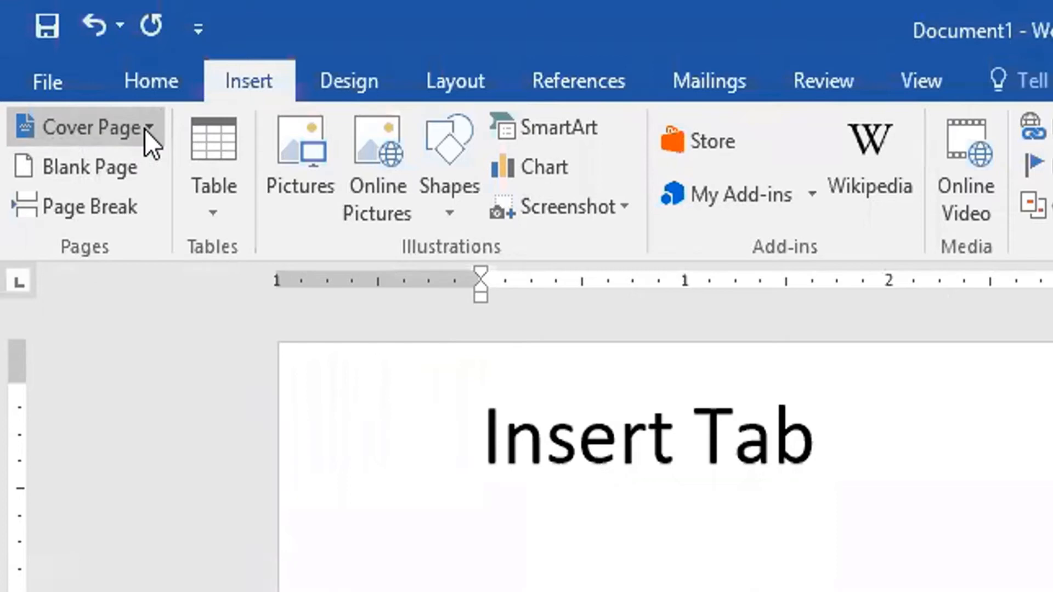
left_click(146, 129)
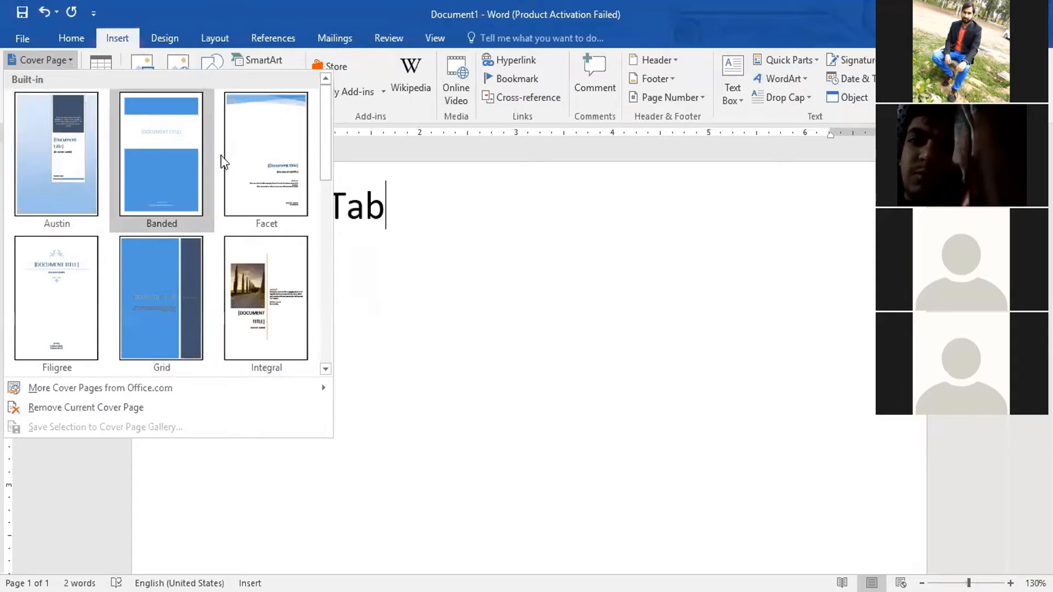
left_click_drag(328, 106, 352, 223)
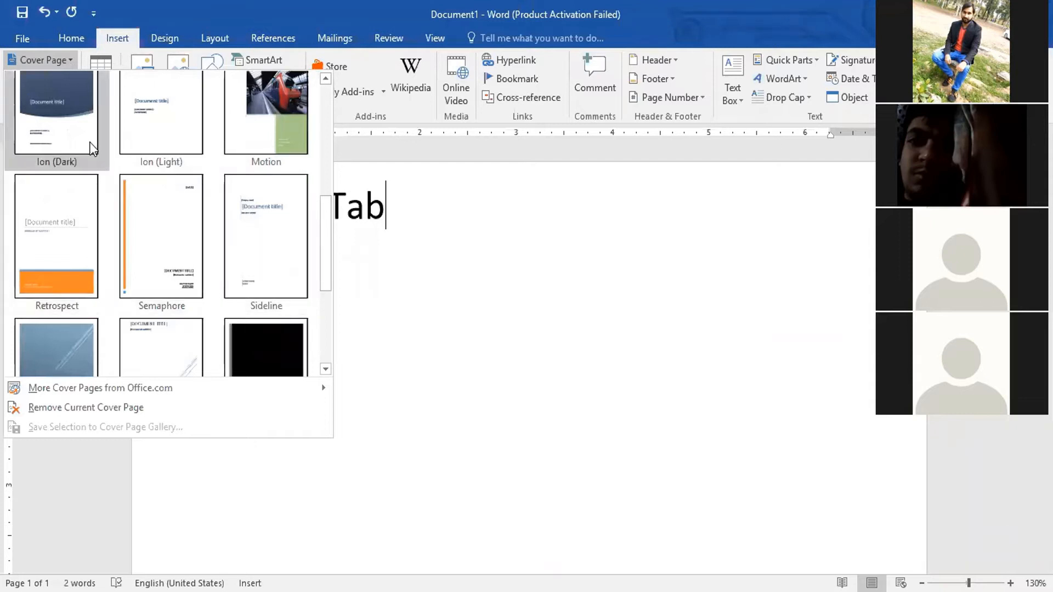
scroll(156, 214, "up", 3)
scroll(178, 163, "down", 3)
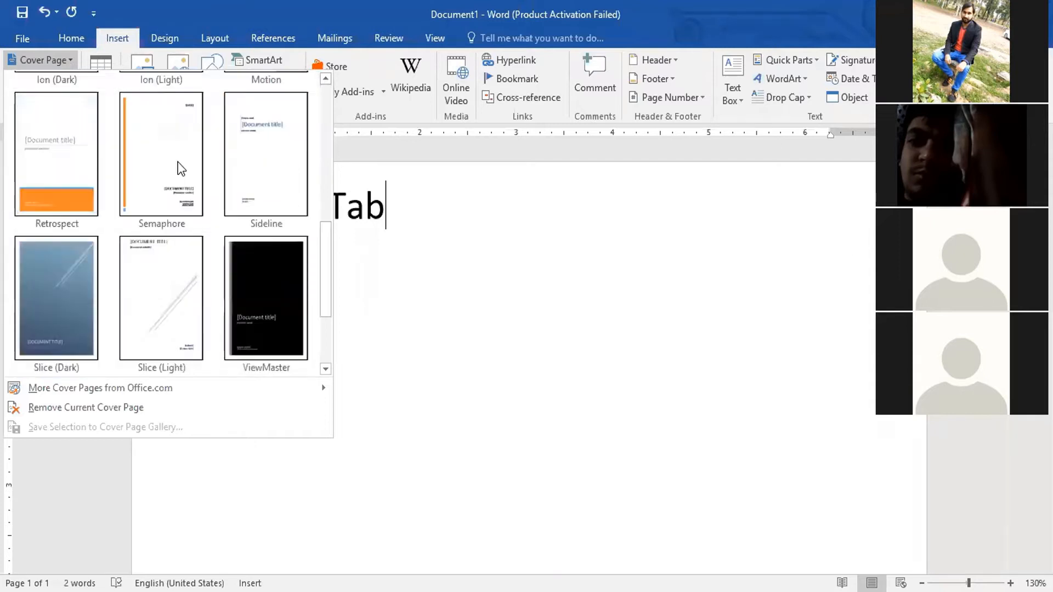
left_click(58, 176)
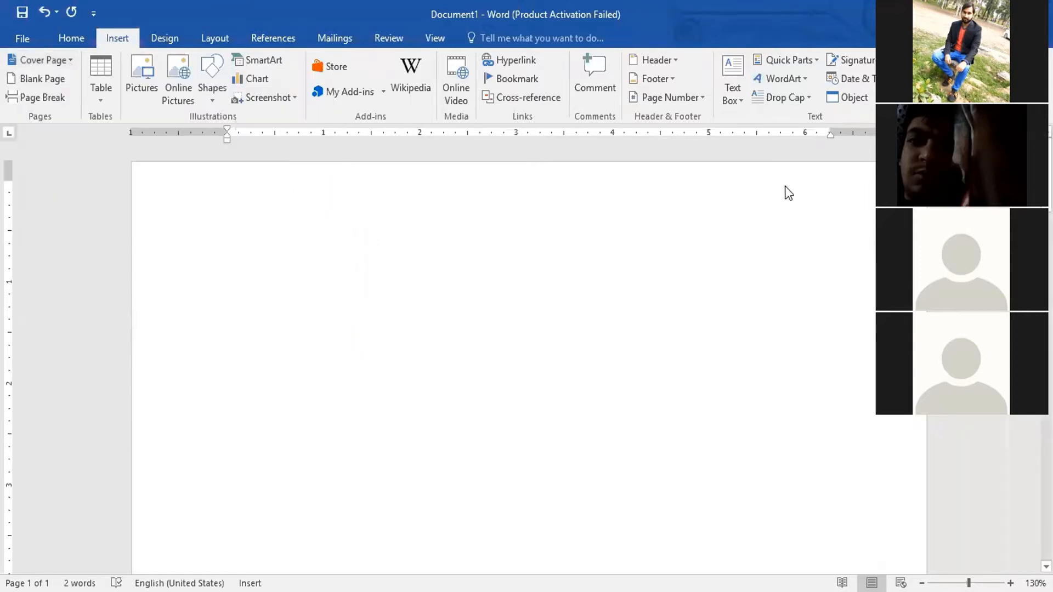
scroll(608, 321, "down", 10)
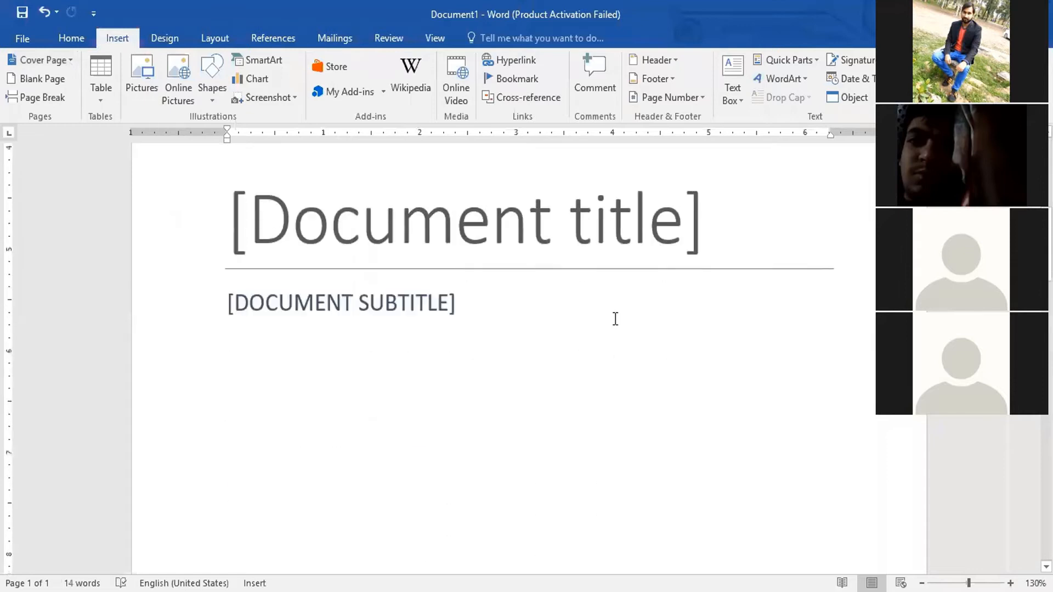
scroll(616, 316, "down", 9)
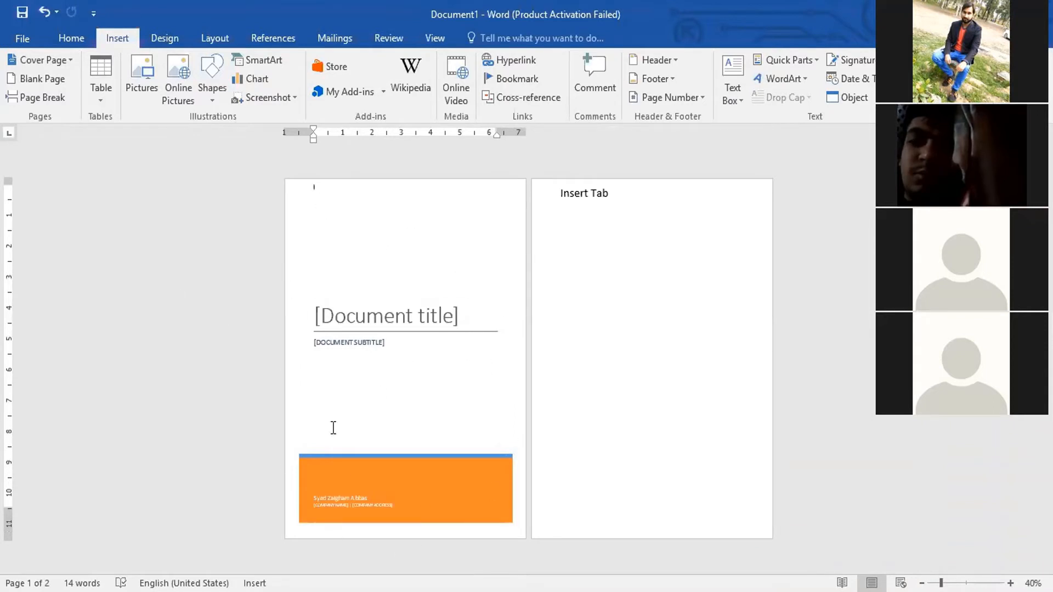
Fill in the Retrospect cover page with the title "Insert Tab" and the subtitle "MS WORD".
scroll(401, 426, "up", 2)
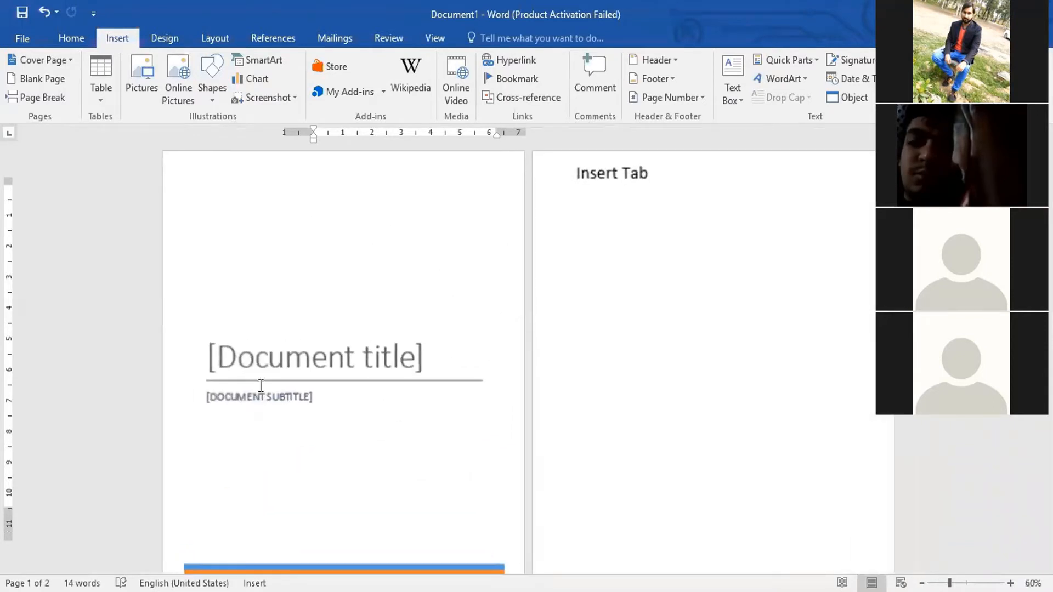
scroll(247, 379, "down", 1)
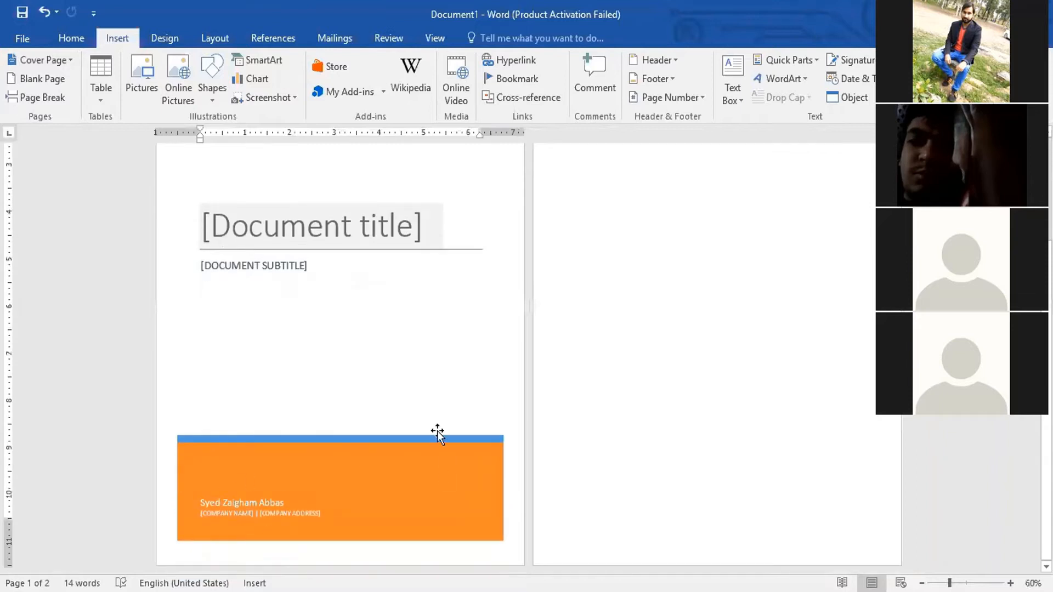
scroll(243, 331, "up", 1)
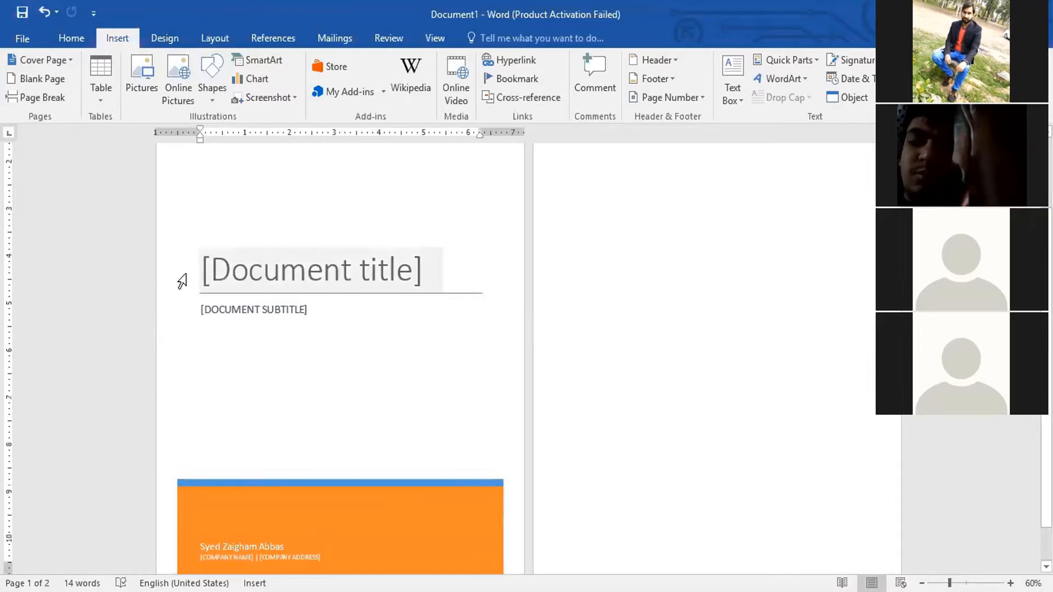
left_click(349, 272)
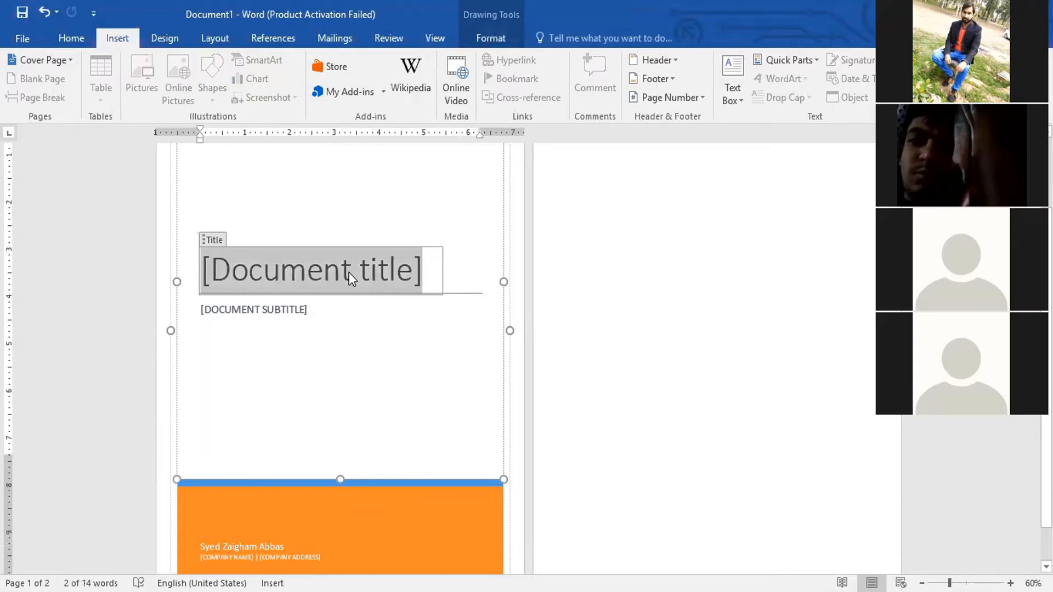
type("Insert Tab")
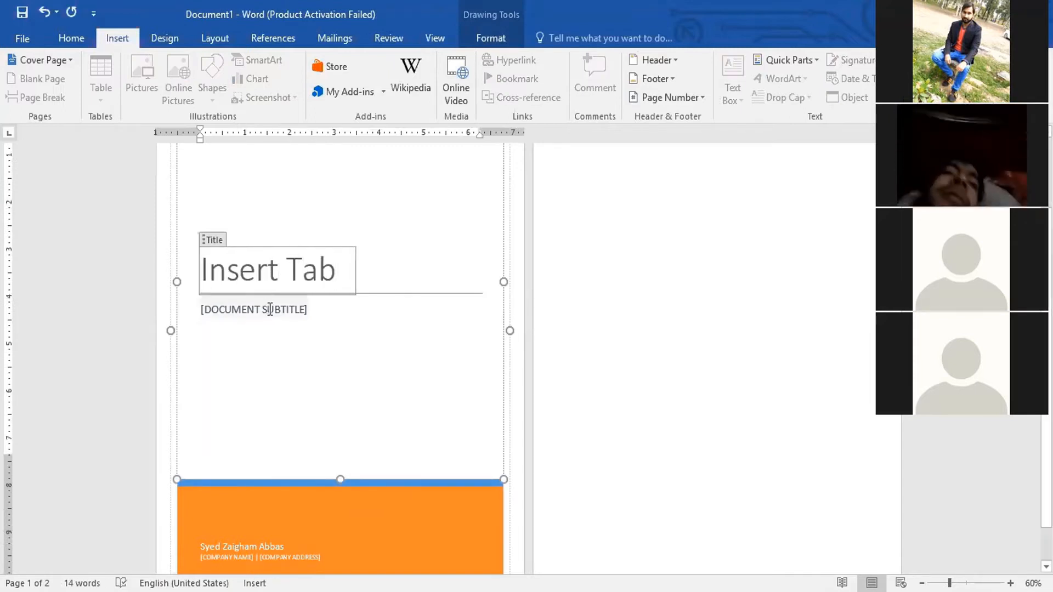
left_click(270, 309)
key("BackSpace")
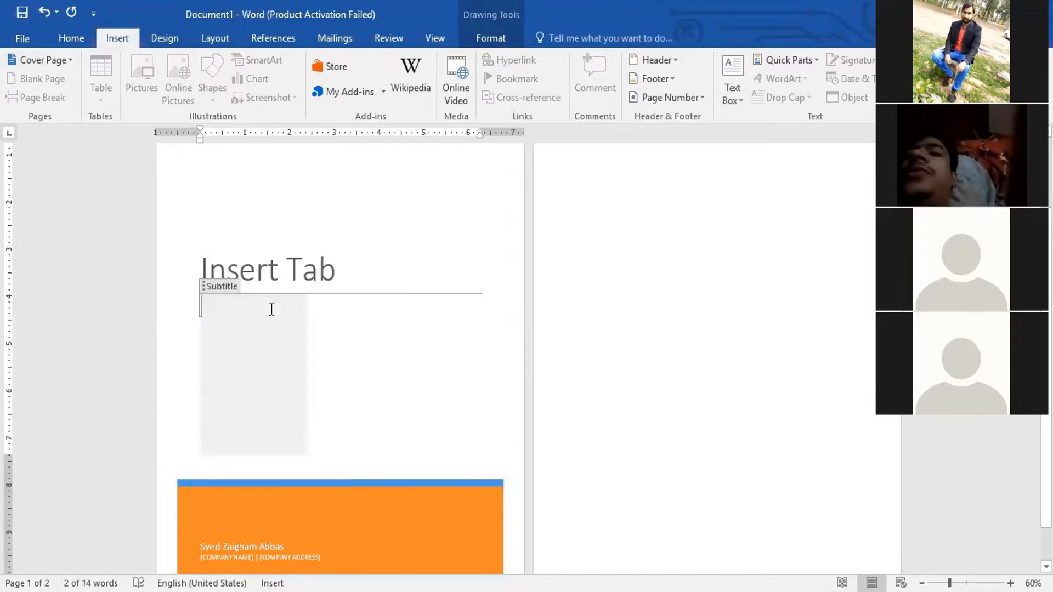
type("MS WORD")
scroll(279, 387, "down", 1)
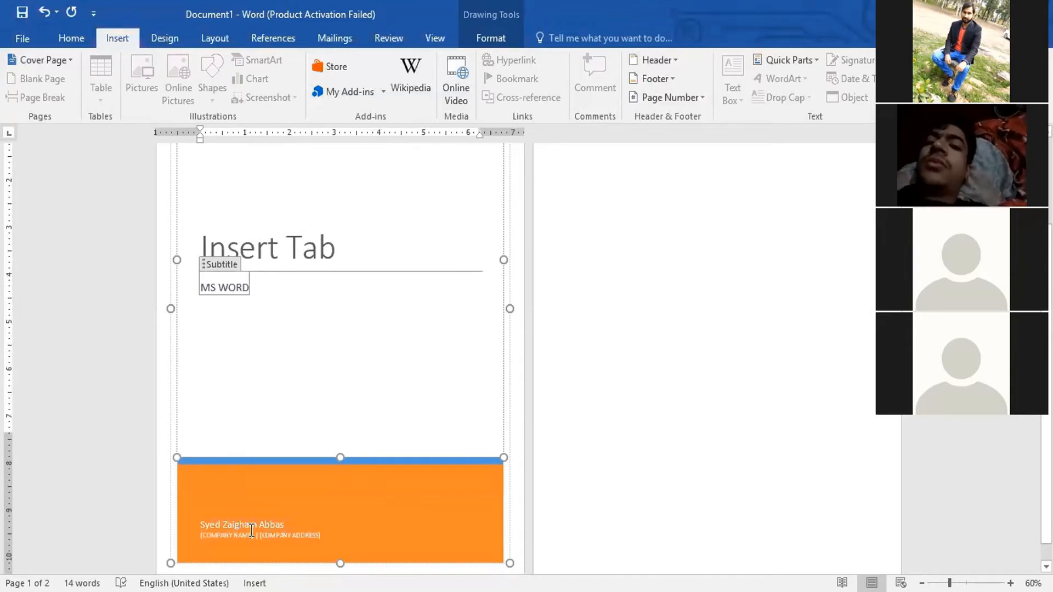
left_click(609, 257)
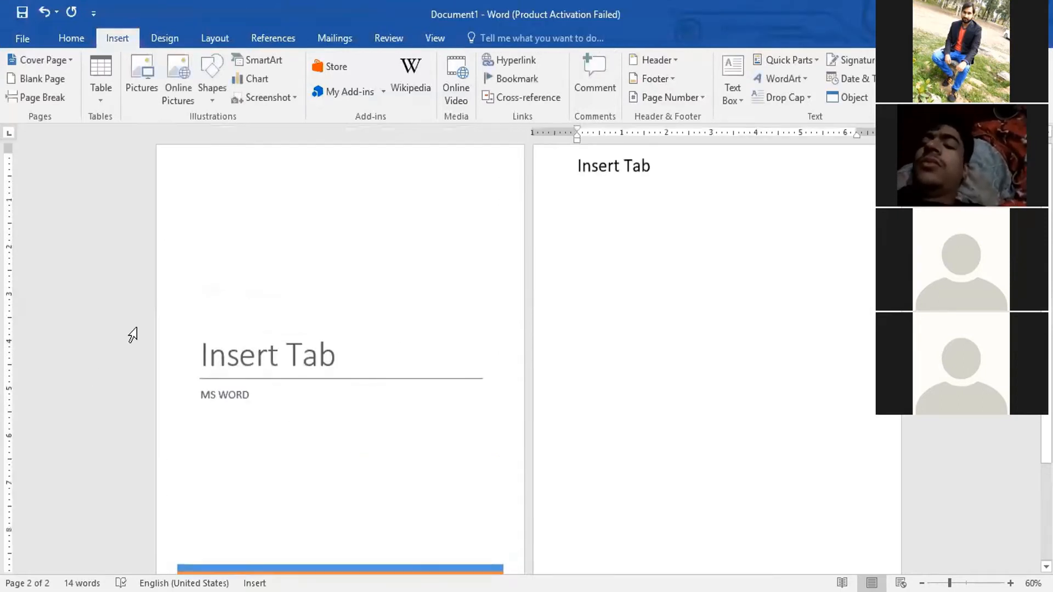
Review the completed Retrospect cover page, then undo its text entries and its insertion.
scroll(256, 503, "down", 3)
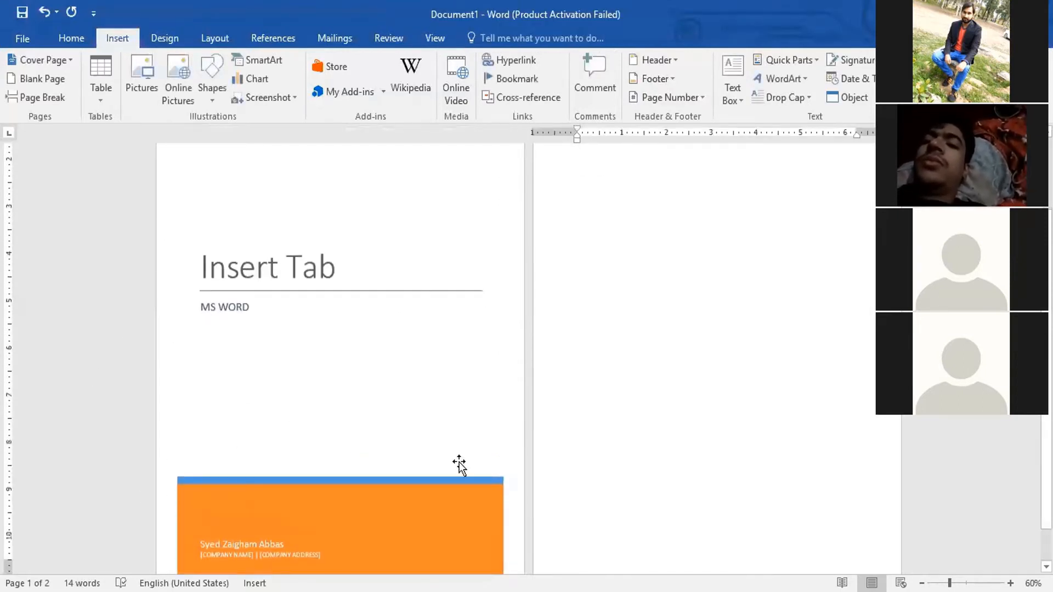
scroll(285, 355, "down", 1)
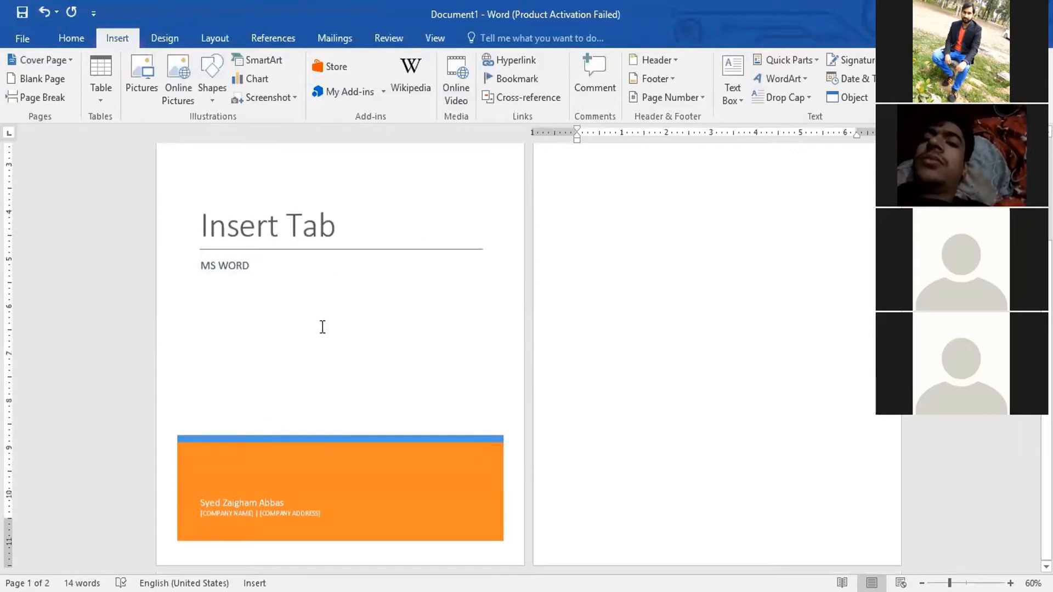
scroll(382, 426, "up", 3)
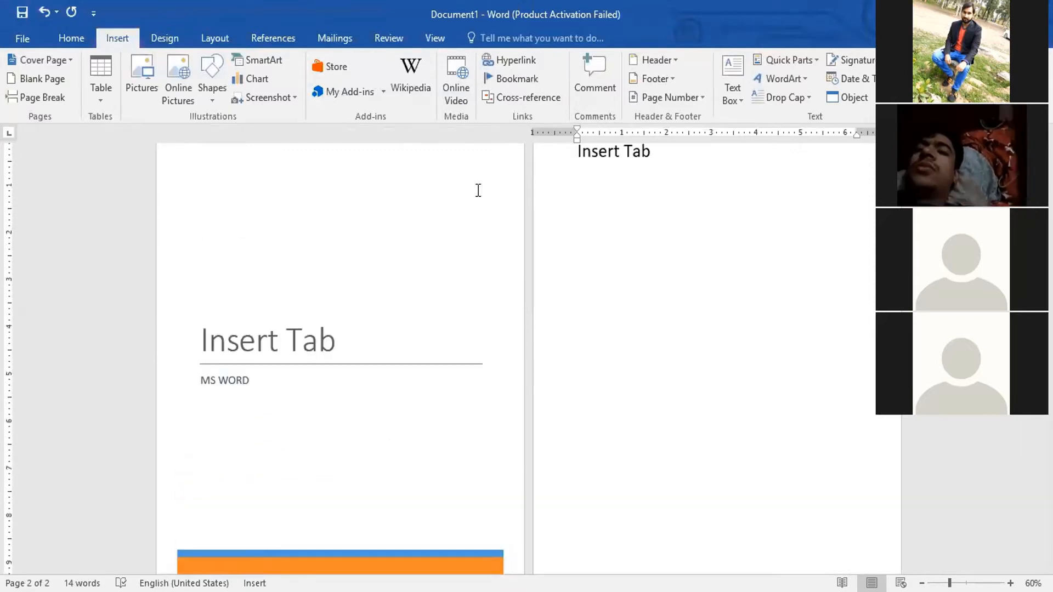
scroll(477, 190, "up", 1)
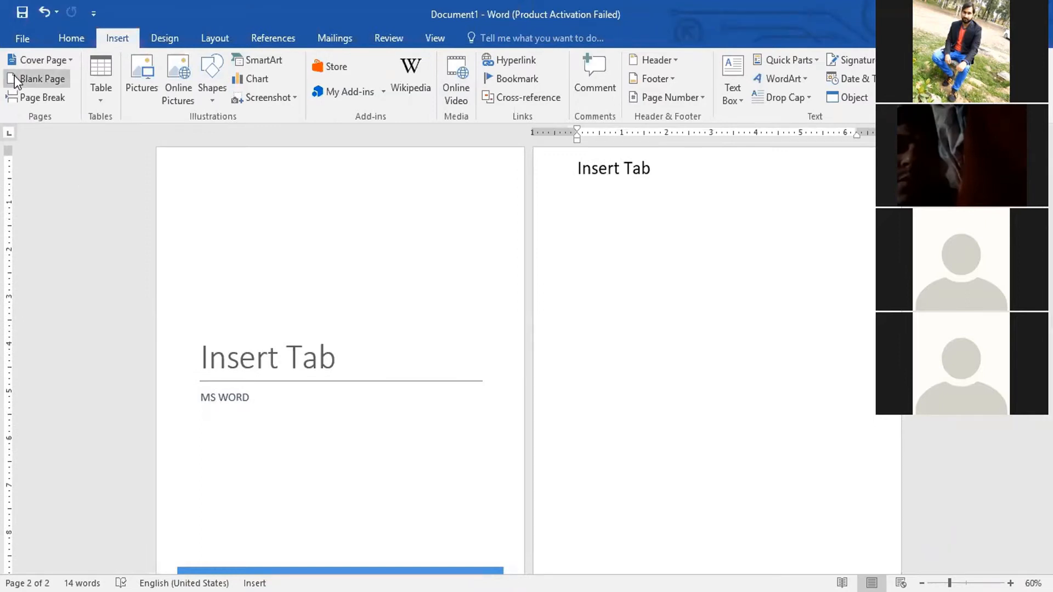
key("ctrl+z")
key("ctrl+z")
key("ctrl+z")
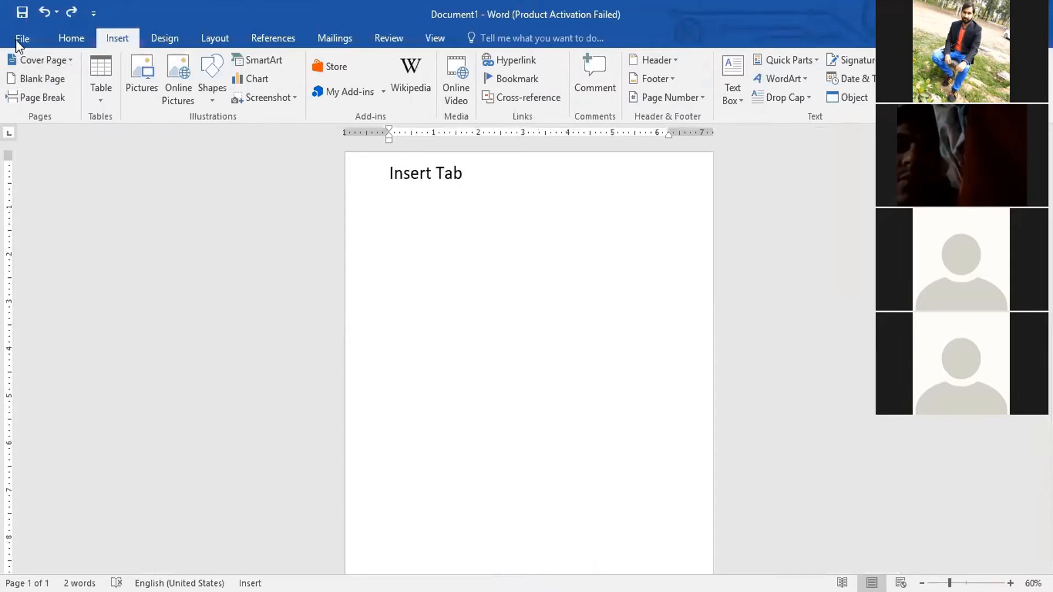
Insert the built-in Slice (Dark) cover page.
left_click(61, 65)
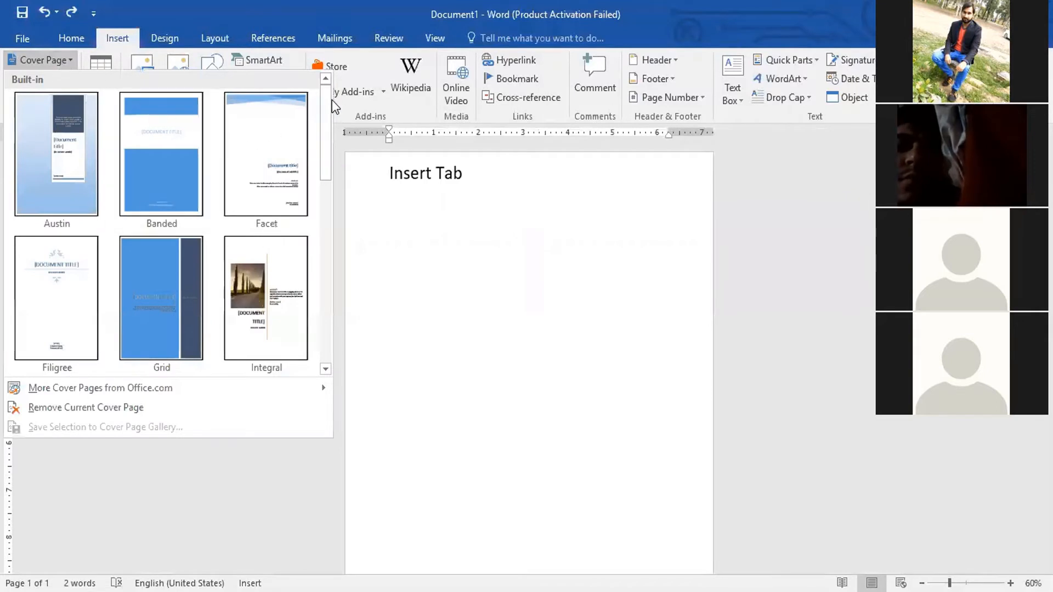
left_click_drag(324, 97, 331, 229)
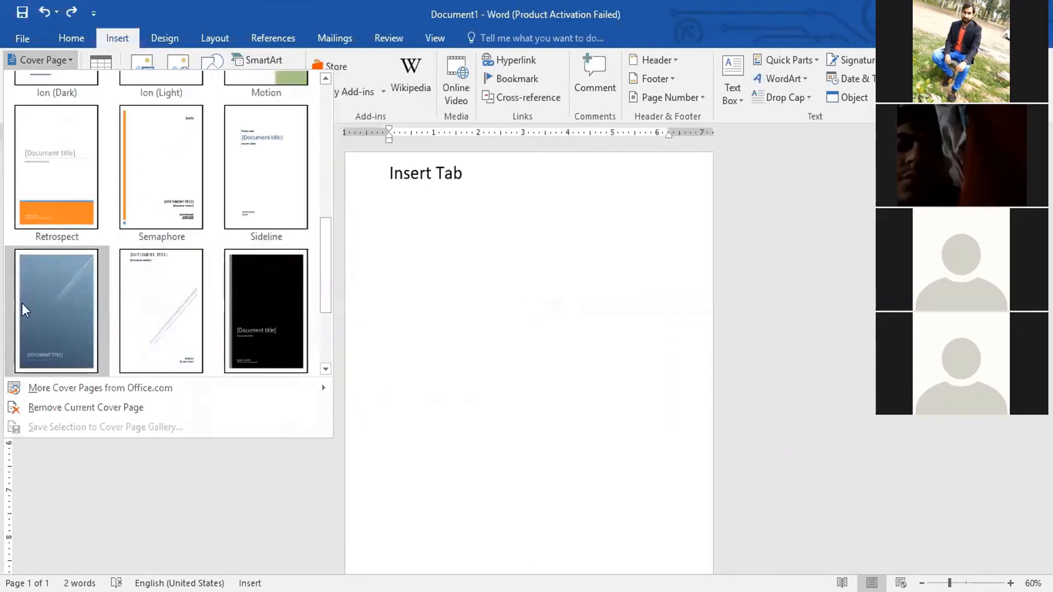
left_click(82, 310)
Set the Slice (Dark) cover page's title to "MS WORD" and its subtitle to "Insert tab".
scroll(427, 279, "down", 3)
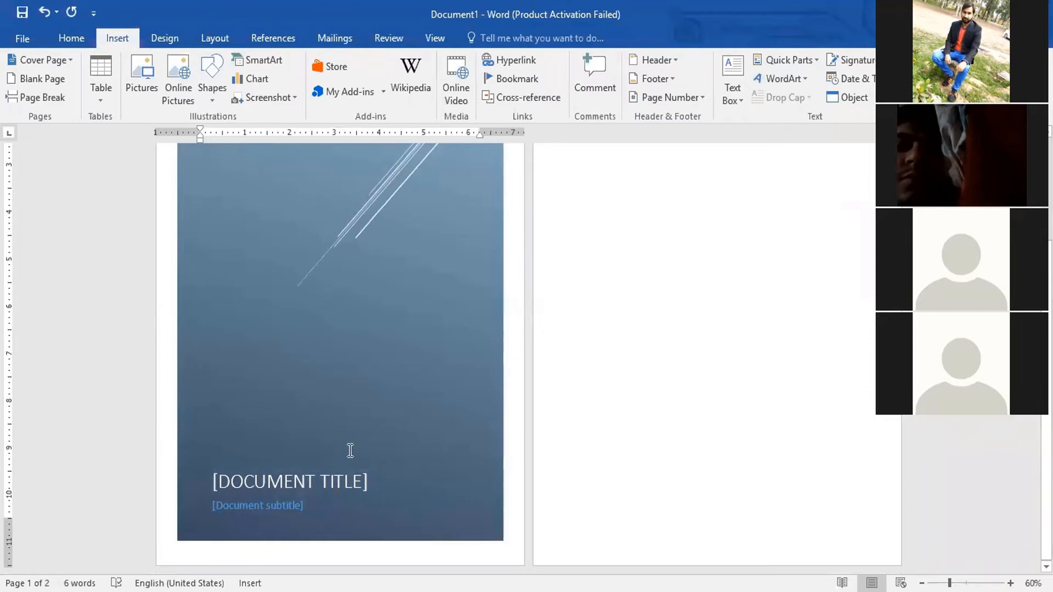
left_click(307, 484)
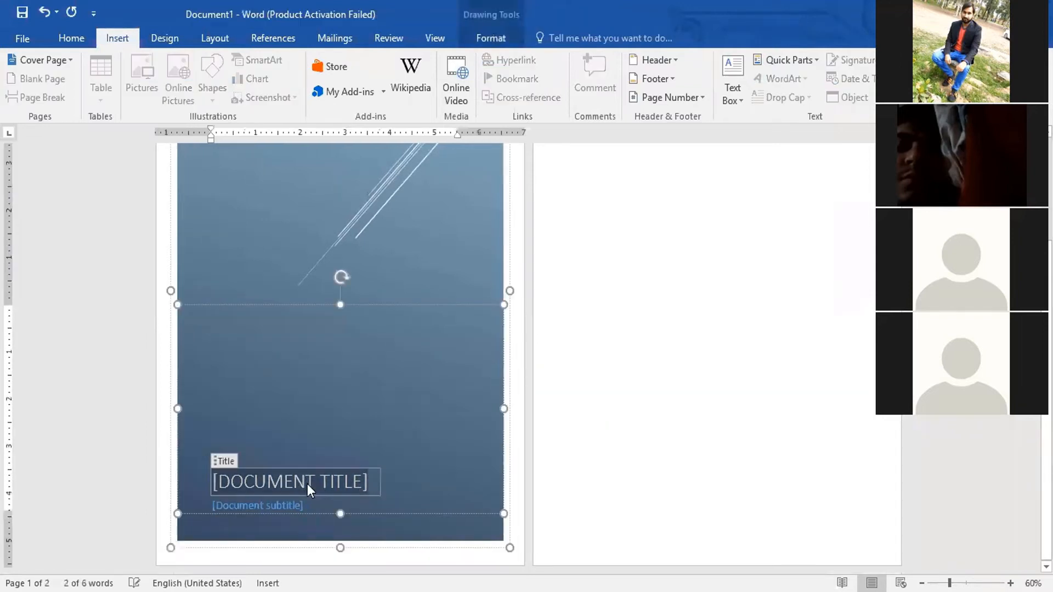
type("MS")
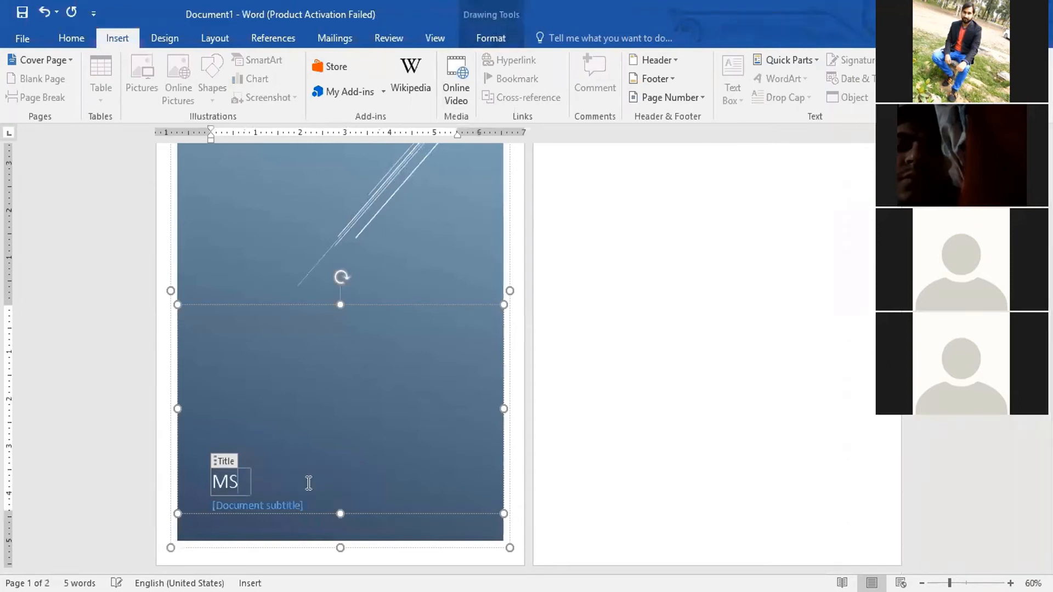
type(" WORD")
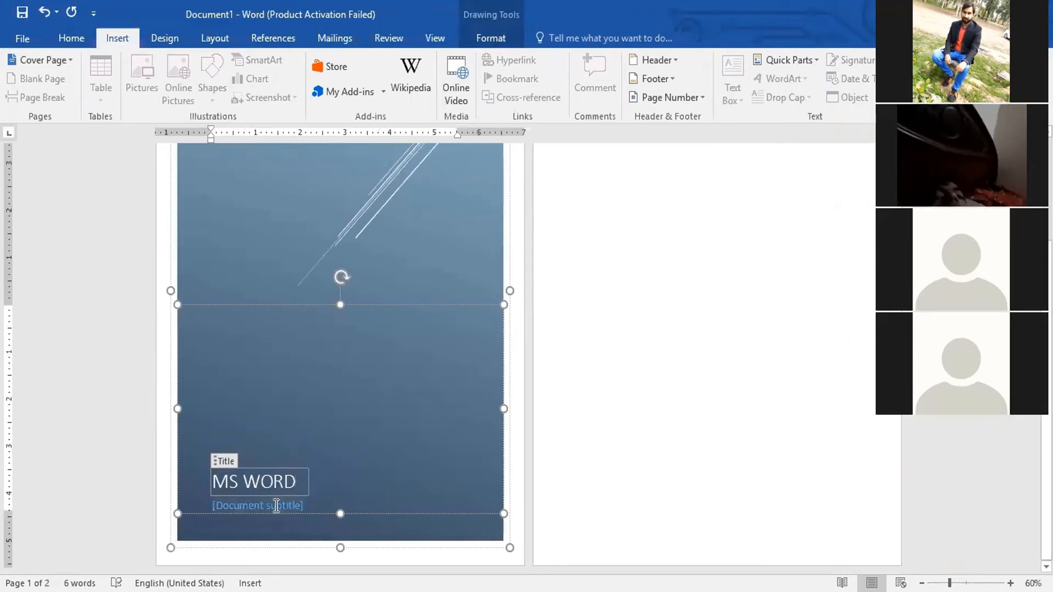
left_click(279, 506)
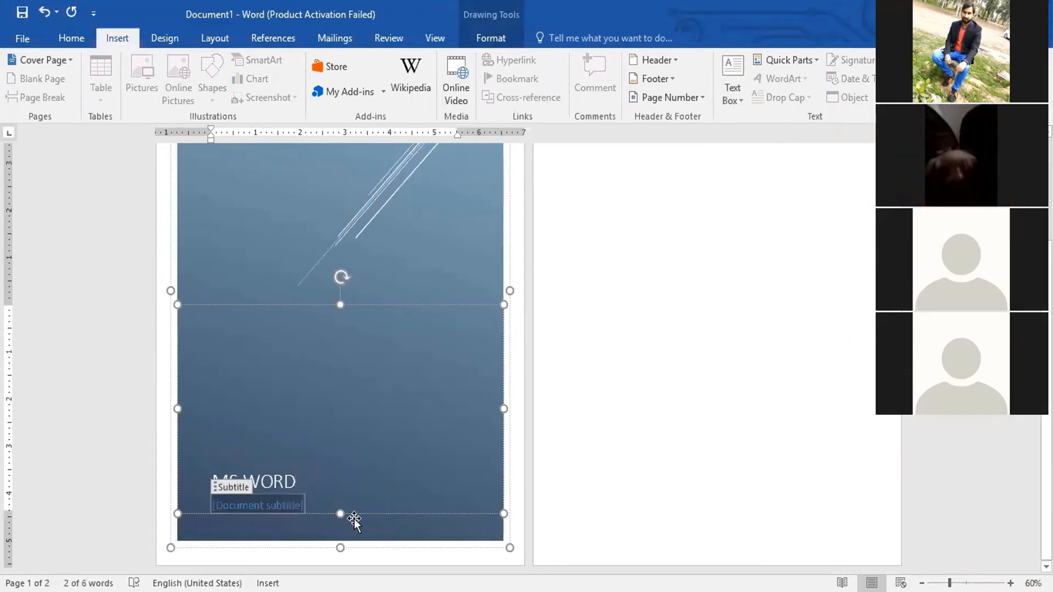
type("ki")
type("sert tab")
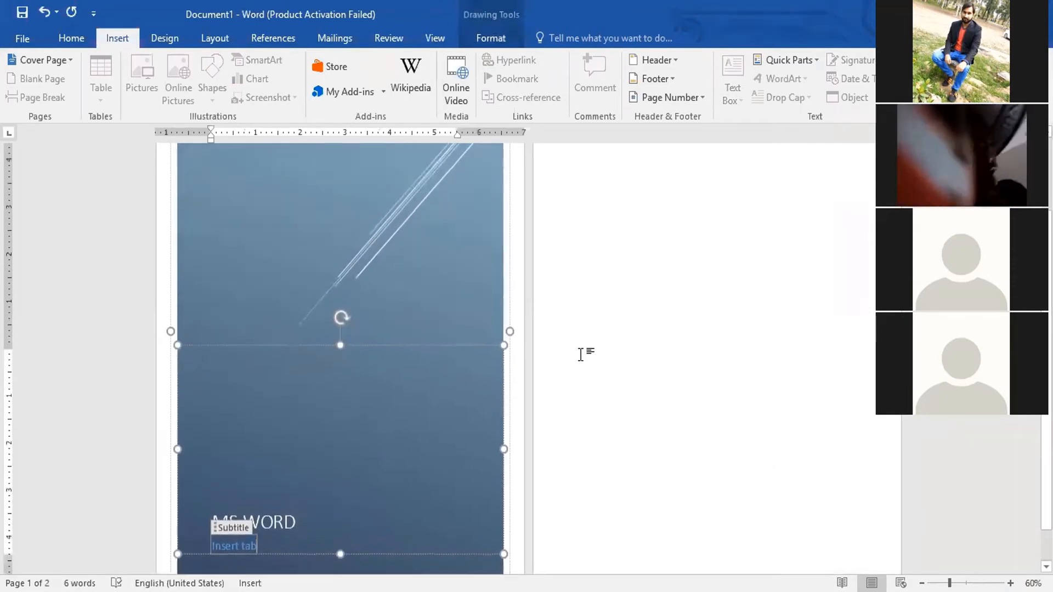
scroll(485, 323, "up", 5)
left_click(606, 258)
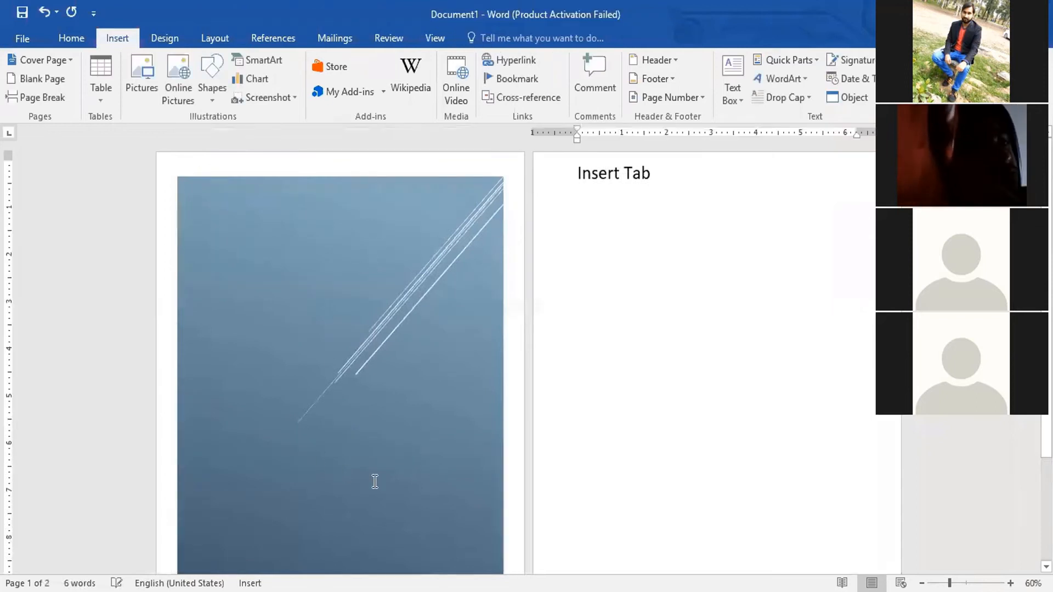
Move the text box holding the title and subtitle up from the foot of the cover page toward its middle.
scroll(372, 483, "down", 3)
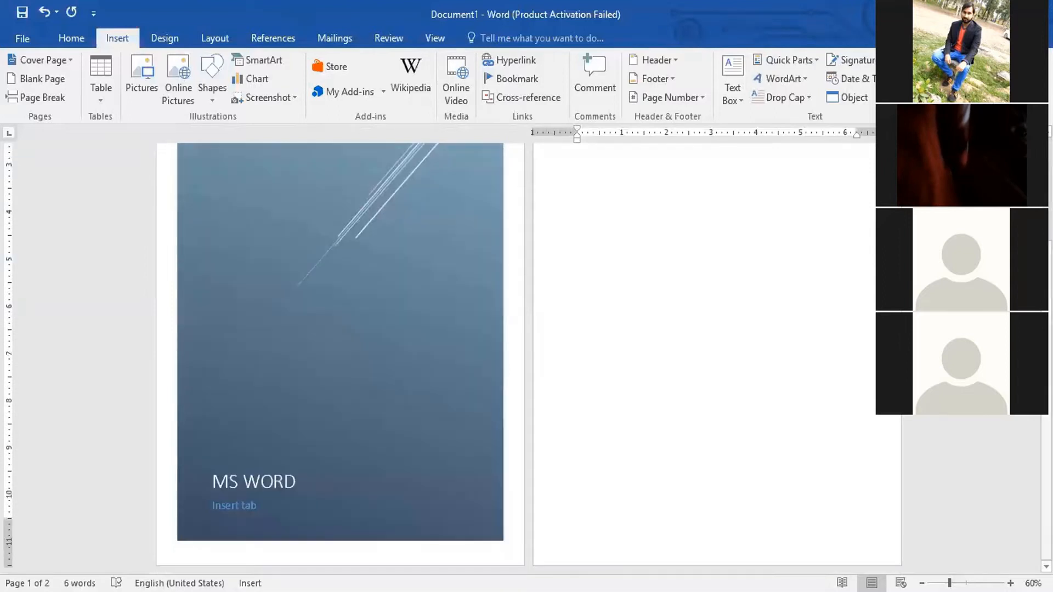
left_click(269, 474)
left_click_drag(268, 306, 275, 176)
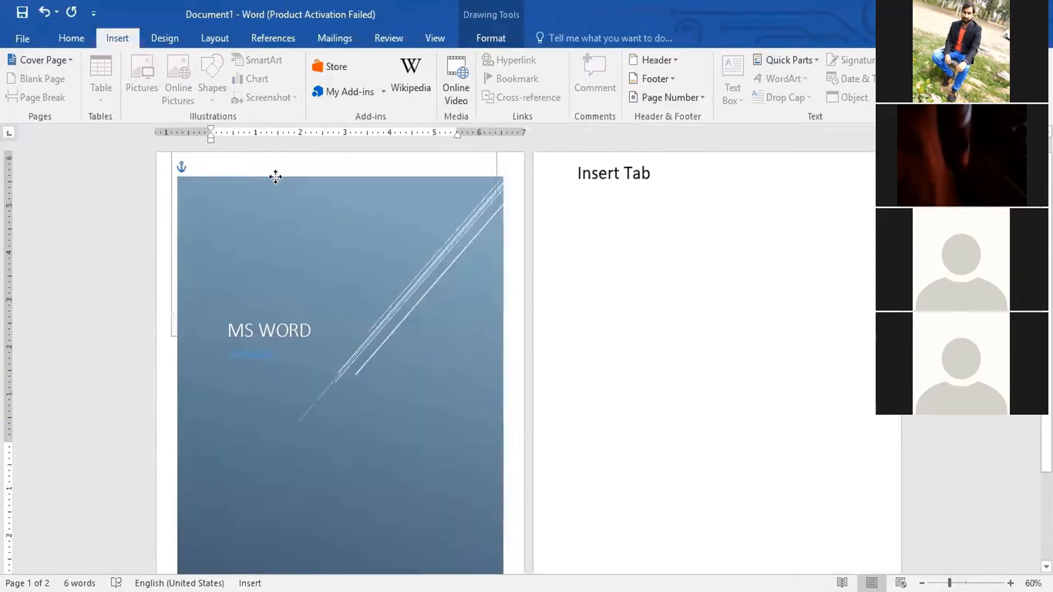
left_click(258, 353)
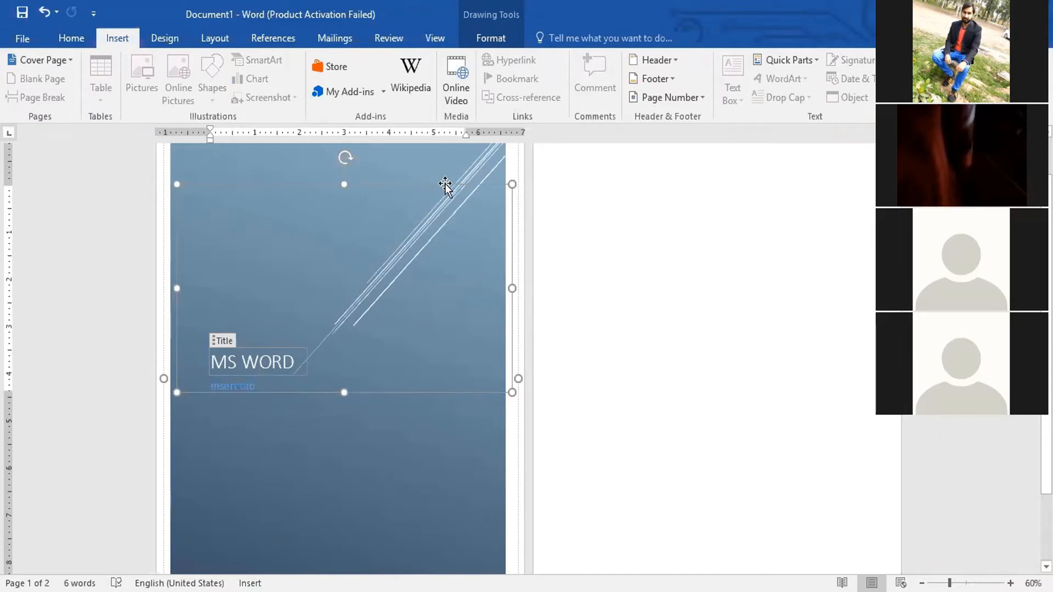
left_click_drag(439, 182, 482, 308)
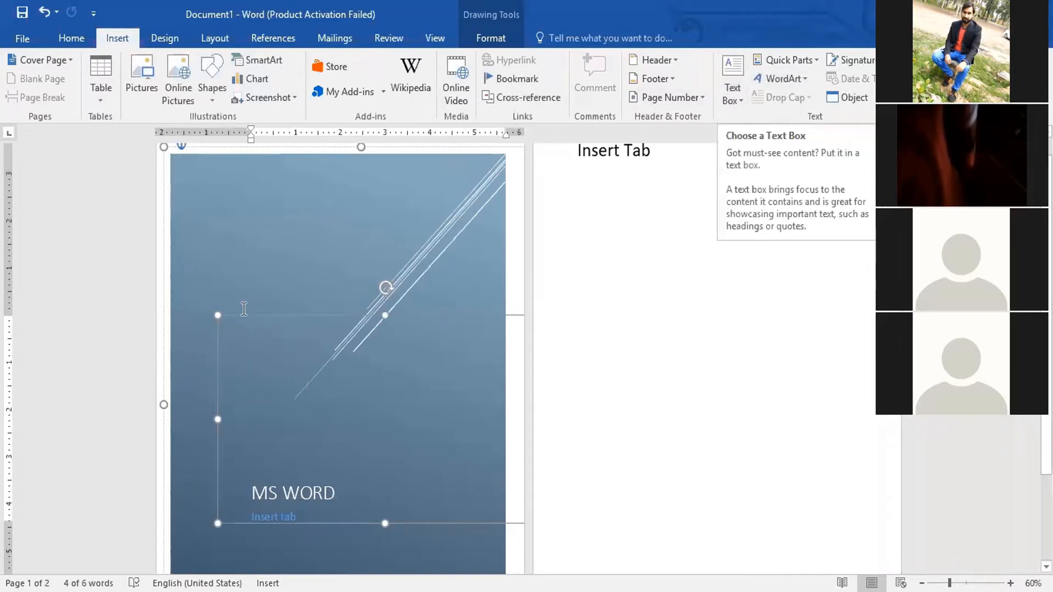
left_click_drag(299, 314, 269, 285)
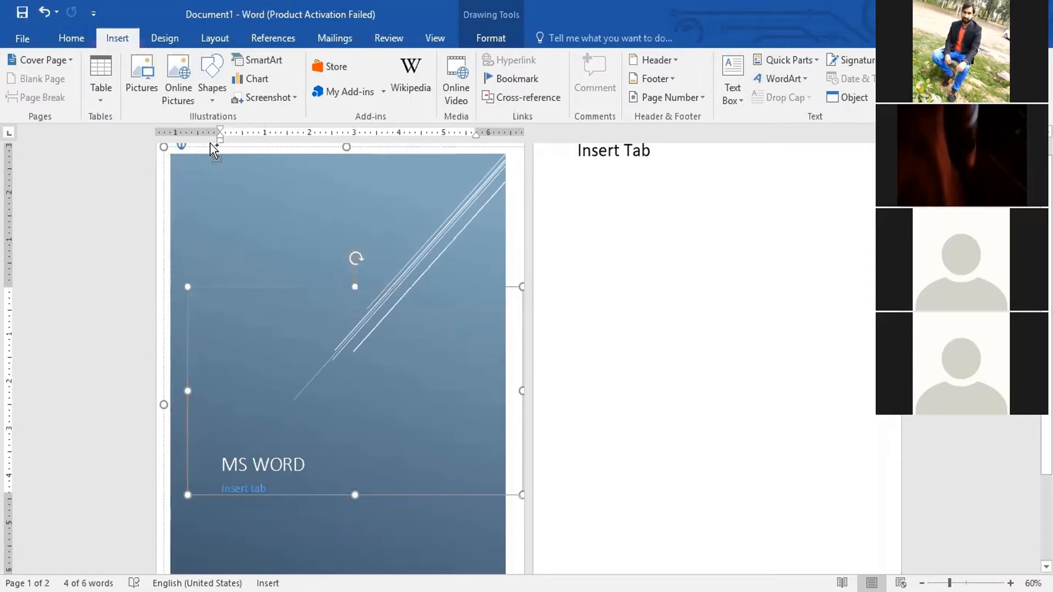
Undo the text box moves, the title and subtitle entries, and the Slice (Dark) cover page insertion.
key("ctrl+z")
key("ctrl+z")
key("ctrl+z")
key("ctrl+z")
key("ctrl+z")
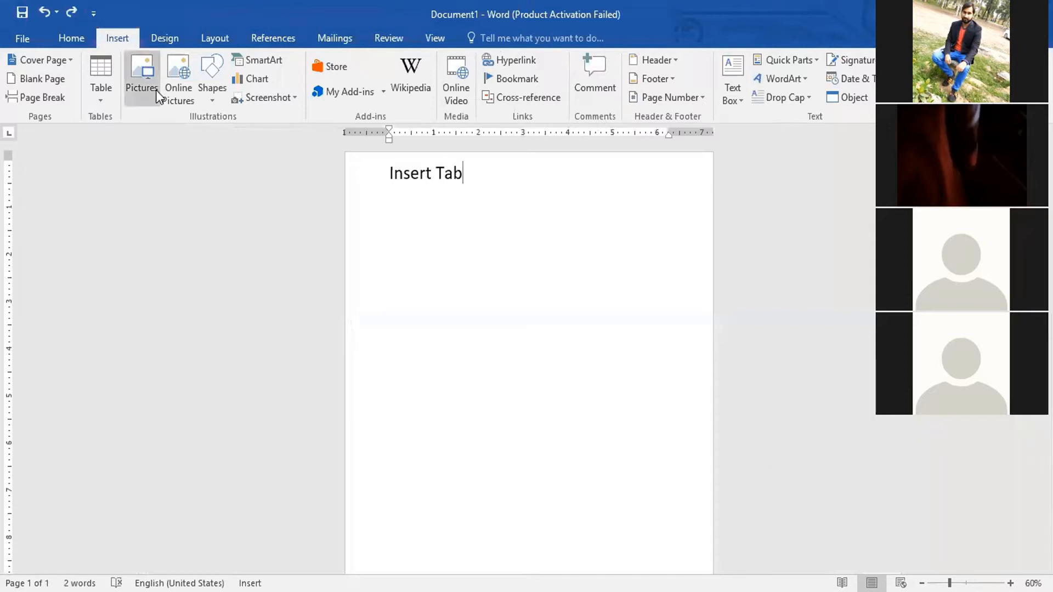
Add four blank pages after the "Insert Tab" text.
left_click(64, 81)
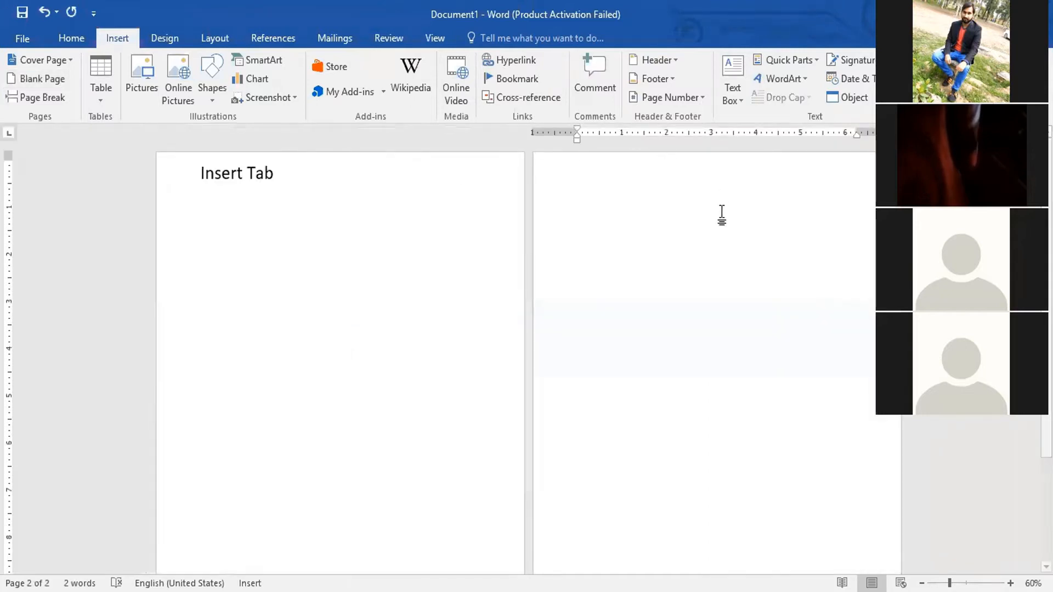
left_click(35, 70)
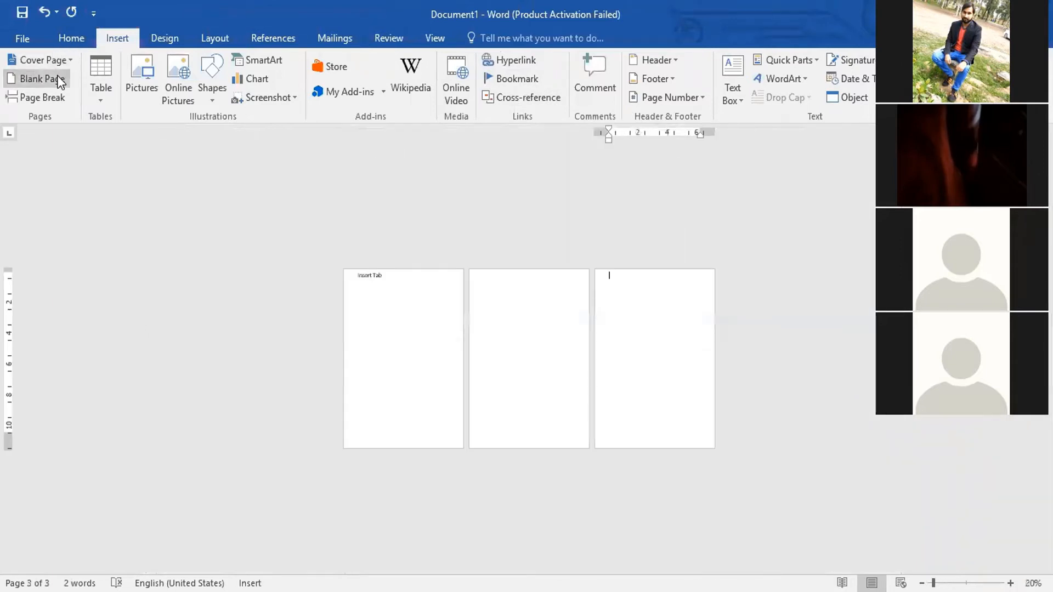
left_click(57, 77)
left_click(57, 76)
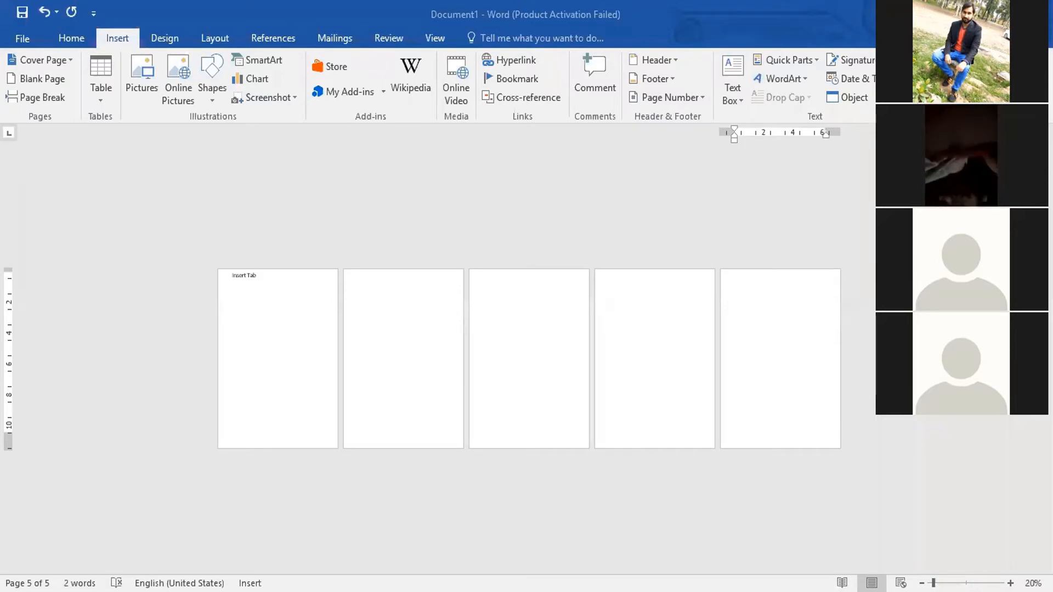
Look through the additional cover page designs available from Office.com, leaving the gallery without choosing one.
left_click(61, 61)
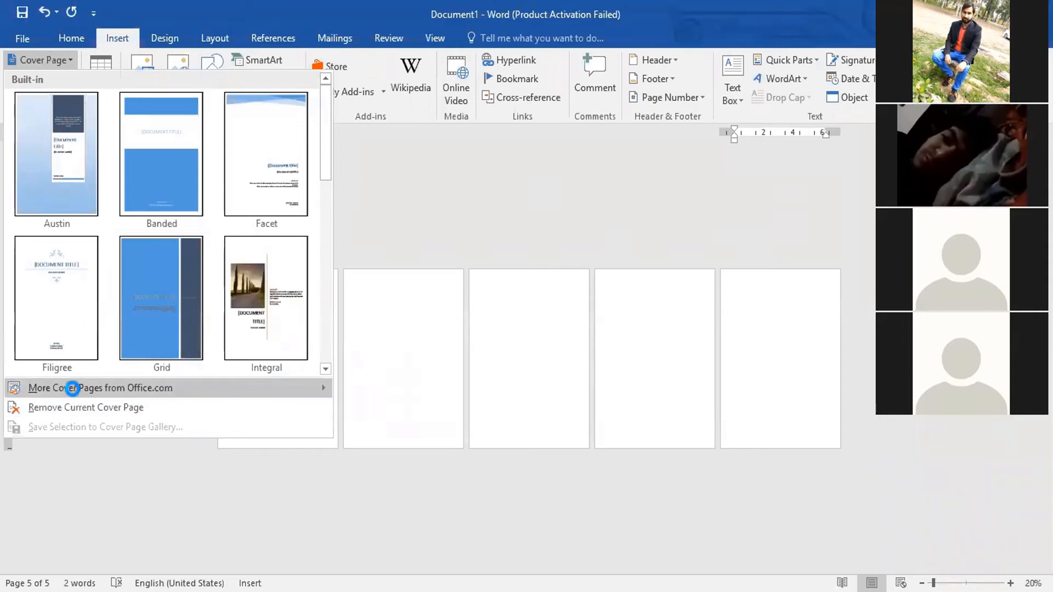
mouse_move(107, 393)
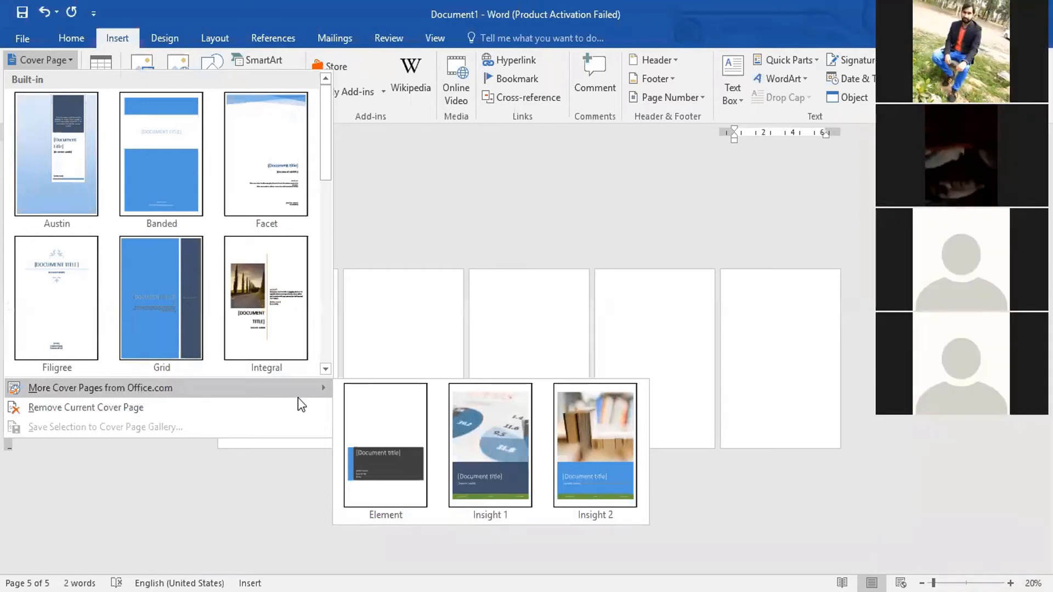
key("Escape")
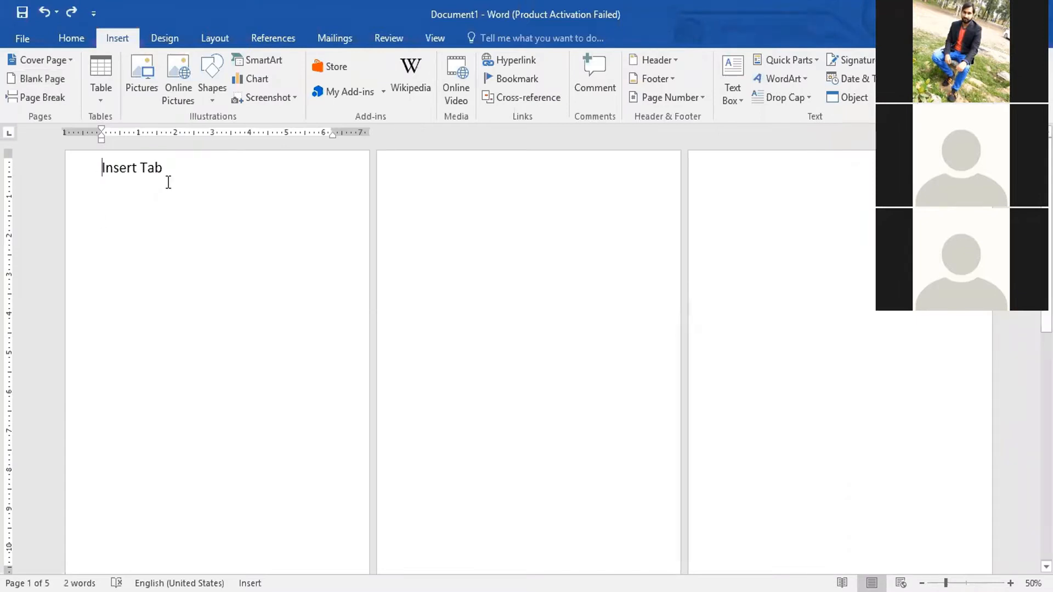
Insert a blank page ahead of the "Insert Tab" text and undo a blank page insertion.
left_click(169, 182)
left_click(98, 167)
left_click(29, 81)
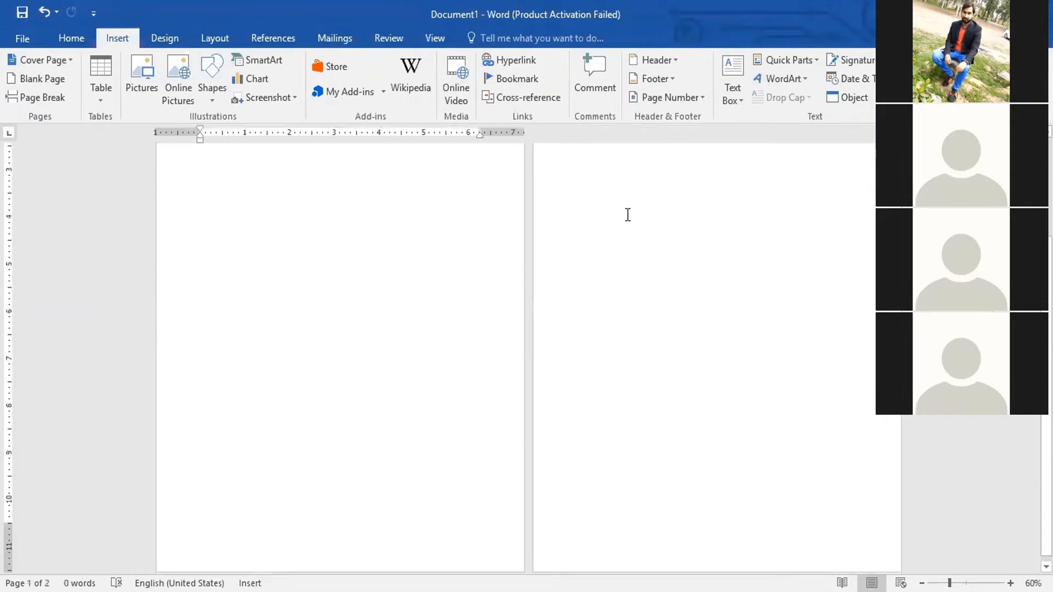
left_click(754, 190)
key("ctrl+z")
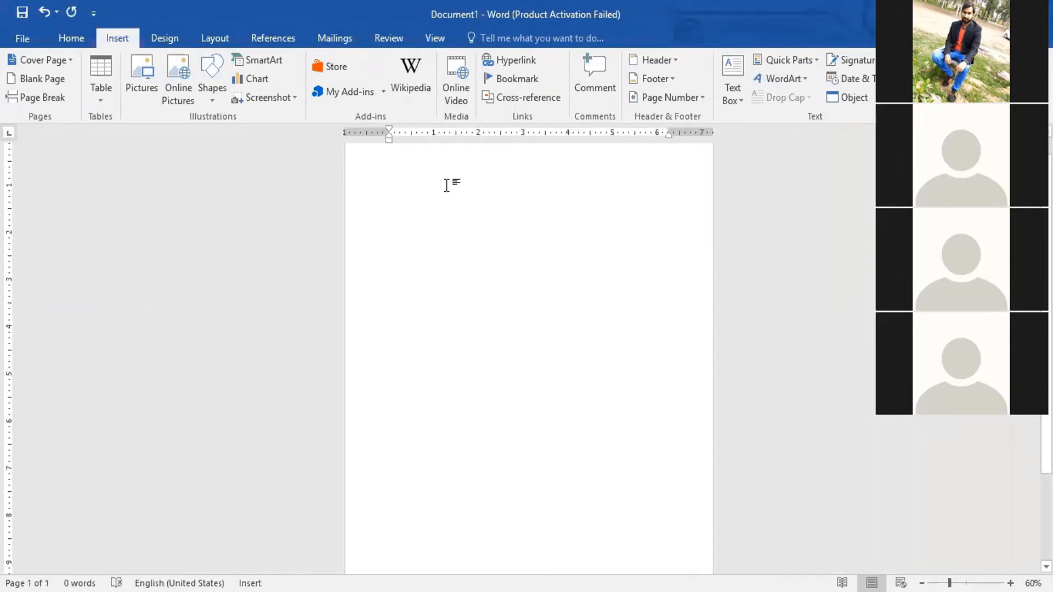
Generate paragraphs of sample text in the empty document with the =rand() function.
scroll(447, 185, "up", 2)
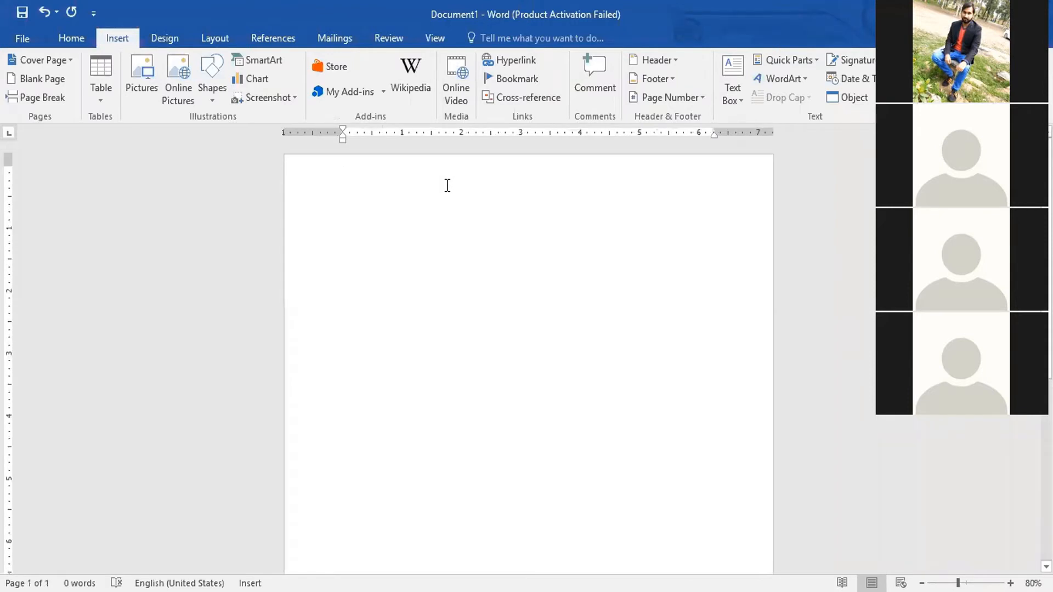
type("=")
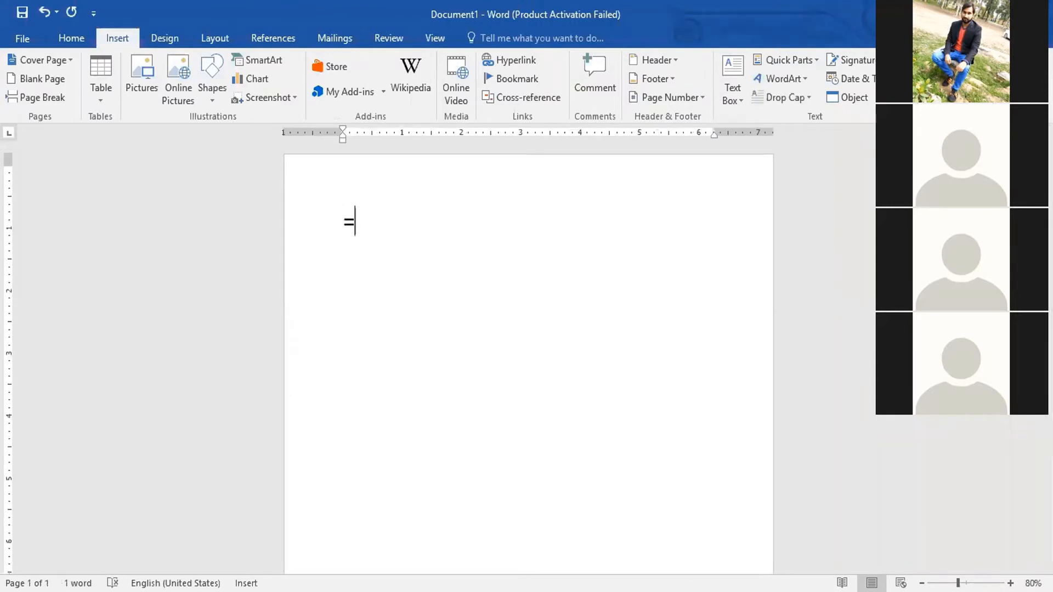
type("rand()")
key("Return")
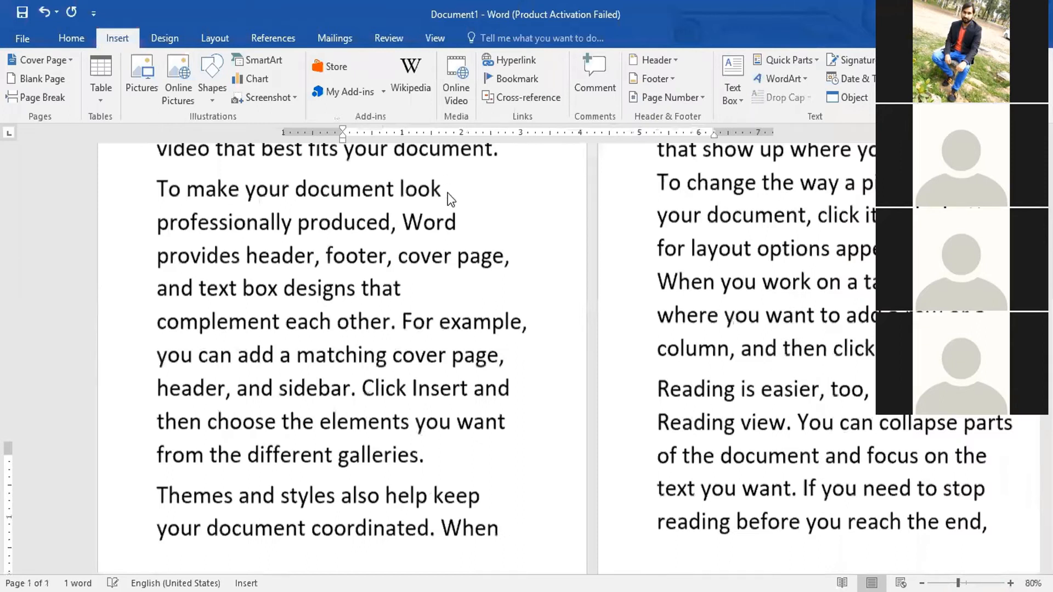
Select all the sample text and reduce its font size so the paragraphs fit on one page.
key("ctrl+a")
key("Delete")
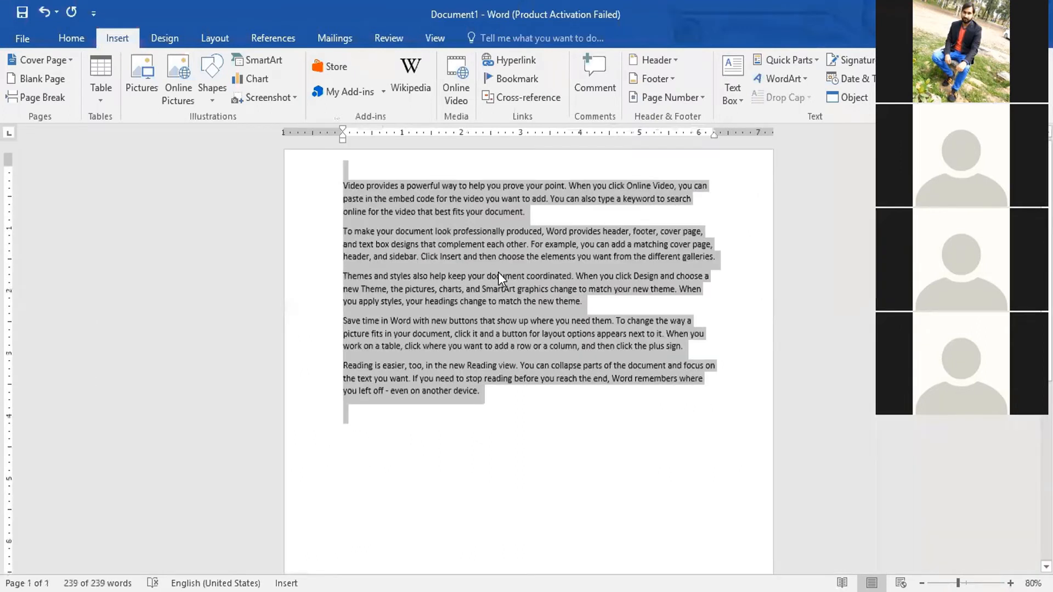
scroll(498, 272, "down", 4)
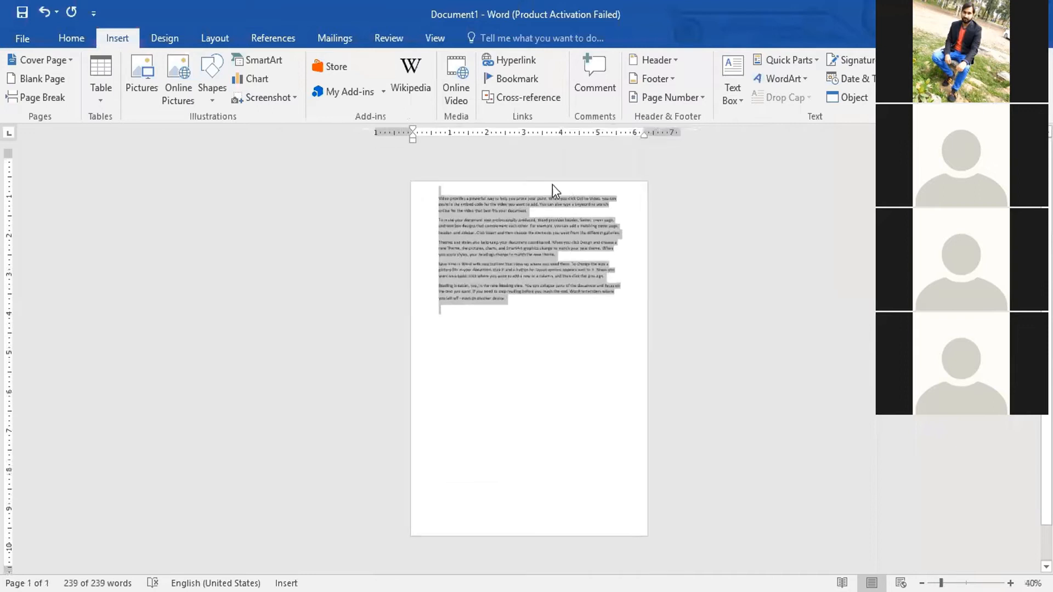
left_click(555, 275)
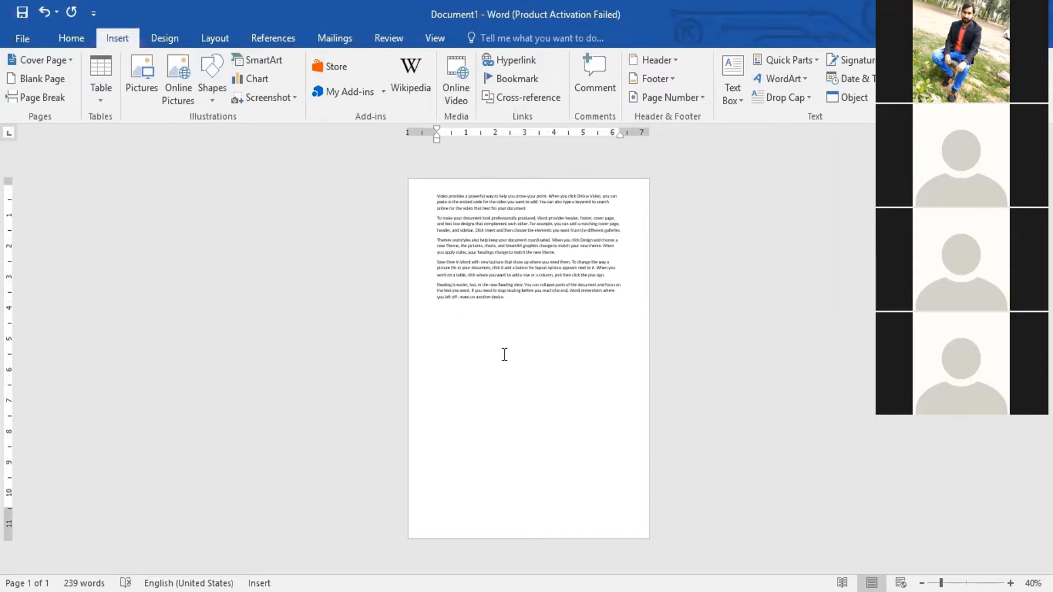
Add blank lines below the last paragraph until the cursor reaches a second page, and undo them.
double_click(506, 314)
scroll(605, 323, "up", 2)
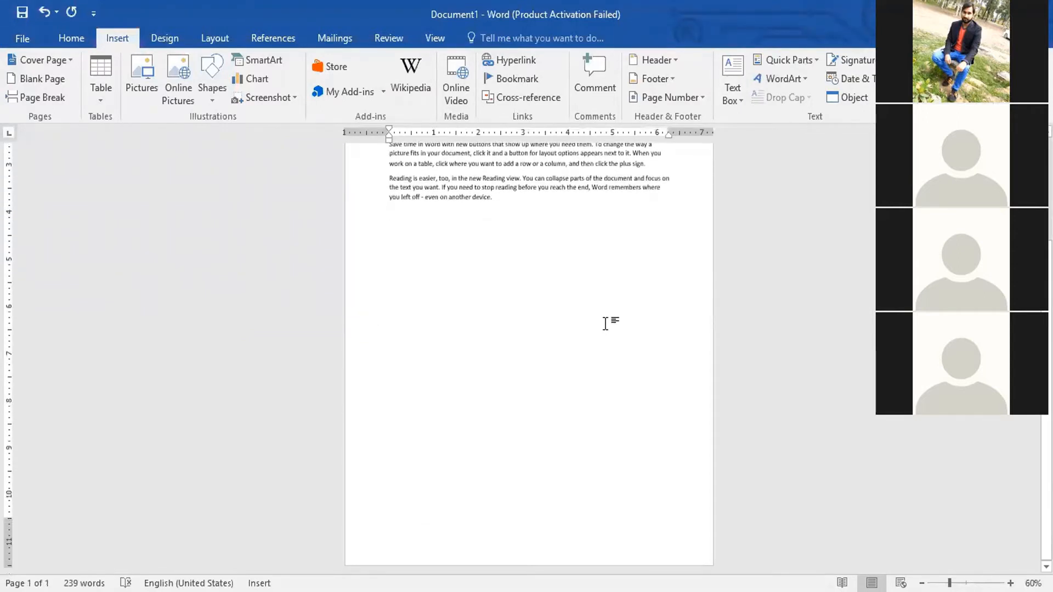
key("Return")
key("Return")
key("Return")
key("Return")
key("Return")
key("Return")
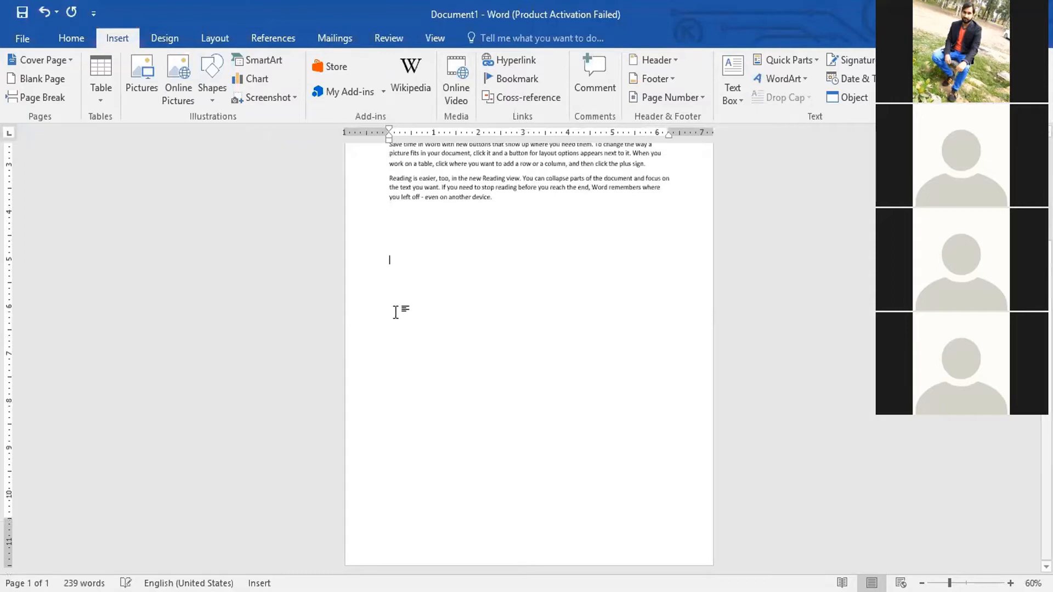
key("Return")
key("Return")
key("Return")
key("Return")
key("Return")
key("Return")
key("Return")
key("Return")
key("Return")
key("Return")
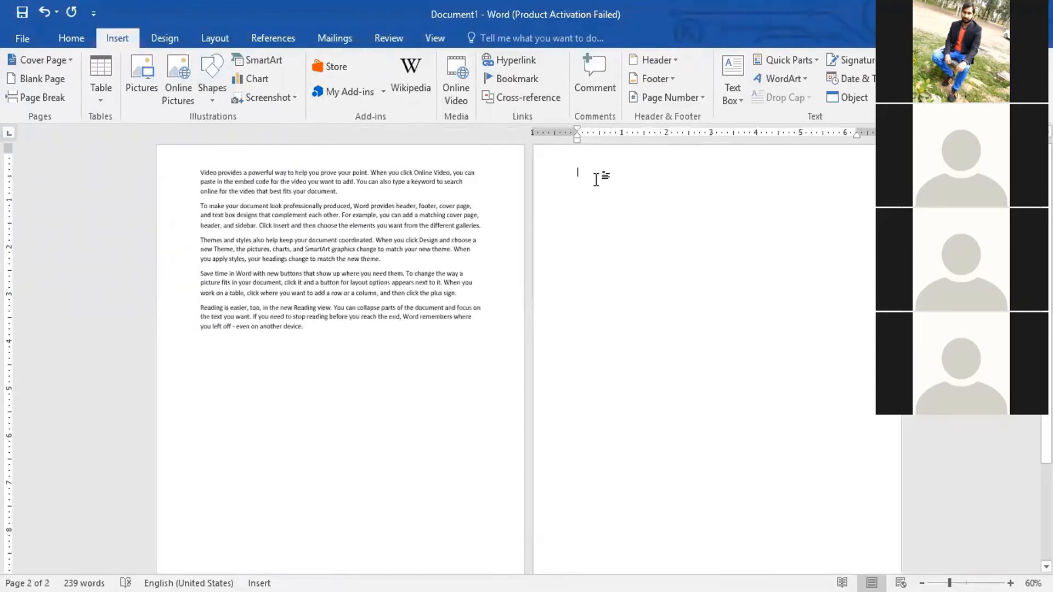
key("ctrl+z")
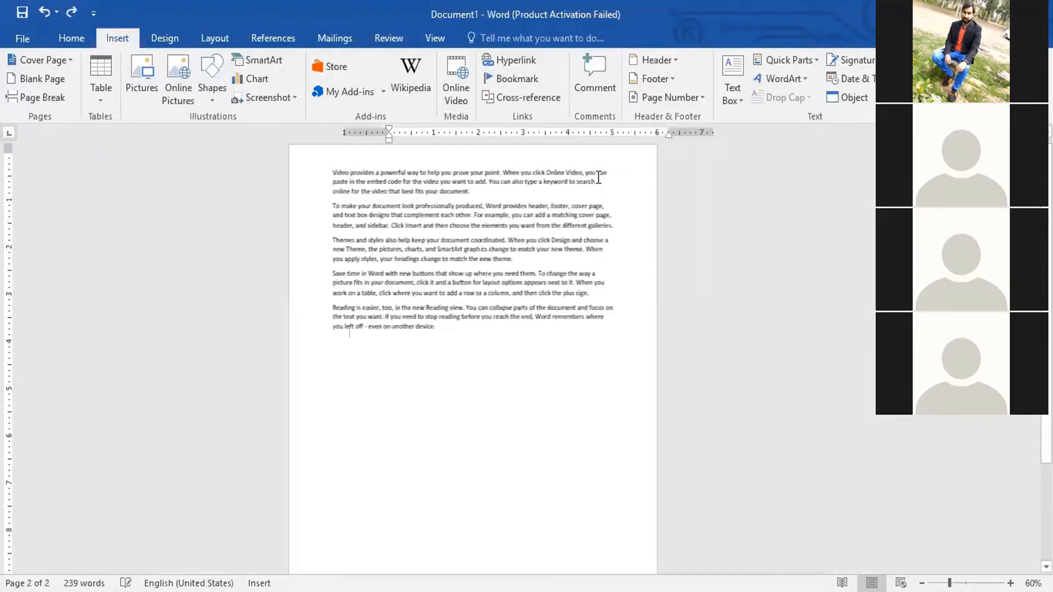
Select all the sample text, make its font slightly smaller, and place the cursor after the last paragraph.
key("ctrl+a")
left_click(525, 324)
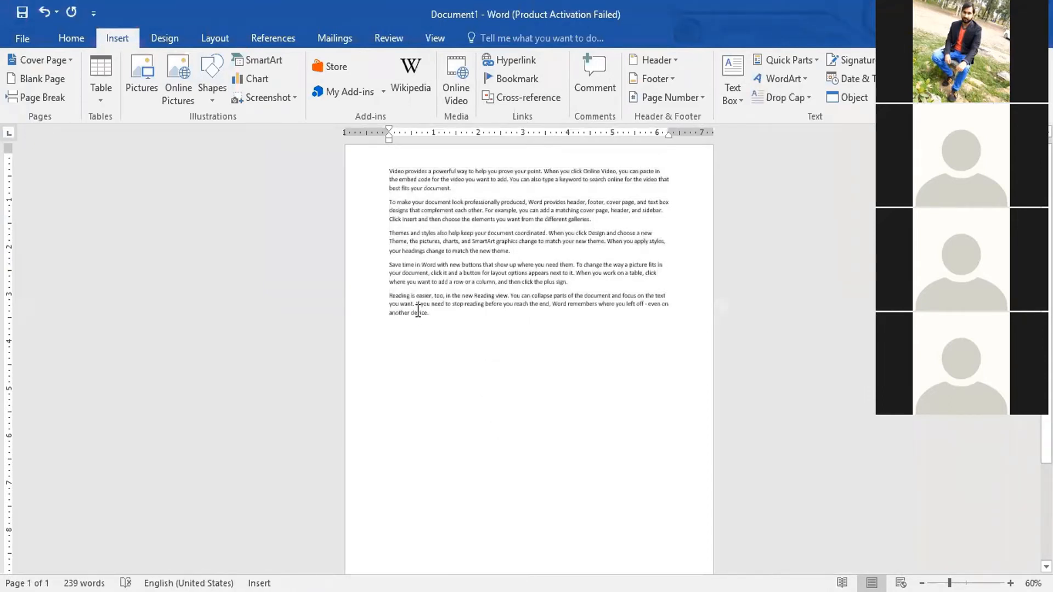
scroll(514, 305, "up", 1)
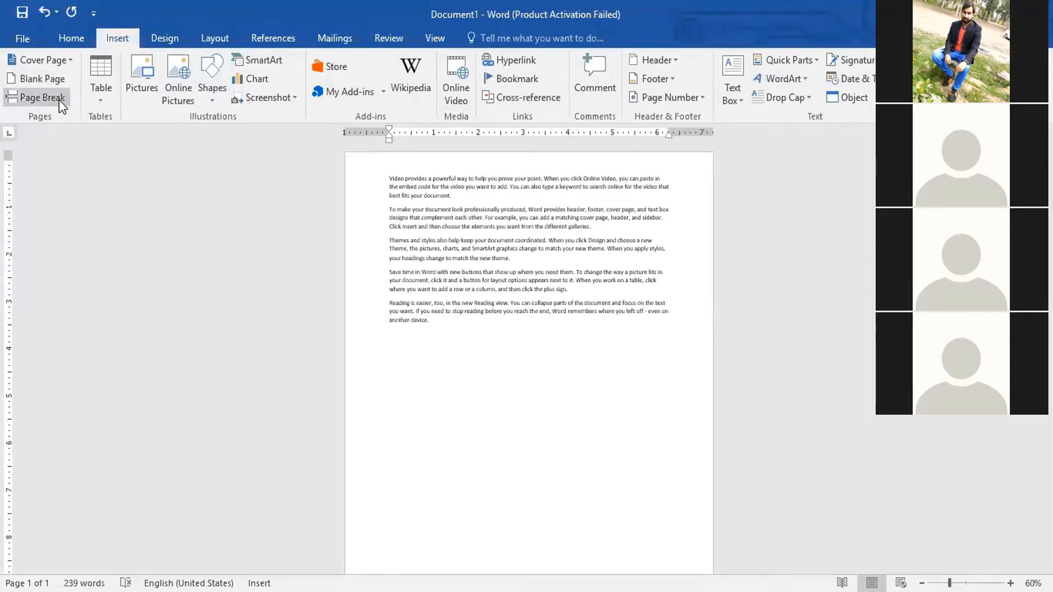
Insert a page break after the last paragraph, compare the cursor positions on both pages, and undo the break.
left_click(58, 100)
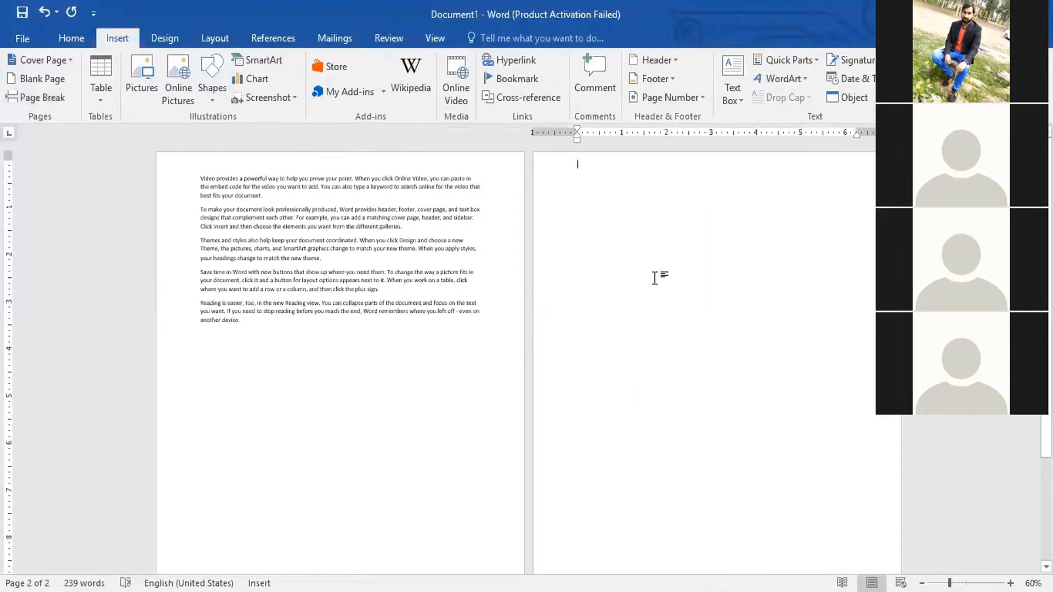
left_click(262, 324)
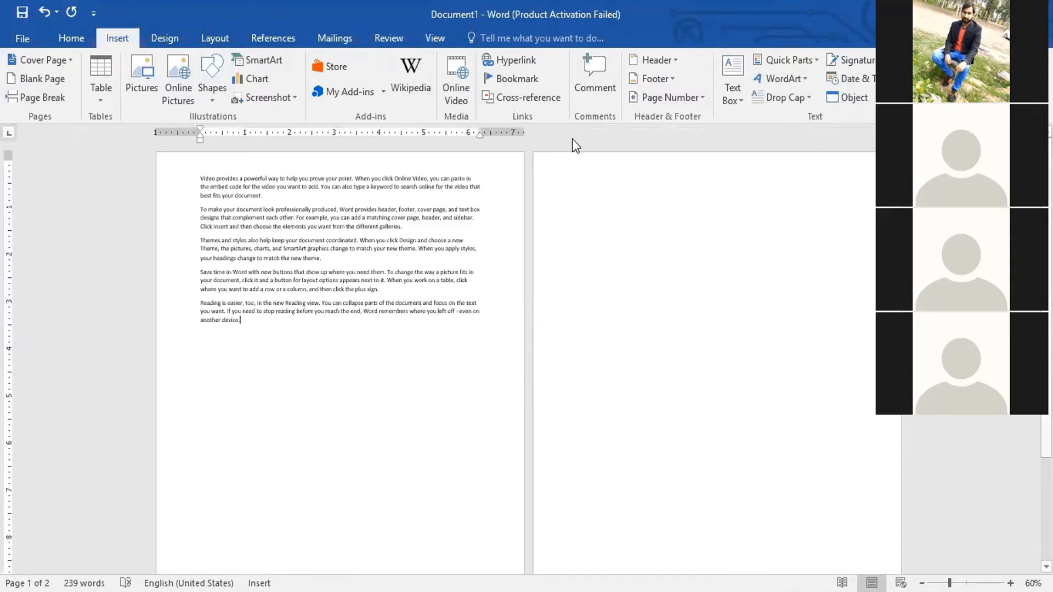
left_click(609, 193)
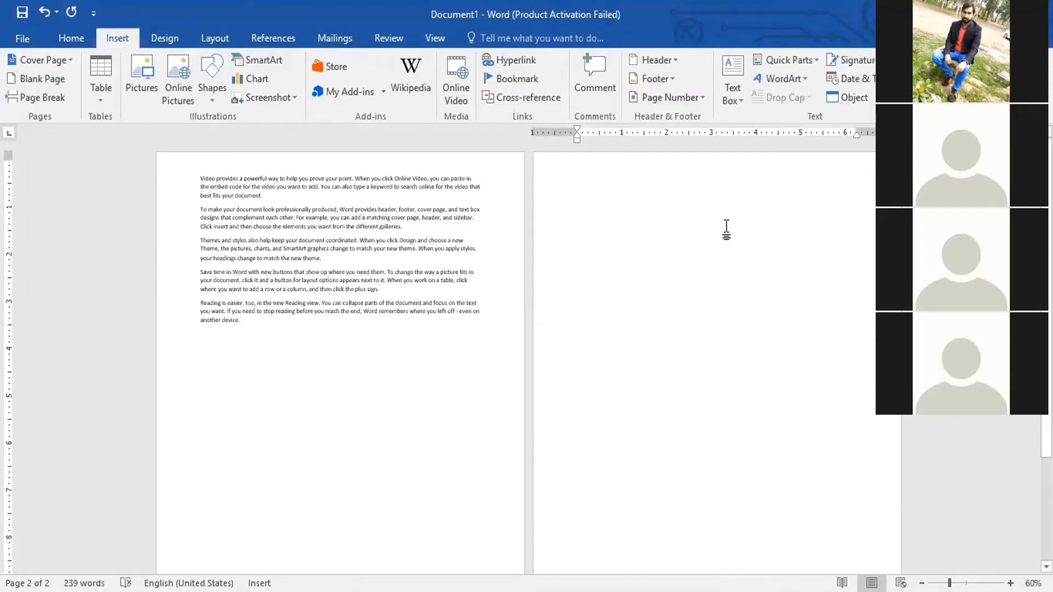
key("ctrl+z")
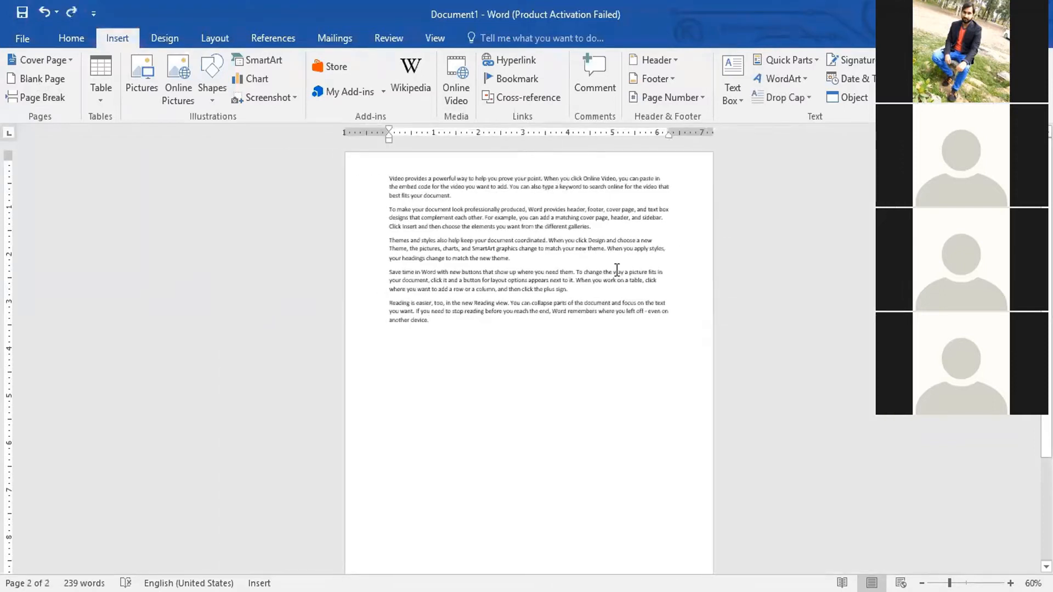
Add a new line reading "Page break: Ctrl Enter" below the last paragraph.
scroll(484, 333, "up", 2)
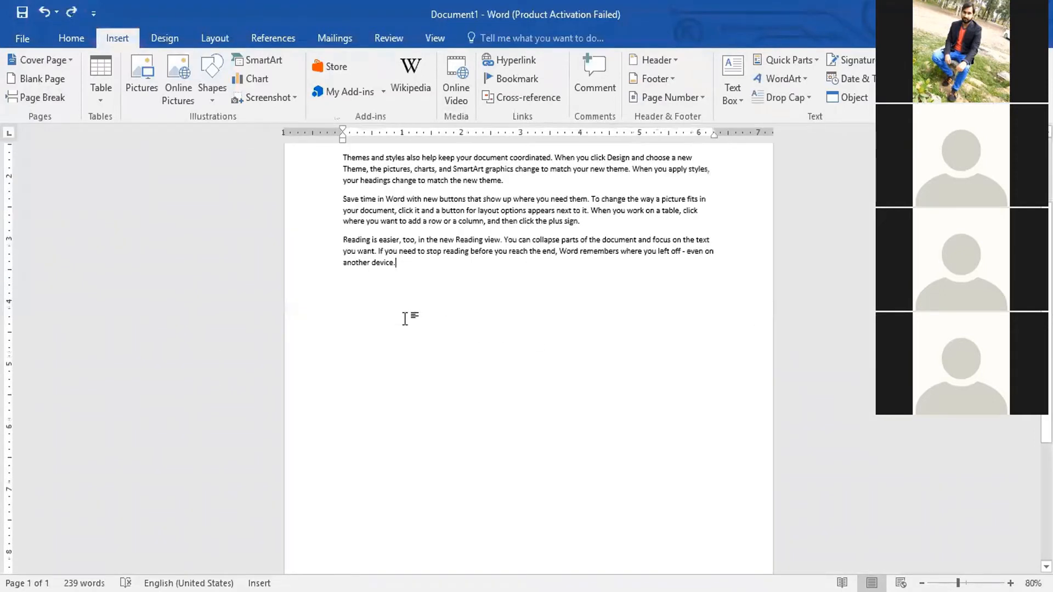
key("Return")
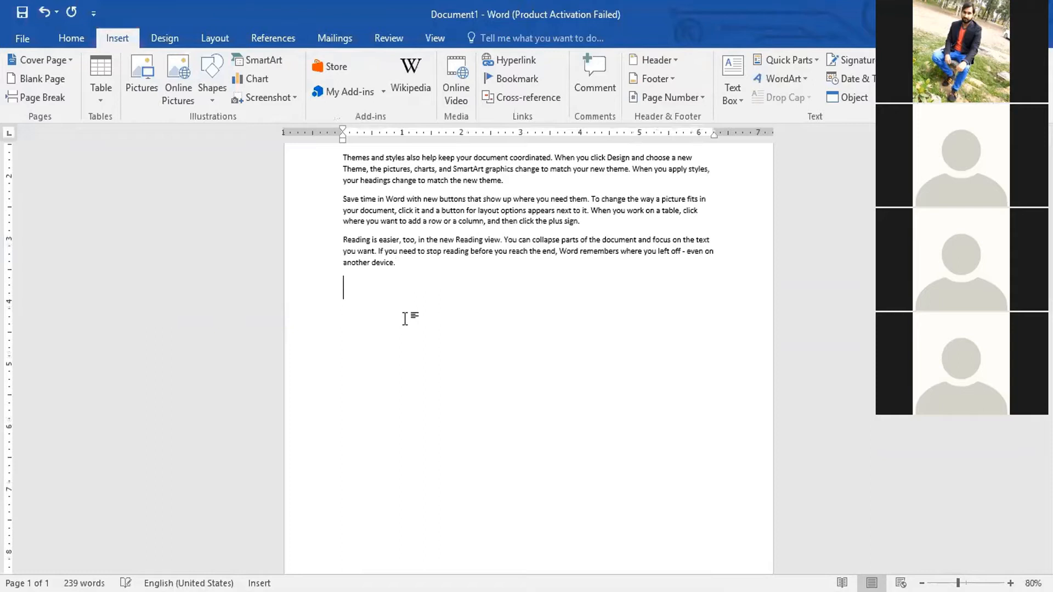
type("Page ")
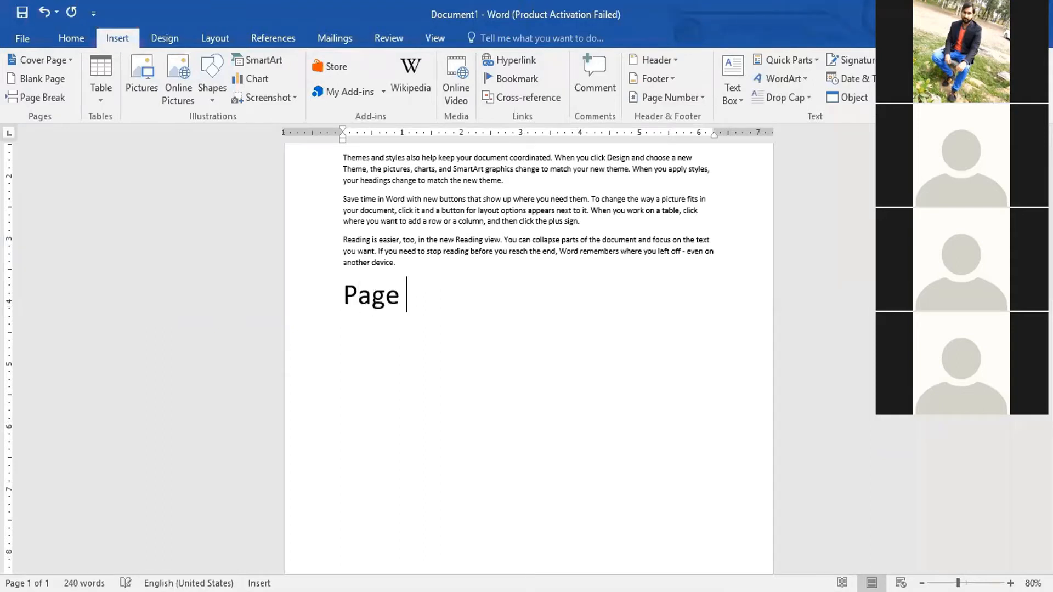
type("break: ")
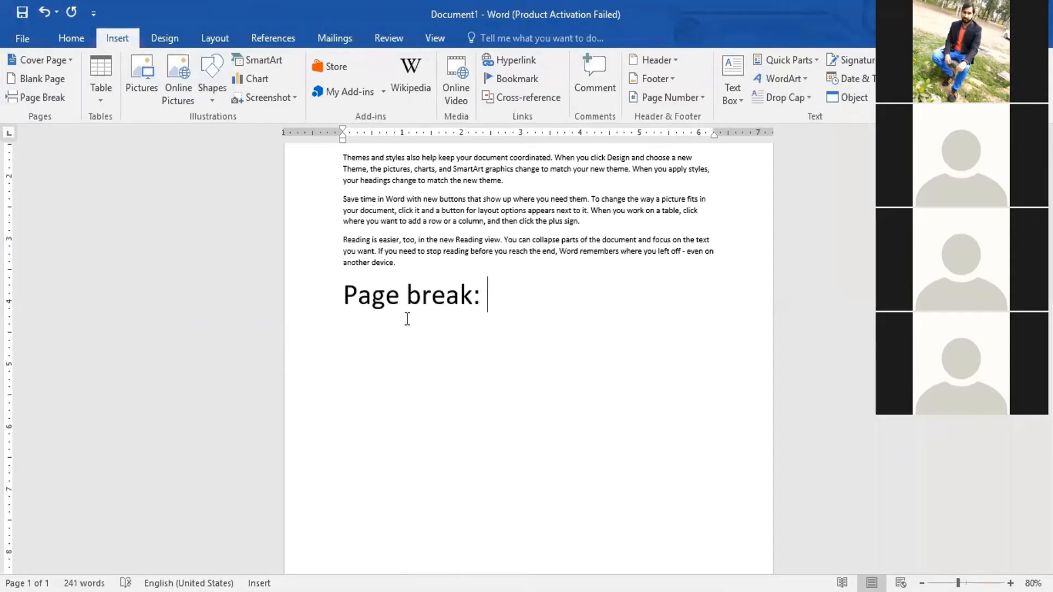
type("Ctrl Enter")
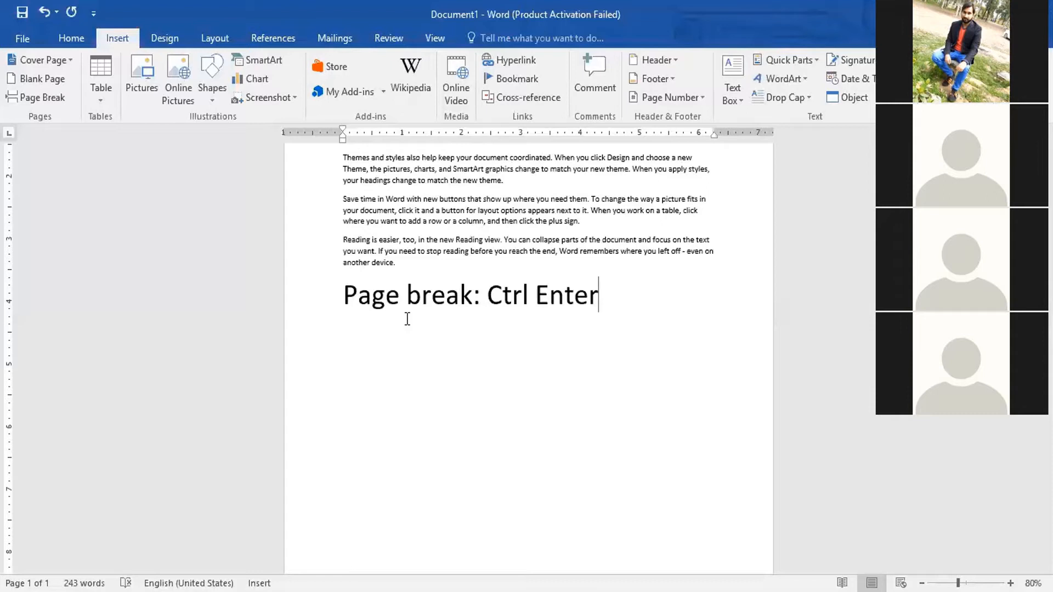
Insert a page break on a new line below "Page break: Ctrl Enter".
scroll(630, 376, "down", 3, "ctrl")
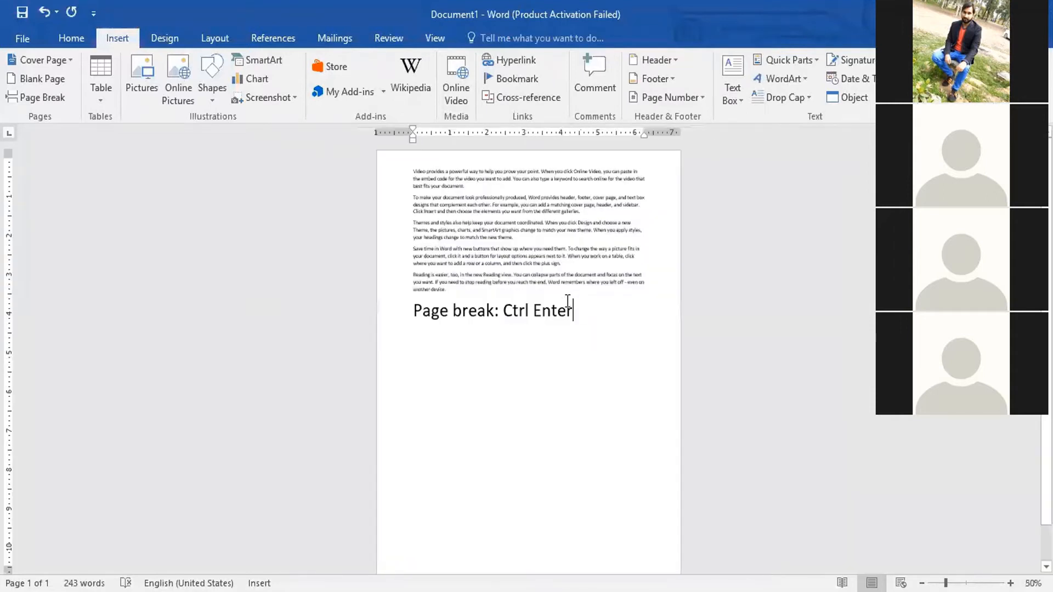
key("Return")
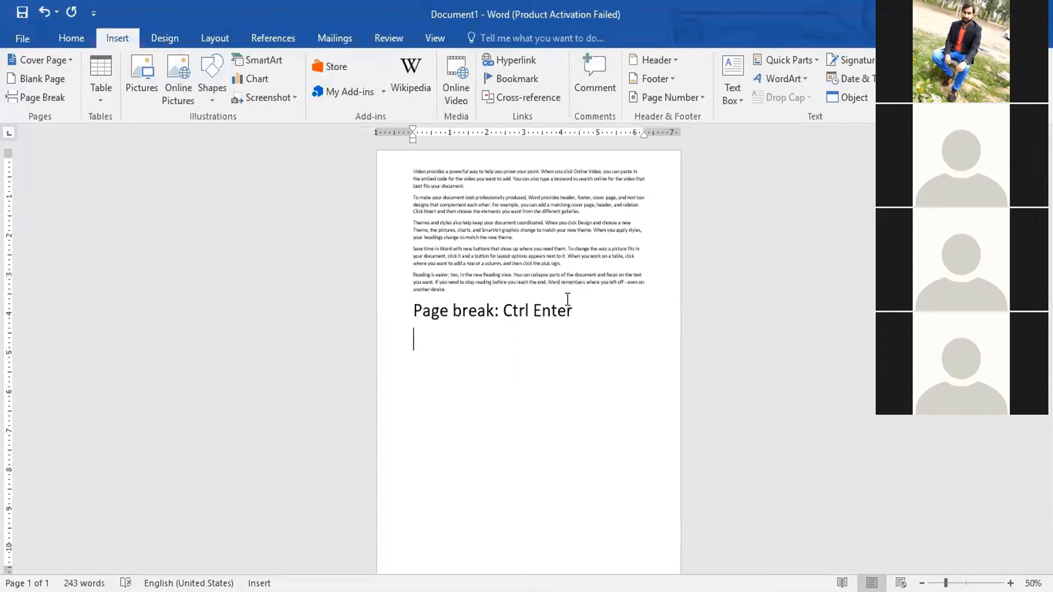
key("ctrl+Return")
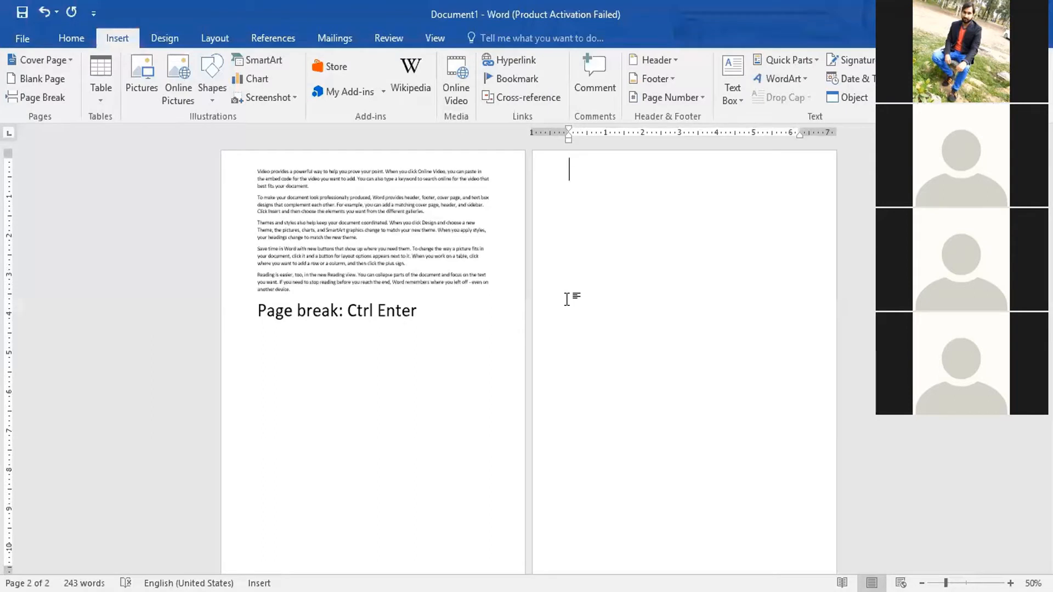
Enter "Ctrl shift 8" on the second page, show the formatting marks, and highlight the paragraph marks ending the two large text lines.
type("Ctrl shift 8")
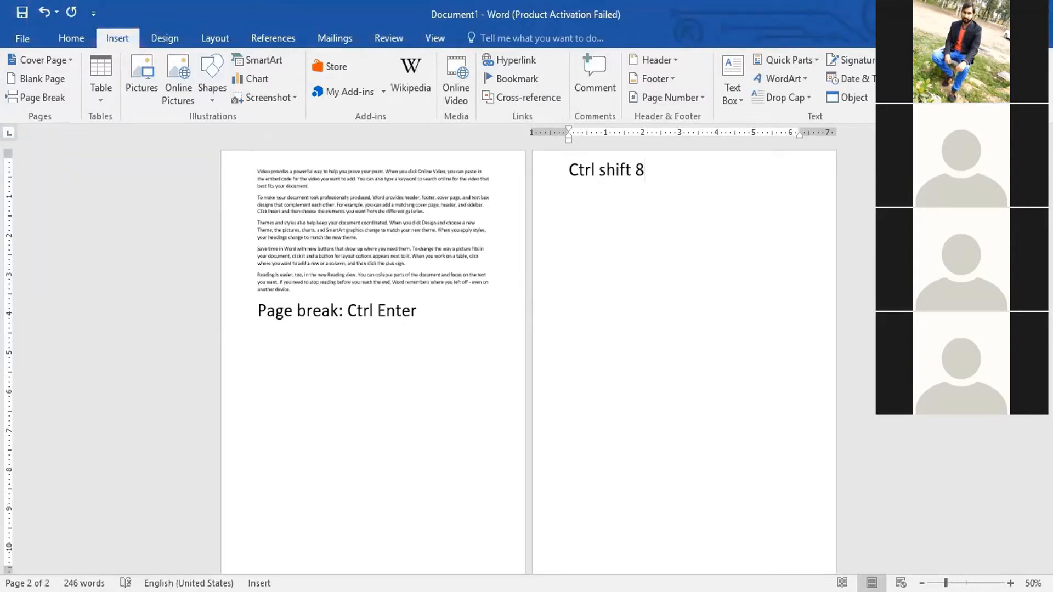
key("ctrl+shift+8")
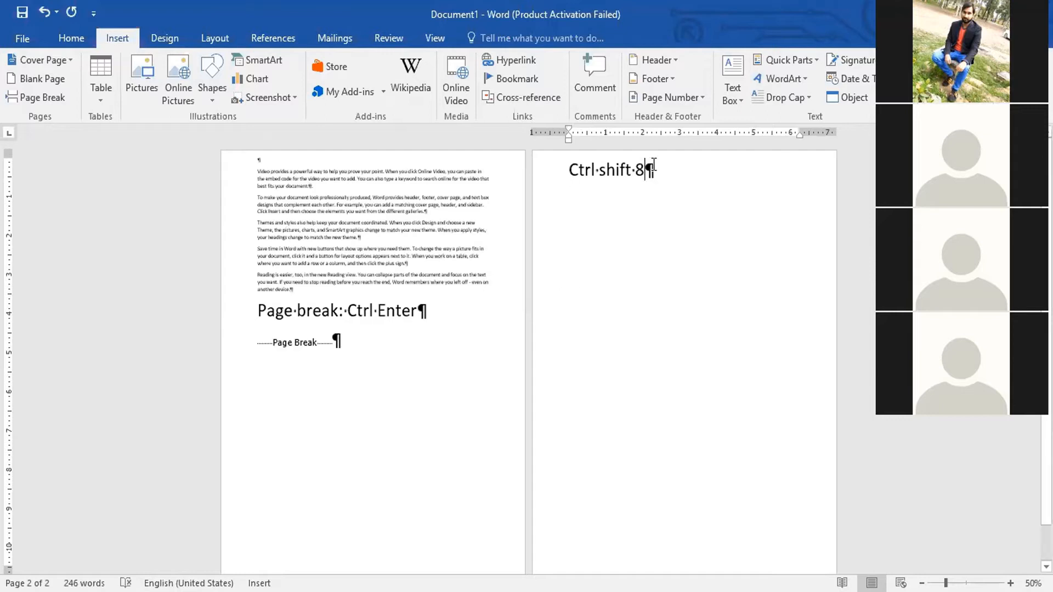
left_click_drag(647, 173, 656, 173)
left_click_drag(411, 308, 441, 306)
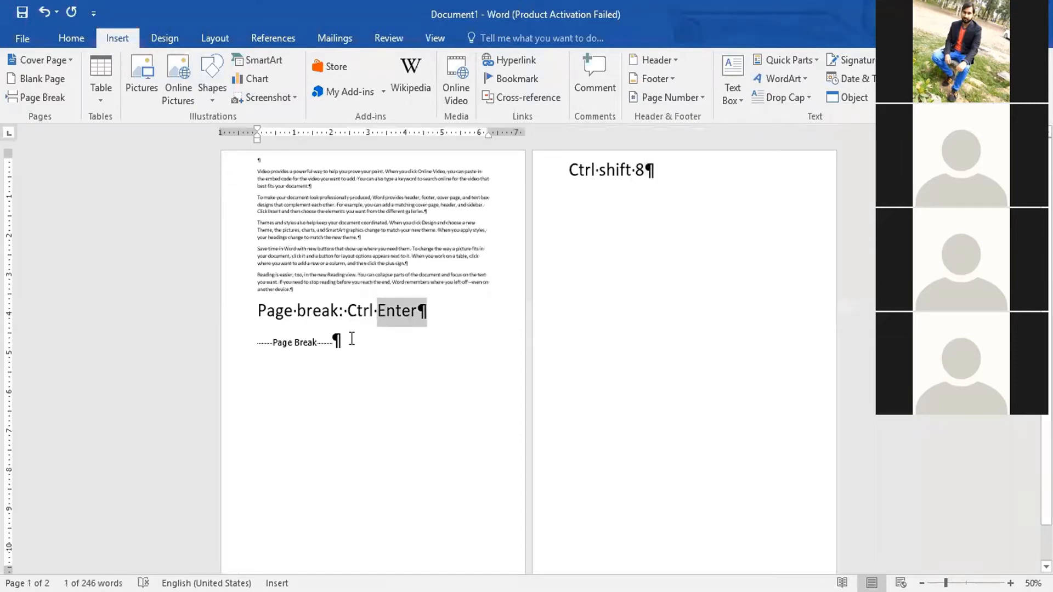
Examine the page break mark below the "Page break: Ctrl Enter" line with the page enlarged to 90%.
scroll(335, 327, "up", 1, "ctrl")
scroll(333, 323, "up", 3, "ctrl")
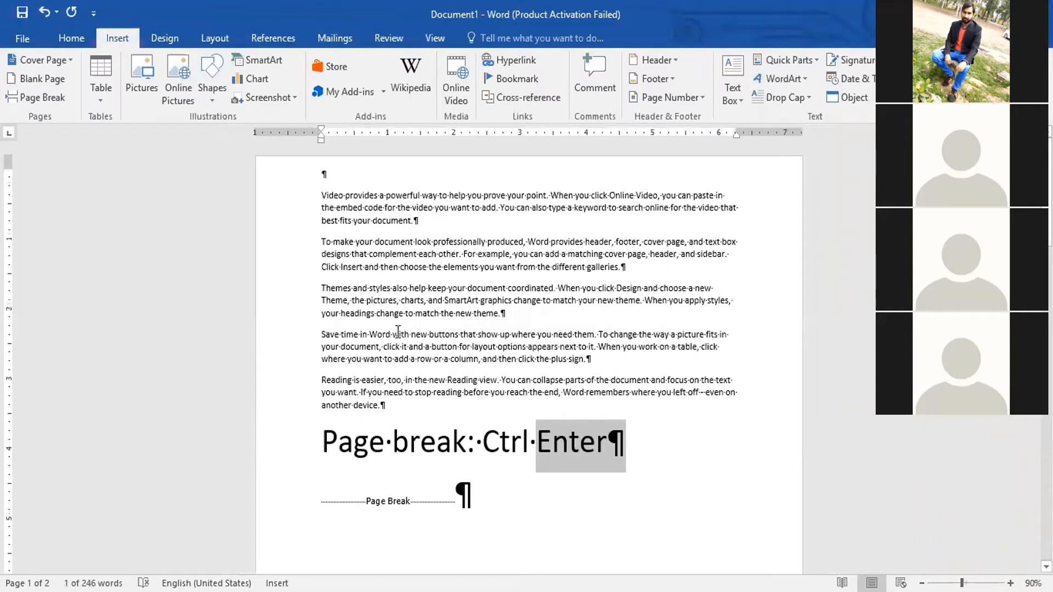
scroll(603, 266, "down", 3)
left_click(615, 265)
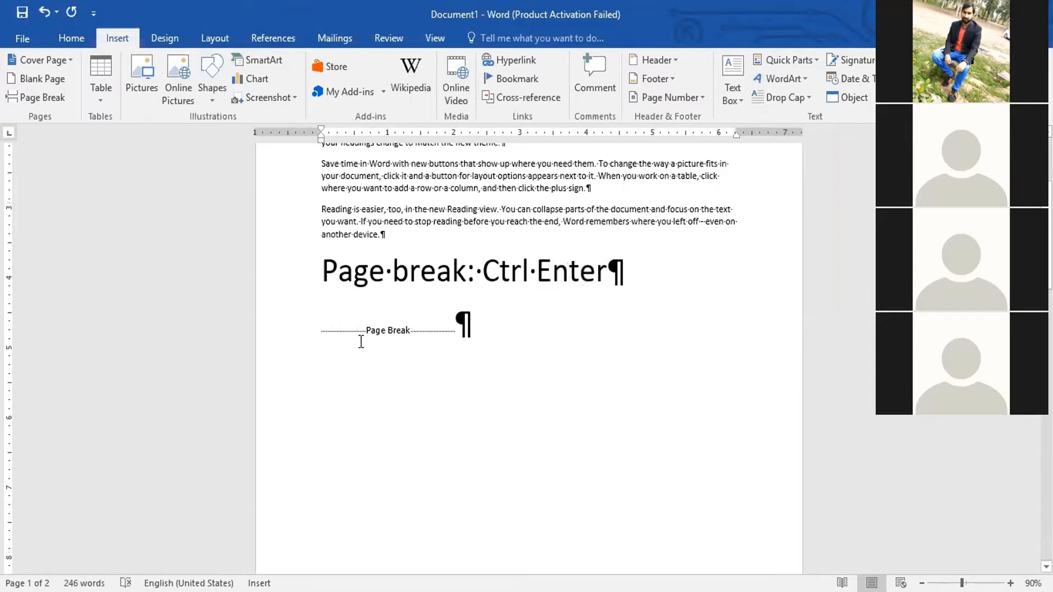
scroll(360, 341, "down", 2)
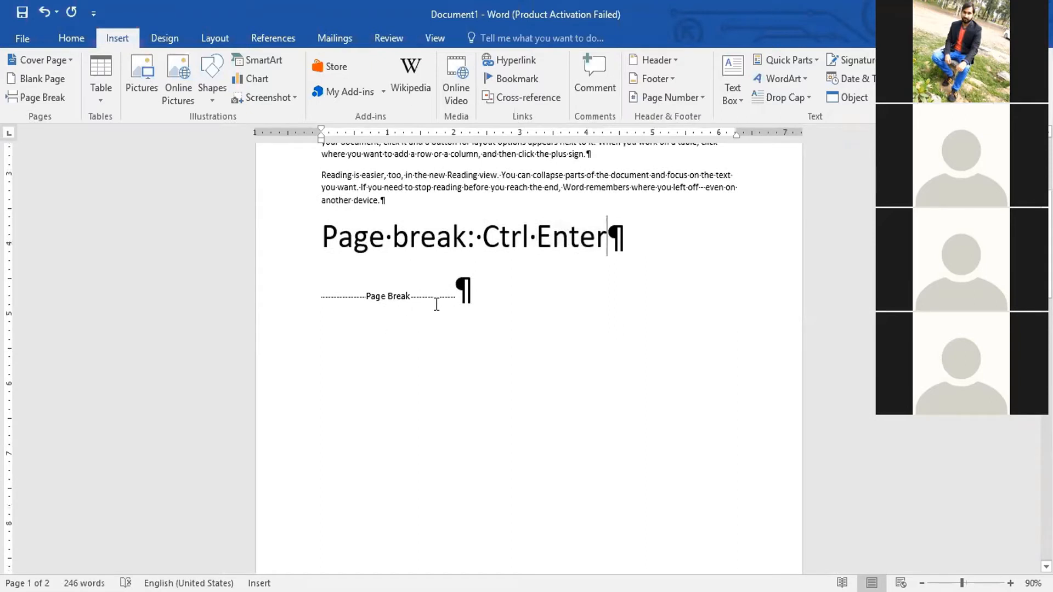
scroll(523, 302, "up", 5)
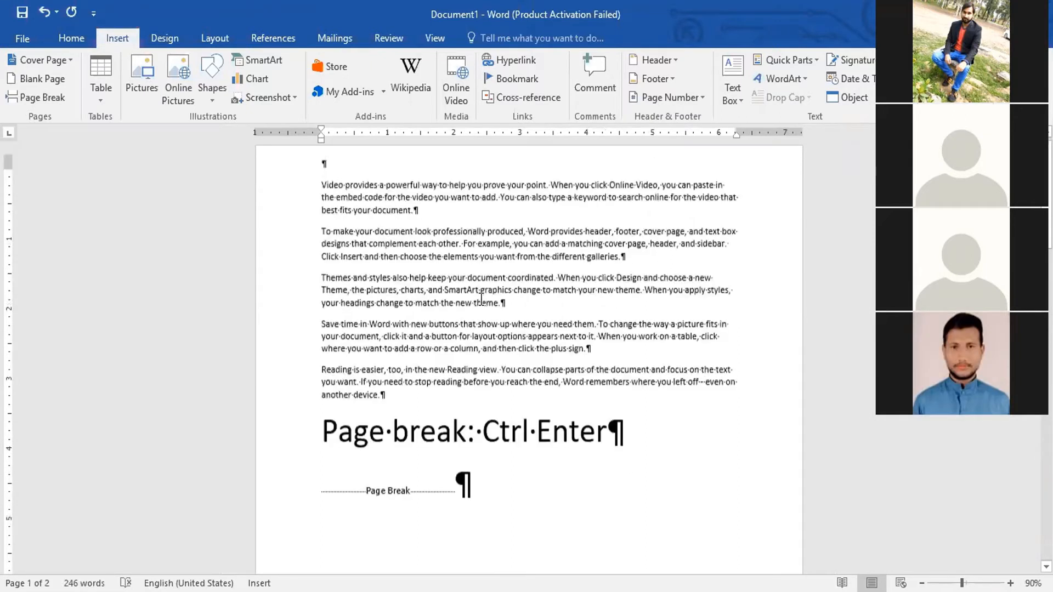
scroll(363, 203, "up", 1)
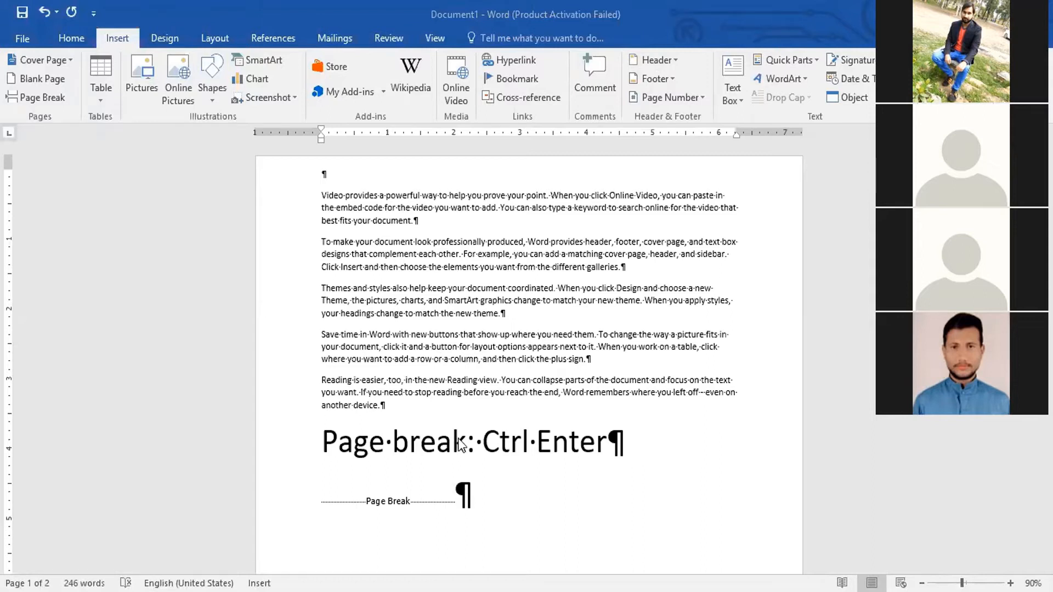
Delete the page break below the "Page break: Ctrl Enter" line, check the joined page, and undo the deletion.
scroll(384, 395, "down", 3)
left_click(379, 403)
scroll(395, 389, "down", 2)
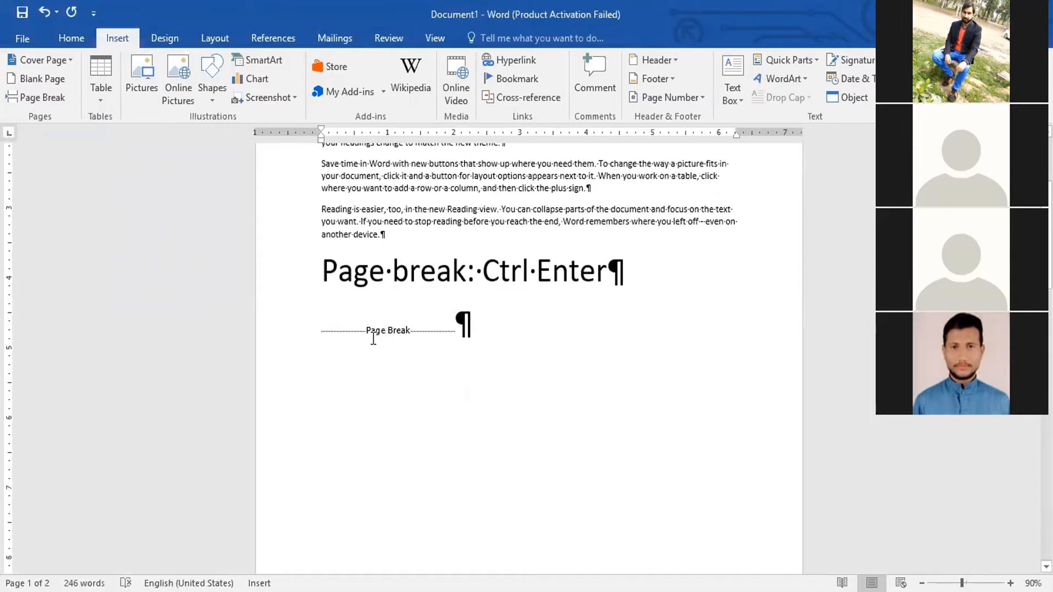
key("Delete")
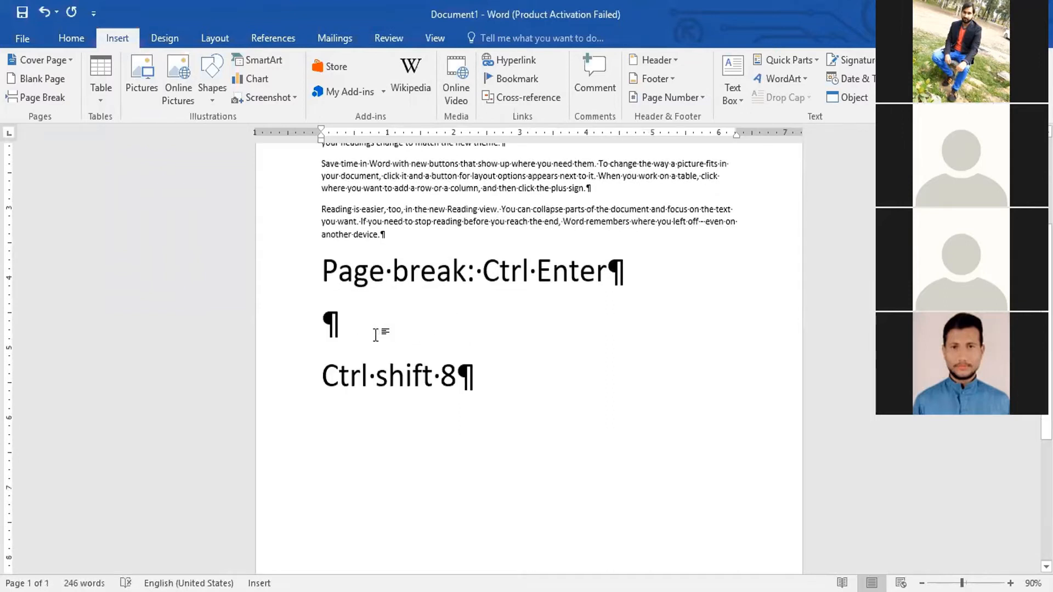
scroll(520, 369, "down", 8)
scroll(520, 371, "up", 6)
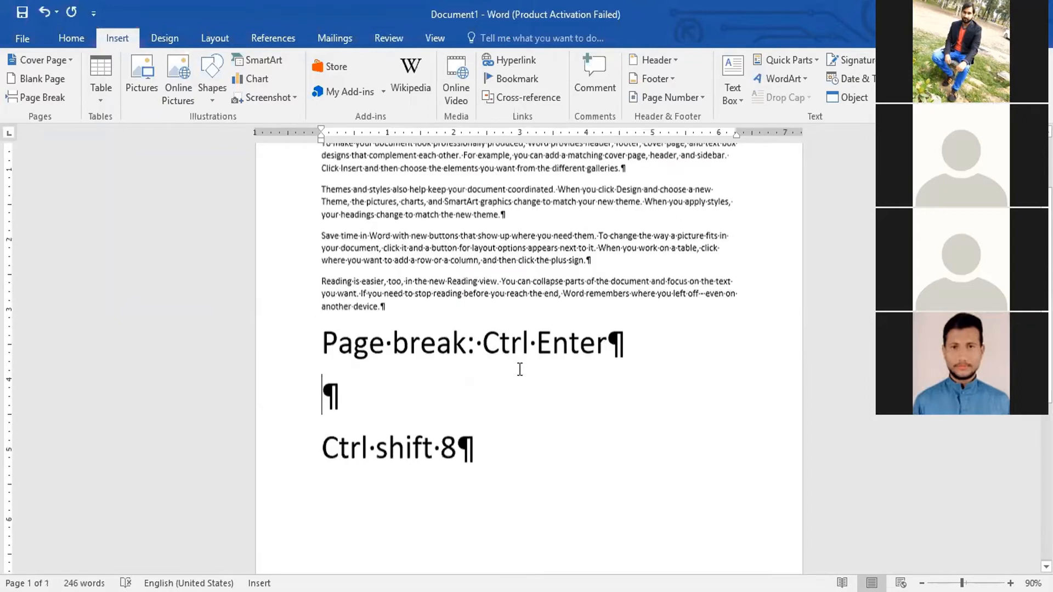
key("ctrl+z")
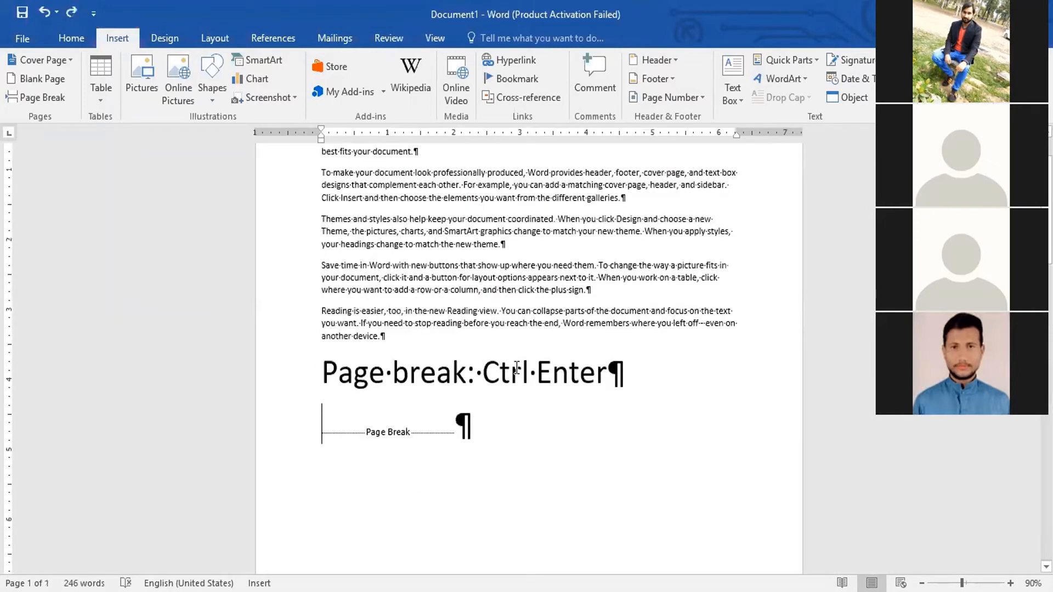
Remove the page break so that "Ctrl shift 8" moves up onto the first page.
scroll(516, 329, "down", 2)
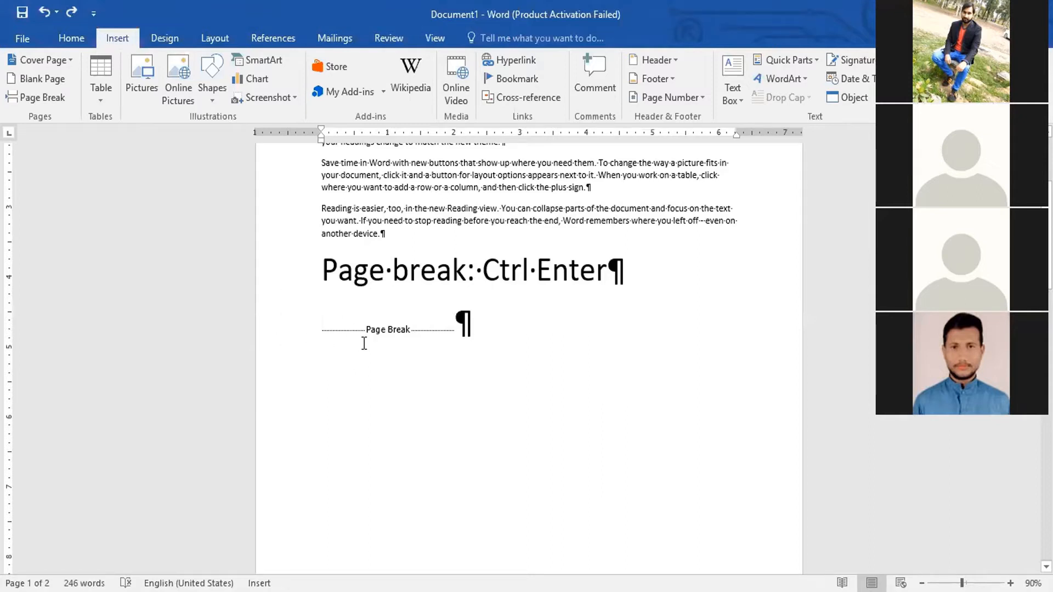
key("Delete")
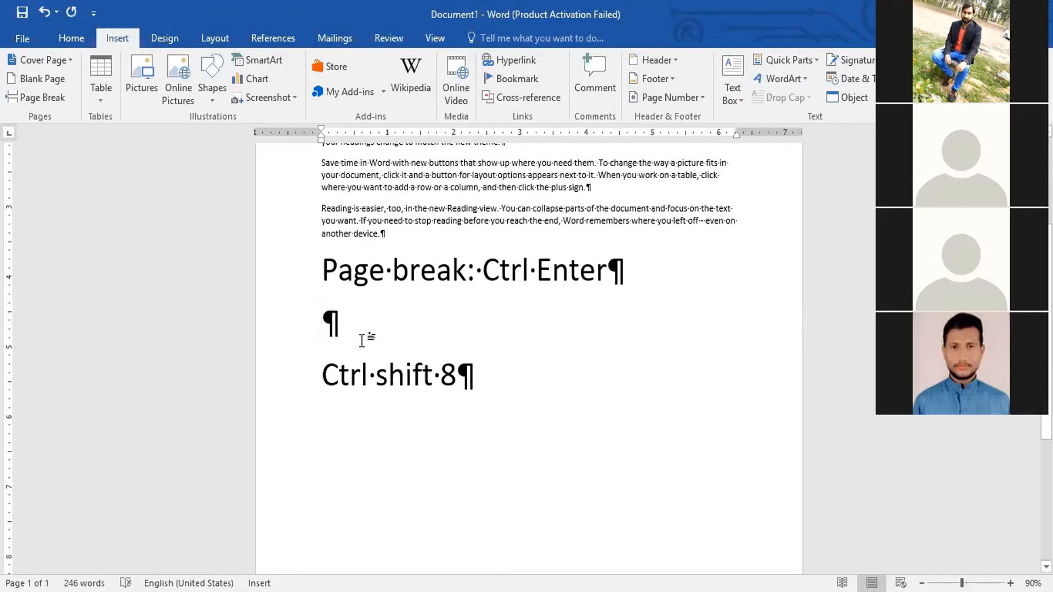
scroll(515, 399, "down", 6)
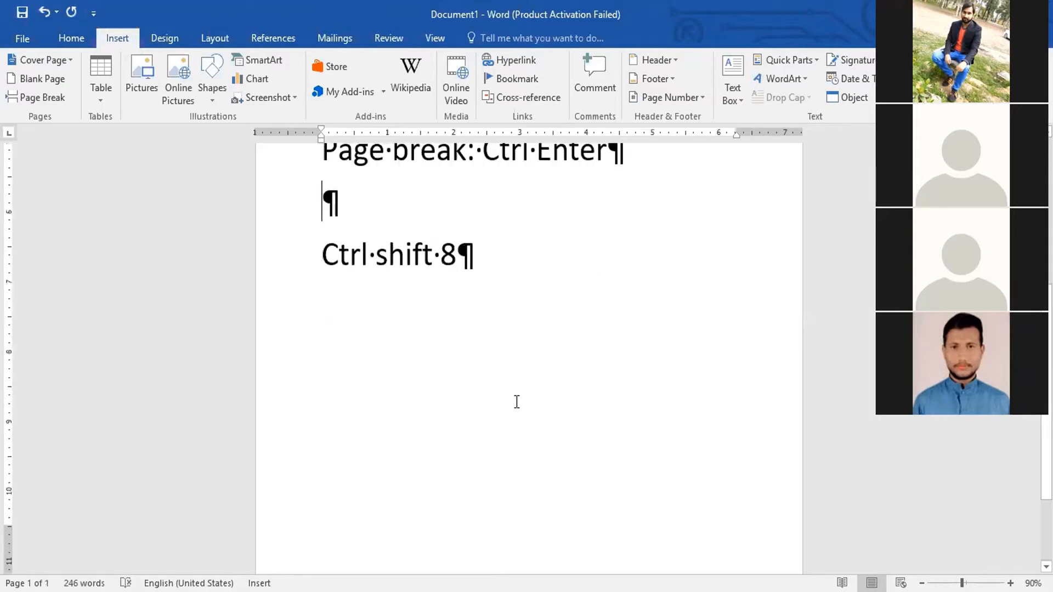
scroll(585, 472, "up", 5)
scroll(586, 474, "up", 5)
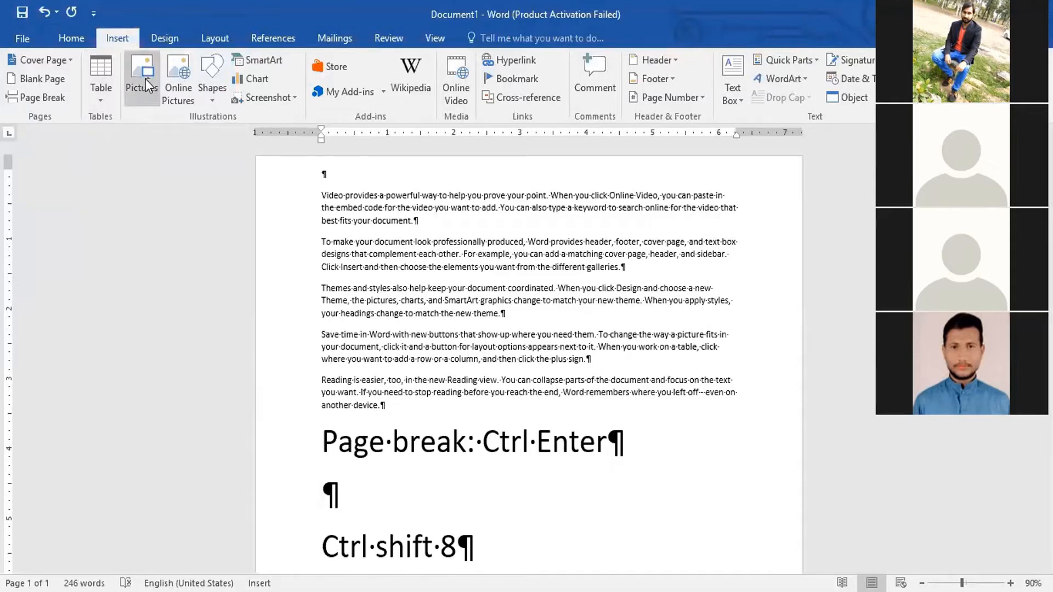
Delete all text from the first paragraph through "Ctrl shift 8" and hide the formatting marks.
left_click_drag(533, 550, 303, 196)
key("Delete")
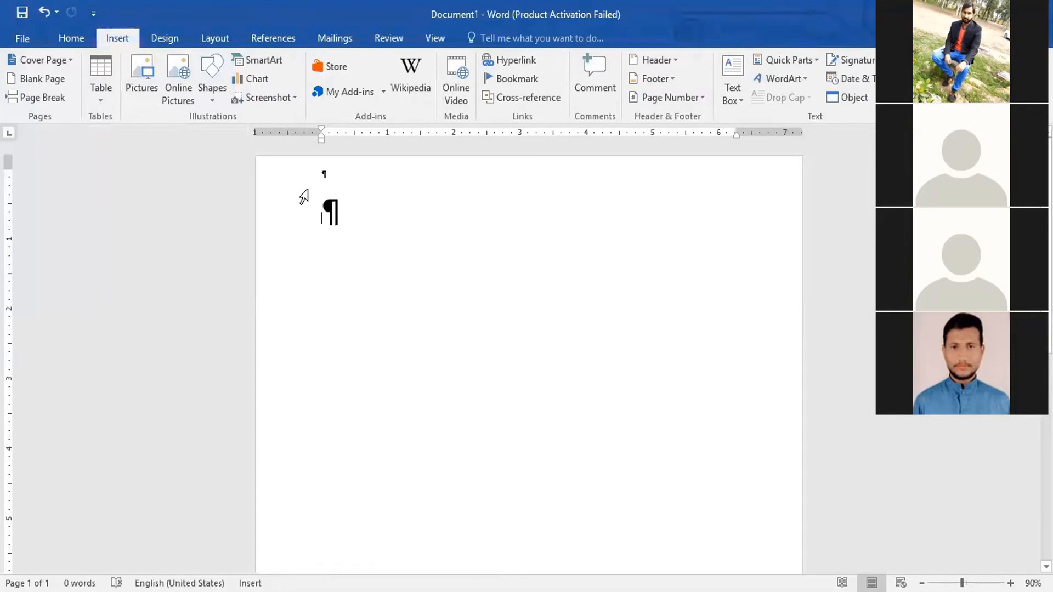
key("ctrl+shift+8")
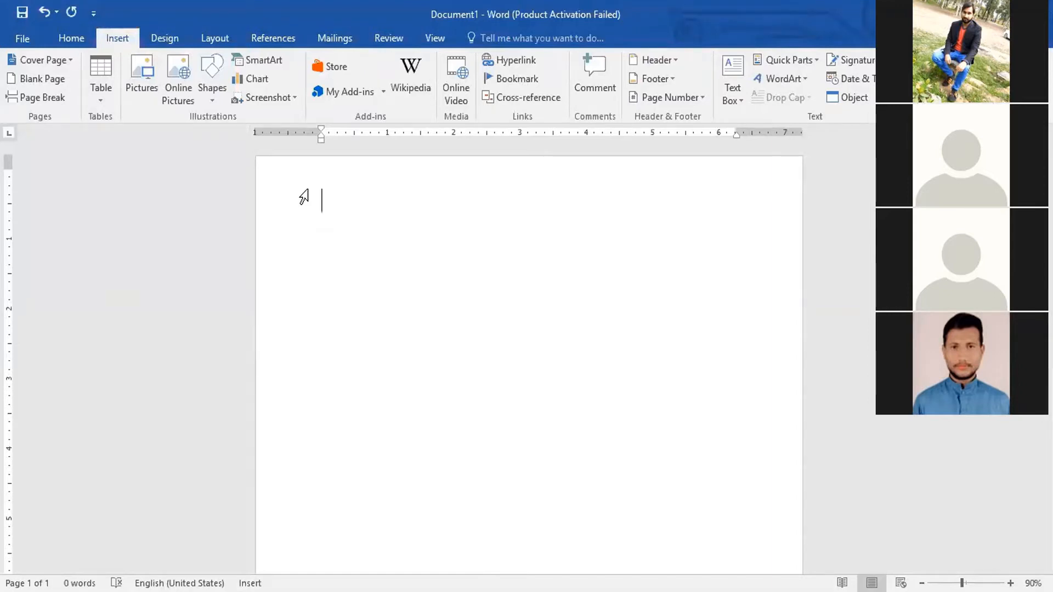
Insert the picture "pia 8303 before crash pic" from the Pictures folder and delete it from the page.
left_click(143, 82)
left_click(131, 91)
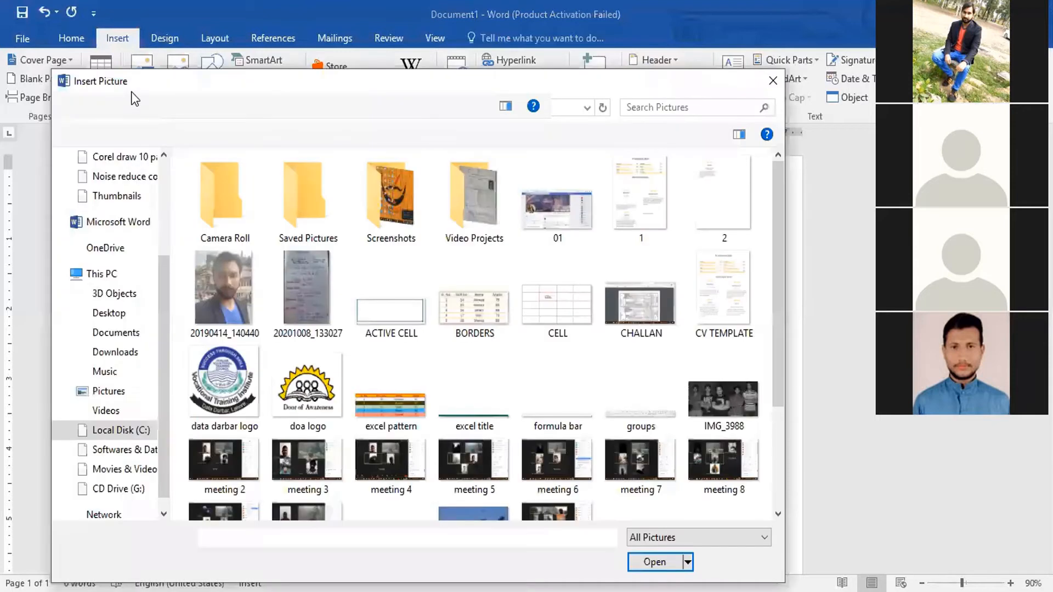
double_click(392, 211)
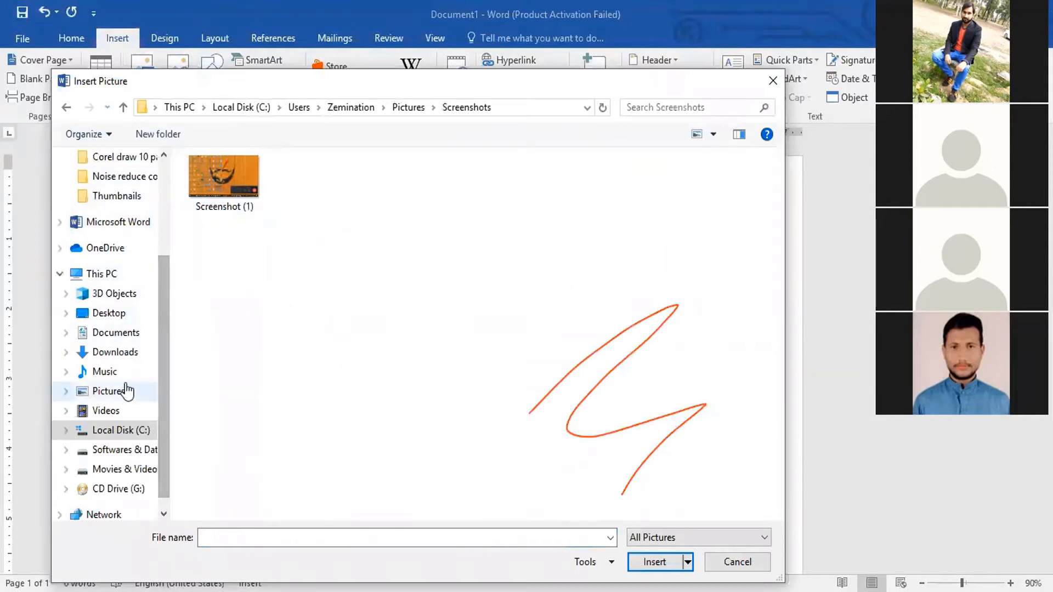
scroll(172, 279, "up", 3)
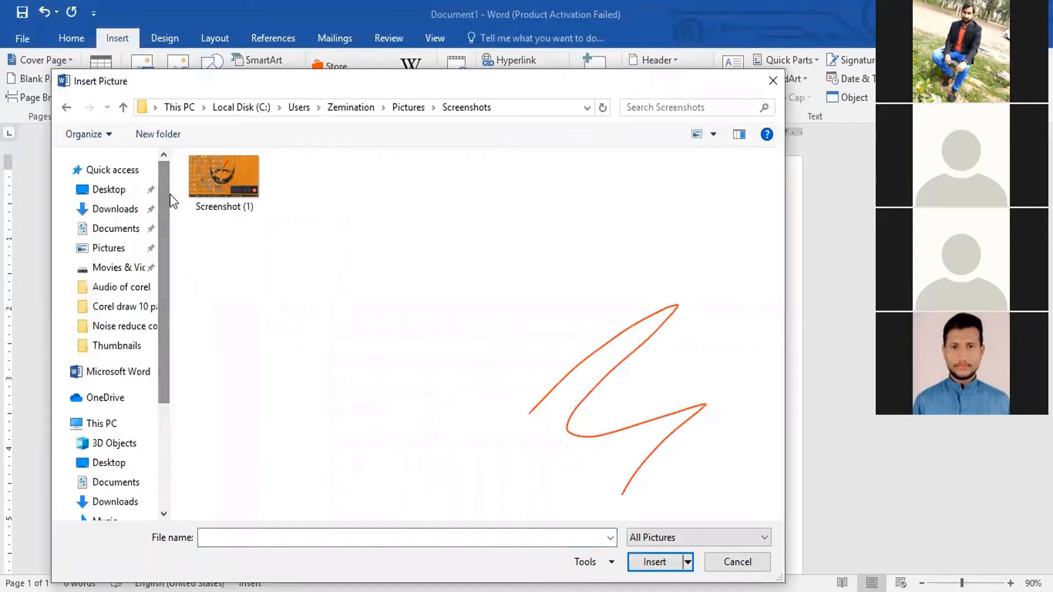
left_click(68, 106)
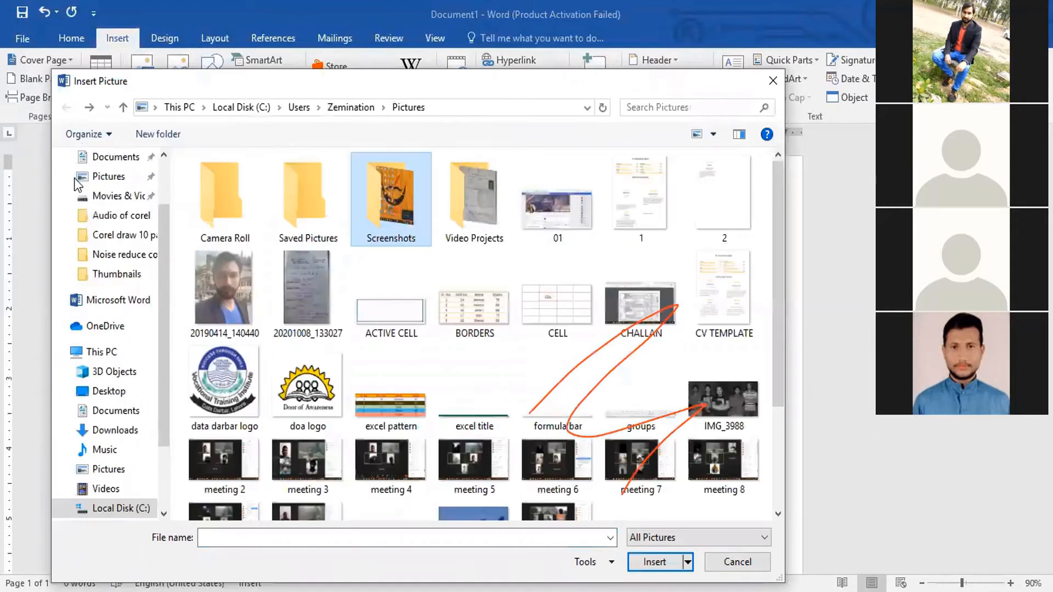
scroll(386, 303, "down", 4)
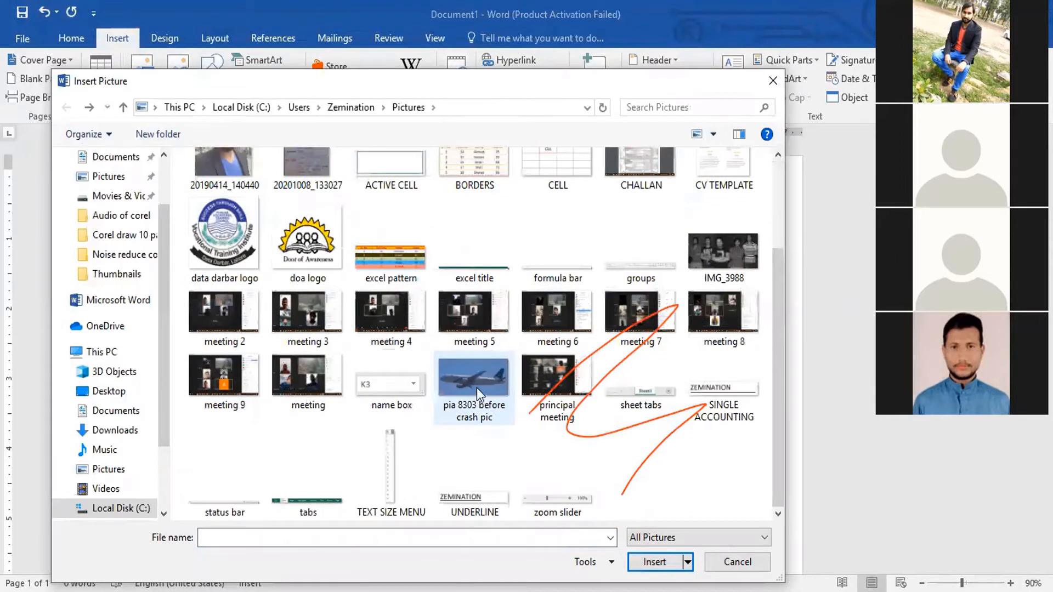
double_click(476, 387)
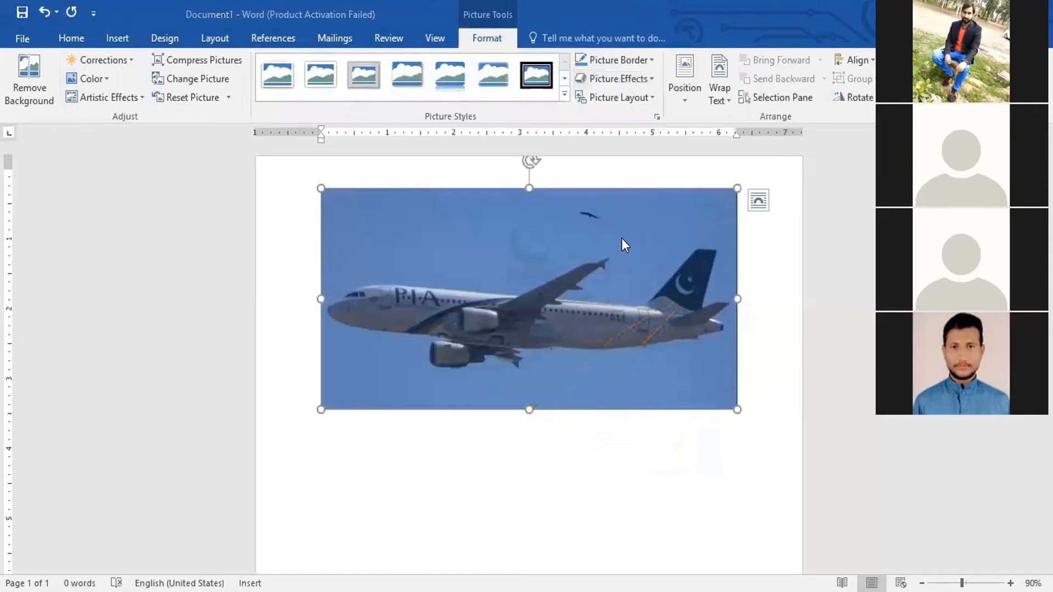
key("Delete")
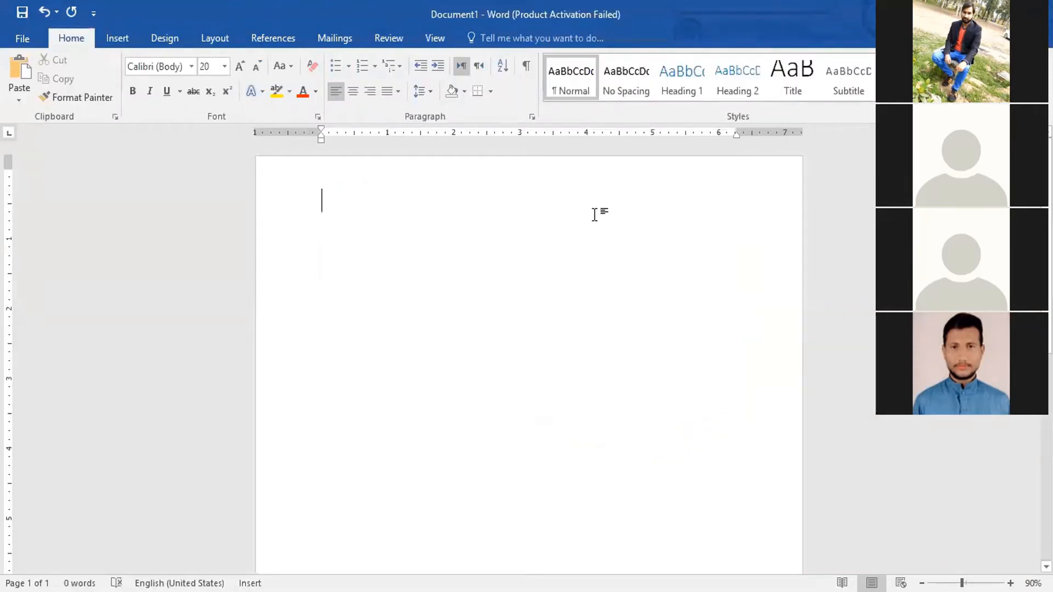
Insert the picture "data darbar logo" from the Pictures folder on the empty page.
left_click(125, 38)
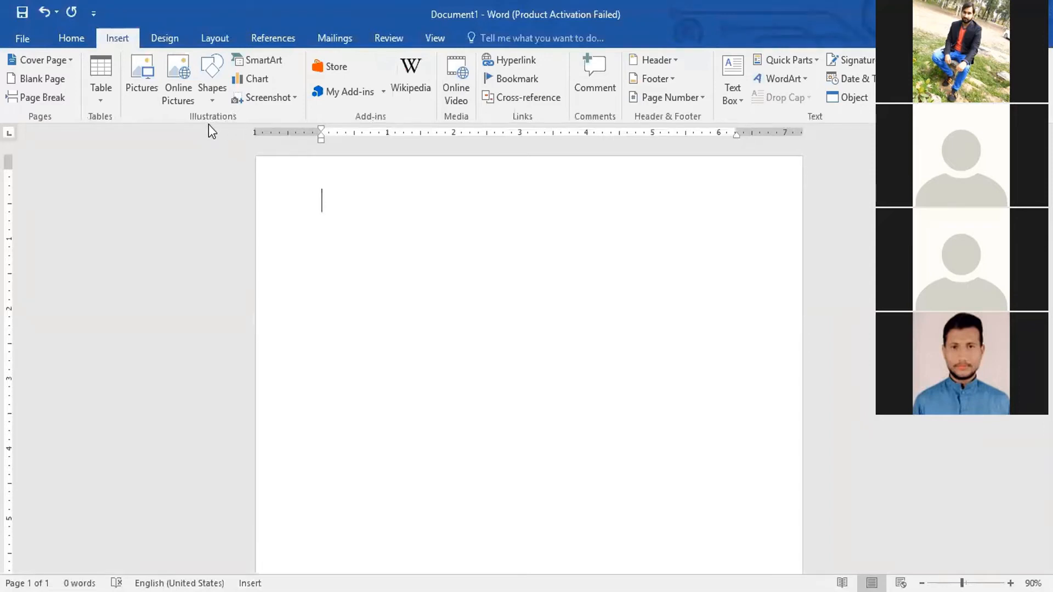
left_click(149, 89)
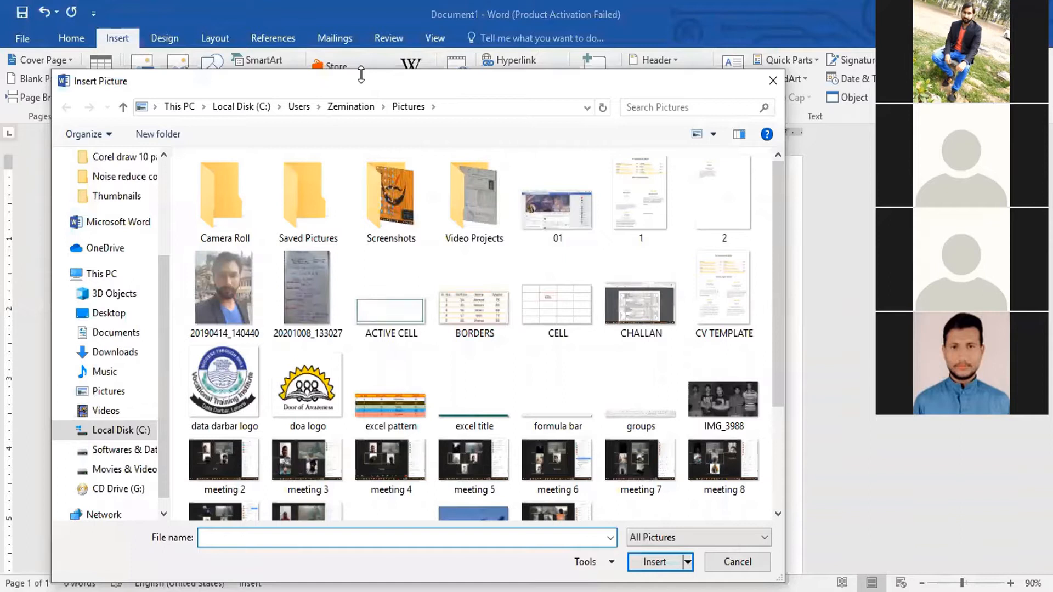
double_click(361, 70)
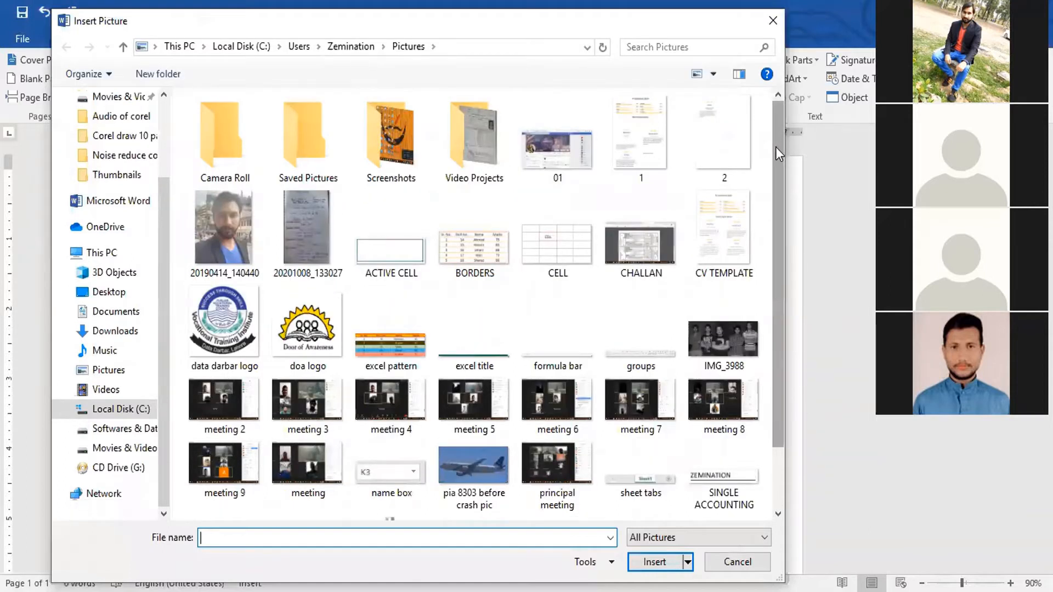
left_click_drag(776, 147, 776, 235)
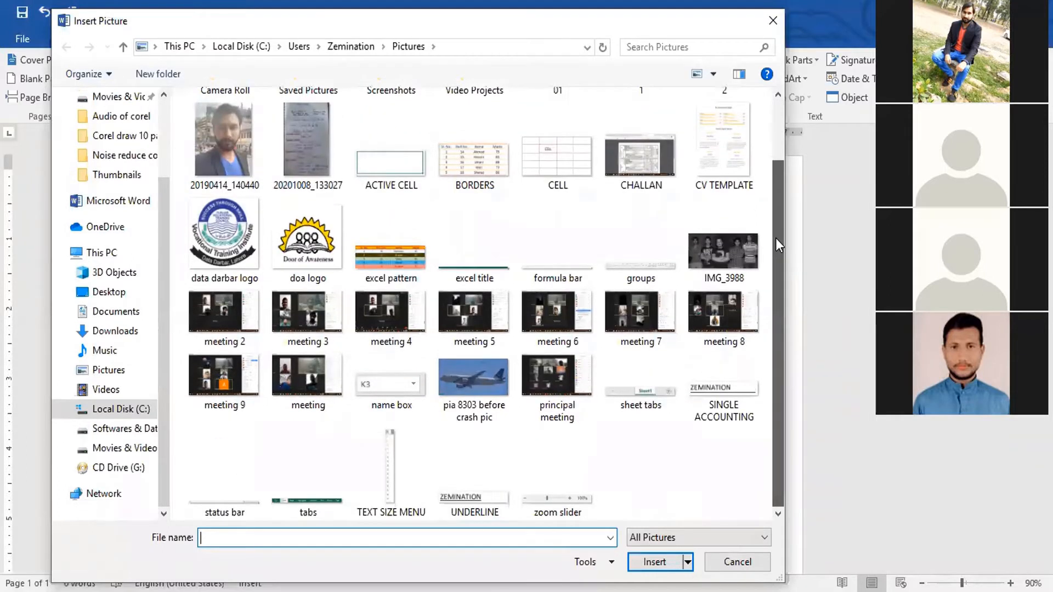
left_click_drag(776, 238, 797, 135)
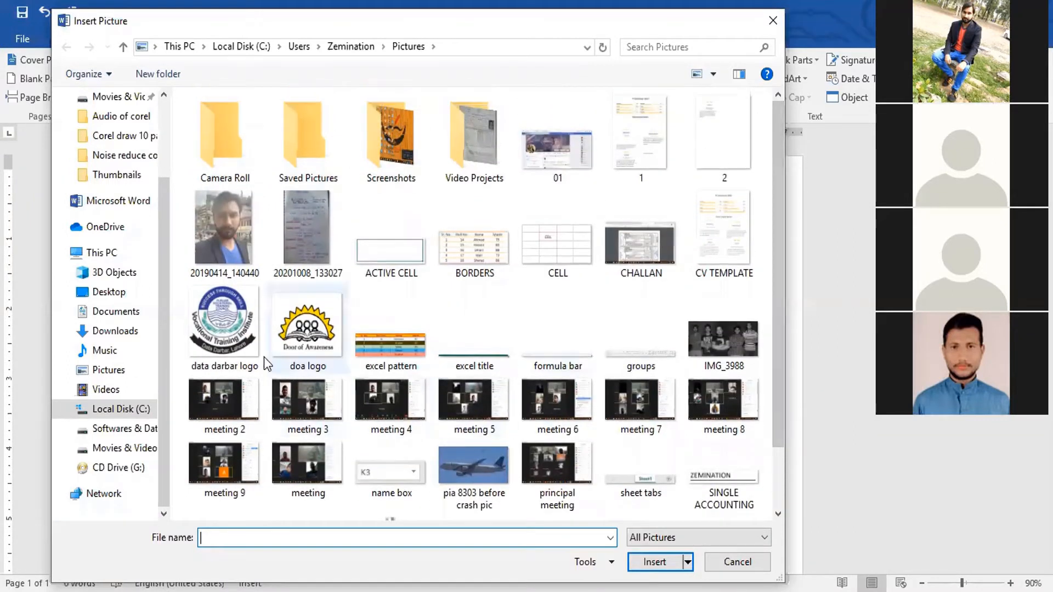
left_click(243, 336)
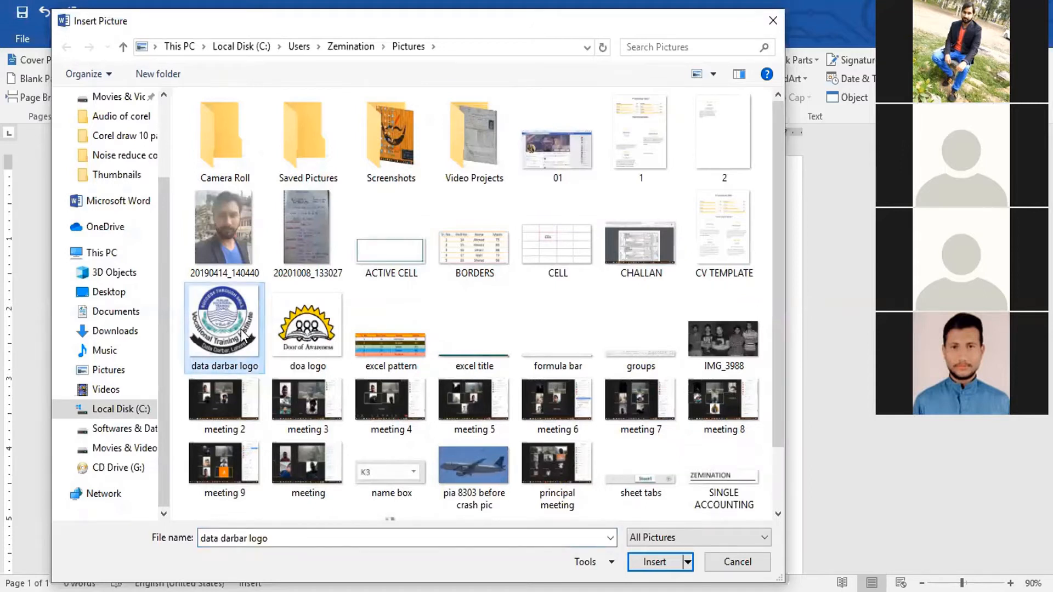
scroll(238, 344, "down", 2)
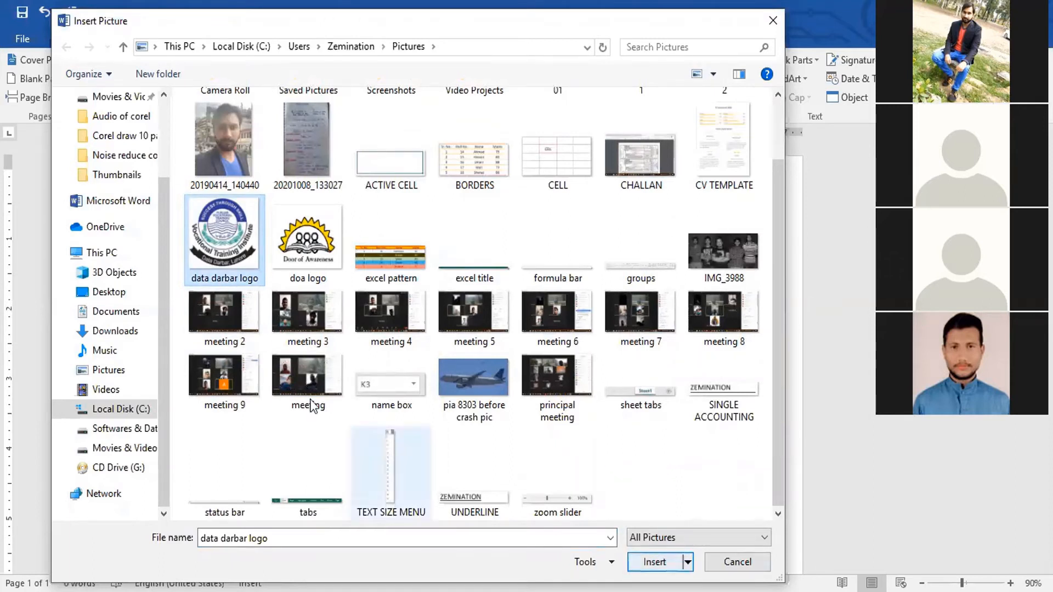
double_click(226, 237)
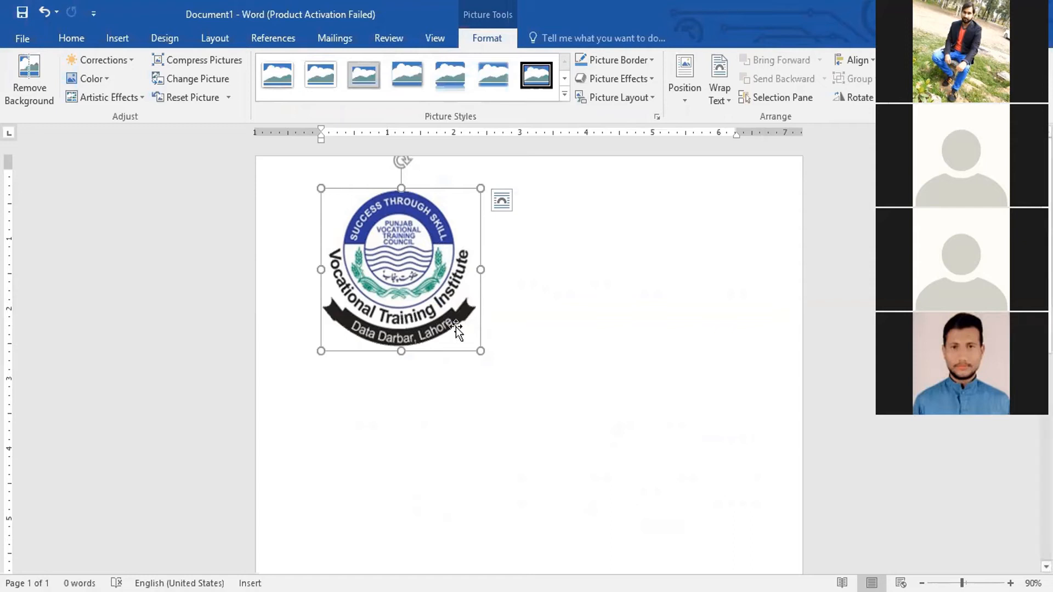
Select the inserted logo and enlarge it proportionally from its lower-right corner to about 2.9 inches wide.
left_click(566, 335)
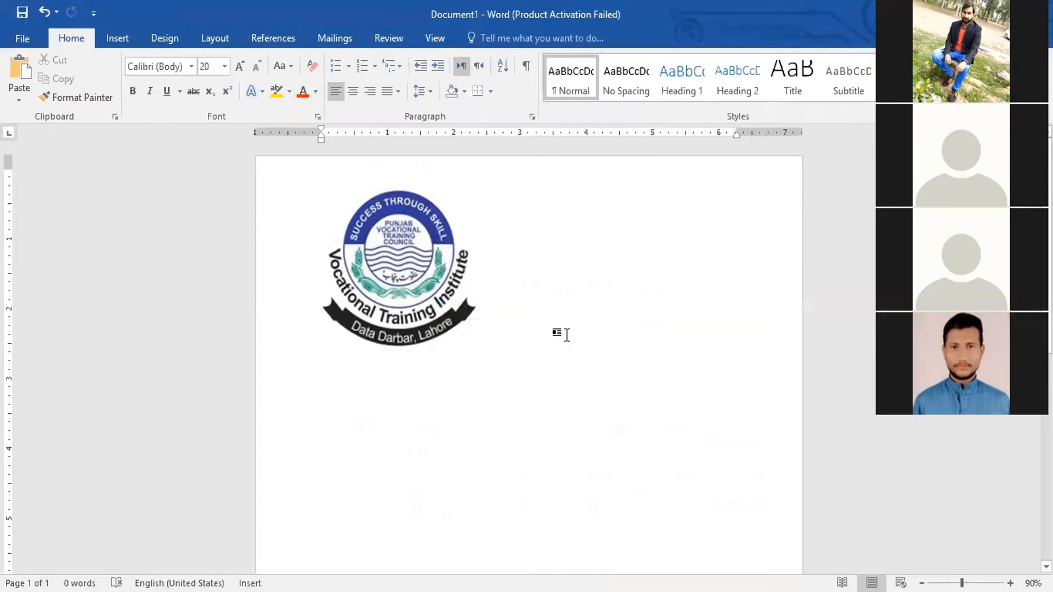
scroll(567, 334, "down", 1)
scroll(567, 335, "up", 1)
left_click(440, 294)
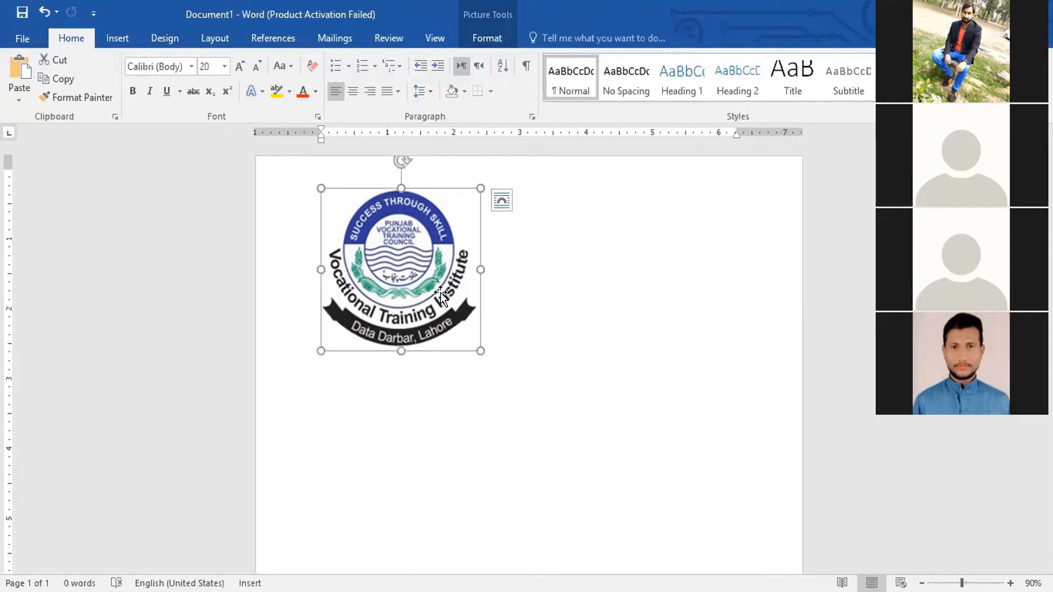
left_click(641, 271)
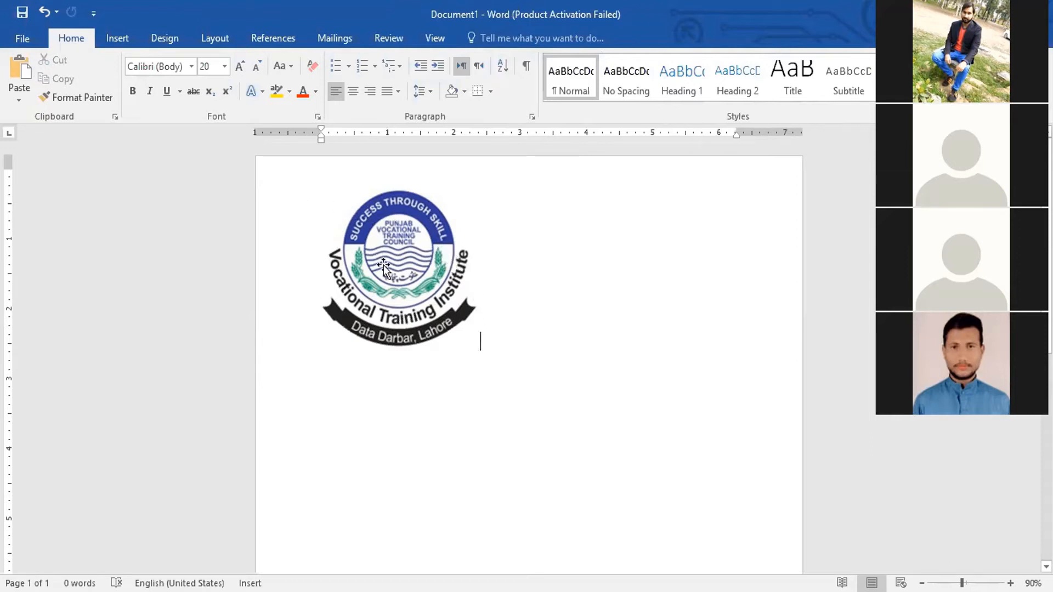
left_click(416, 248)
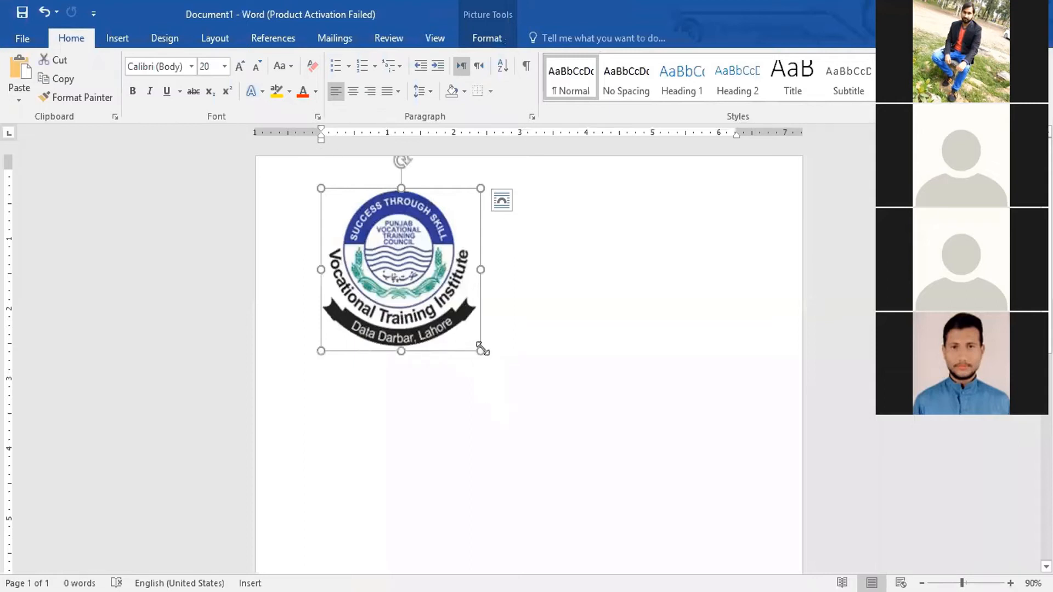
left_click_drag(479, 349, 512, 380)
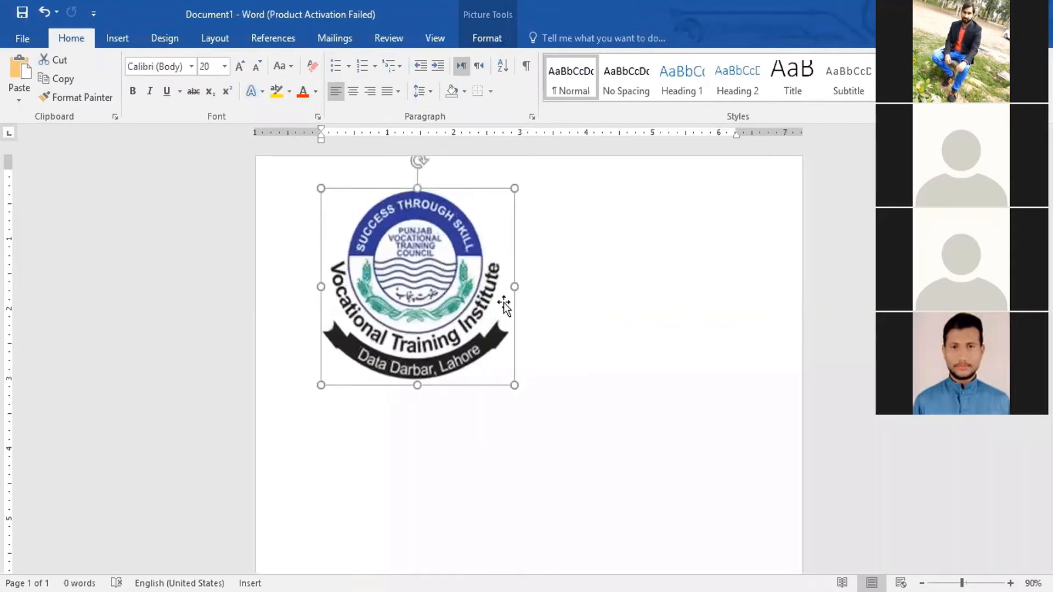
Narrow the logo to about 2.8 inches wide while keeping its height.
mouse_move(513, 287)
left_mouse_down()
mouse_move(376, 288)
mouse_move(503, 296)
left_mouse_up()
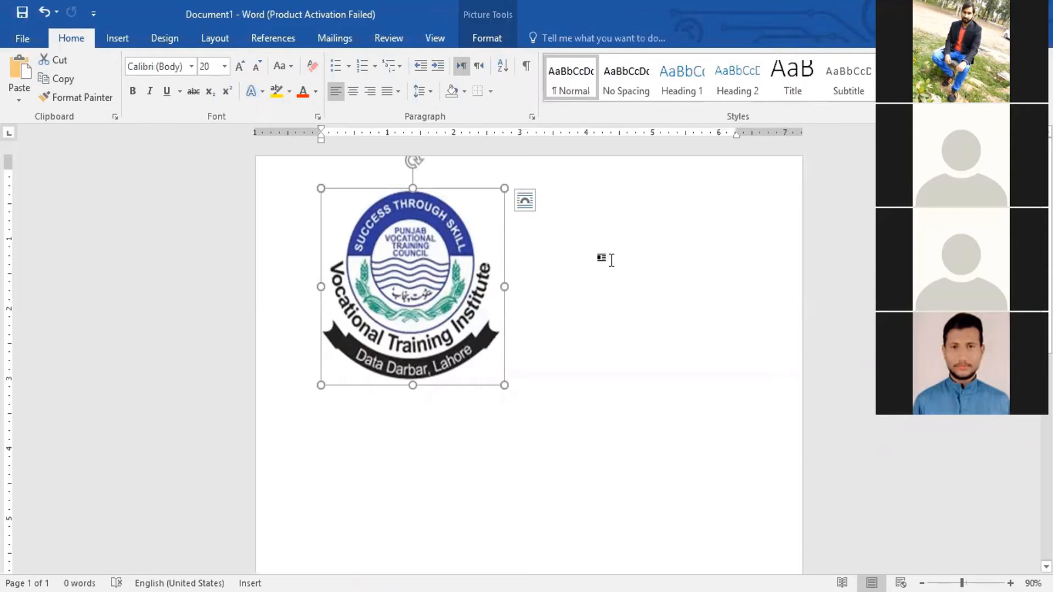
left_click(581, 331)
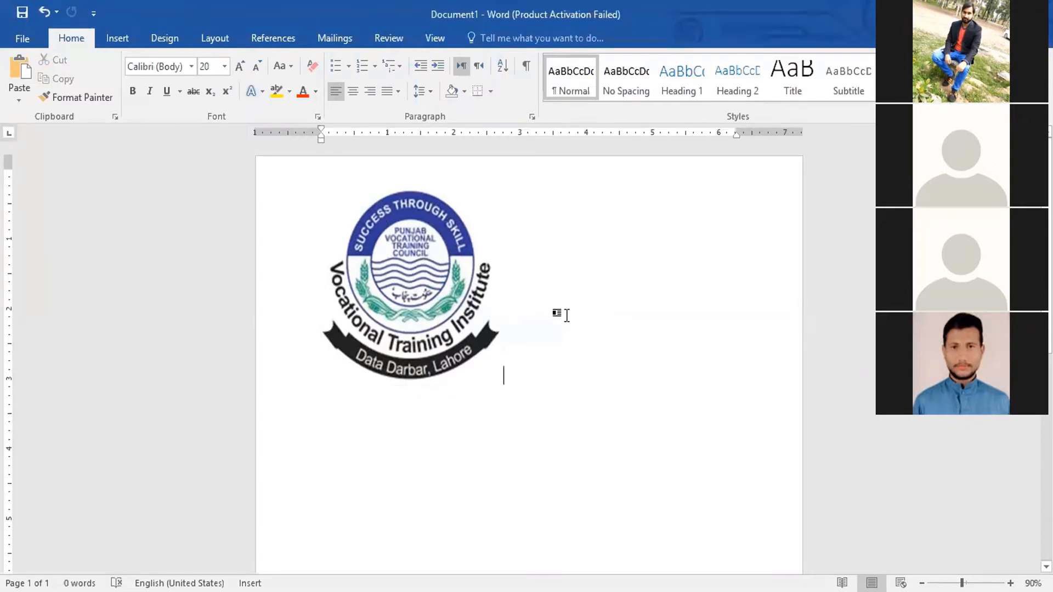
Select the logo, show its picture formatting options, and undo back to the airplane picture.
left_click(433, 267)
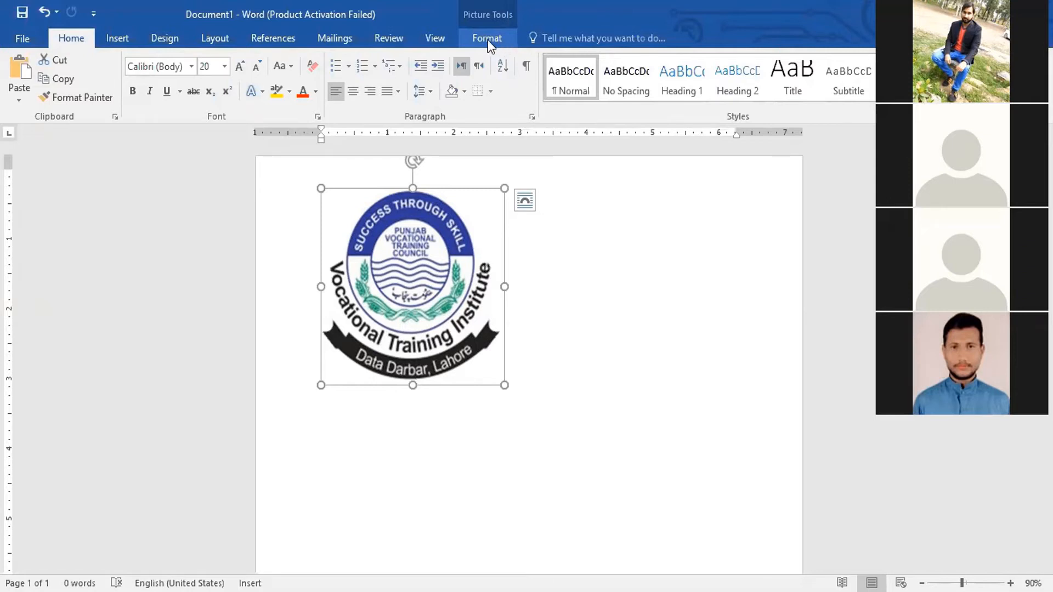
left_click(676, 351)
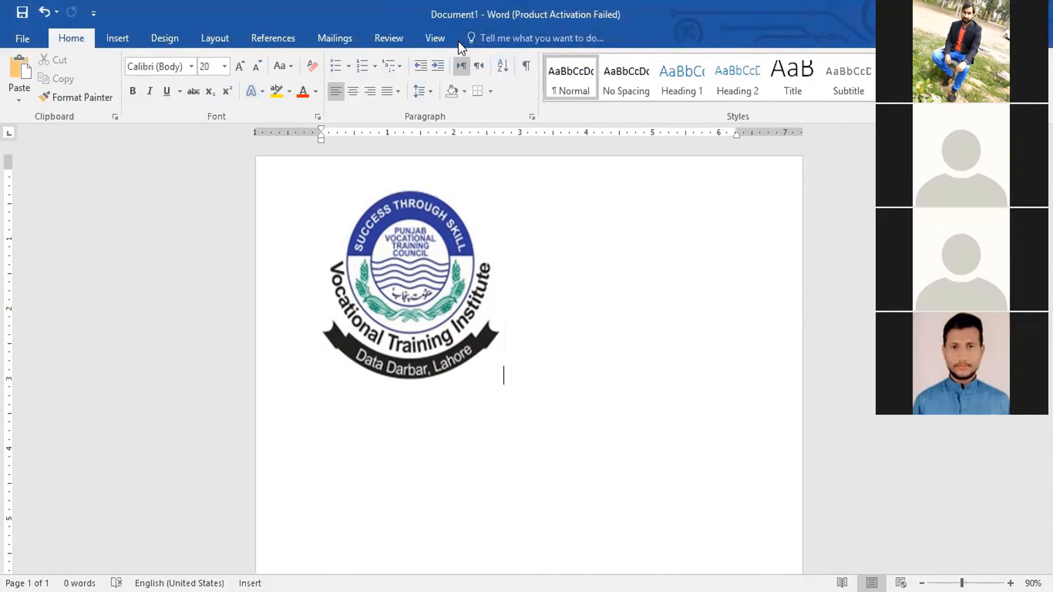
left_click(428, 262)
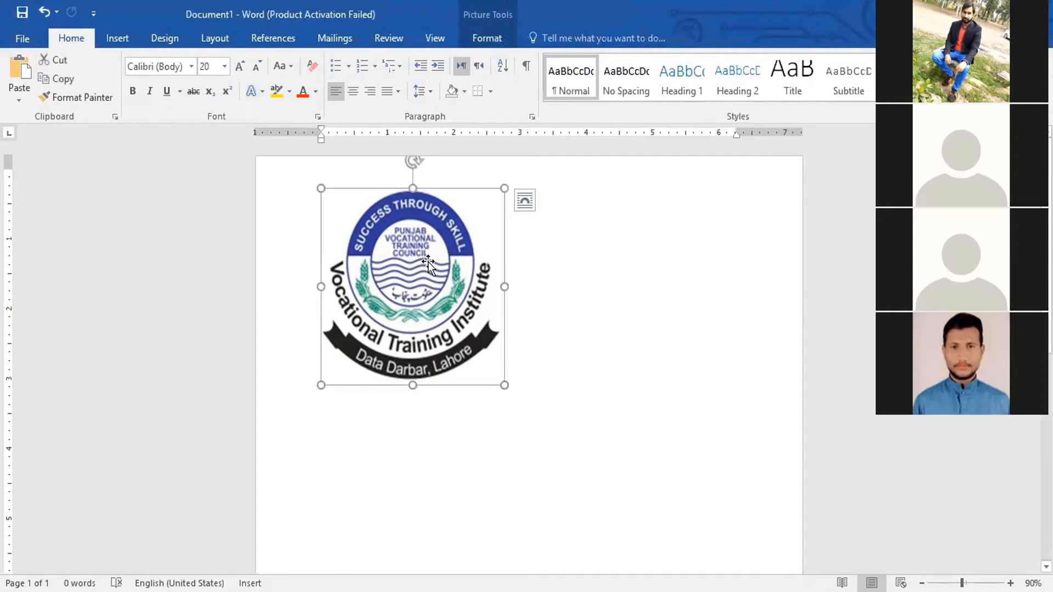
left_click(475, 41)
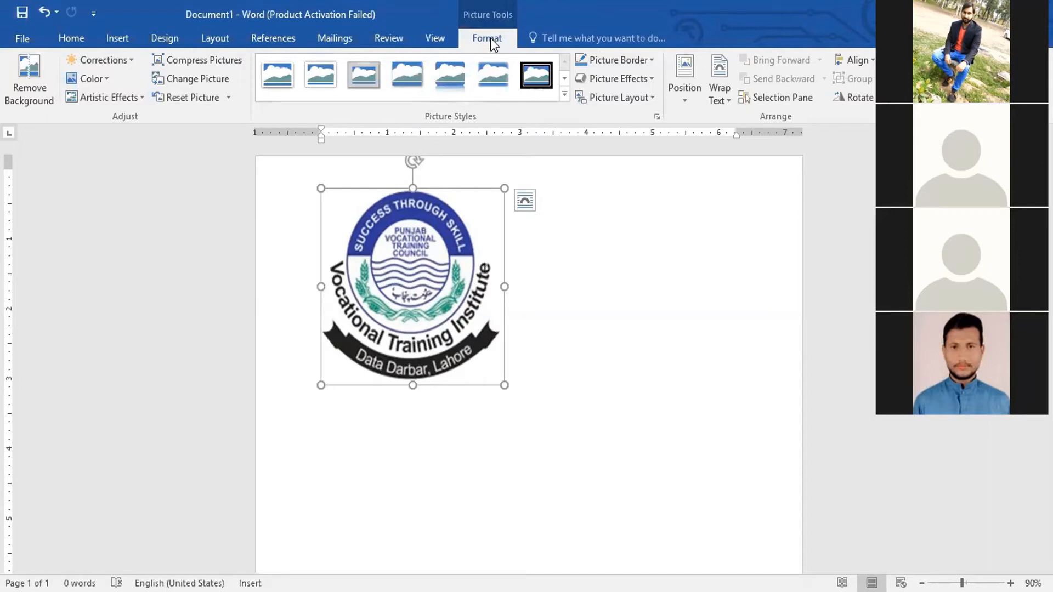
key("ctrl+z")
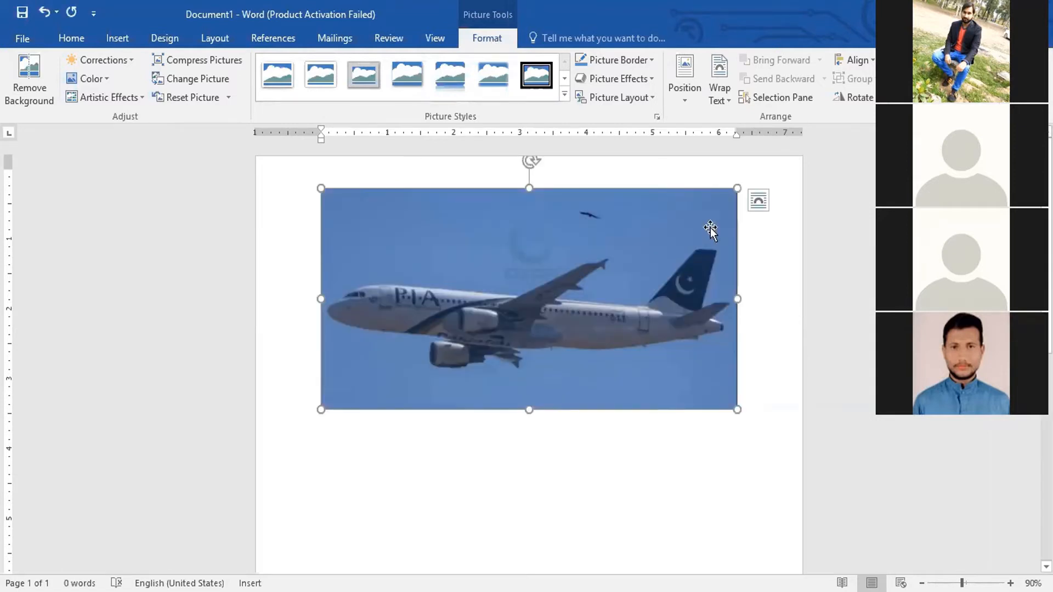
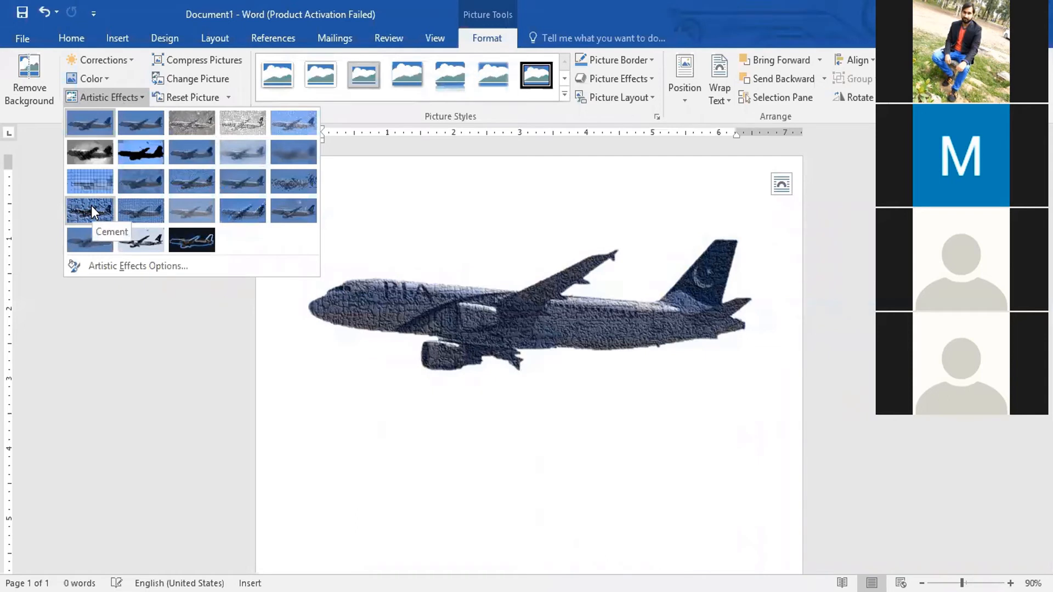
Try the Cement artistic effect on the airplane picture and set the artistic effect back to none.
left_click(502, 400)
left_click(565, 440)
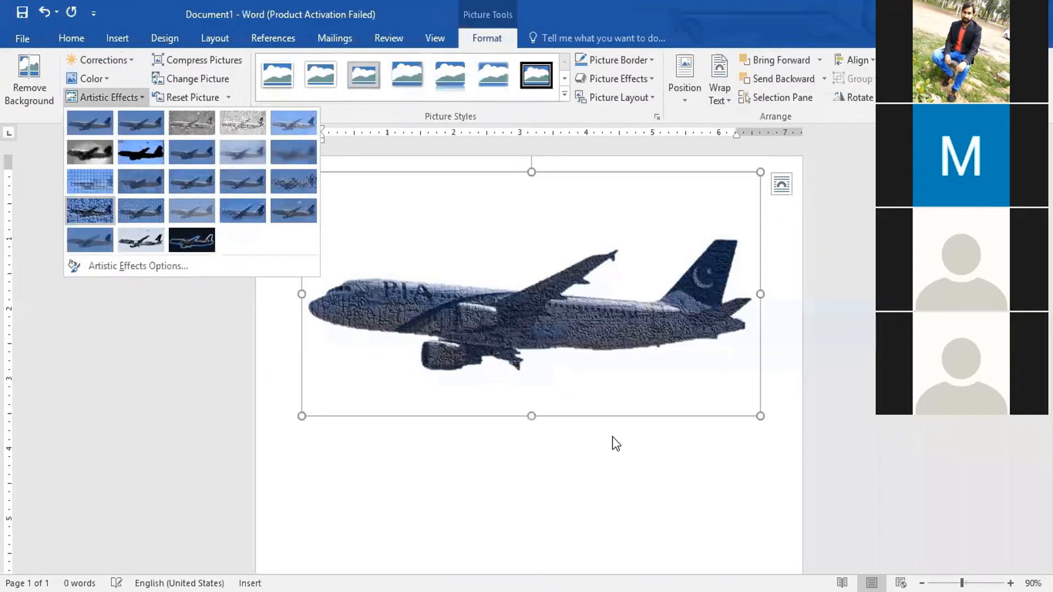
left_click(447, 396)
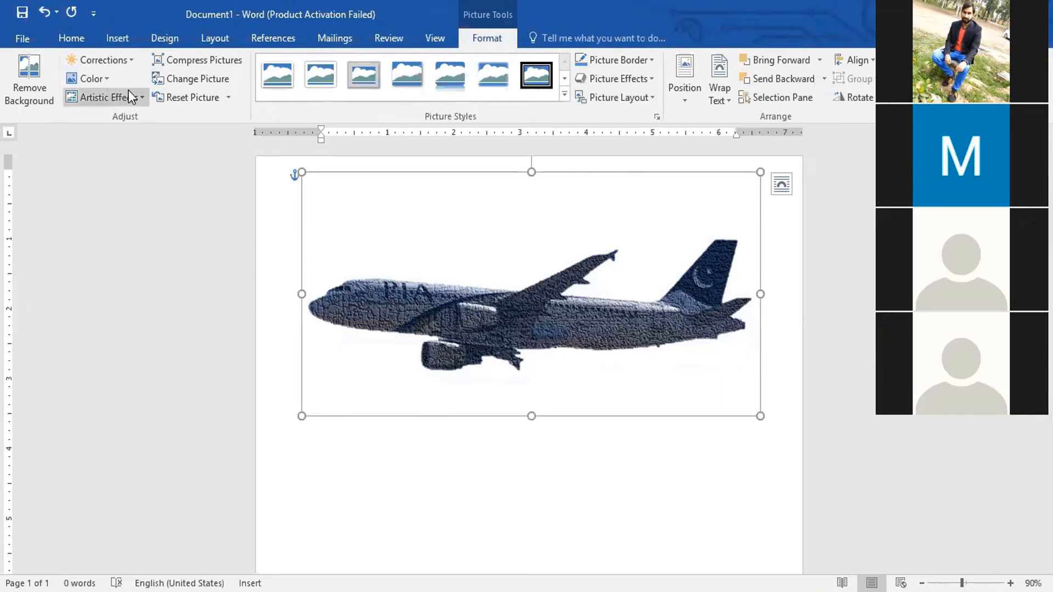
left_click(138, 102)
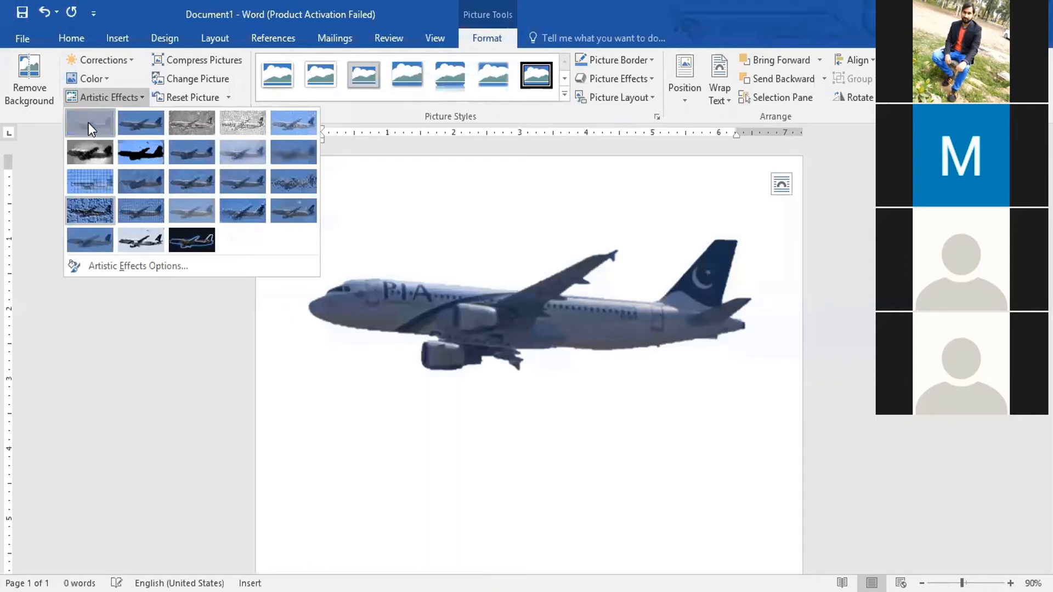
left_click(606, 455)
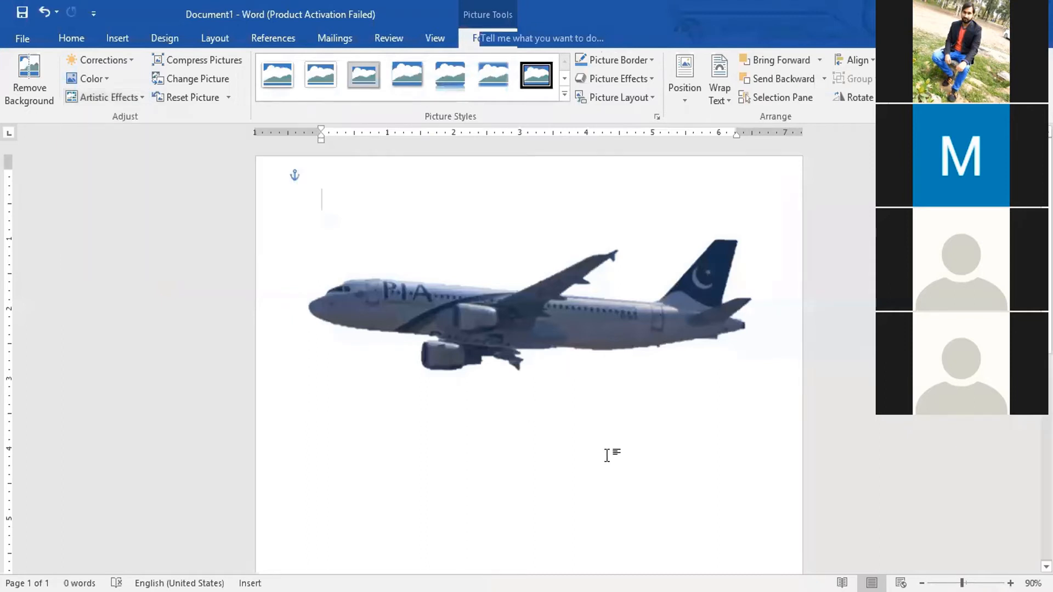
Select the airplane picture and enlarge it proportionally from its upper-right corner to about 7.1 inches wide.
left_click(554, 344)
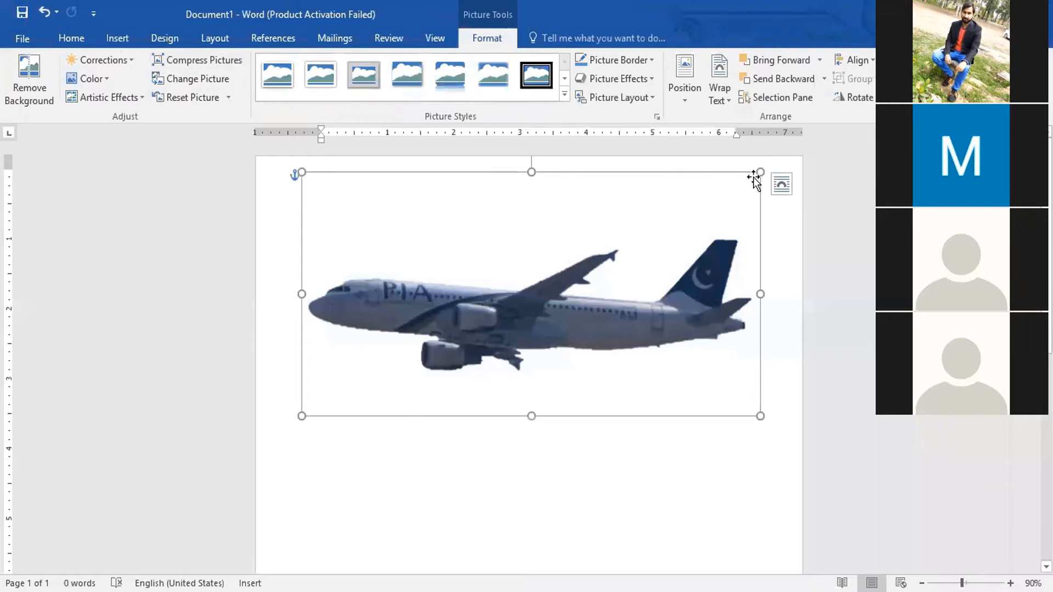
left_click_drag(760, 172, 770, 198)
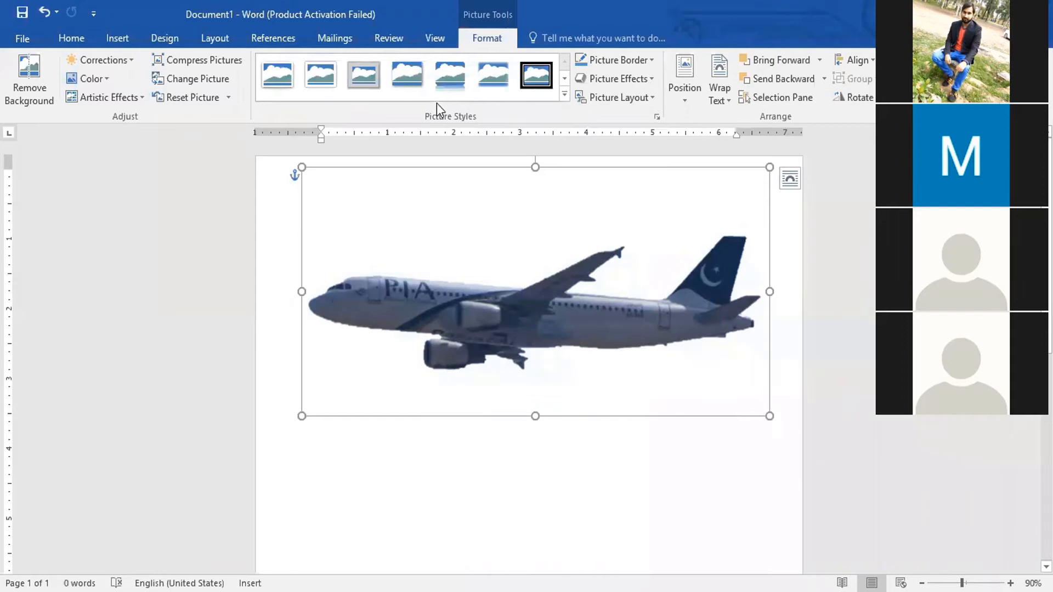
Compress only the airplane picture, deleting its cropped areas and using the document resolution as target output.
left_click(200, 64)
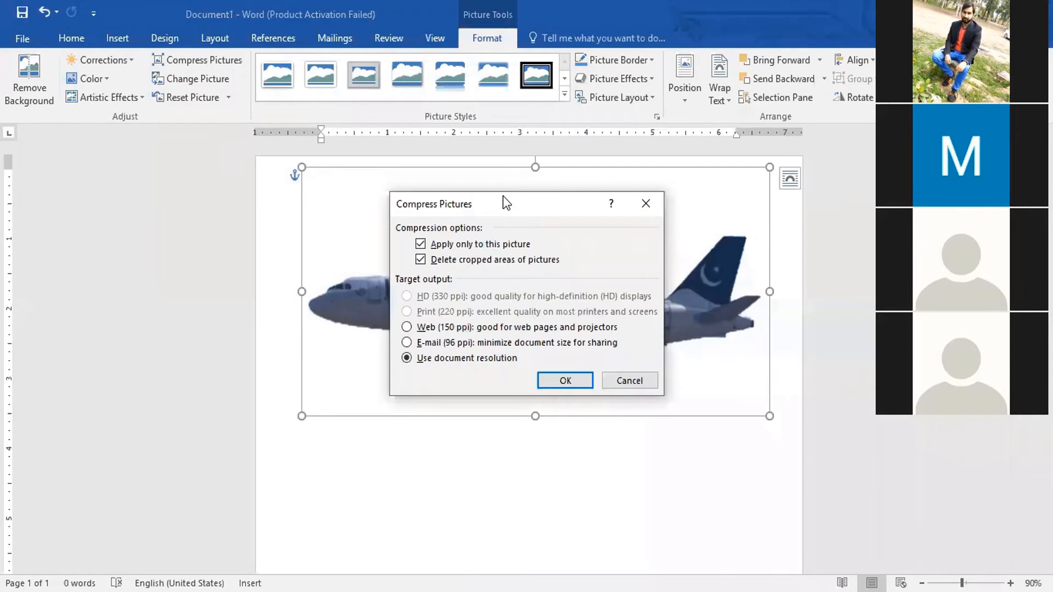
left_click_drag(503, 197, 515, 194)
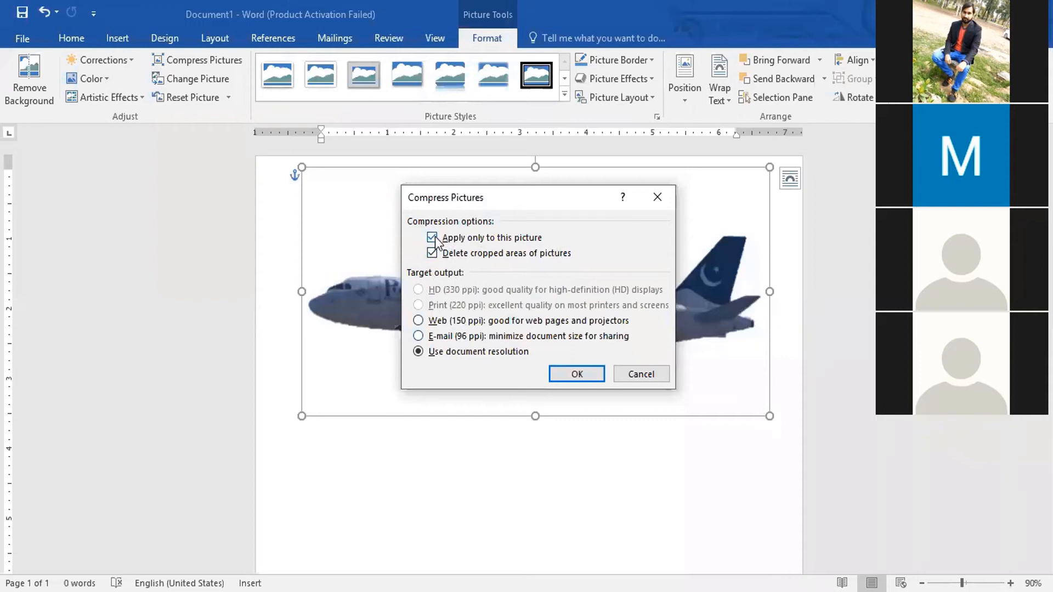
left_click(445, 339)
left_click(442, 357)
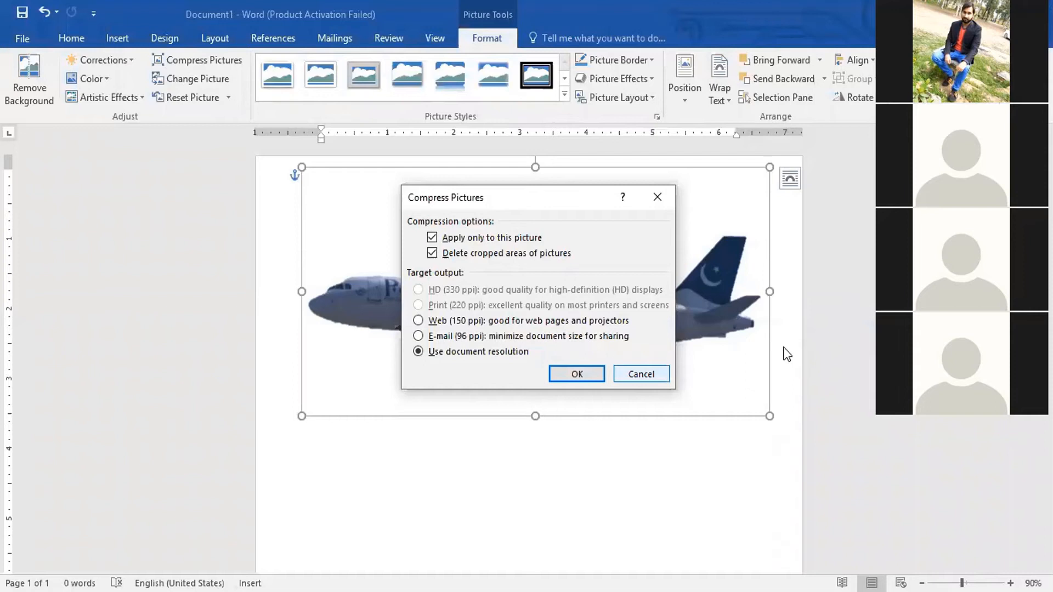
left_click(597, 375)
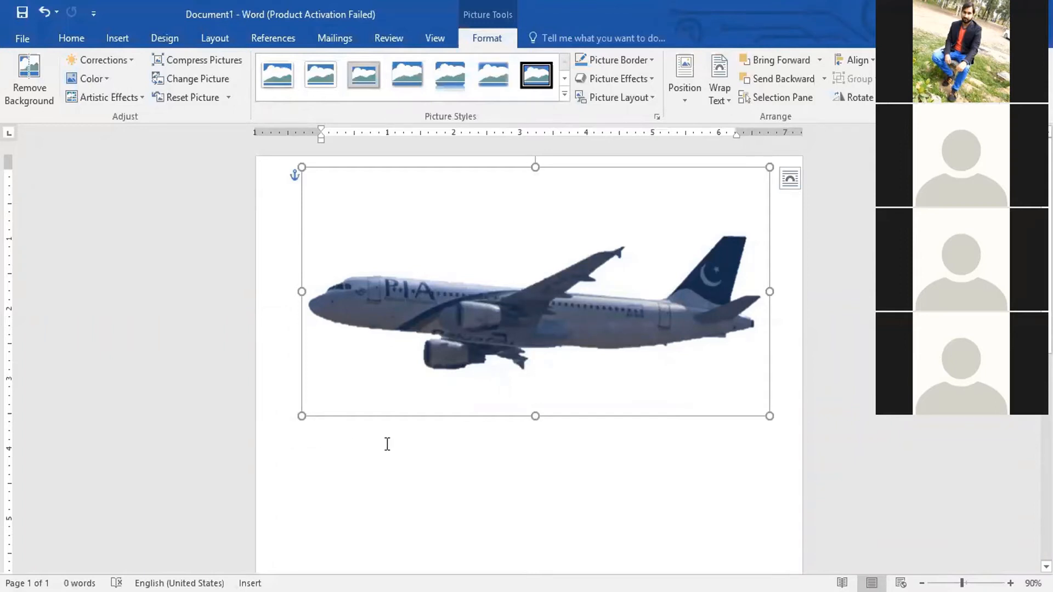
Undo the last picture change and shrink the airplane picture proportionally from its upper-right corner to about 5.5 inches wide.
key("ctrl+z")
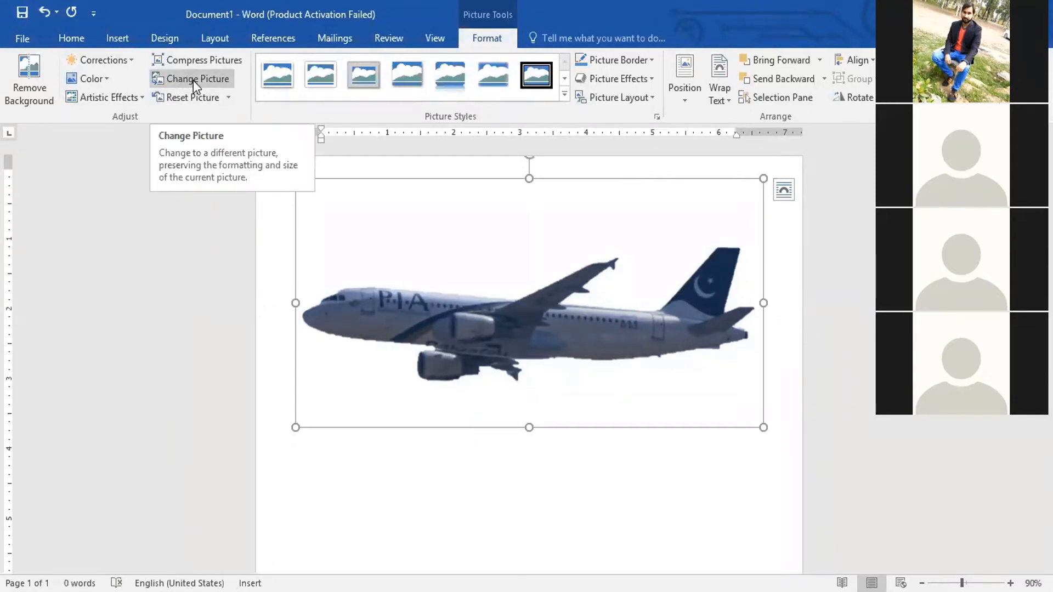
left_click_drag(763, 177, 662, 232)
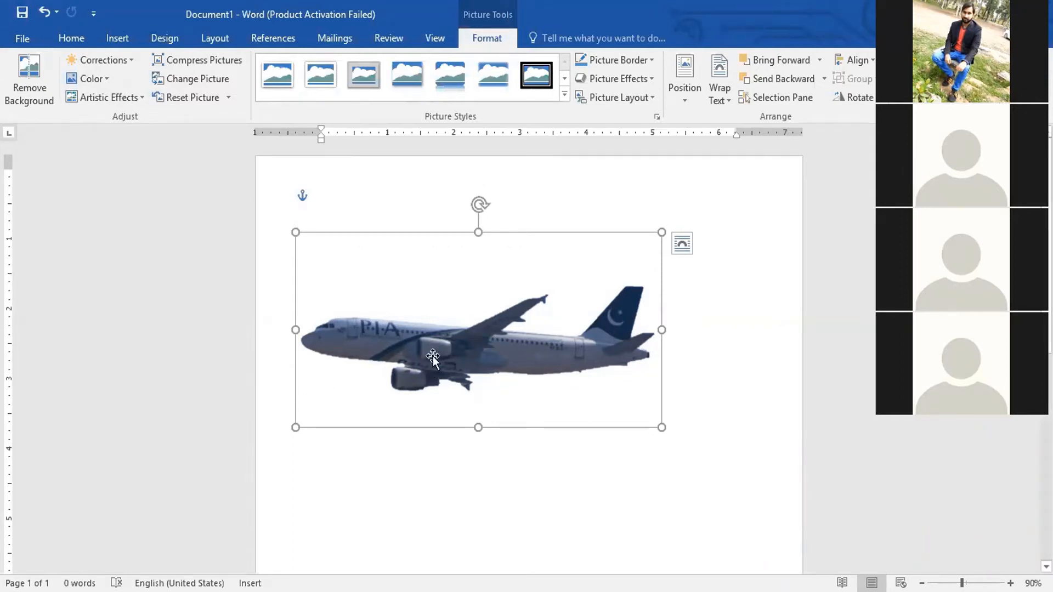
Replace the airplane picture with the file "data darbar logo" from the Pictures folder.
left_click(198, 86)
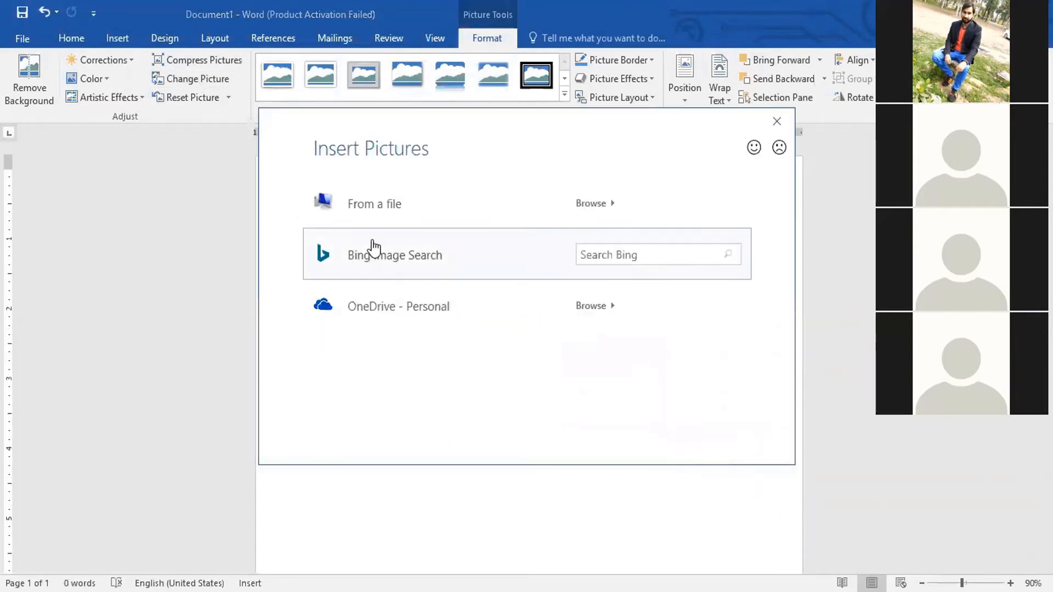
left_click(412, 209)
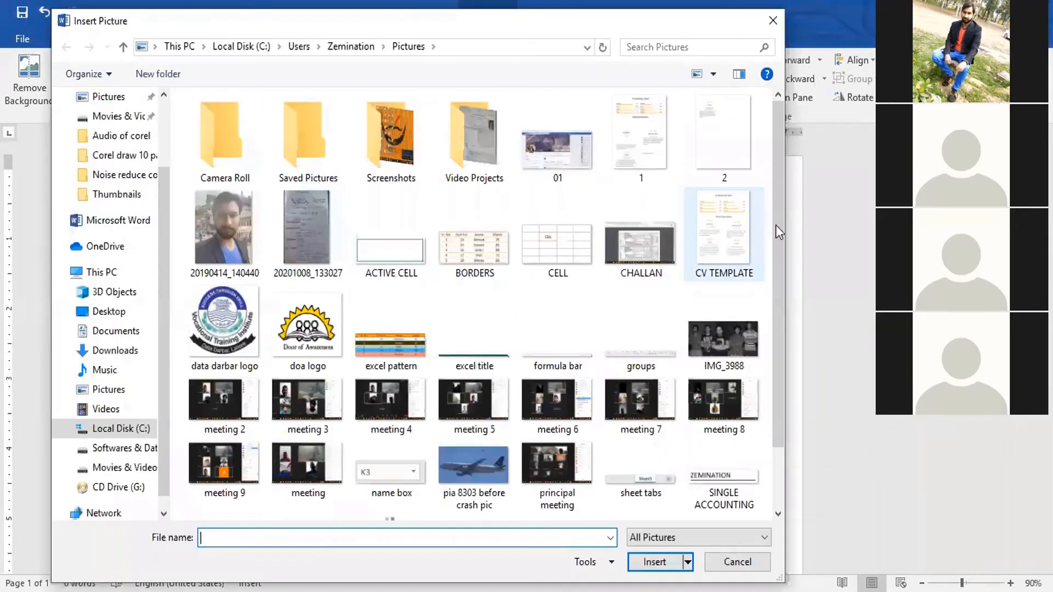
scroll(224, 271, "down", 2)
double_click(222, 253)
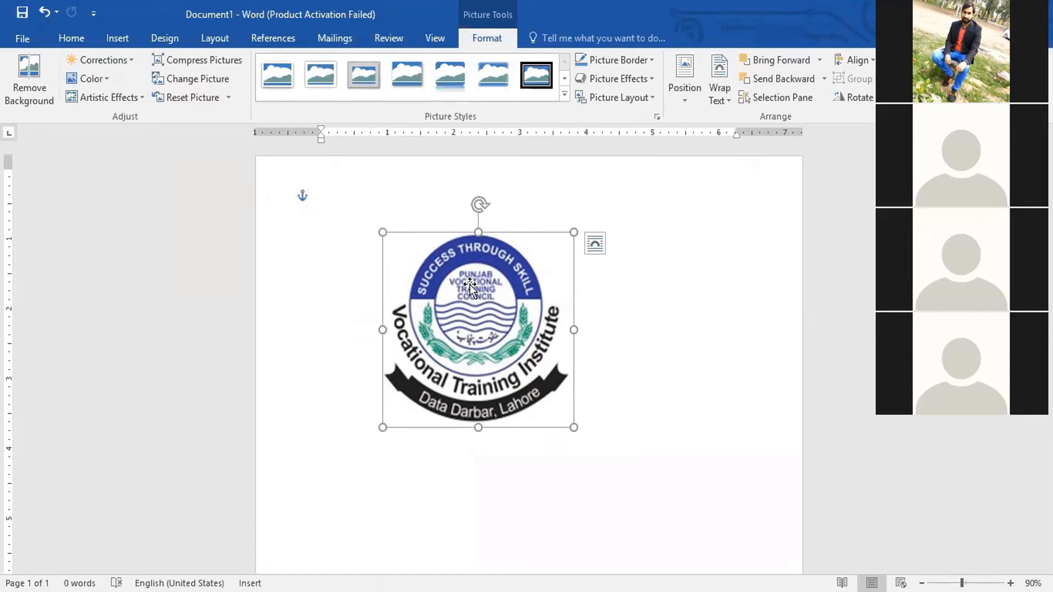
Enlarge the logo proportionally to about 4.1 inches wide and recolor it with the dark orange variation.
left_click_drag(573, 427, 651, 484)
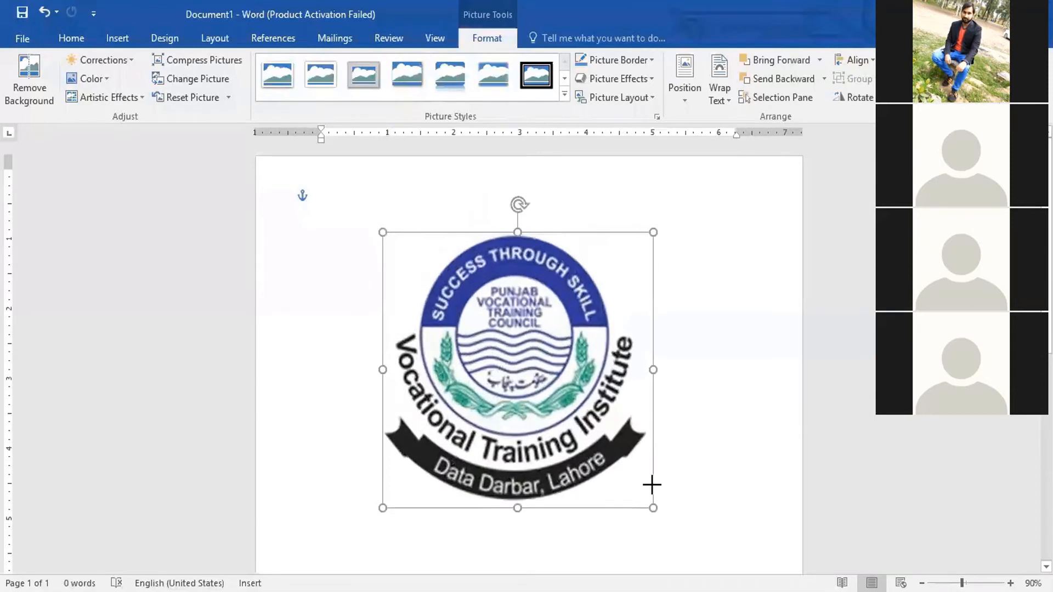
left_click(86, 74)
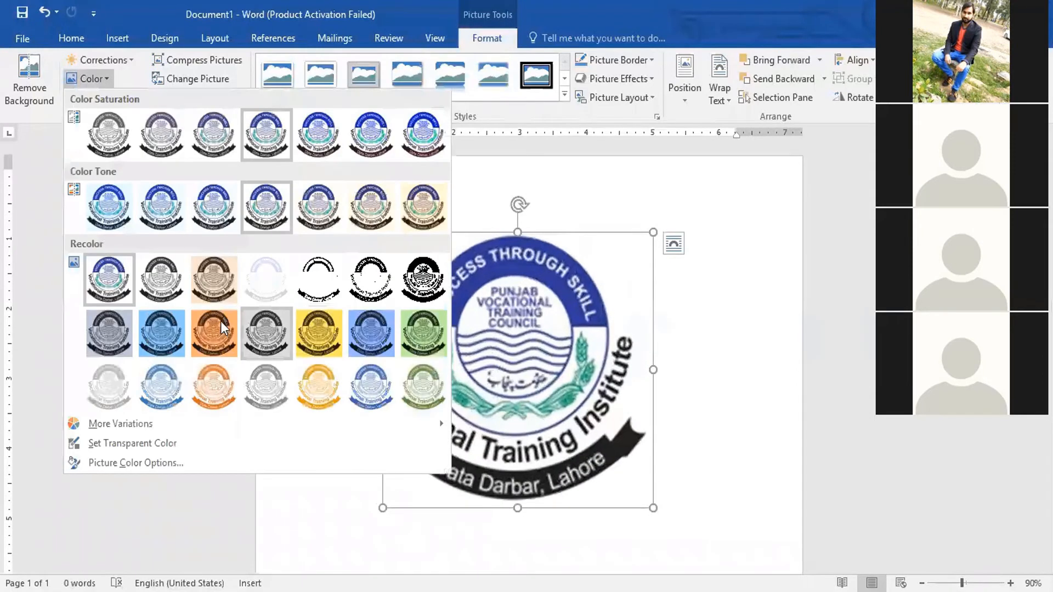
left_click(221, 321)
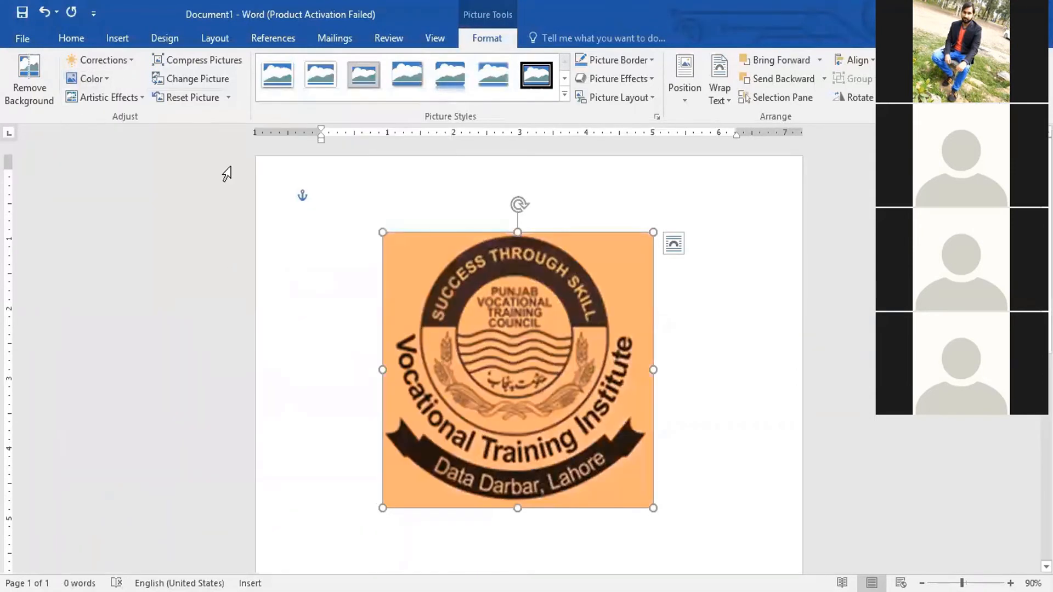
Discard the logo's recoloring with Reset Picture and restore its original size with Reset Picture & Size.
left_click(180, 100)
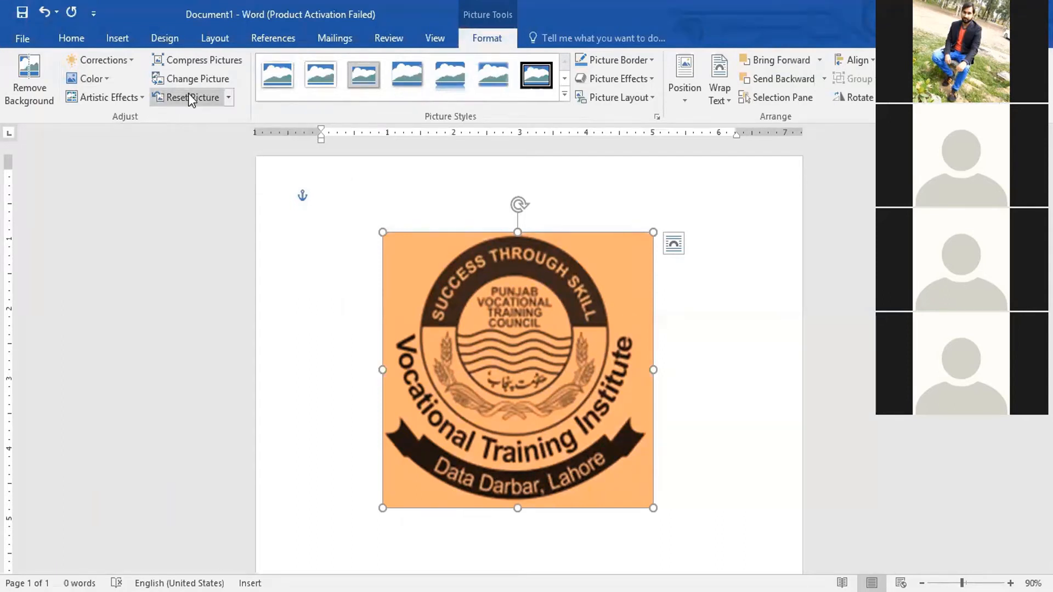
left_click(228, 97)
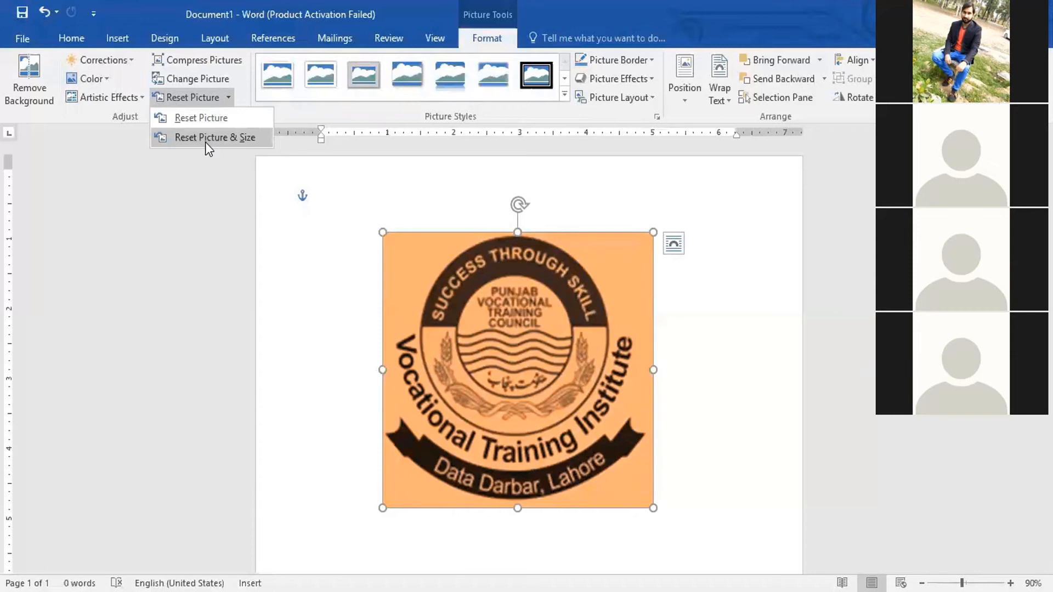
left_click(238, 121)
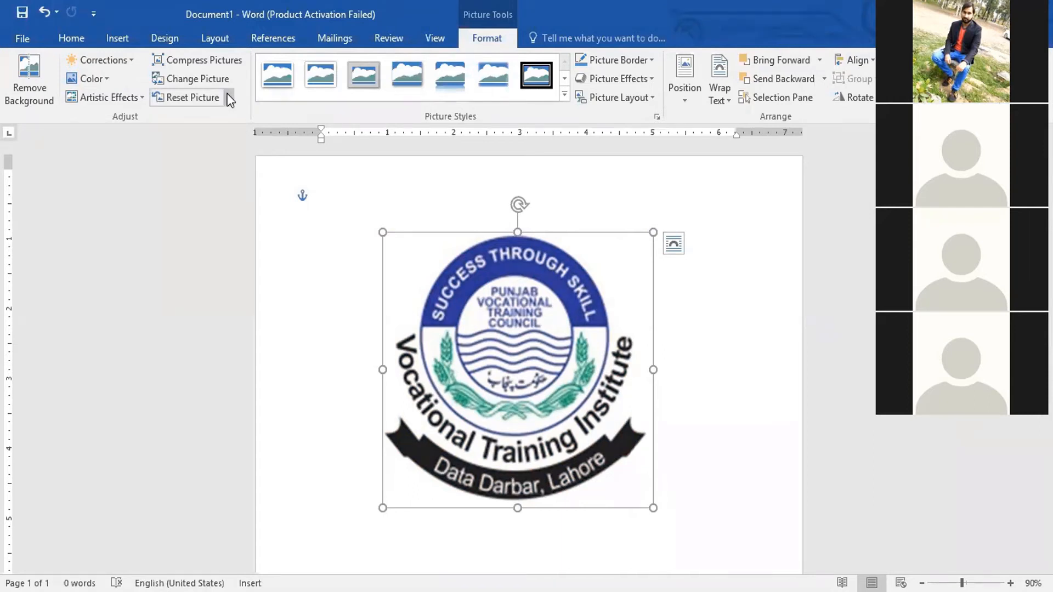
left_click(228, 98)
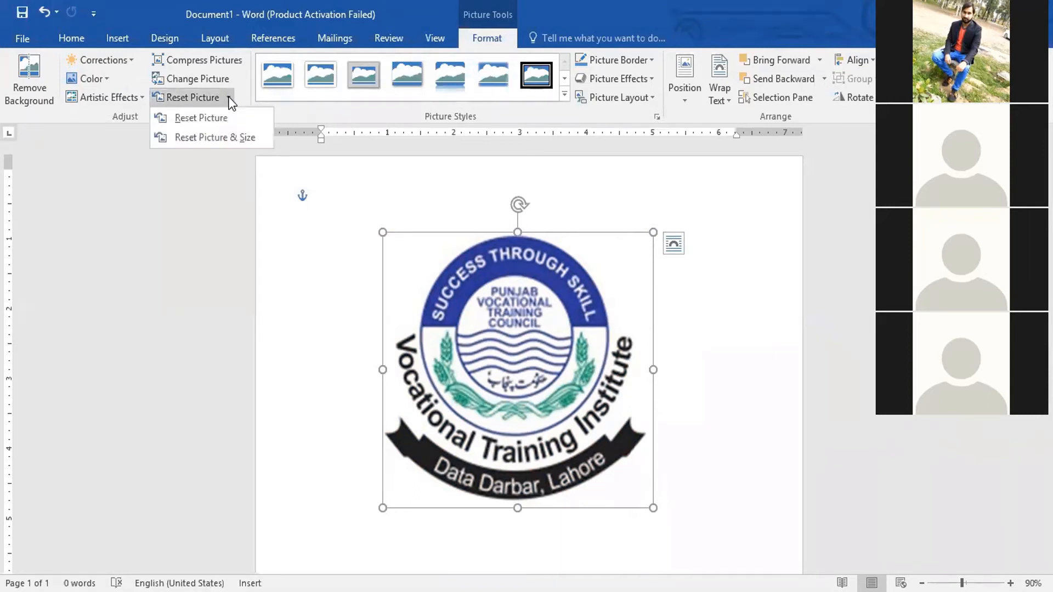
left_click(258, 137)
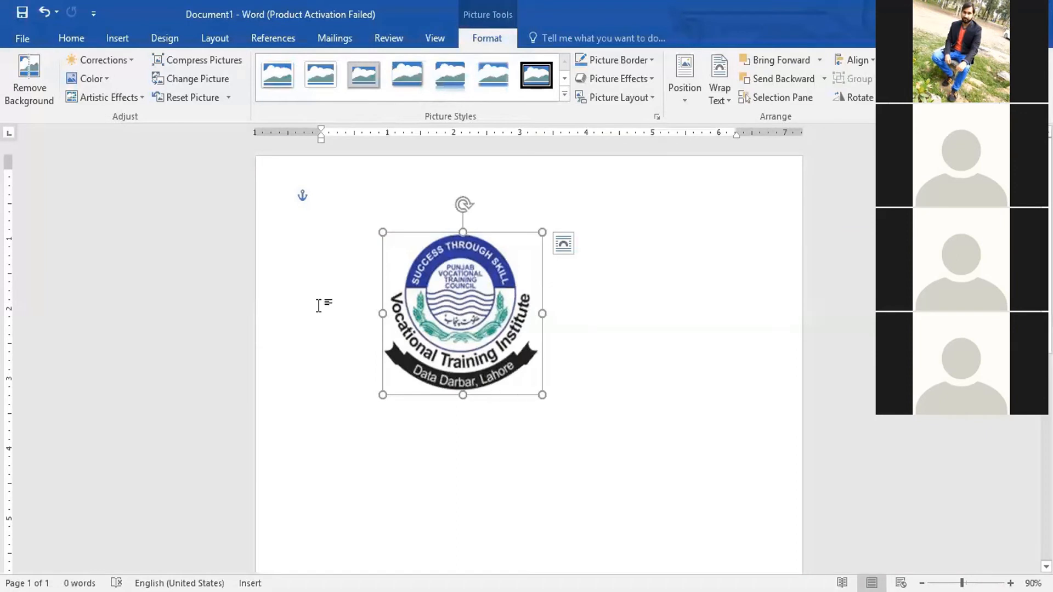
Enlarge the logo proportionally from its lower-right corner to about 4 inches wide.
left_click_drag(542, 395, 644, 458)
left_click(696, 291)
Select the logo and apply the picture style that adds a reflection below it.
left_click(558, 291)
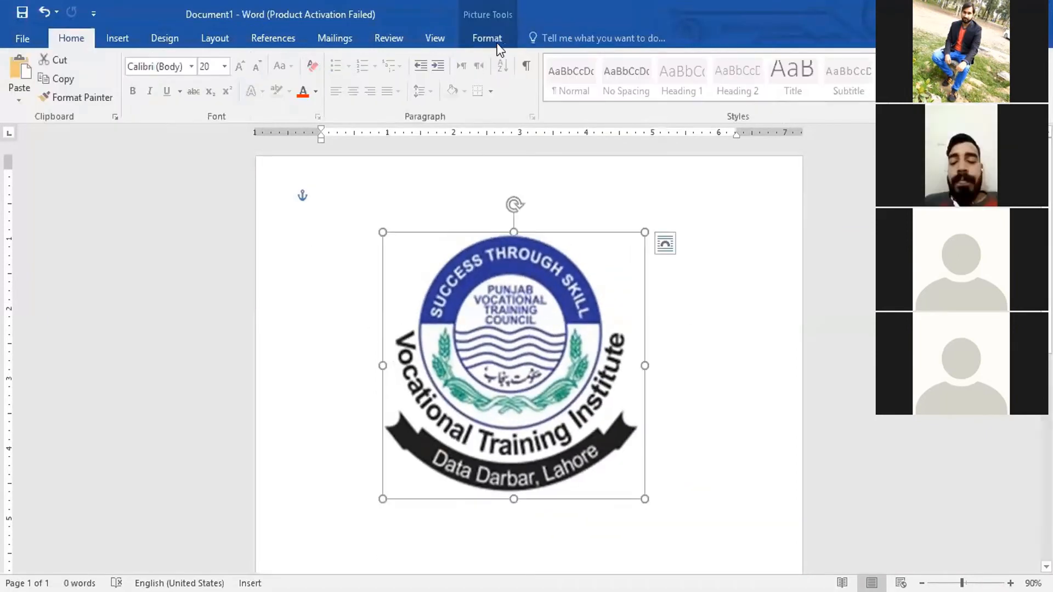
left_click(487, 38)
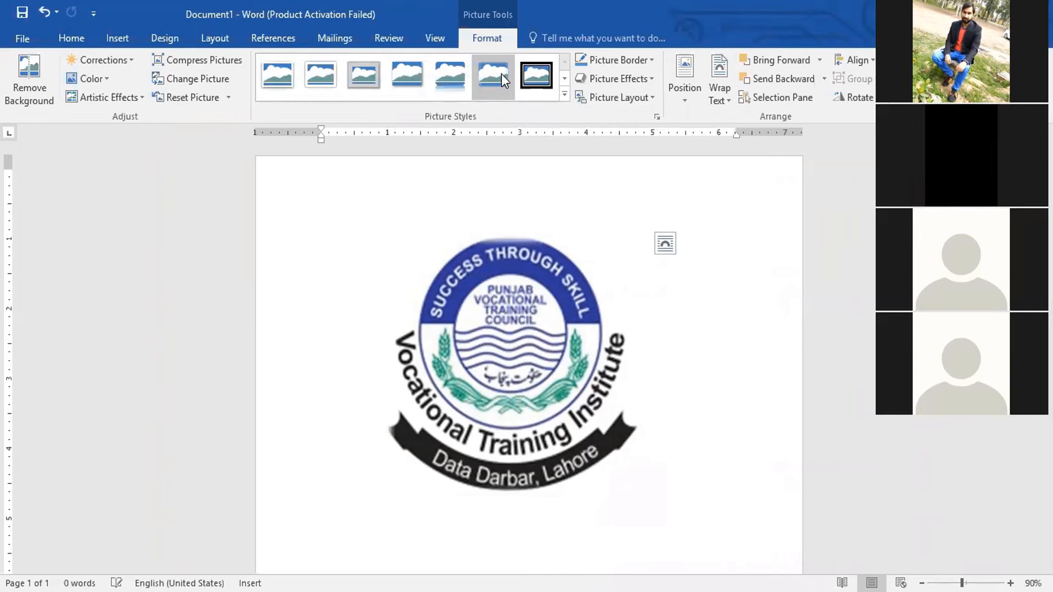
left_click(433, 80)
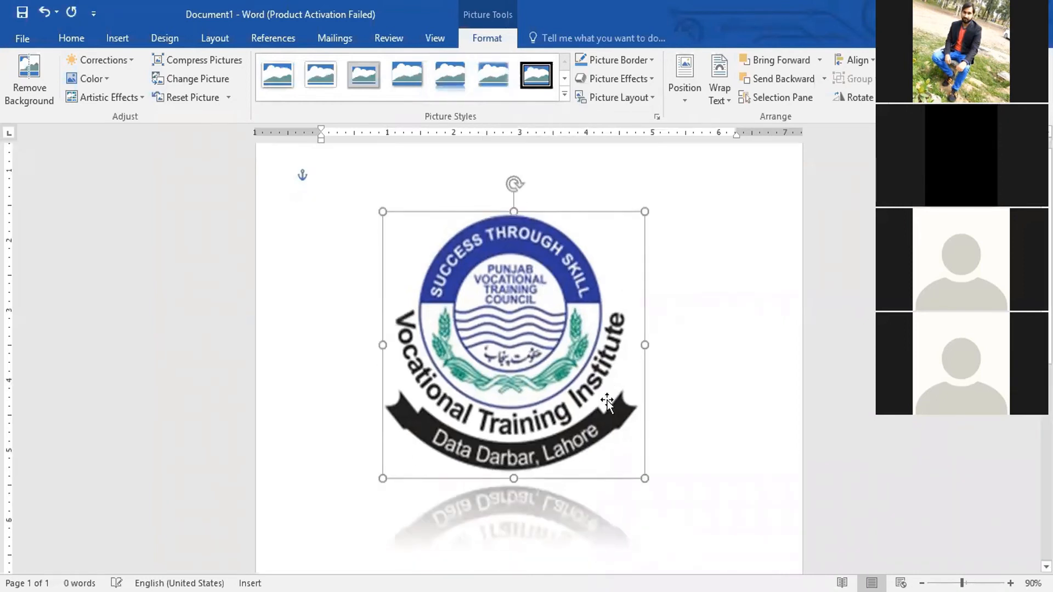
scroll(499, 470, "down", 2)
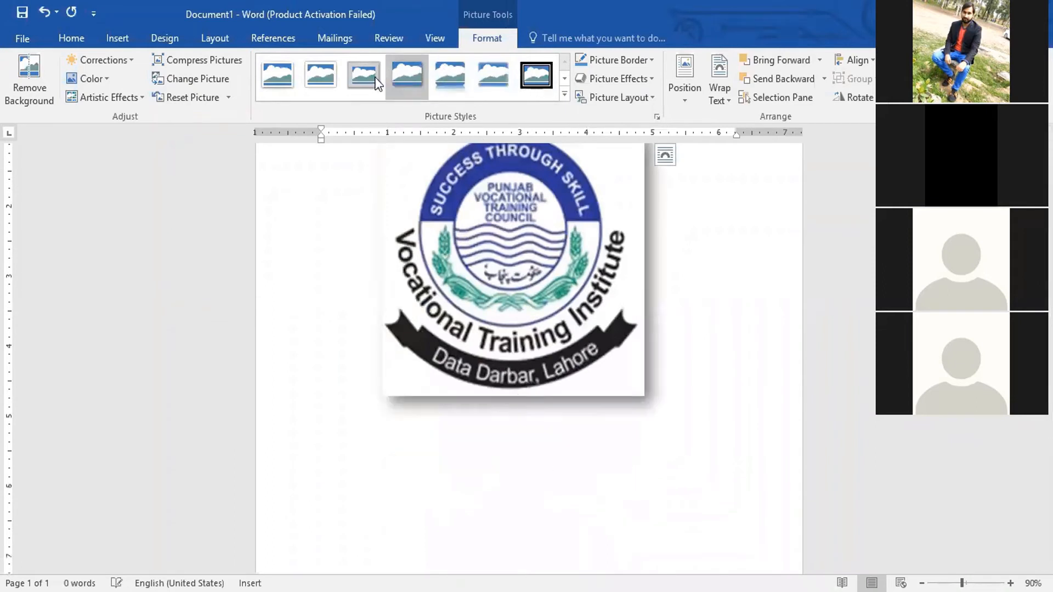
Give the logo the white-framed picture style with a faint shadow around its edges.
left_click(265, 80)
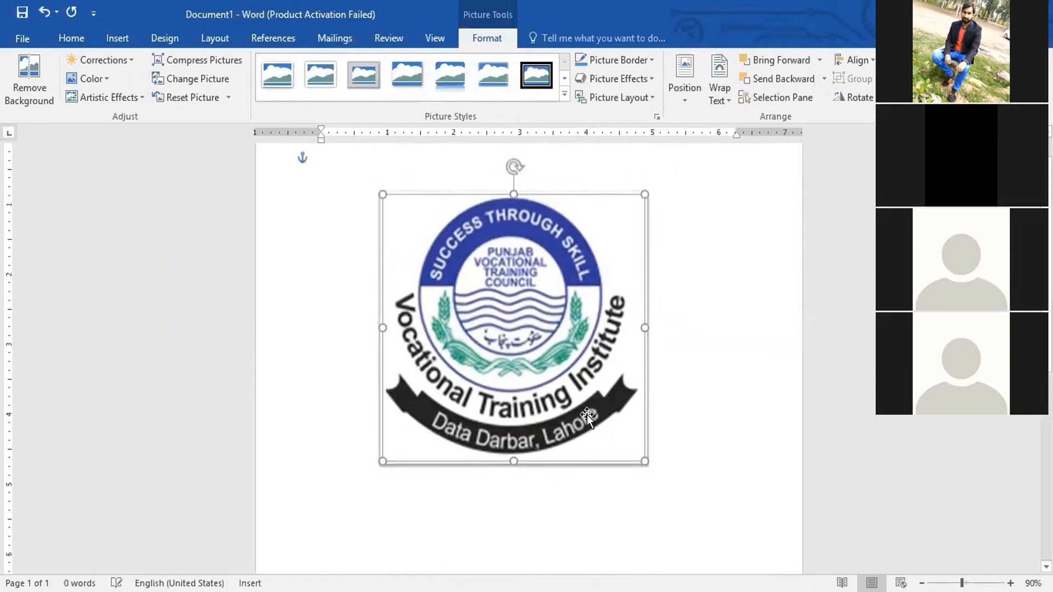
left_click(687, 365)
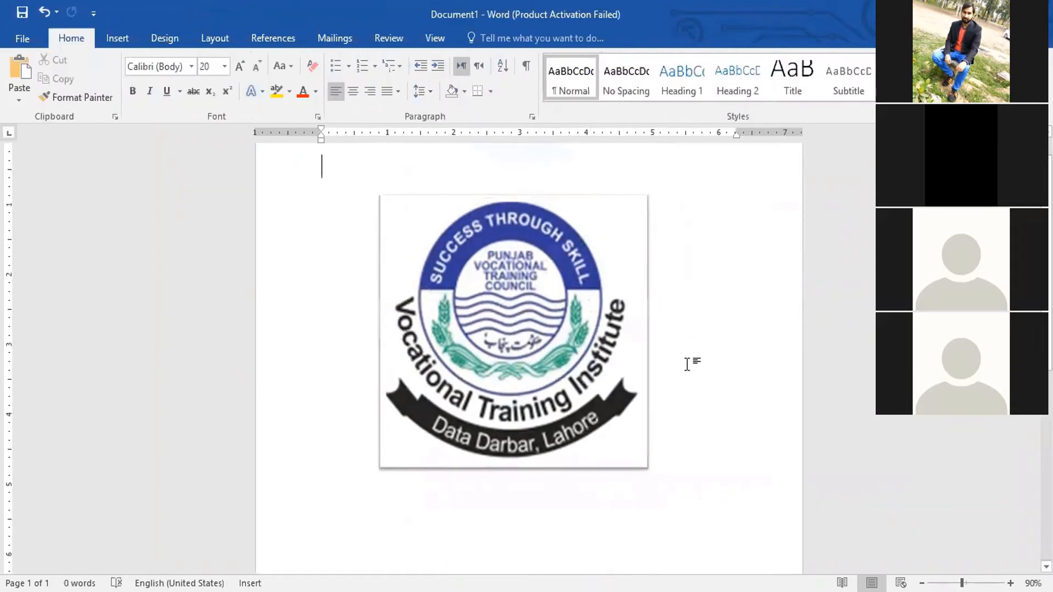
left_click(529, 310)
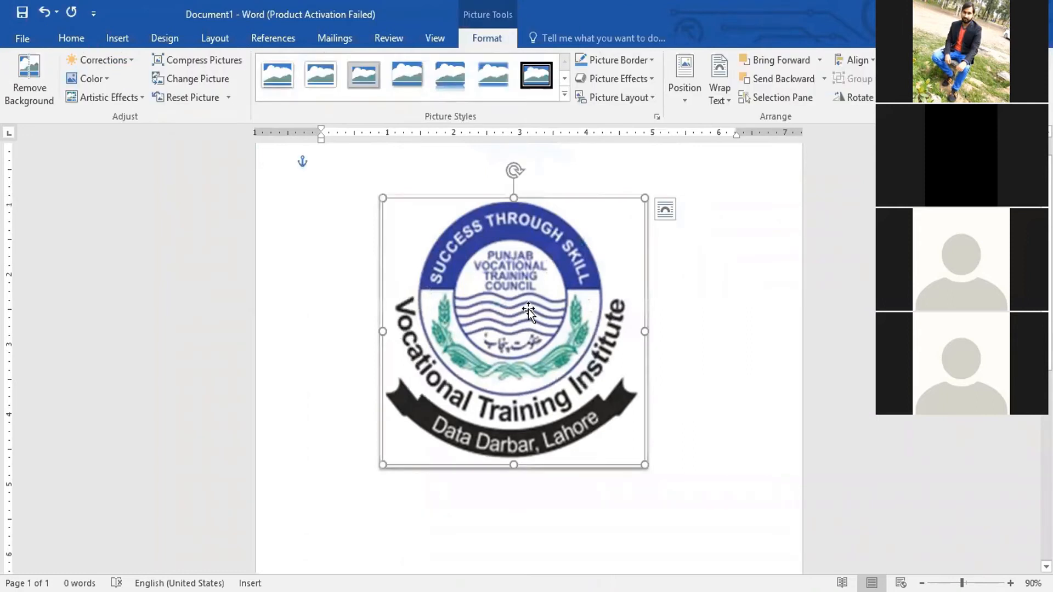
left_click(285, 77)
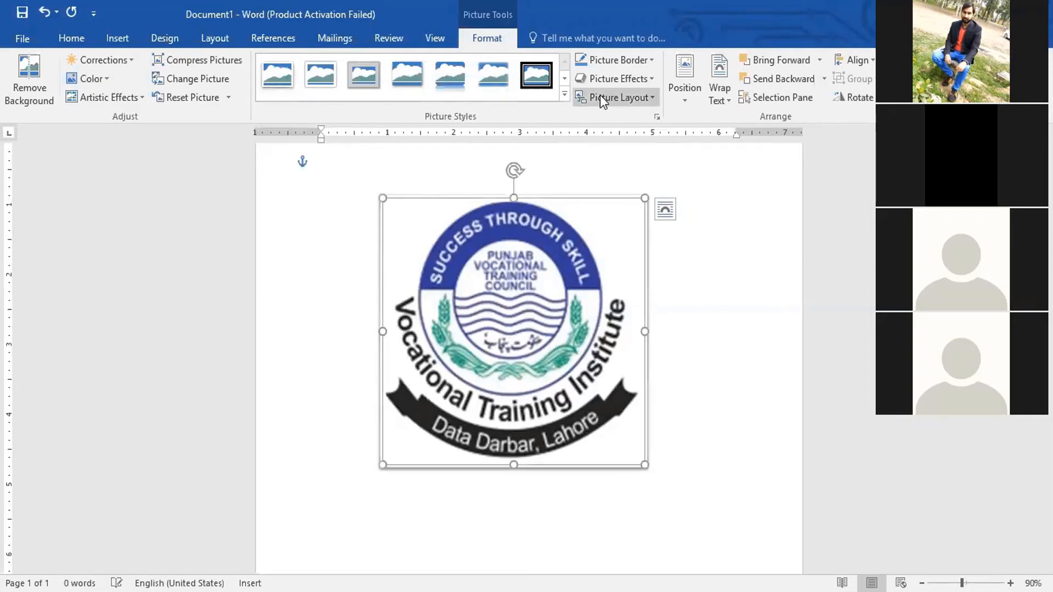
Apply the oval metal-framed picture style to the logo and discard the styling with Reset Picture.
left_click(565, 98)
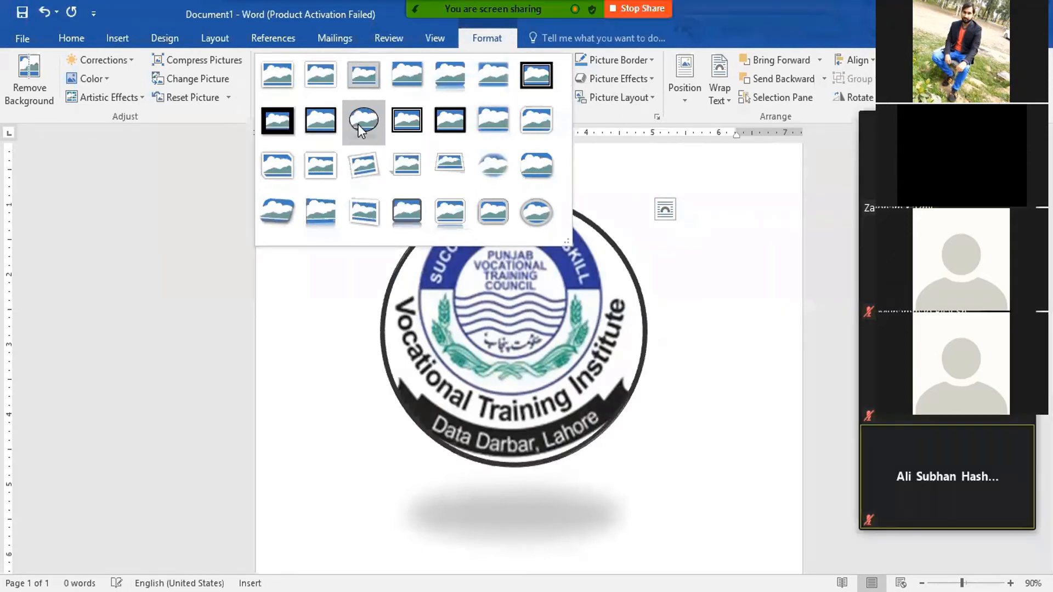
left_click(532, 209)
left_click(708, 281)
left_click(598, 269)
left_click(198, 102)
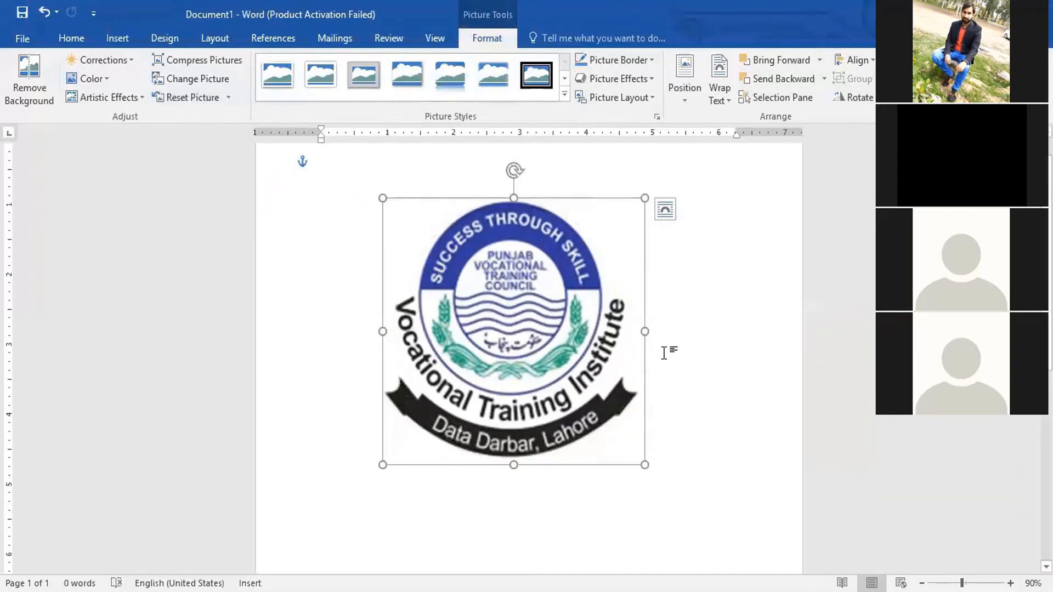
left_click(567, 97)
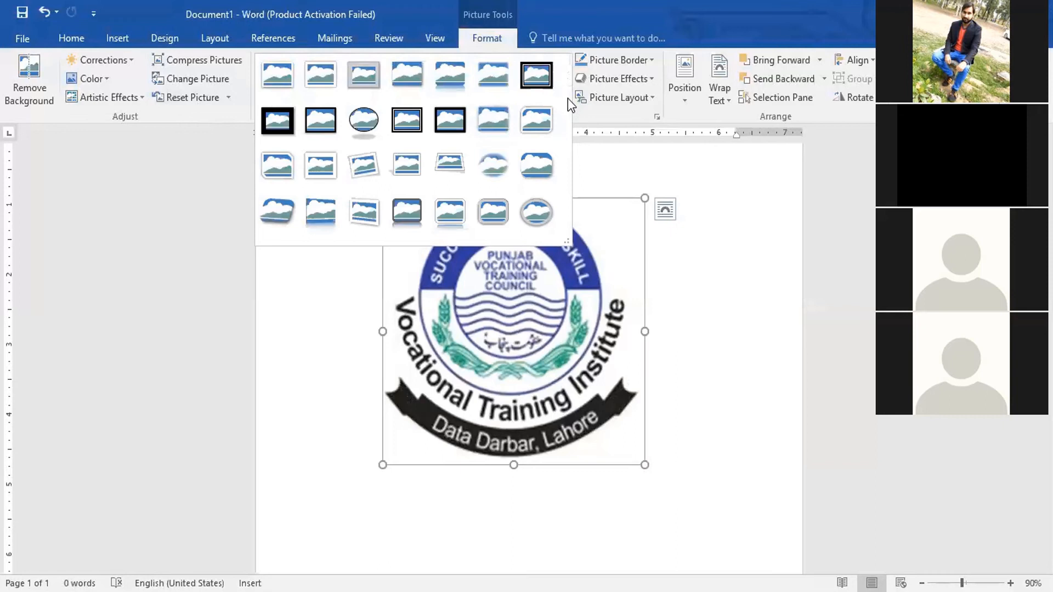
left_click(615, 117)
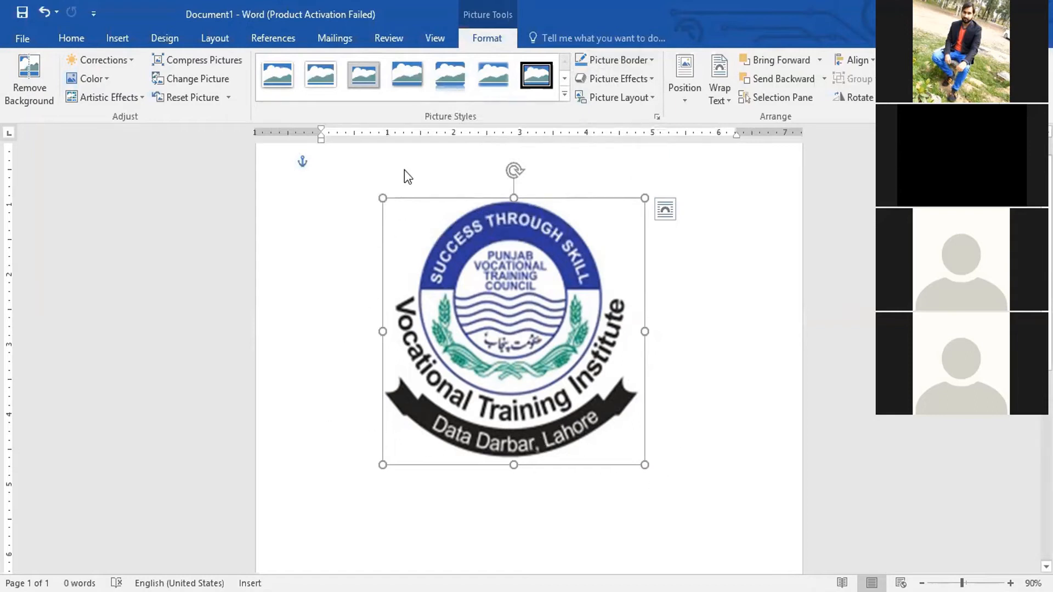
left_click(536, 75)
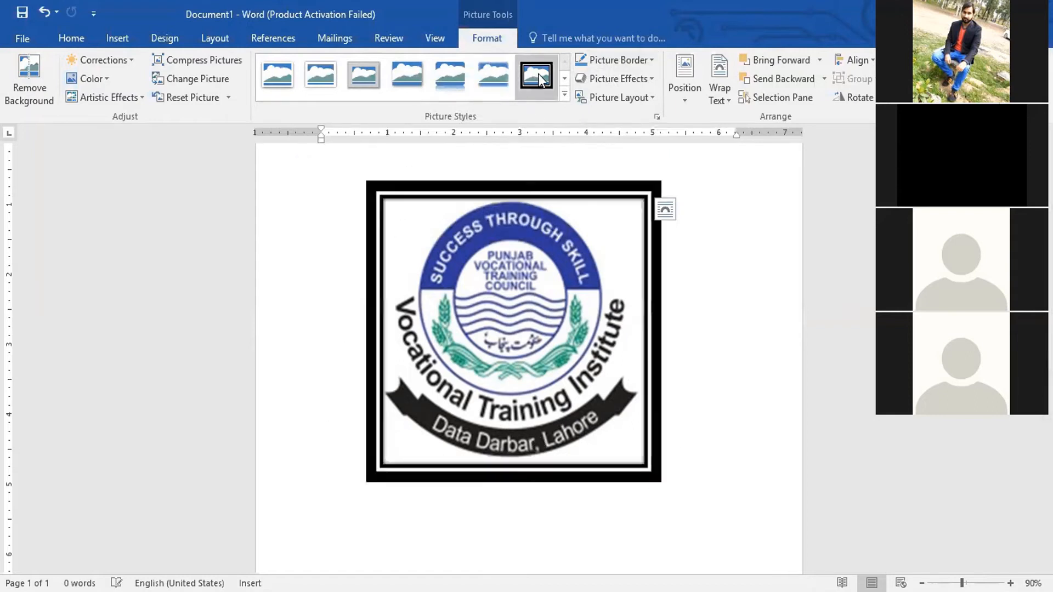
Outline the logo with a picture border in the standard red color.
left_click(649, 62)
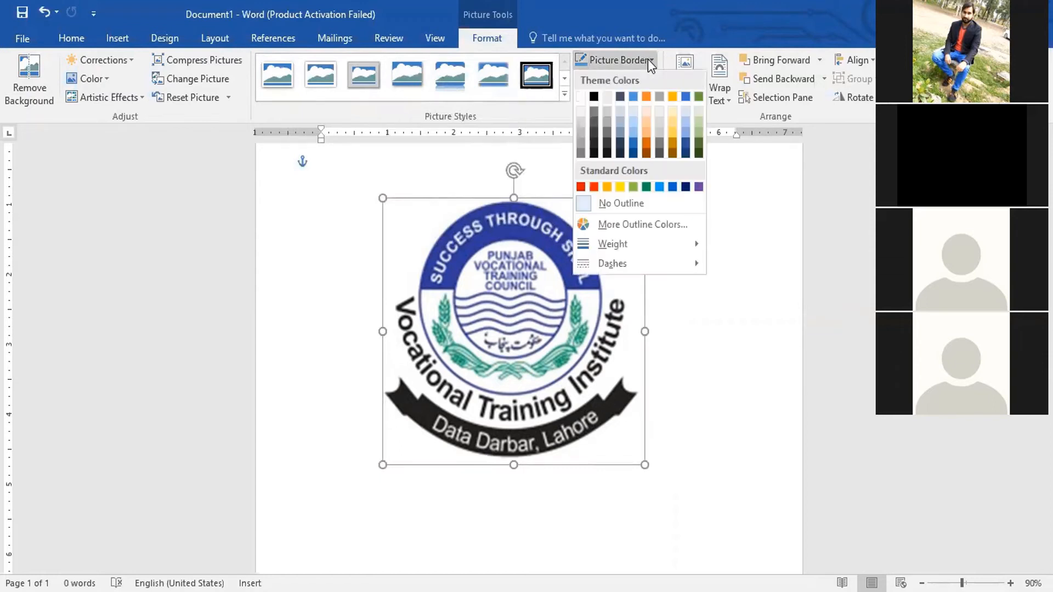
left_click(596, 187)
left_click(710, 349)
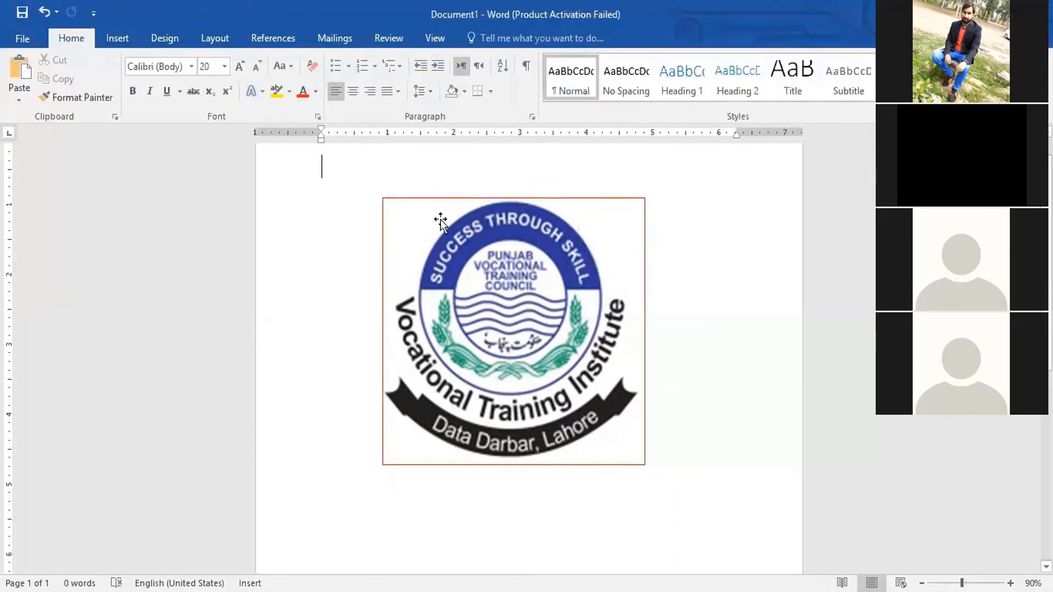
Select the logo and set its picture border weight to 6 pt.
left_click(546, 362)
left_click(493, 43)
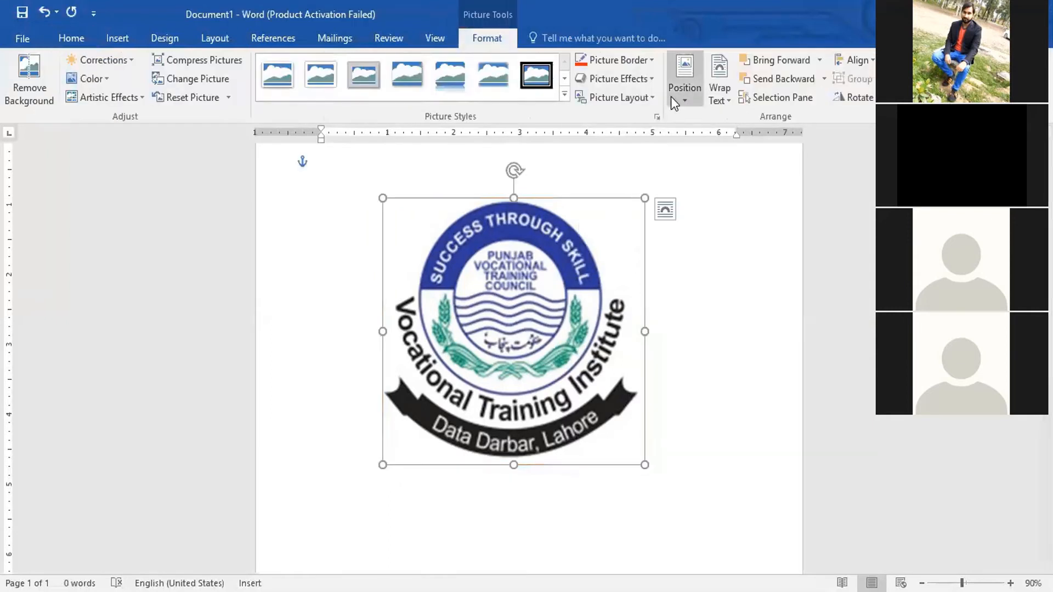
left_click(654, 60)
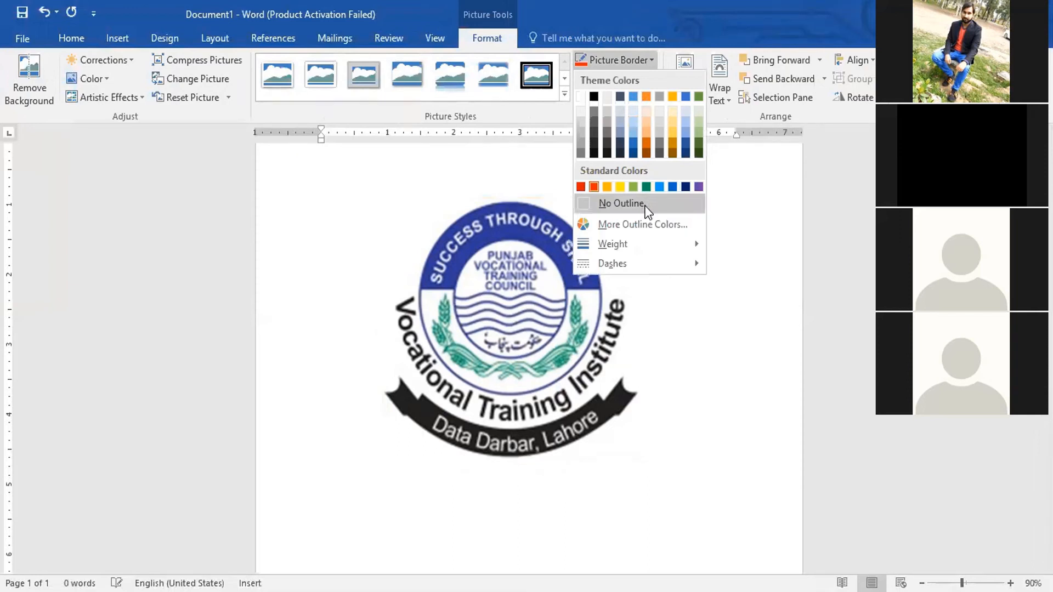
mouse_move(638, 242)
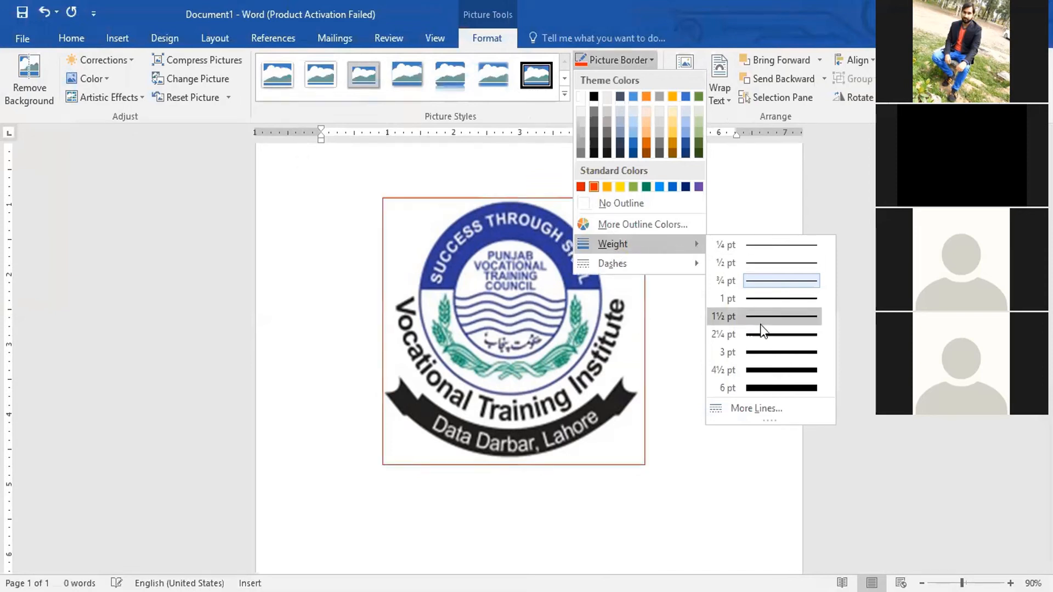
left_click(778, 388)
left_click(726, 357)
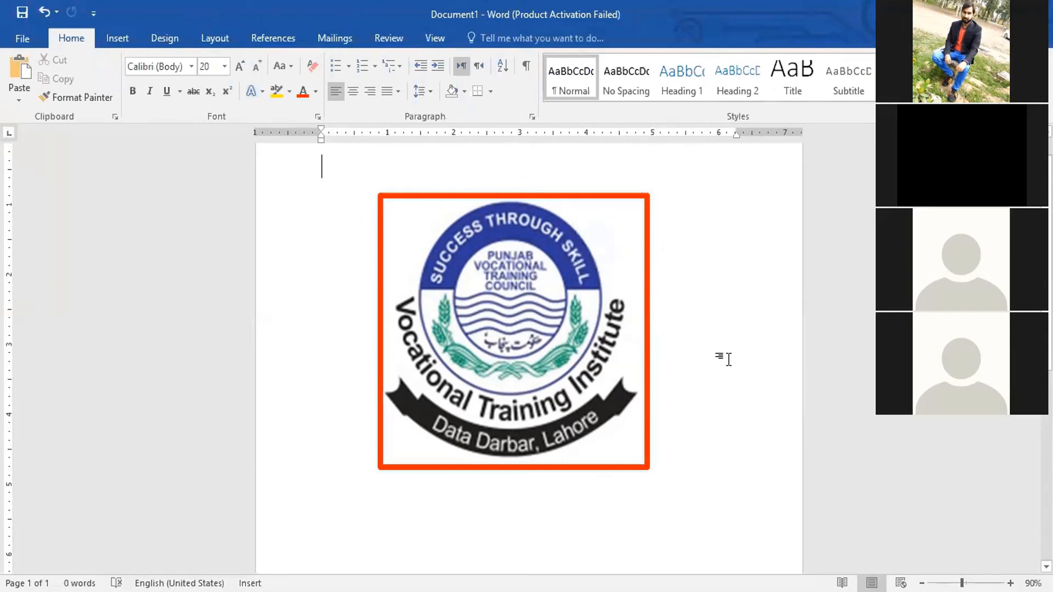
Change the logo's border to the first dotted dash style, and remove the border with No Outline.
left_click(603, 307)
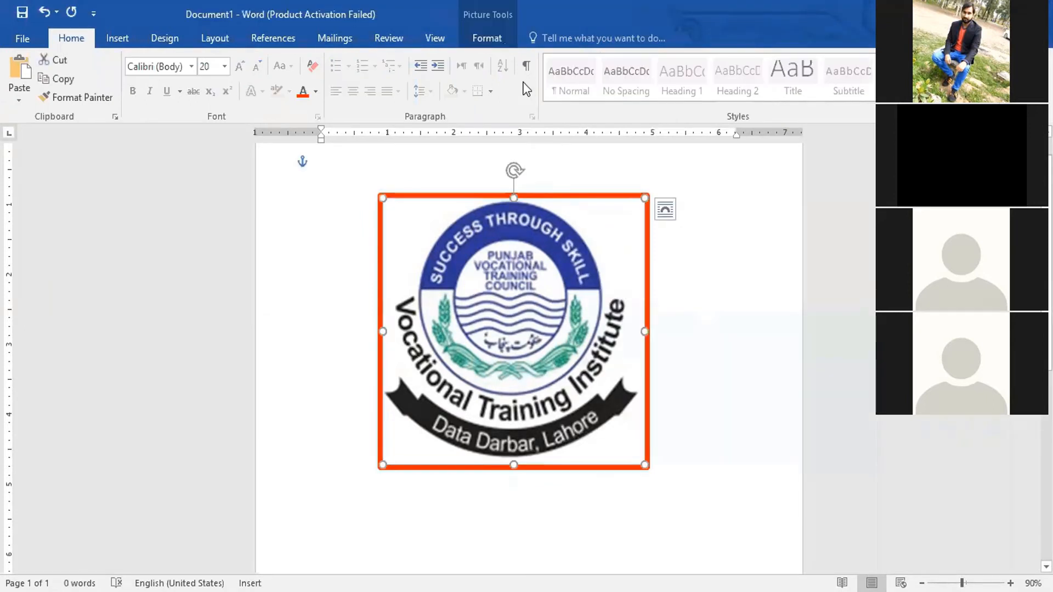
left_click(496, 36)
left_click(652, 60)
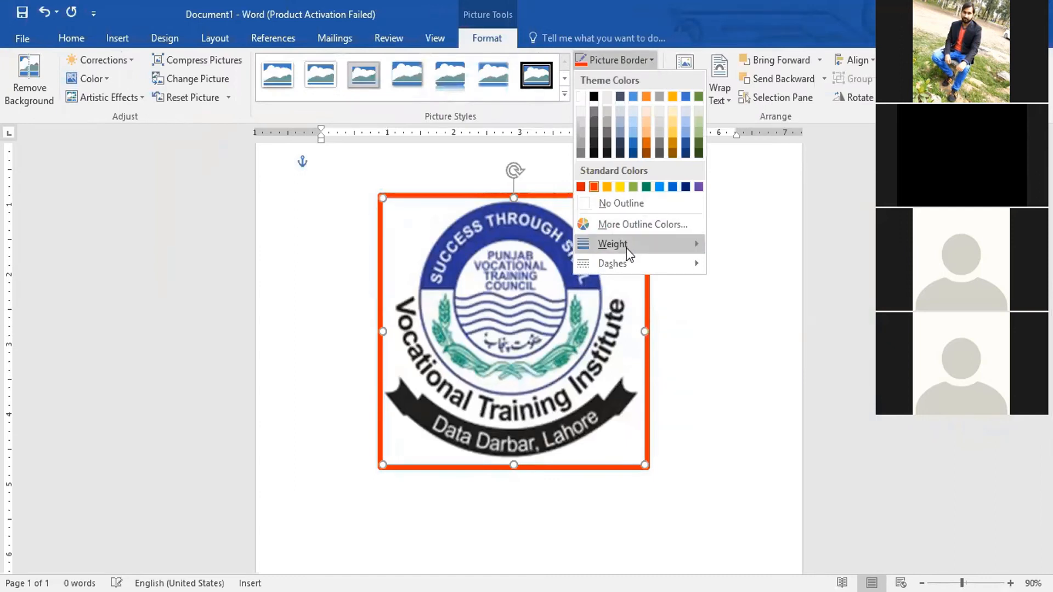
mouse_move(626, 261)
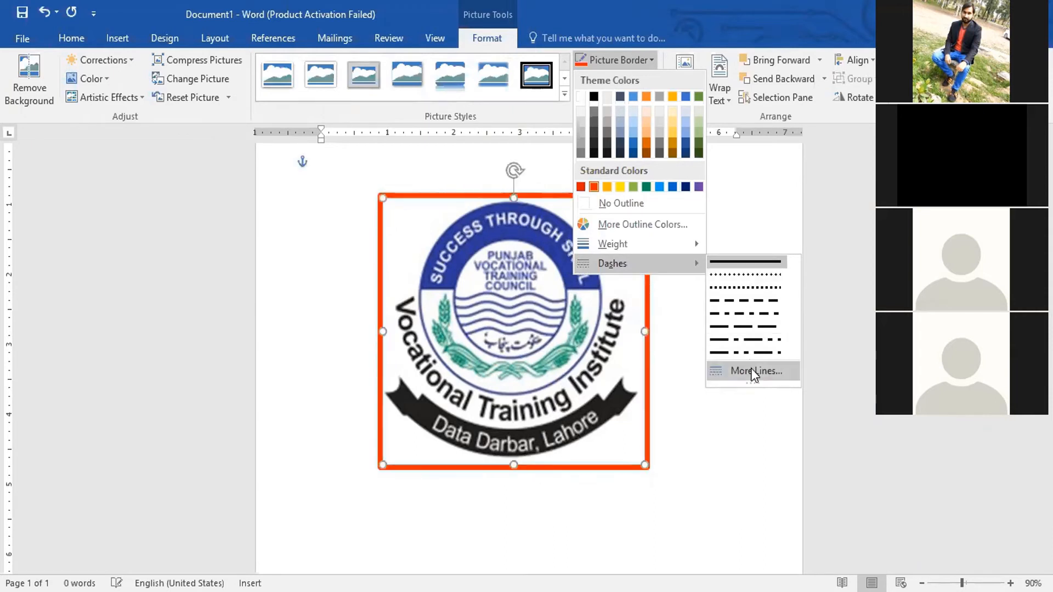
left_click(740, 272)
left_click(745, 242)
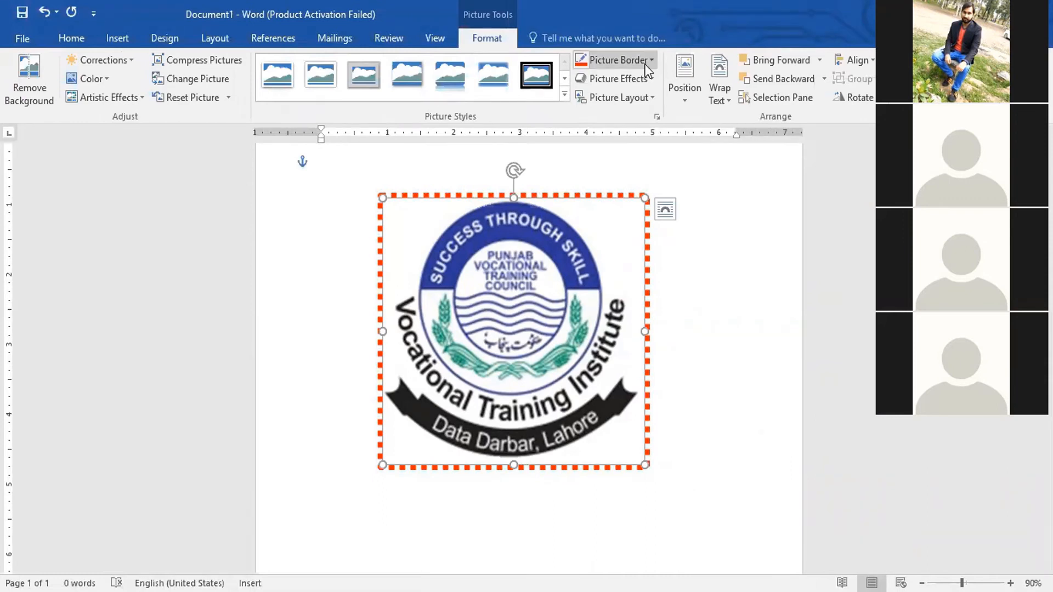
left_click(619, 60)
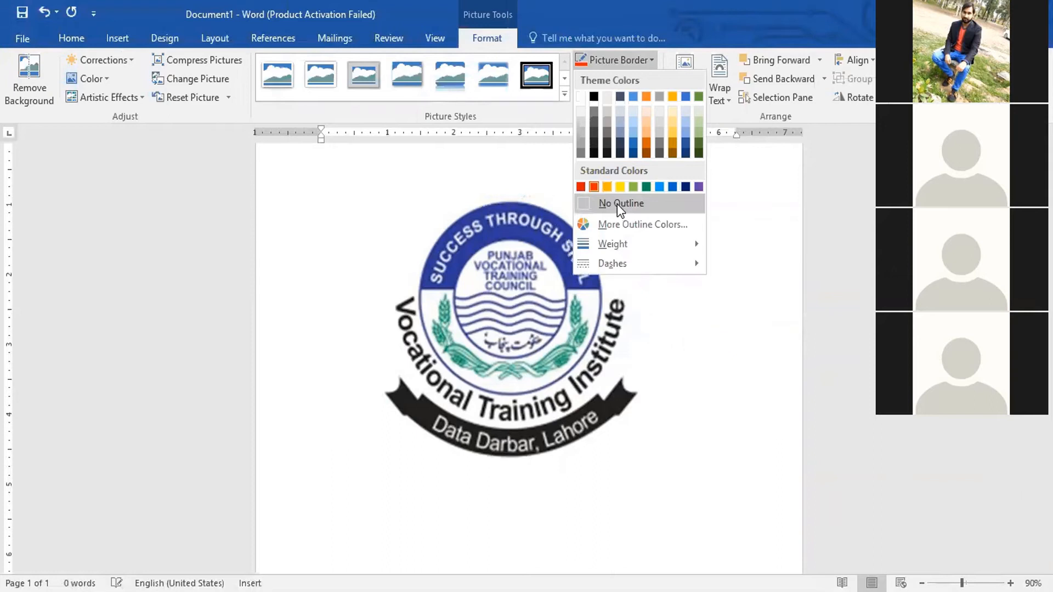
left_click(620, 204)
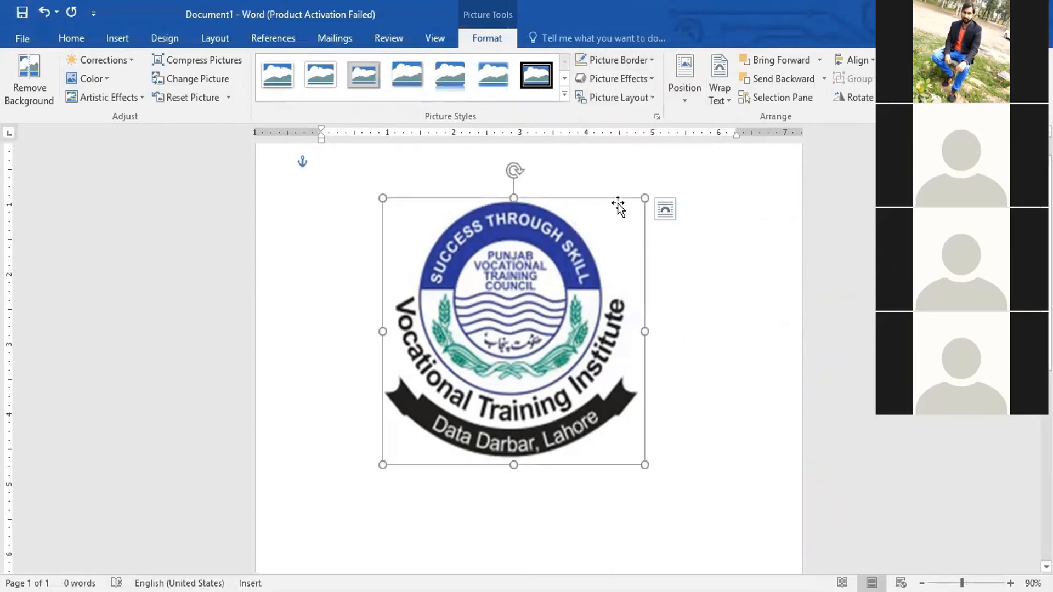
Preview the preset picture effects on the logo and apply the inner shadow that falls along its top and right edges.
left_click(652, 80)
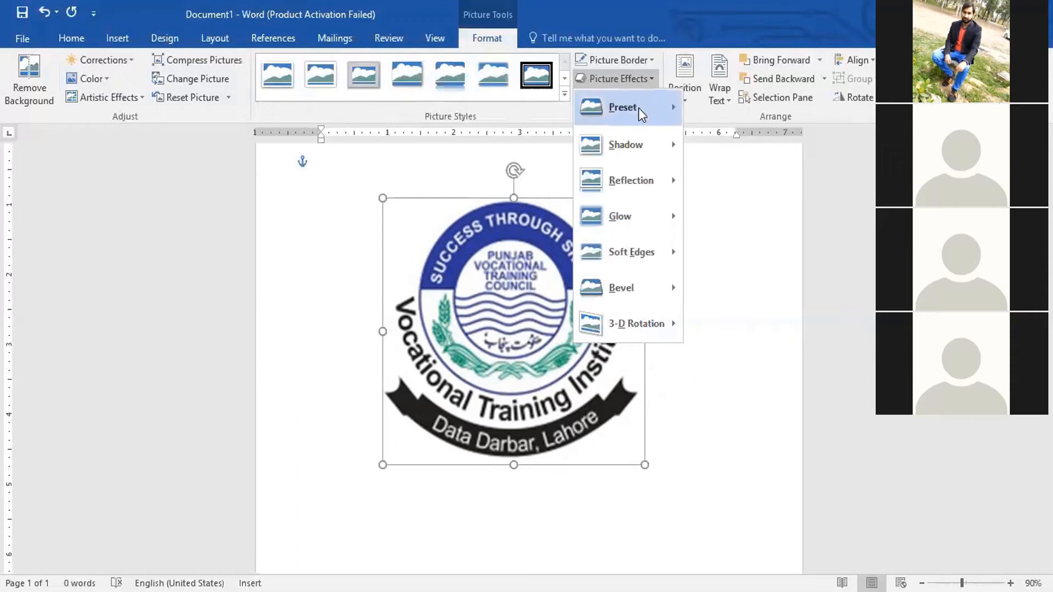
mouse_move(638, 107)
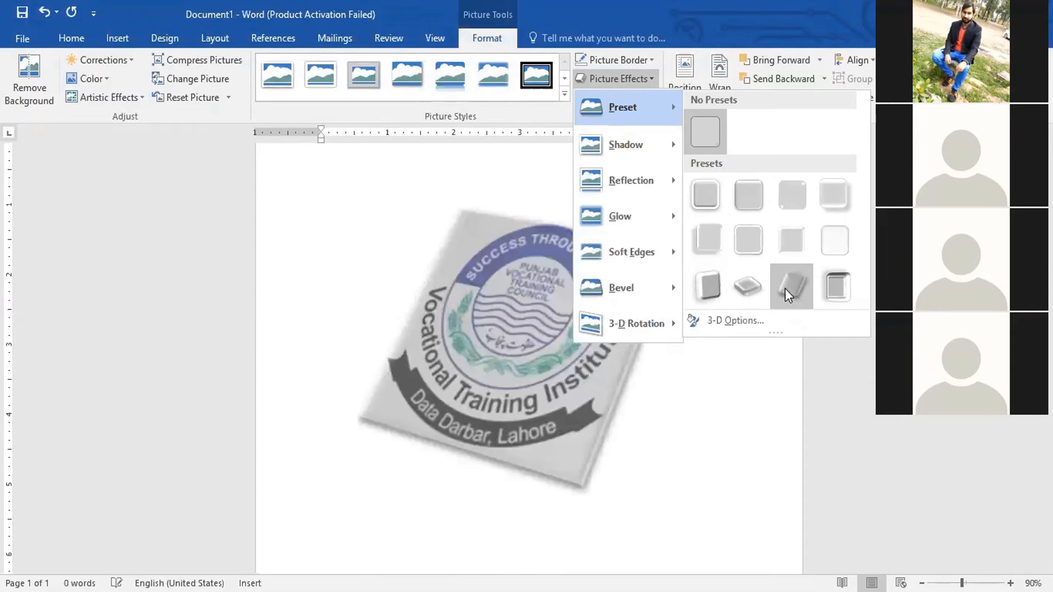
mouse_move(659, 143)
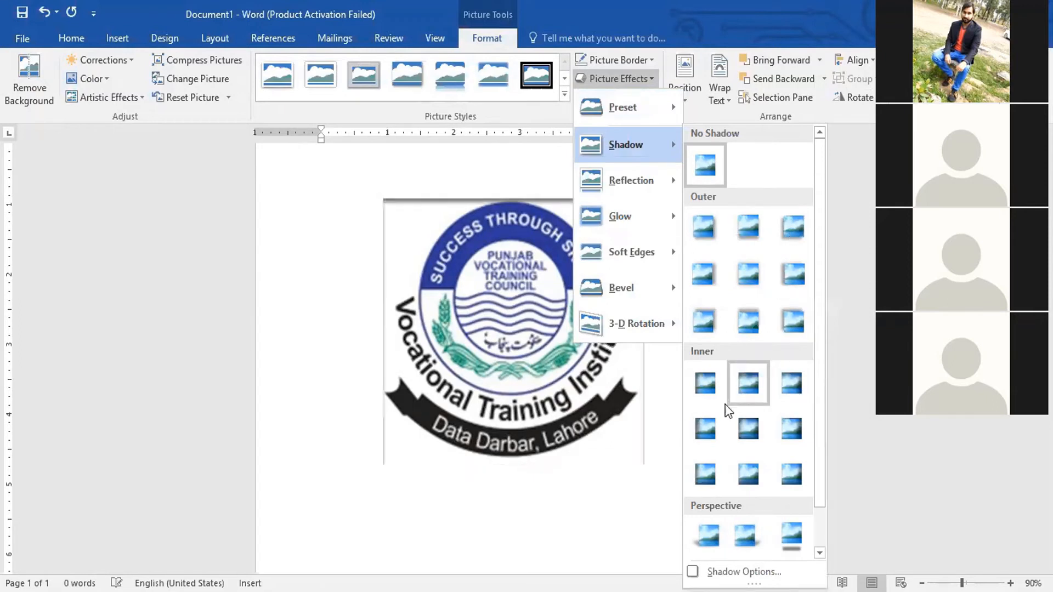
left_click(801, 390)
left_click(660, 283)
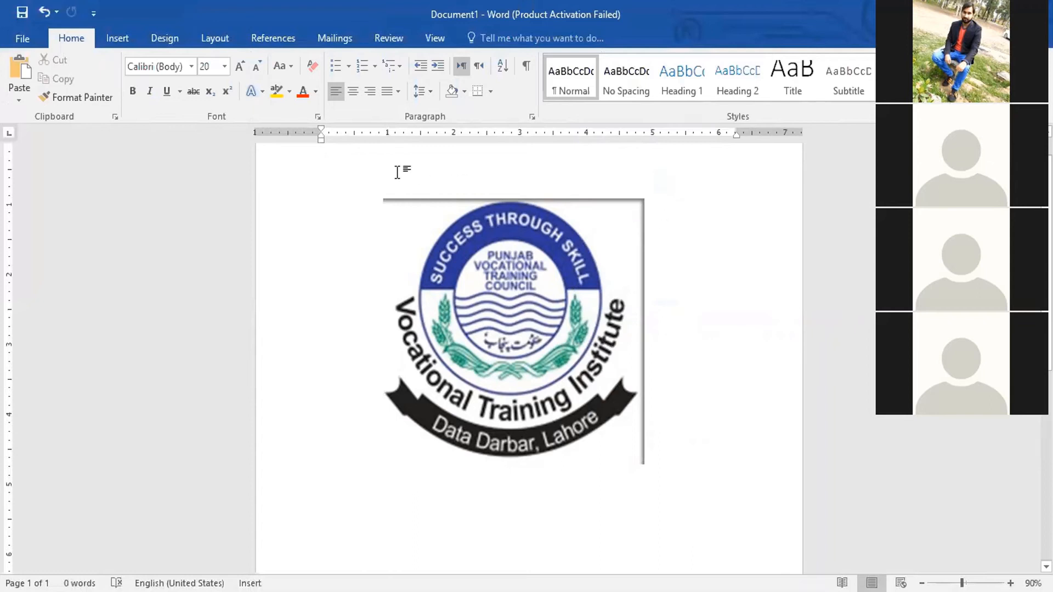
Remove the inner shadow from the logo with the No Shadow option.
left_click(579, 285)
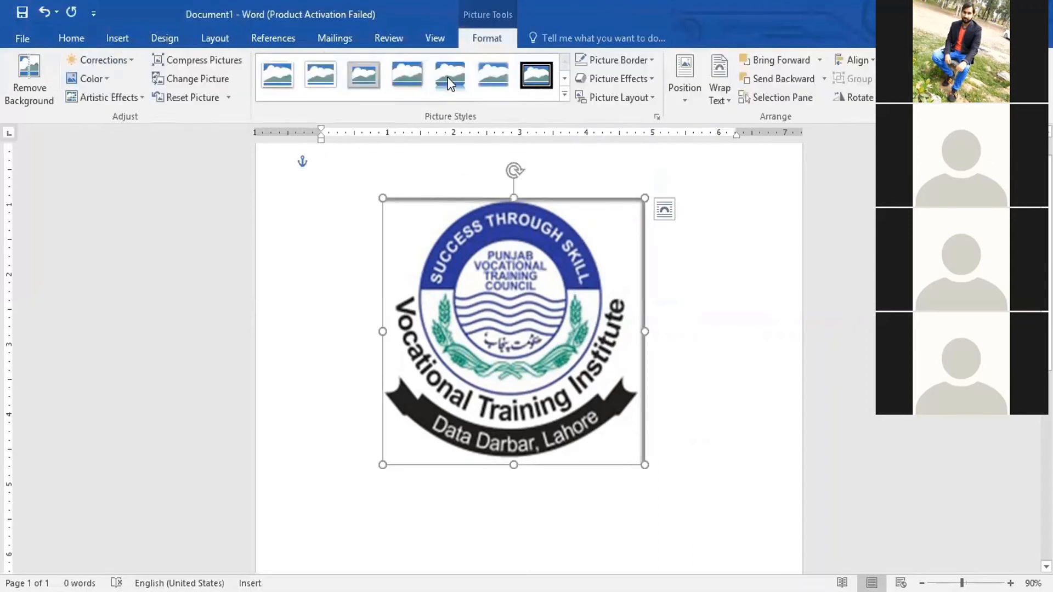
left_click(651, 78)
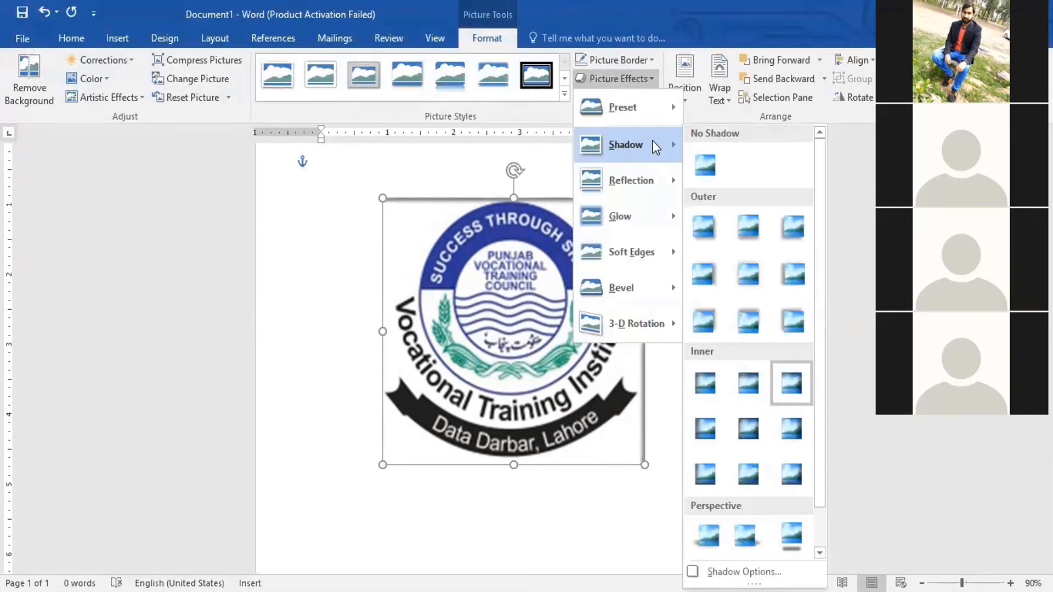
left_click(707, 167)
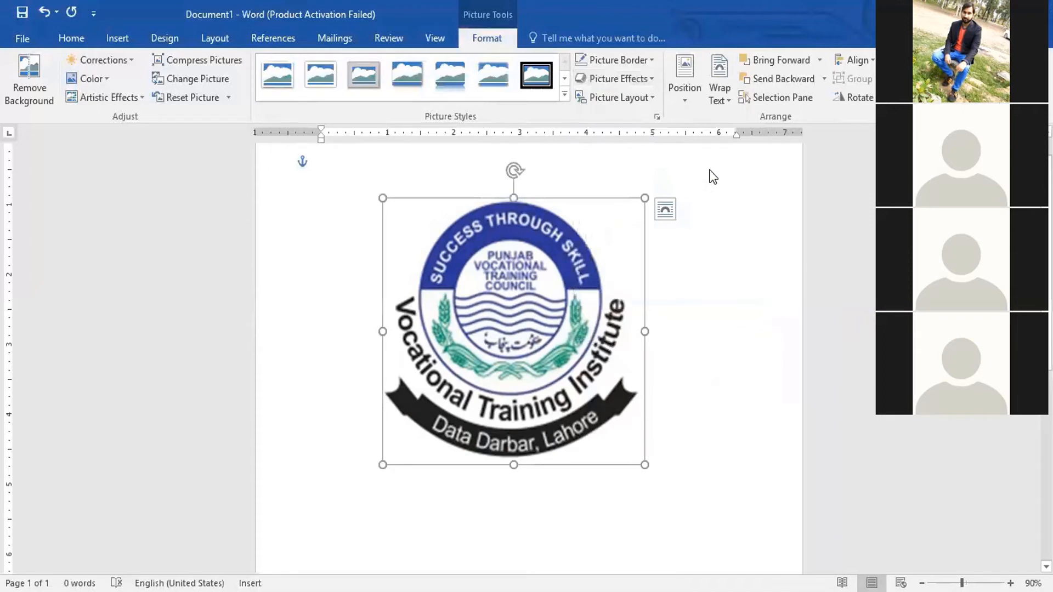
Apply the full-height reflection variation with a small offset to the logo and inspect the mirrored image below it.
left_click(644, 81)
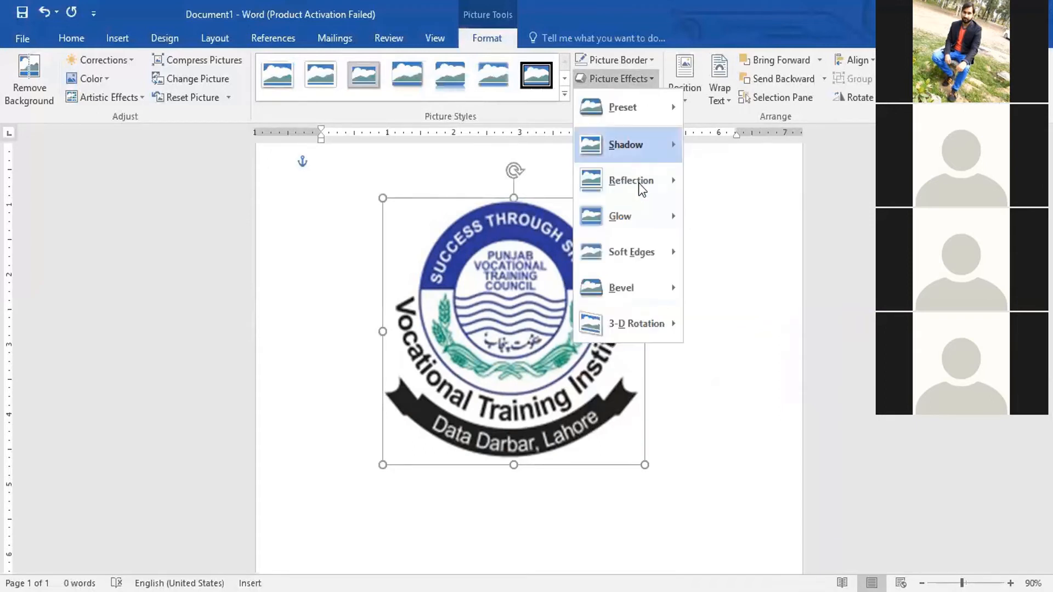
mouse_move(639, 185)
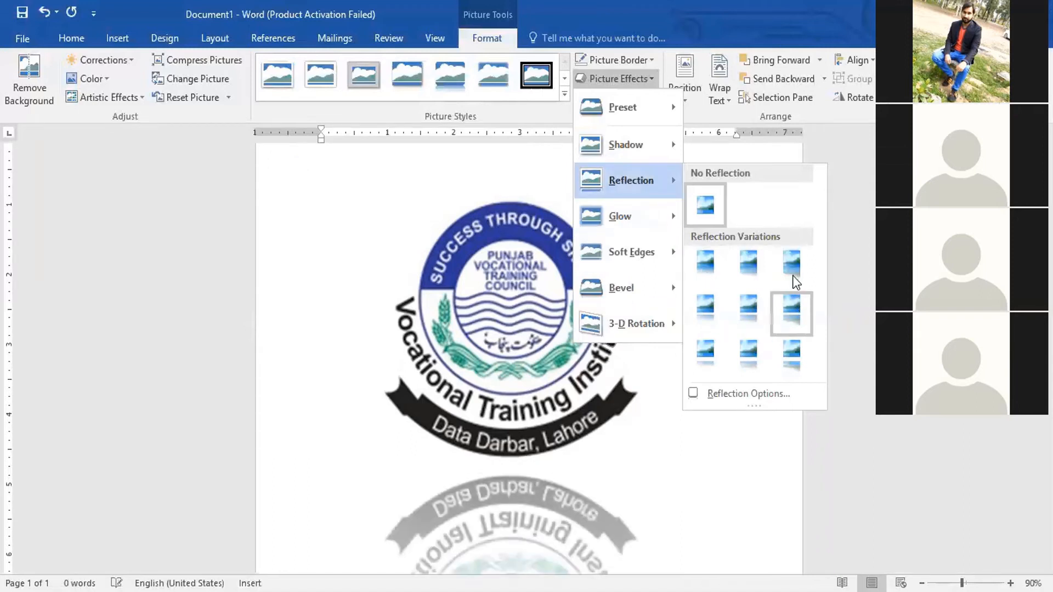
left_click(791, 311)
left_click(735, 298)
scroll(537, 362, "down", 6)
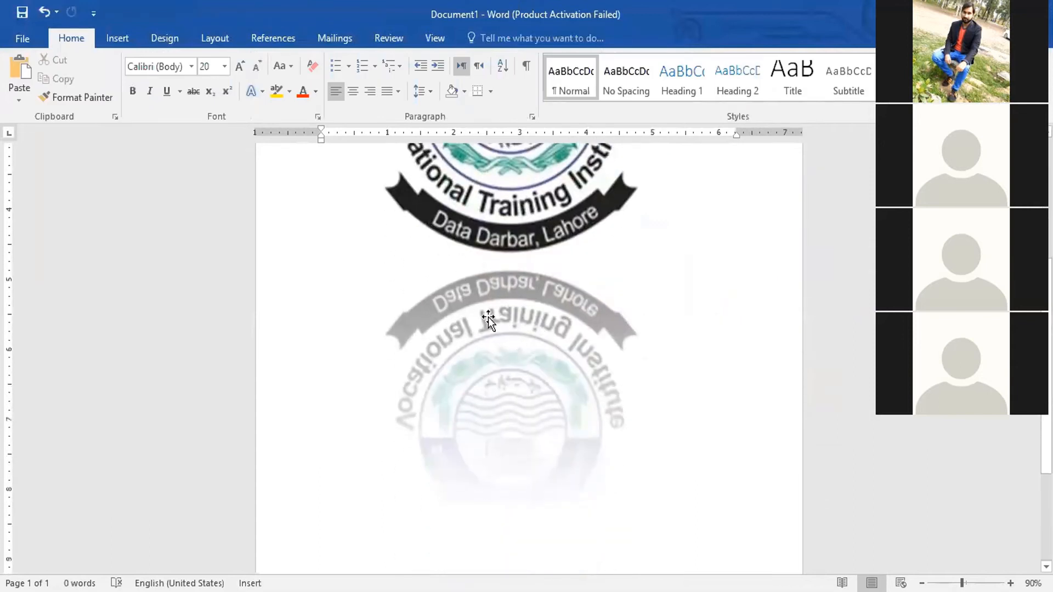
scroll(564, 406, "up", 1)
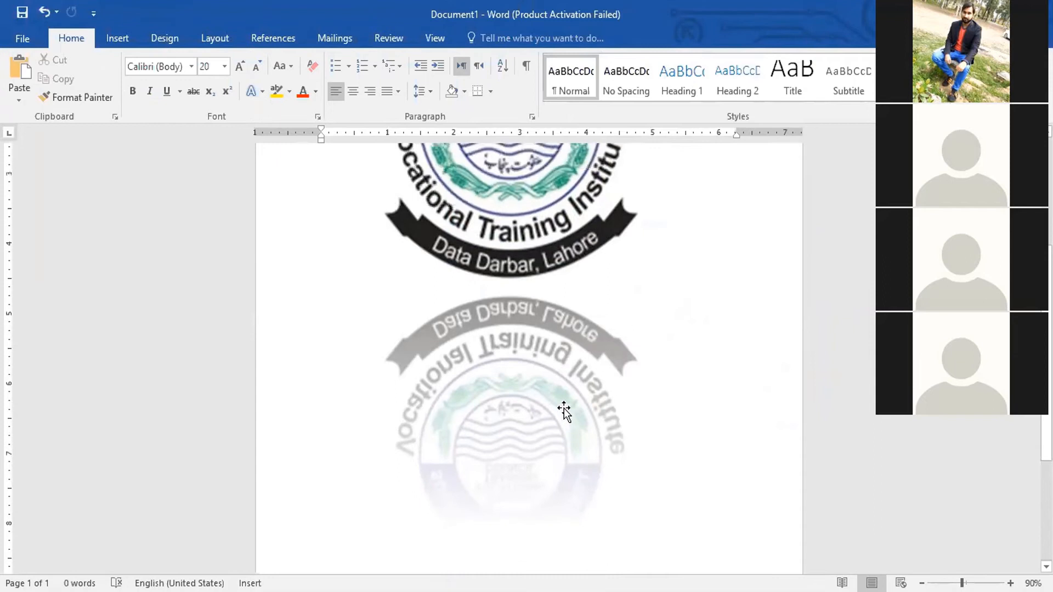
scroll(563, 409, "up", 4)
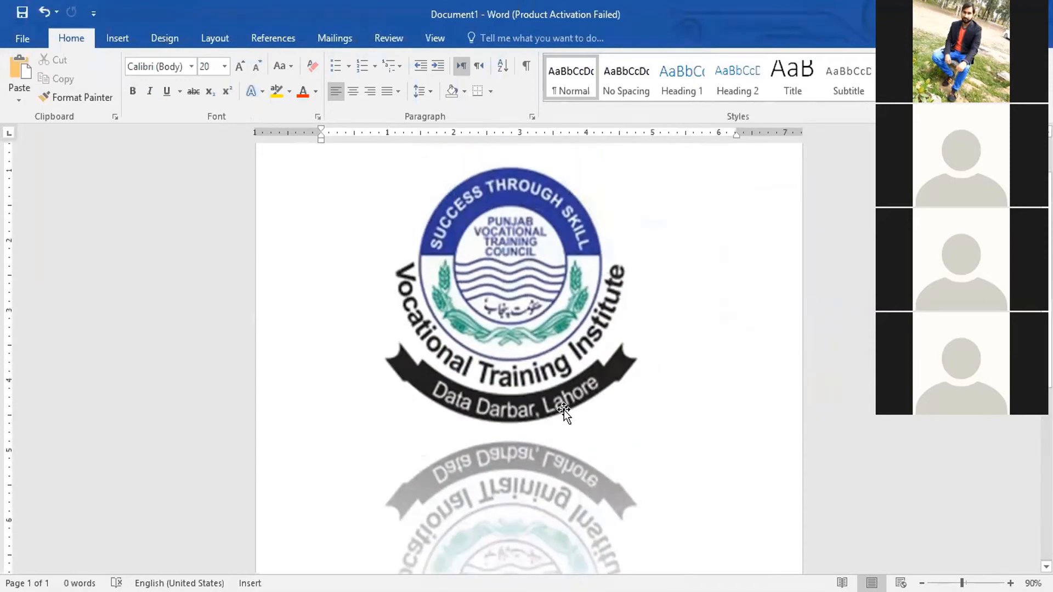
scroll(565, 409, "up", 2)
scroll(570, 394, "up", 1)
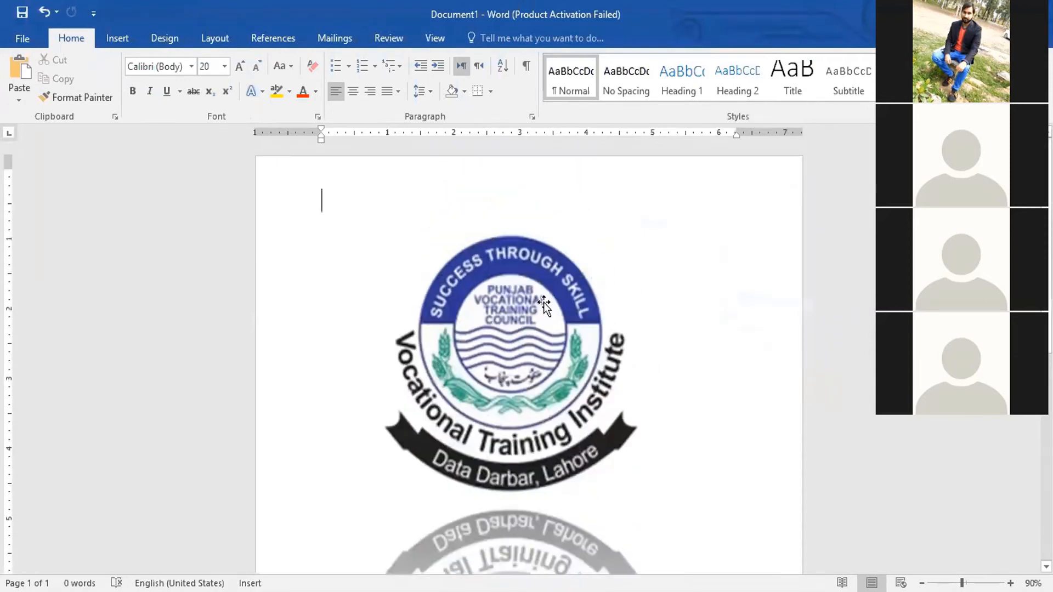
Remove the reflection from the logo with the No Reflection option.
left_click(544, 304)
left_click(497, 40)
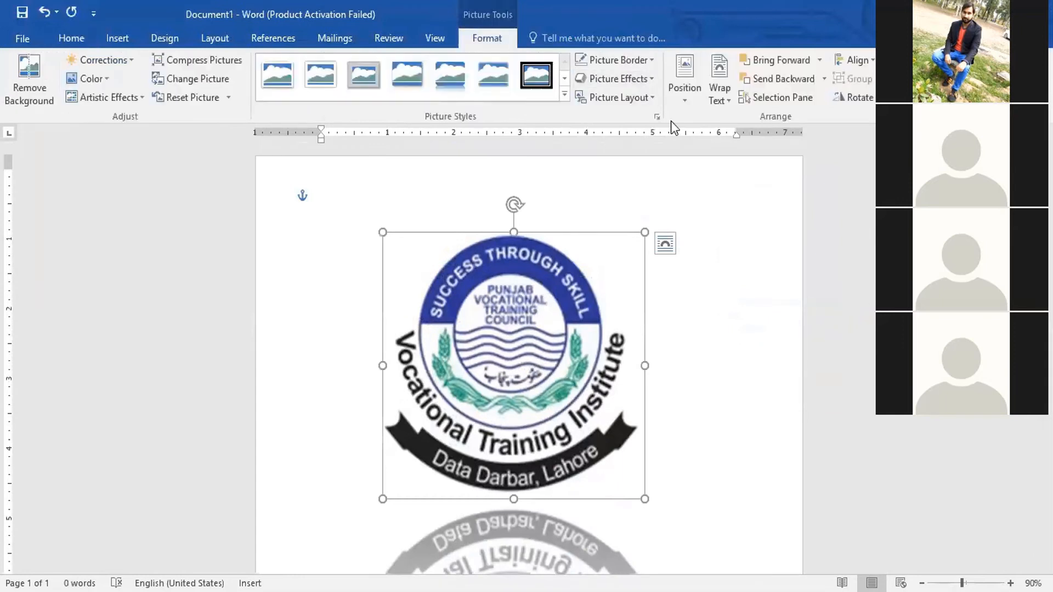
left_click(647, 81)
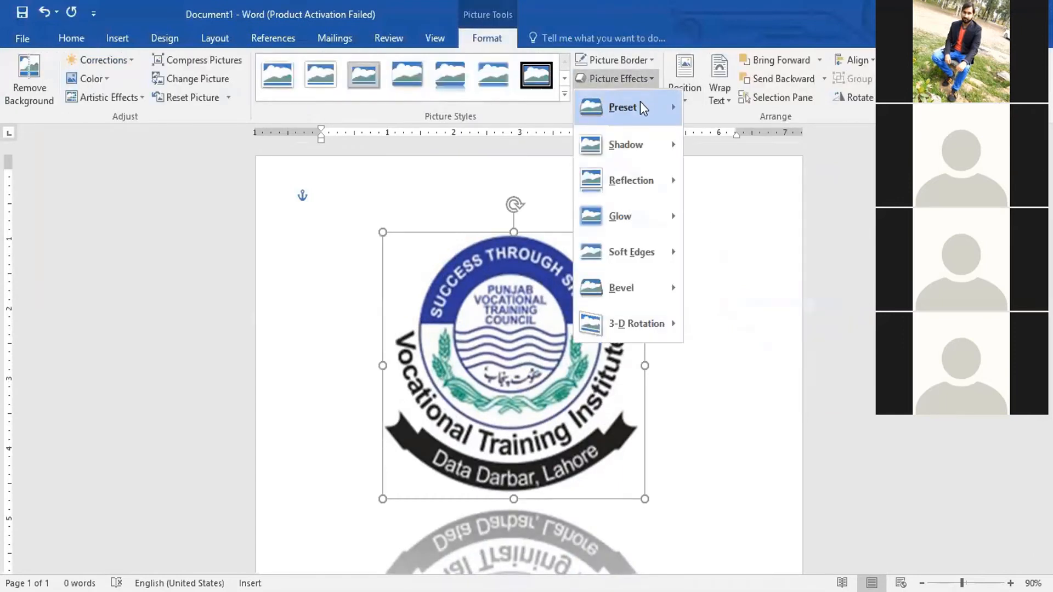
mouse_move(653, 181)
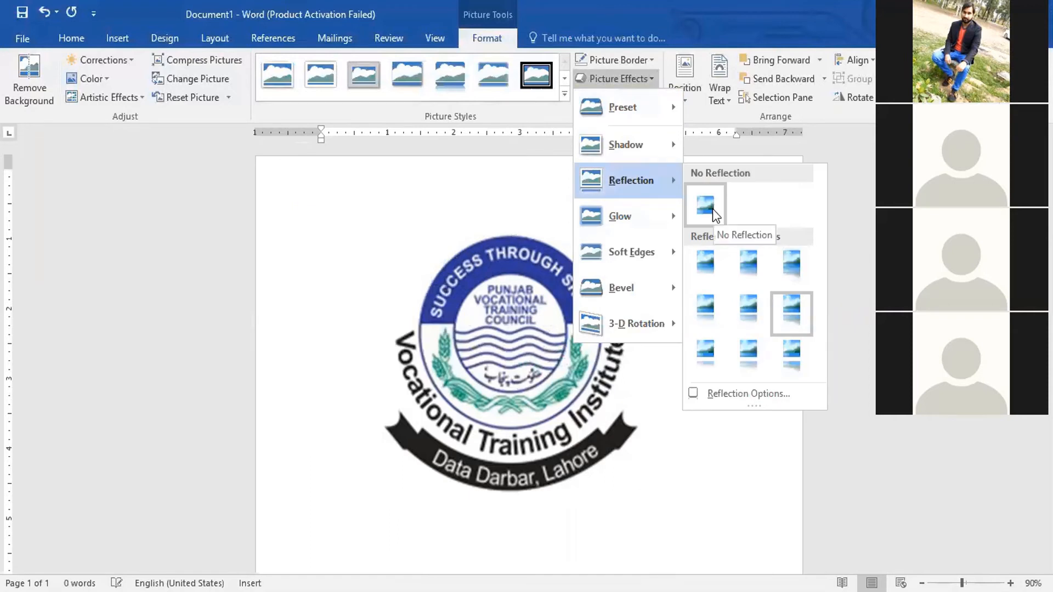
left_click(634, 77)
Apply the largest yellow glow variation around the logo and view it with the picture deselected.
left_click(636, 77)
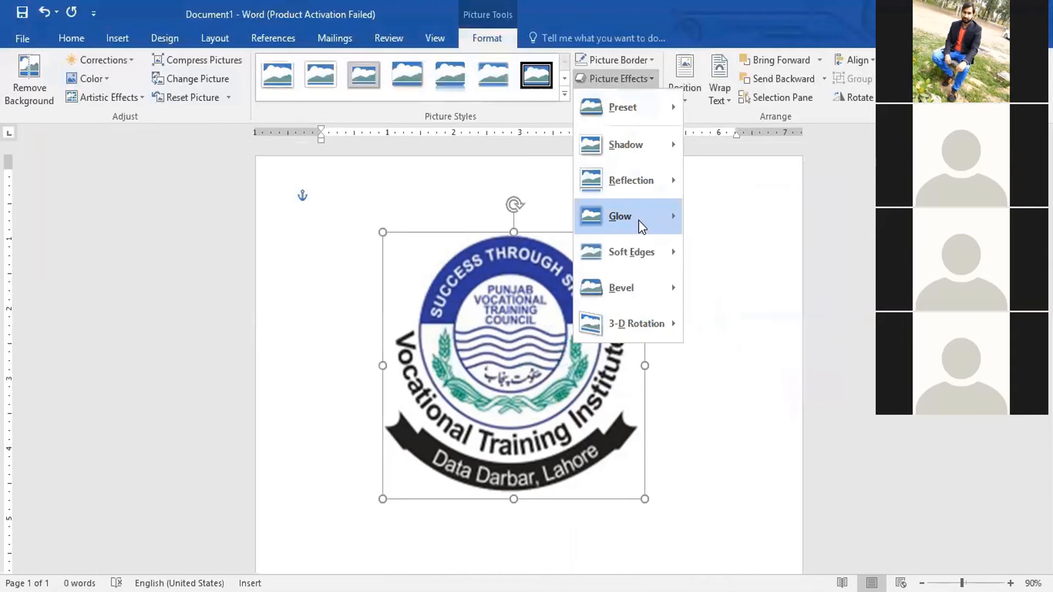
mouse_move(638, 220)
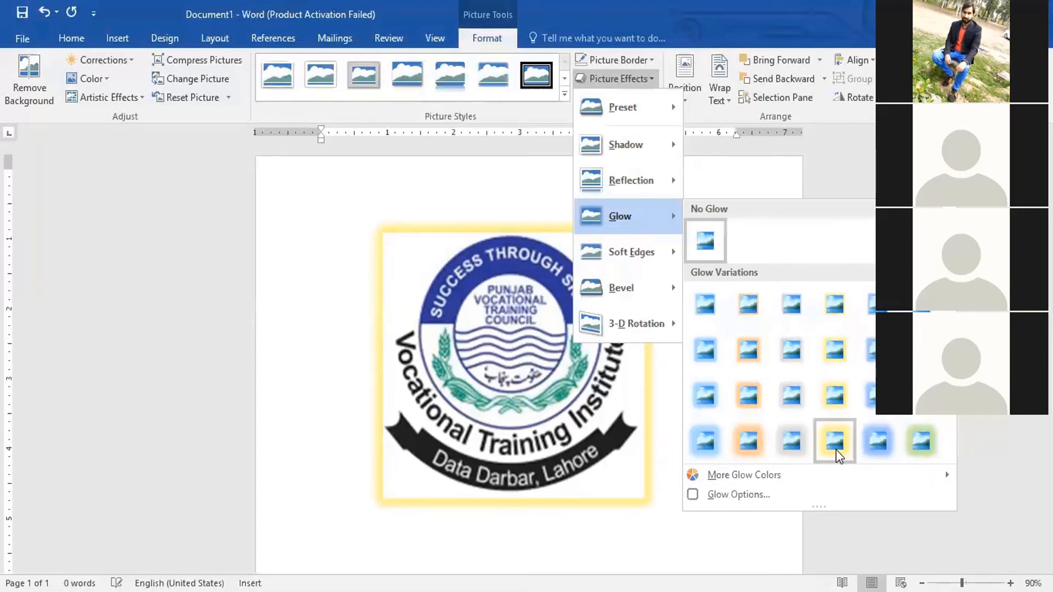
left_click(429, 213)
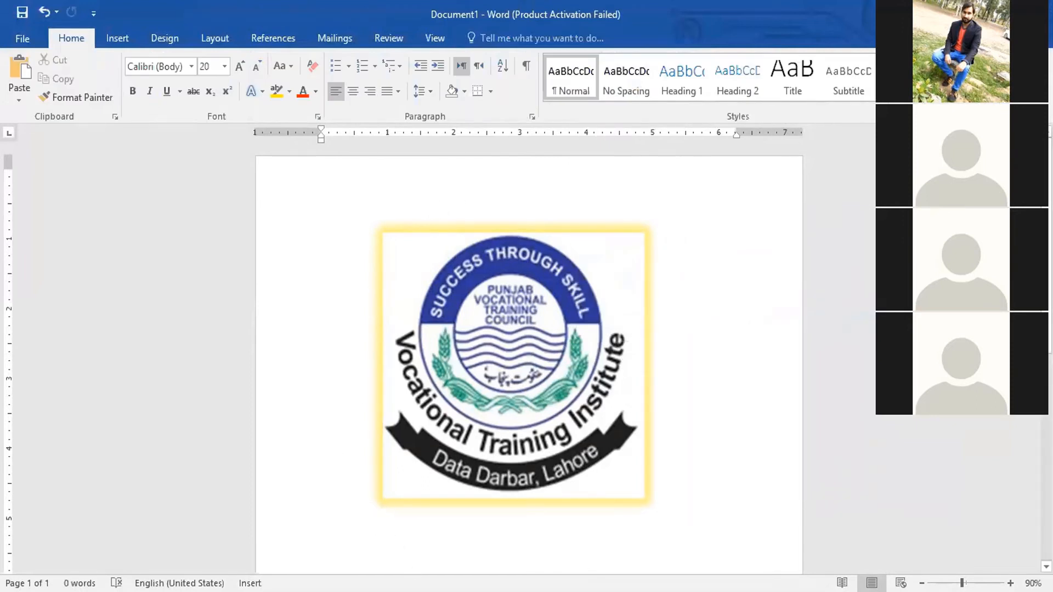
Remove the yellow glow from the logo with the No Glow option.
left_click(535, 310)
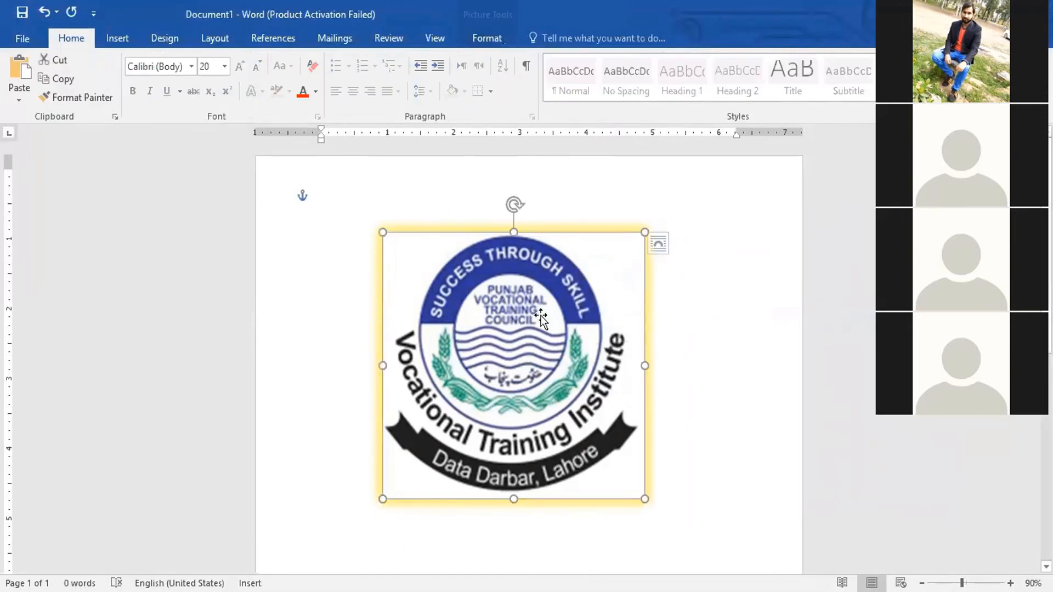
left_click(486, 38)
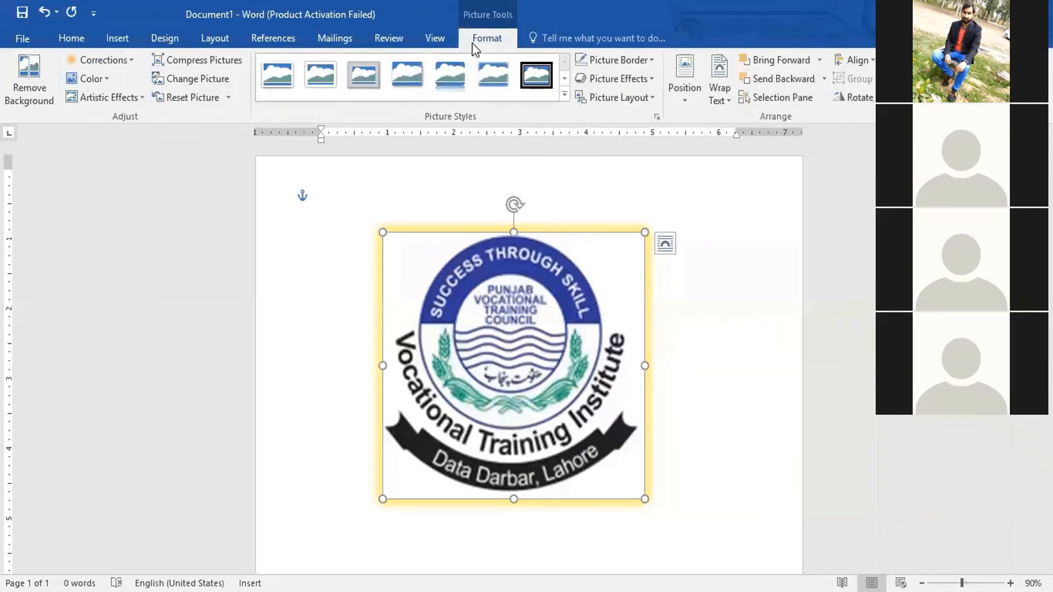
left_click(631, 83)
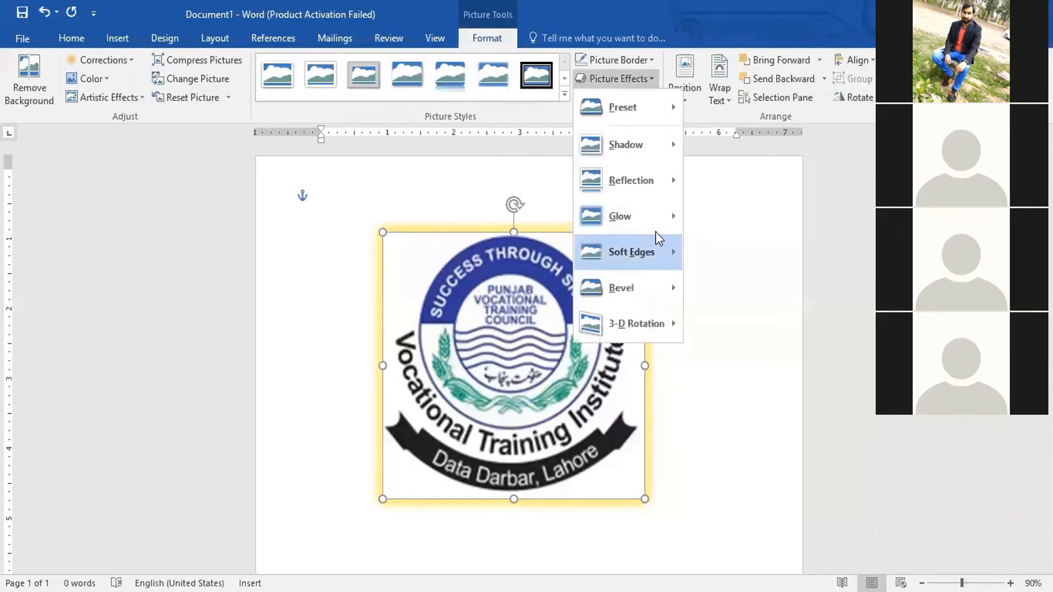
left_click(705, 238)
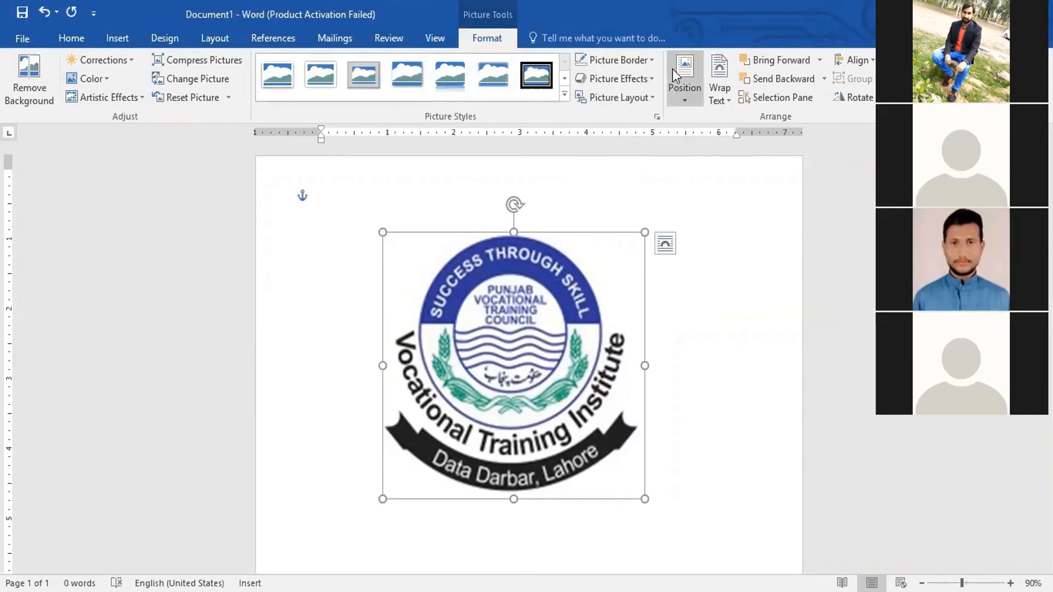
Apply the 50 Point soft edges effect to the logo.
left_click(640, 78)
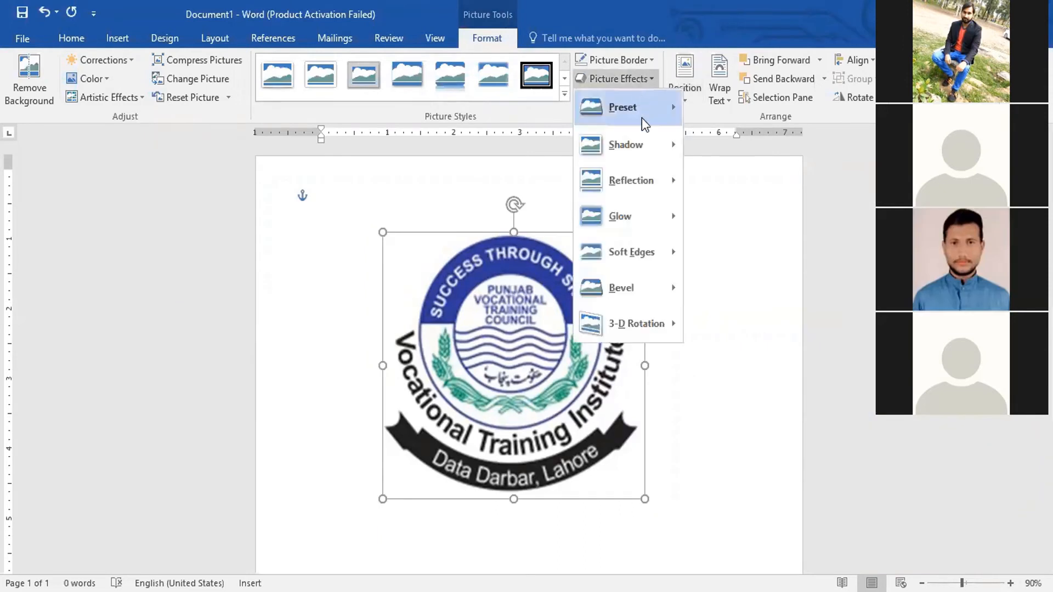
mouse_move(647, 258)
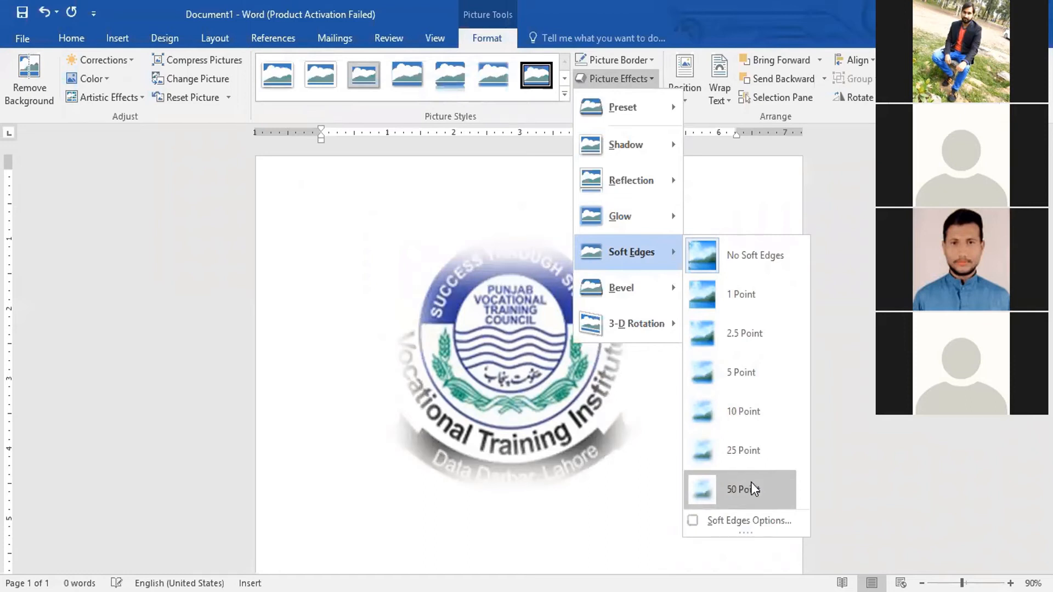
left_click(752, 485)
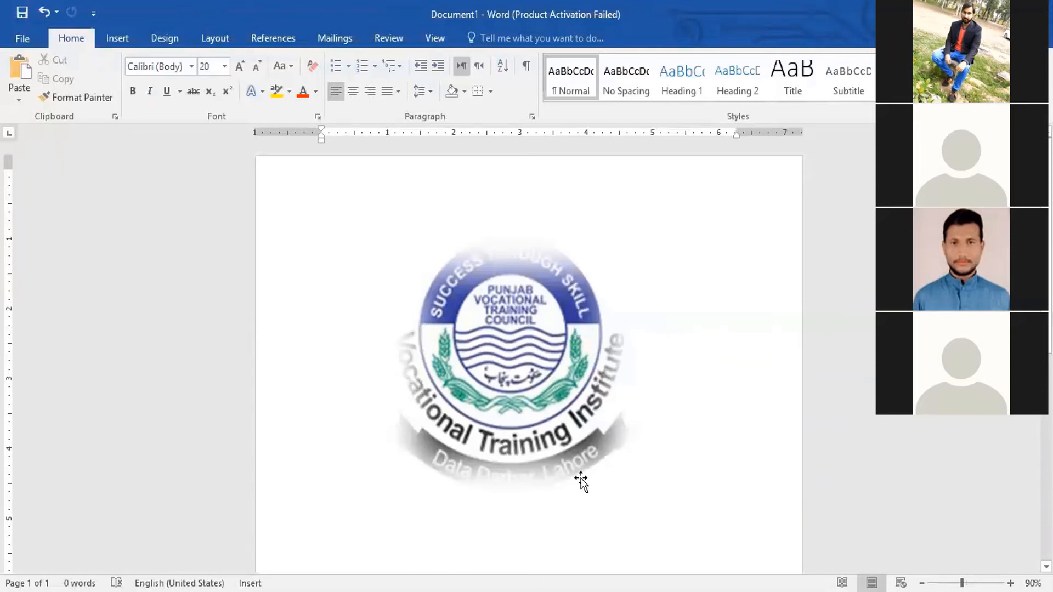
Remove the softened edges from the logo with the No Soft Edges option.
left_click(559, 251)
left_click(487, 38)
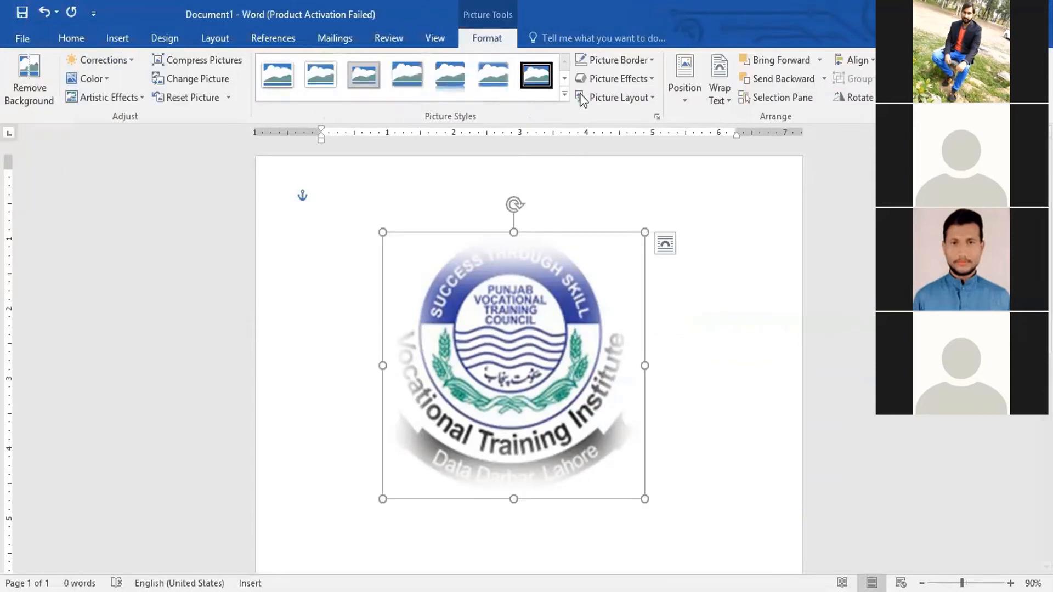
left_click(650, 78)
mouse_move(667, 250)
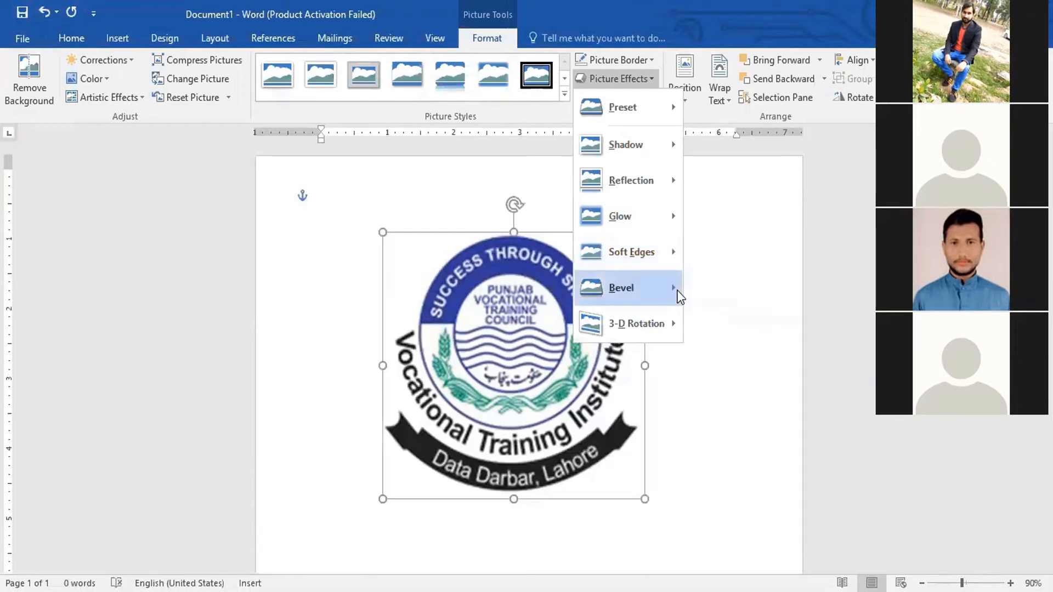
Look through the bevel and 3-D rotation effects available for the logo without applying any.
mouse_move(680, 297)
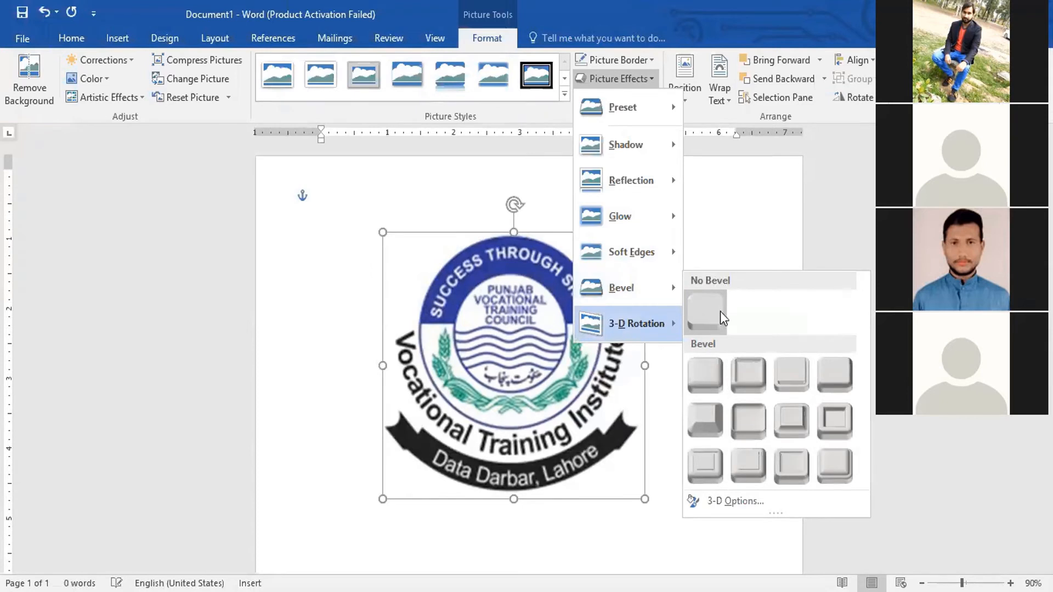
mouse_move(616, 326)
left_click(805, 202)
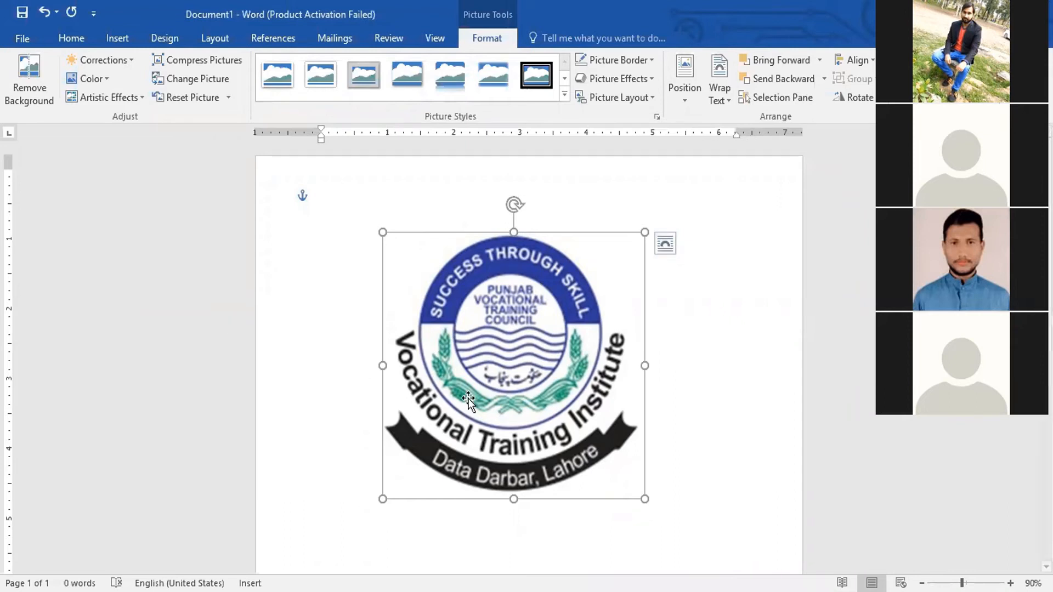
Scale the logo down to about 1.8 inches wide and place it at the page's top-left margin.
left_click_drag(644, 500, 473, 322)
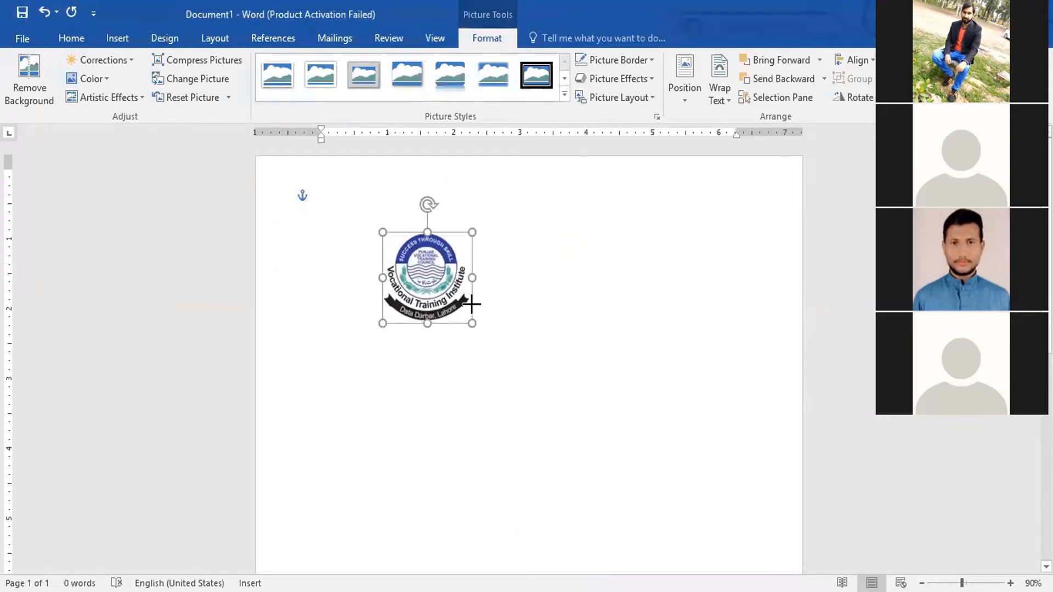
scroll(772, 371, "down", 3)
scroll(767, 367, "down", 2)
scroll(536, 253, "up", 3)
scroll(532, 251, "down", 4, "ctrl")
left_click(493, 242)
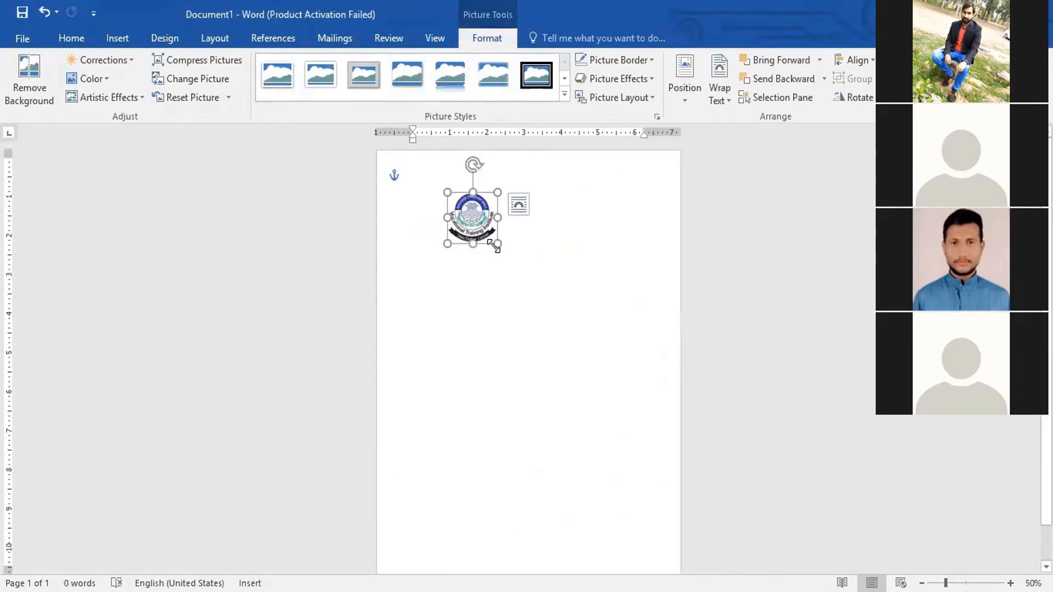
left_click_drag(496, 245, 435, 218)
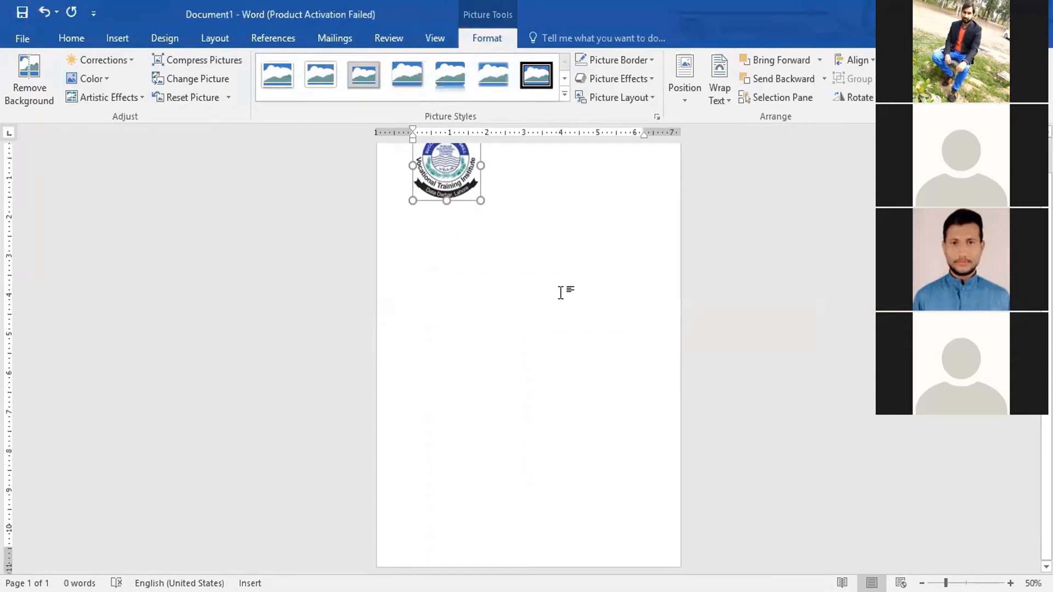
left_click_drag(436, 203, 436, 190)
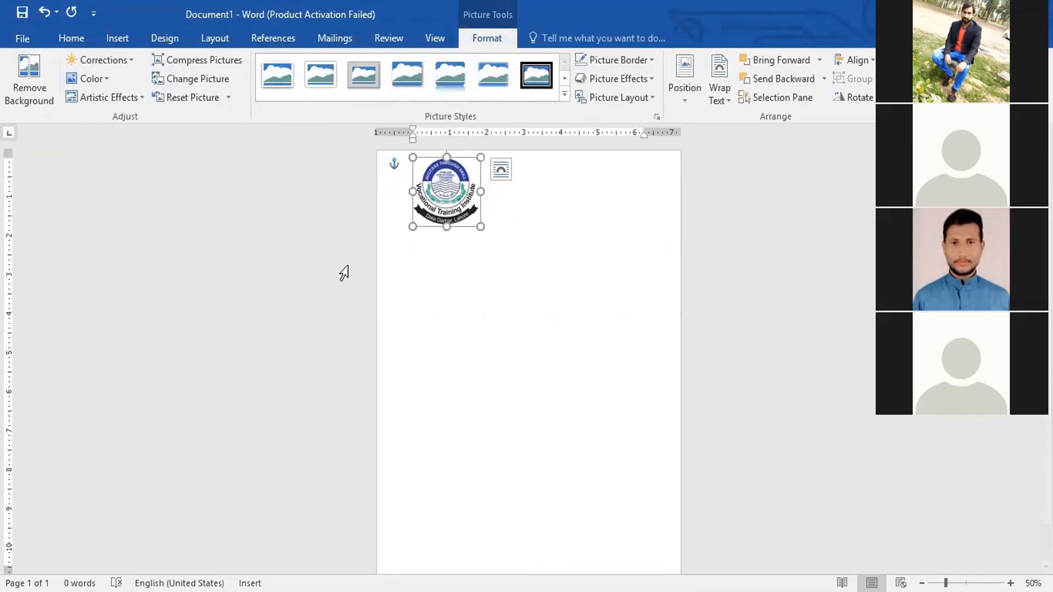
Move the logo by hand to the page's top center, top right, middle left and bottom right in turn.
left_click_drag(445, 203, 521, 196)
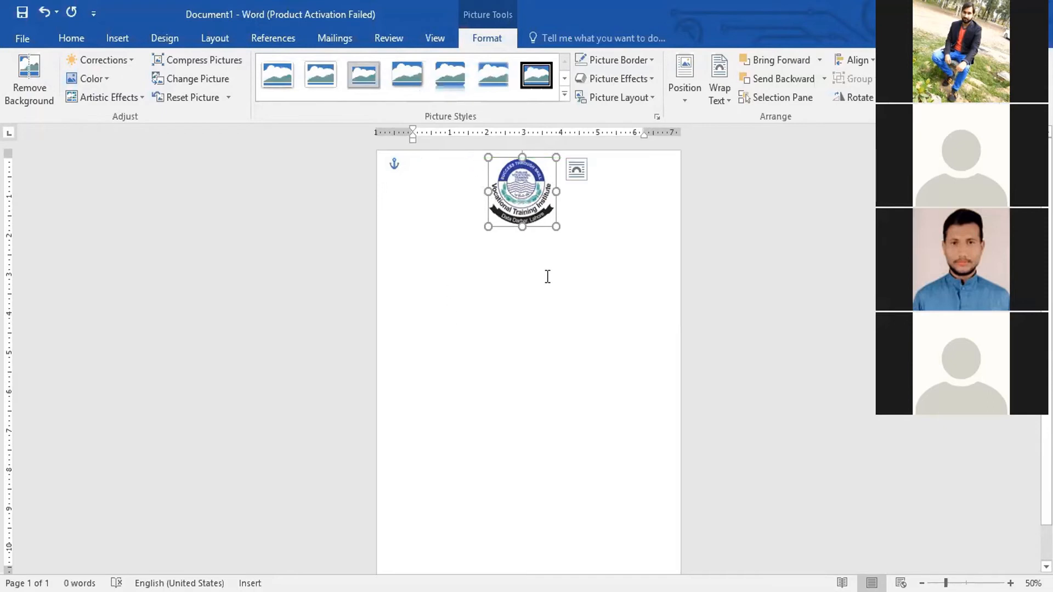
scroll(593, 384, "down", 1)
scroll(592, 383, "up", 1)
left_click_drag(524, 193, 640, 195)
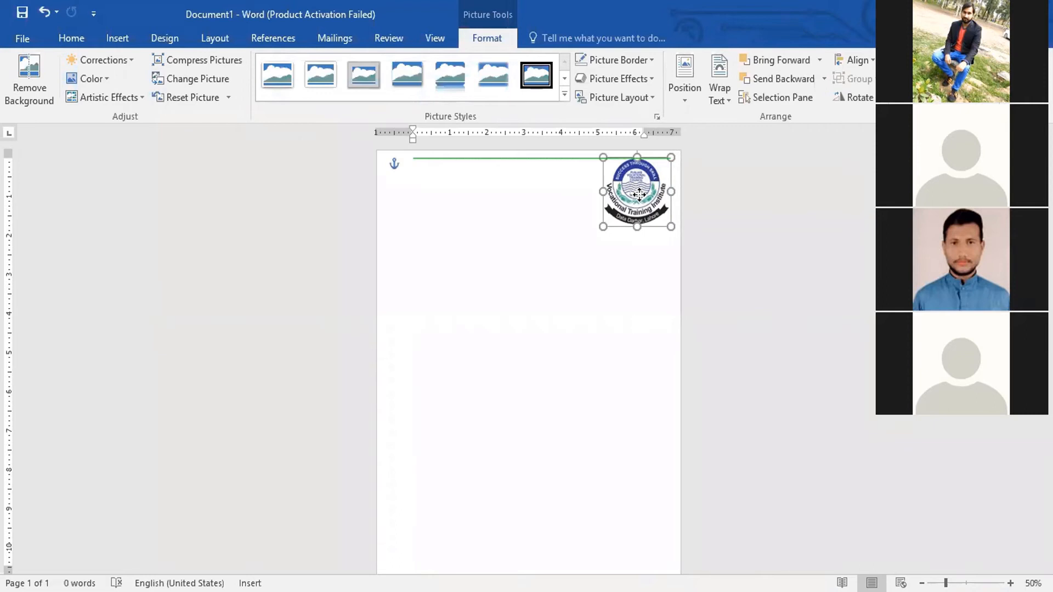
left_click_drag(637, 194, 422, 338)
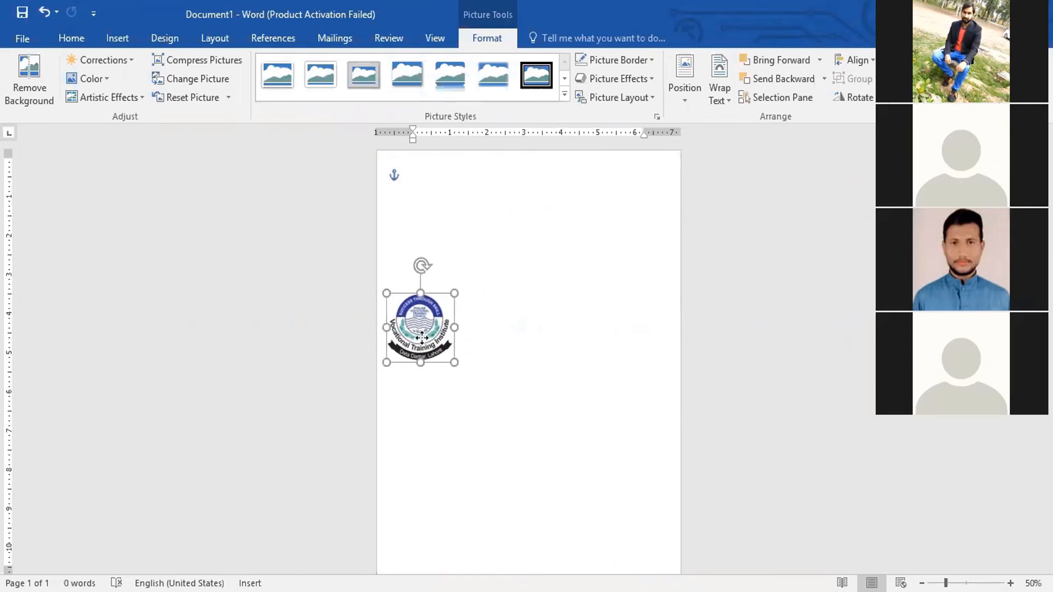
left_click_drag(422, 337, 636, 550)
Enter the lines Top left, Top center, Top right, Middle left, Middle center and Middle right in the document.
left_click(508, 265)
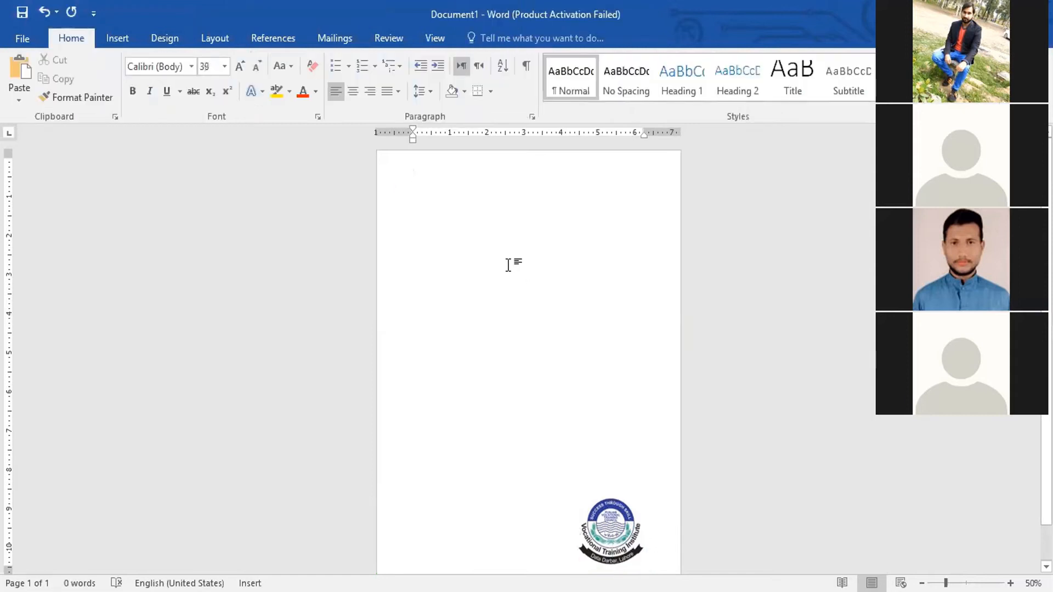
type("Top left")
key("Return")
type("Top center")
key("Return")
type("Top right")
key("Return")
type("Middle left")
key("Return")
type("Middle center")
key("Return")
type("Middle right")
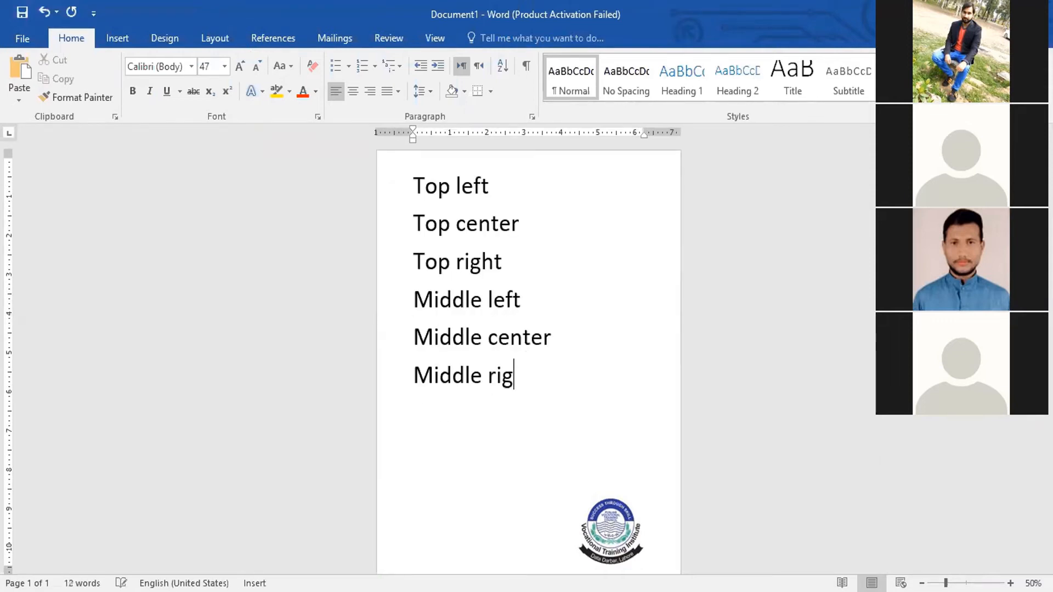
Complete the position list with the lines Bottom left, Bottom center and Bottom right.
key("Return")
type("Bottom left")
key("Return")
type("Bottom center")
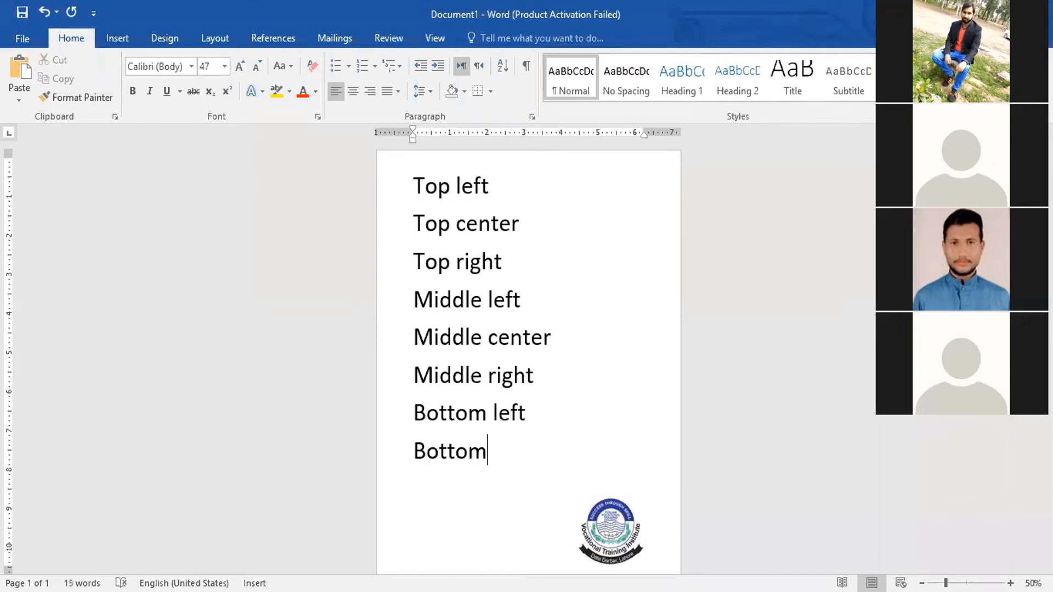
key("Return")
type("Bottom right")
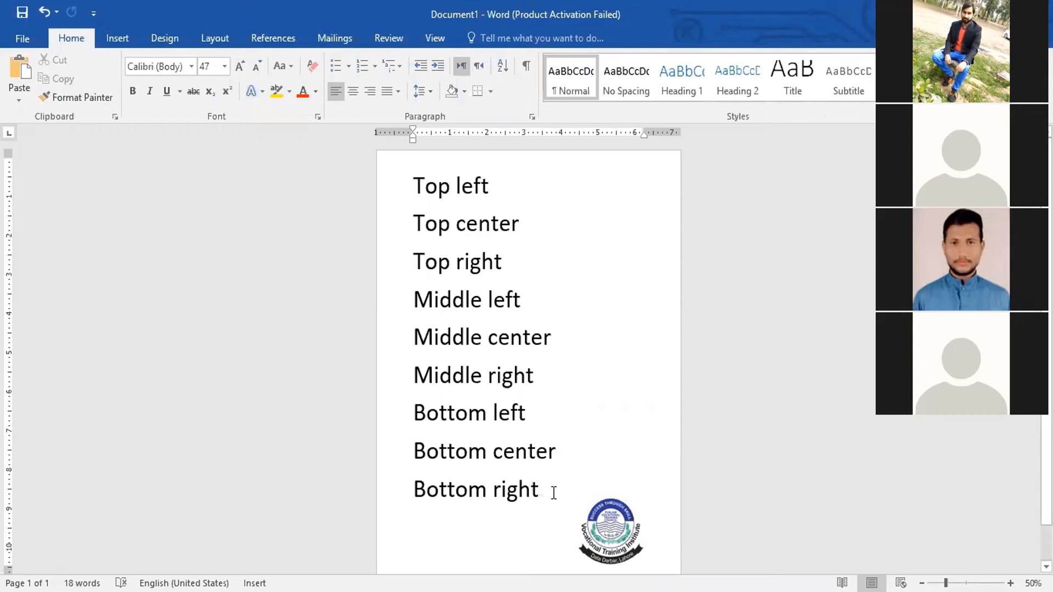
Delete the typed position list and place the logo with the top-left text-wrapping position.
left_click_drag(540, 490, 415, 300)
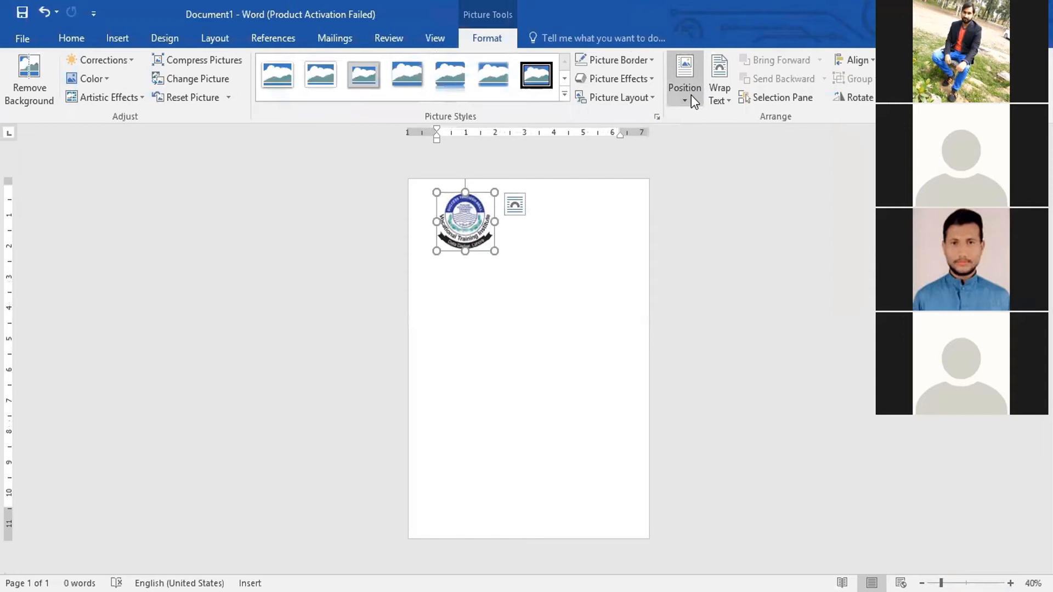
left_click(691, 94)
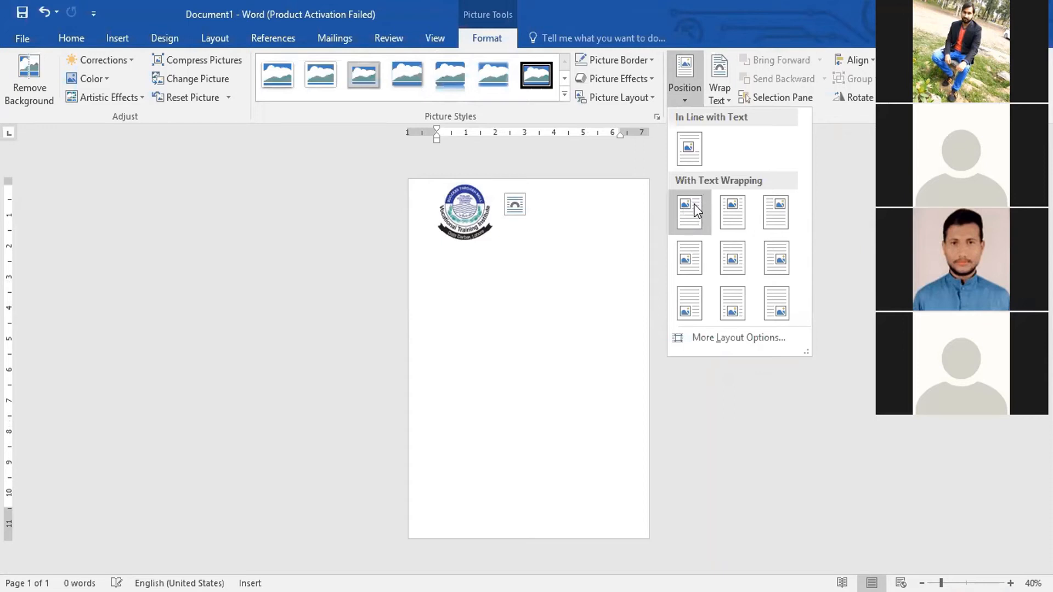
left_click(693, 204)
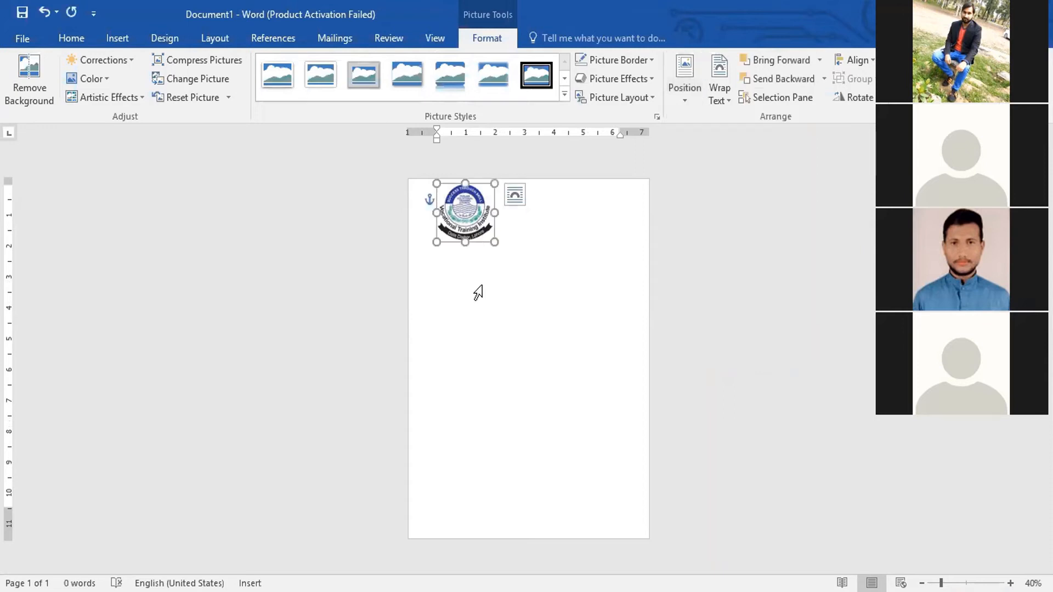
Place the logo with the top-center text-wrapping position, and switch it to the top-right position.
left_click(684, 88)
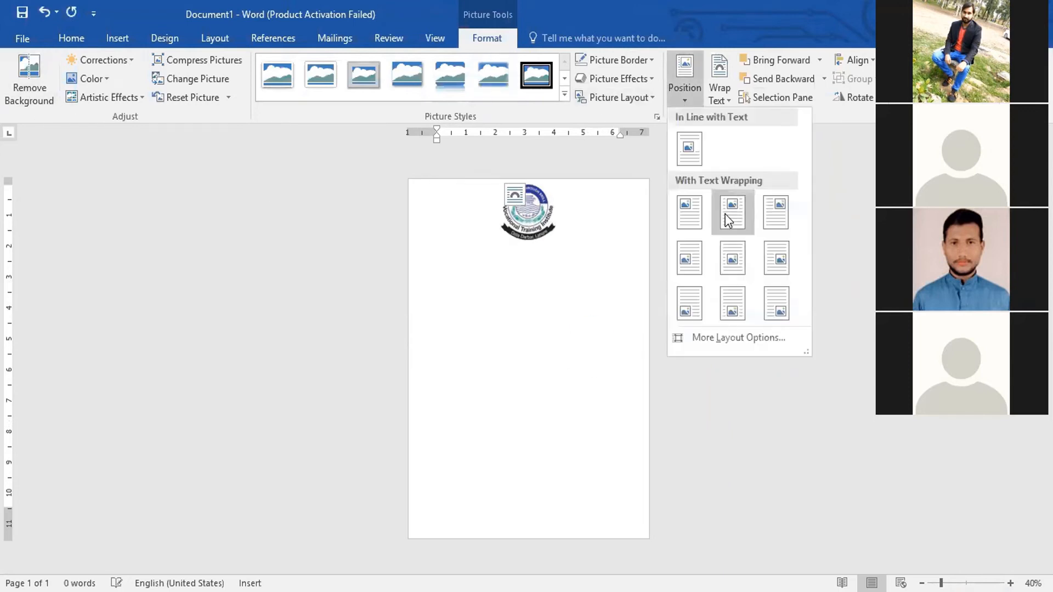
left_click(728, 220)
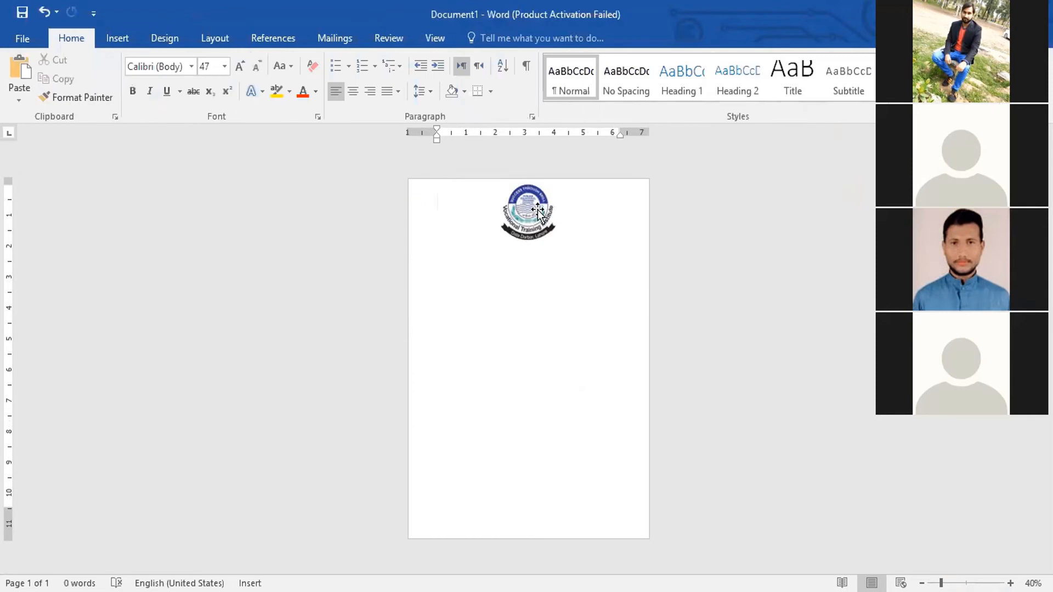
left_click(537, 210)
left_click(696, 98)
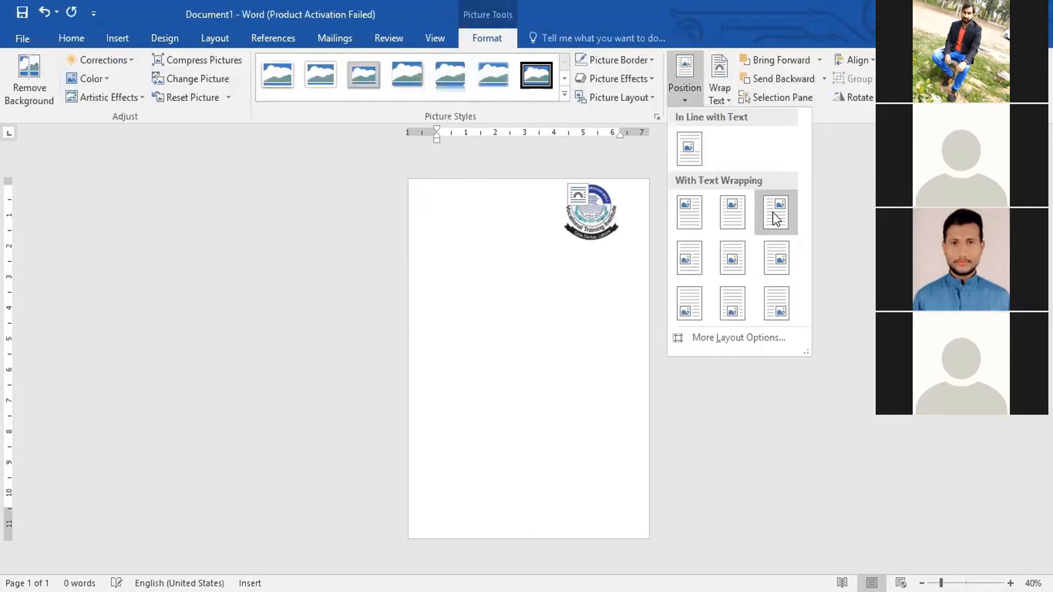
Place the logo in the center of the page with the middle-center text-wrapping position.
left_click(599, 203)
left_click(487, 38)
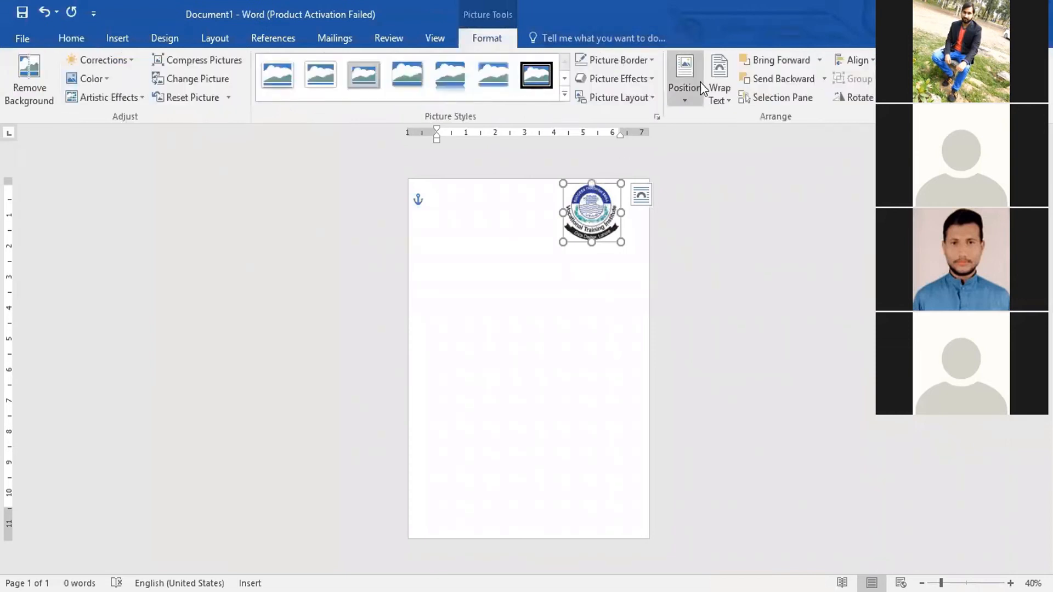
left_click(685, 90)
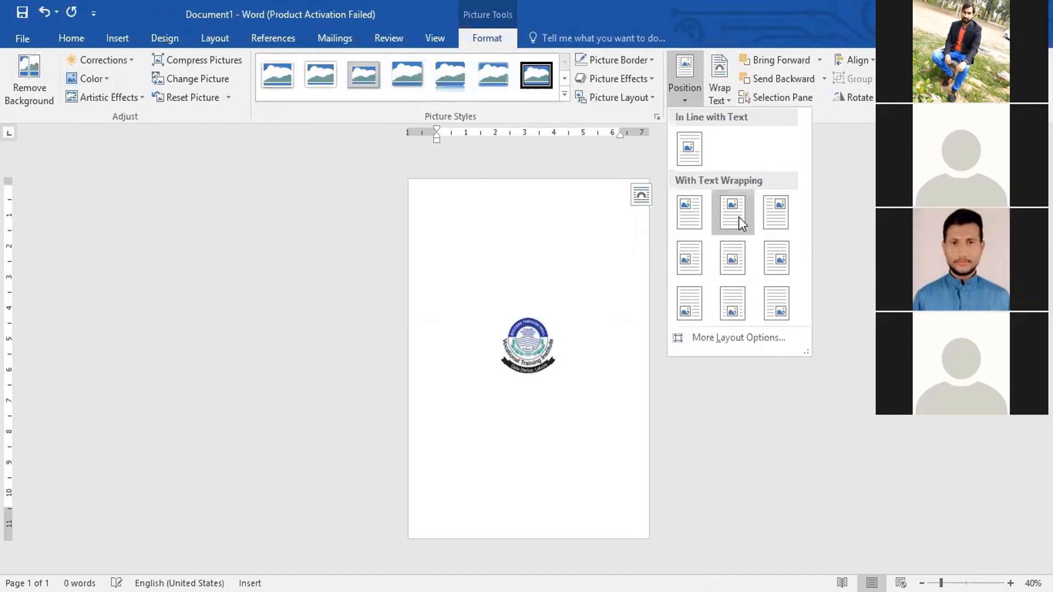
left_click(729, 261)
Place the logo with the middle-right text-wrapping position.
left_click_drag(529, 347, 527, 374)
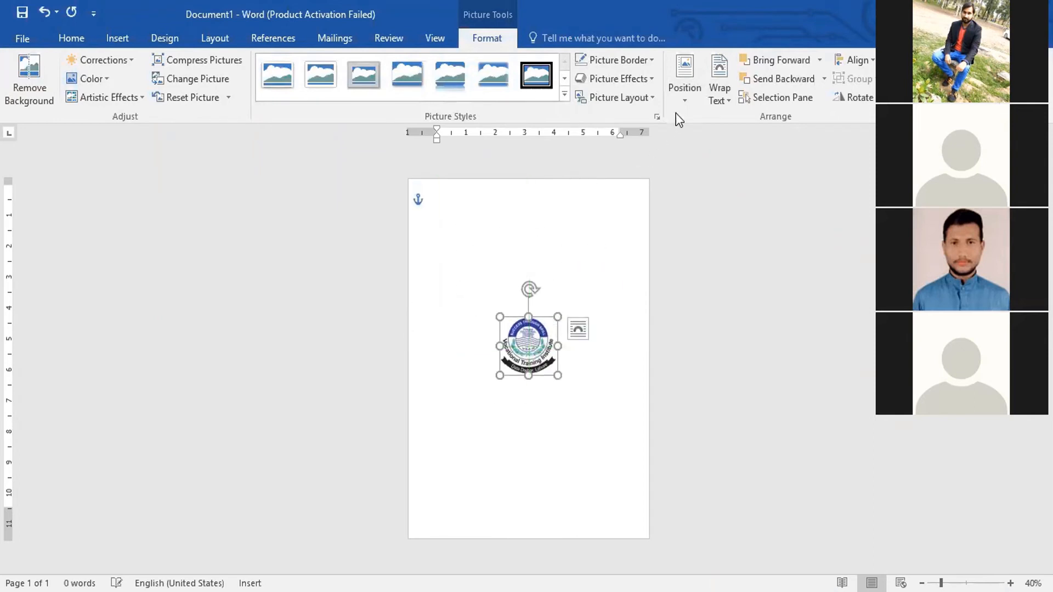
left_click(683, 98)
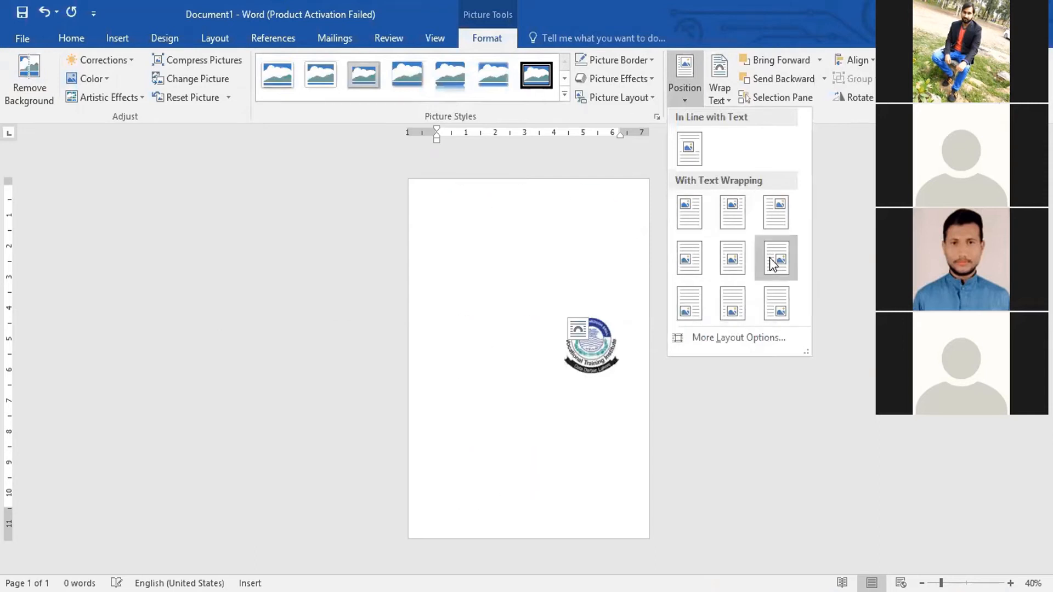
Position the institute logo at the top center of the page with text wrapping and delete it.
left_click(732, 212)
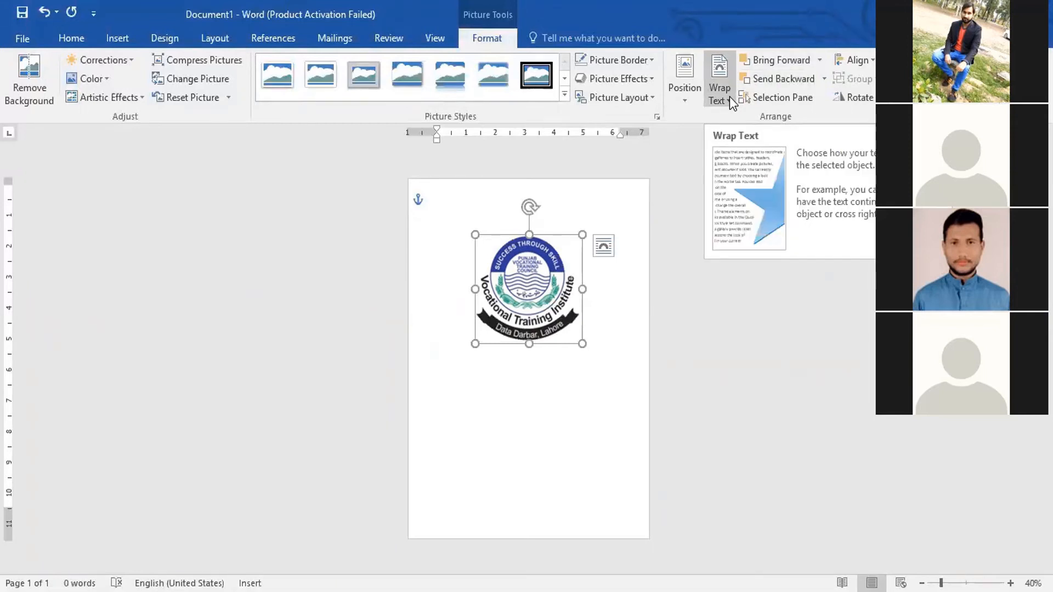
key("Delete")
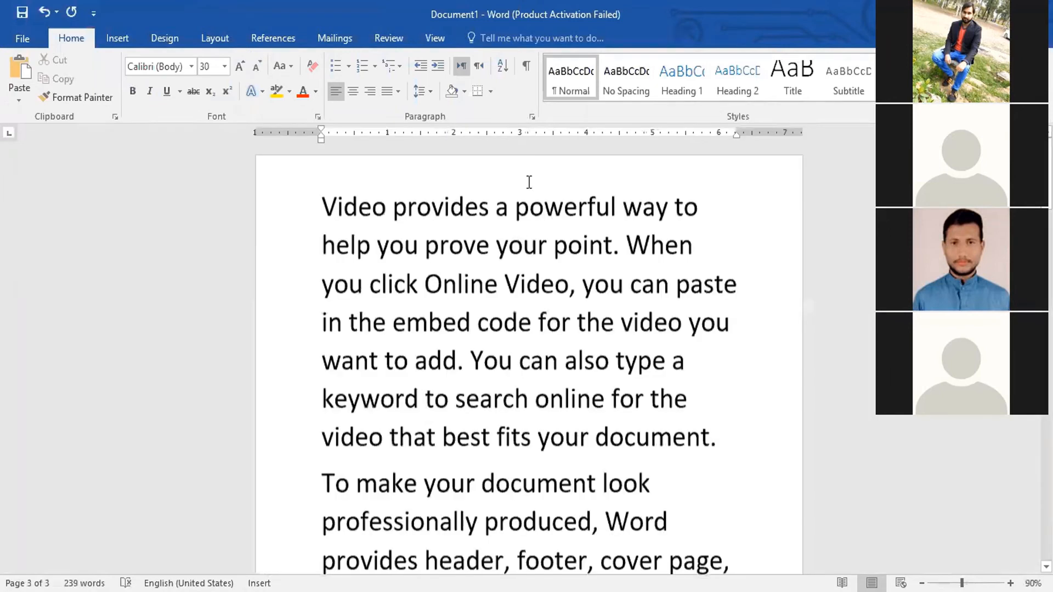
Insert the picture "pia 8303 before crash pic", shrink it to about two thirds of the text width and place it before the first word.
left_click(120, 38)
left_click(143, 88)
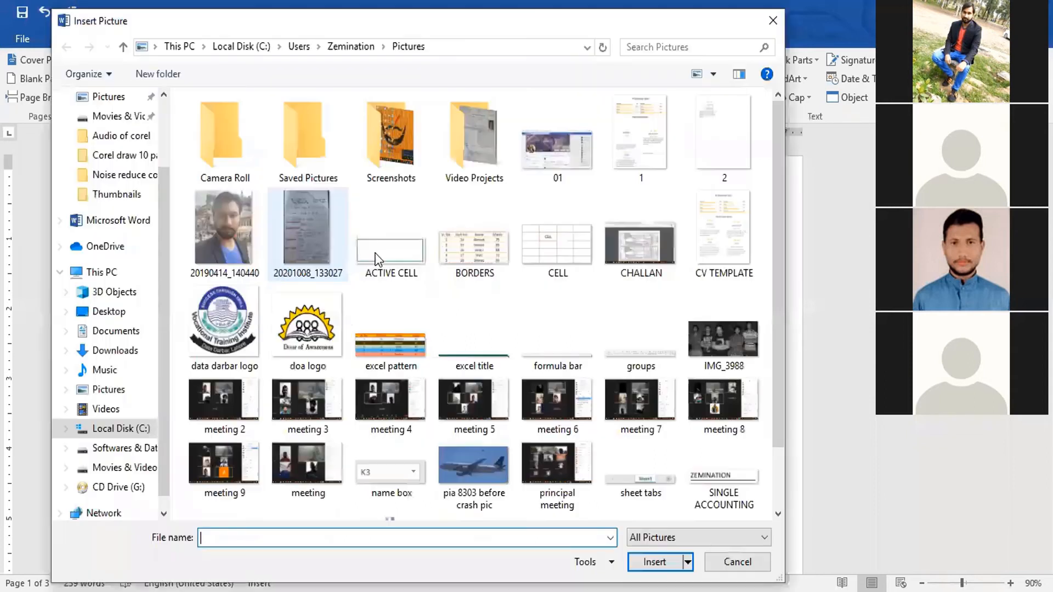
double_click(479, 463)
left_click_drag(737, 304, 595, 456)
left_click_drag(405, 383, 322, 213)
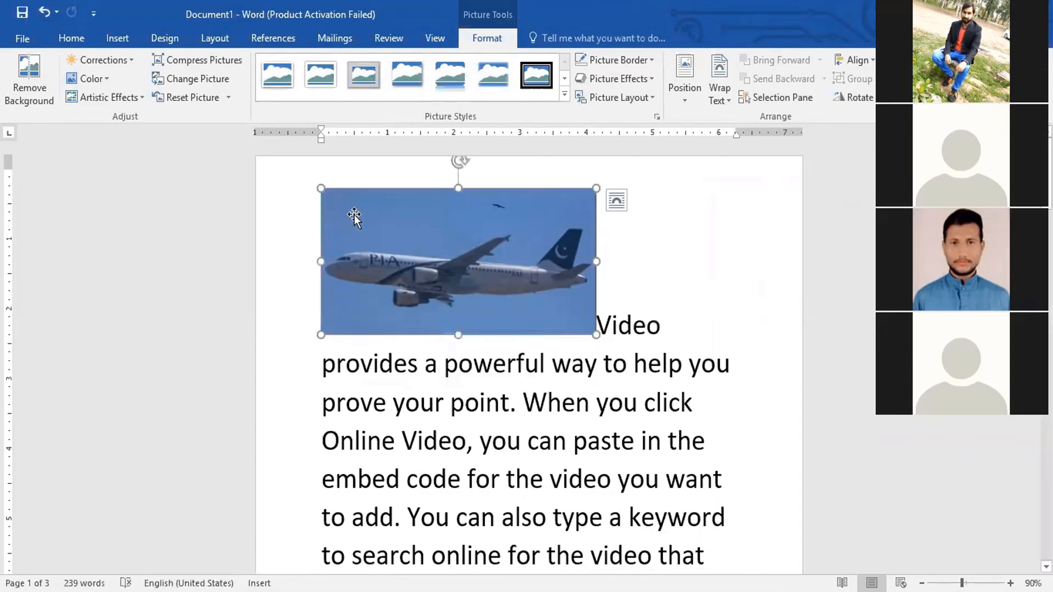
Try moving the airplane picture into the first paragraph's text and back to the start of the paragraph.
scroll(571, 301, "down", 1)
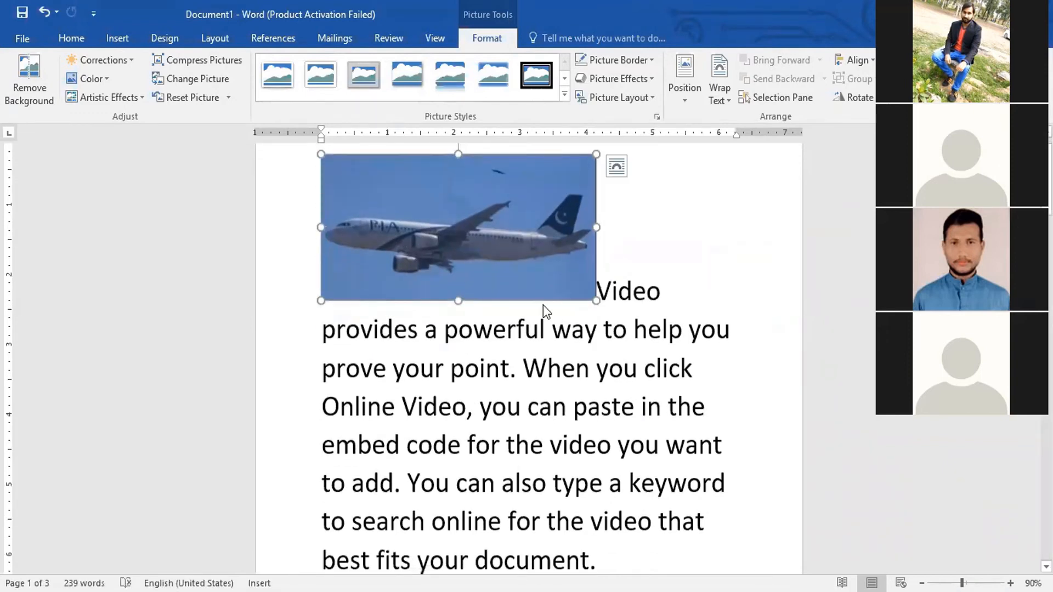
left_click_drag(549, 280, 694, 368)
scroll(476, 339, "up", 1)
left_click_drag(477, 340, 319, 210)
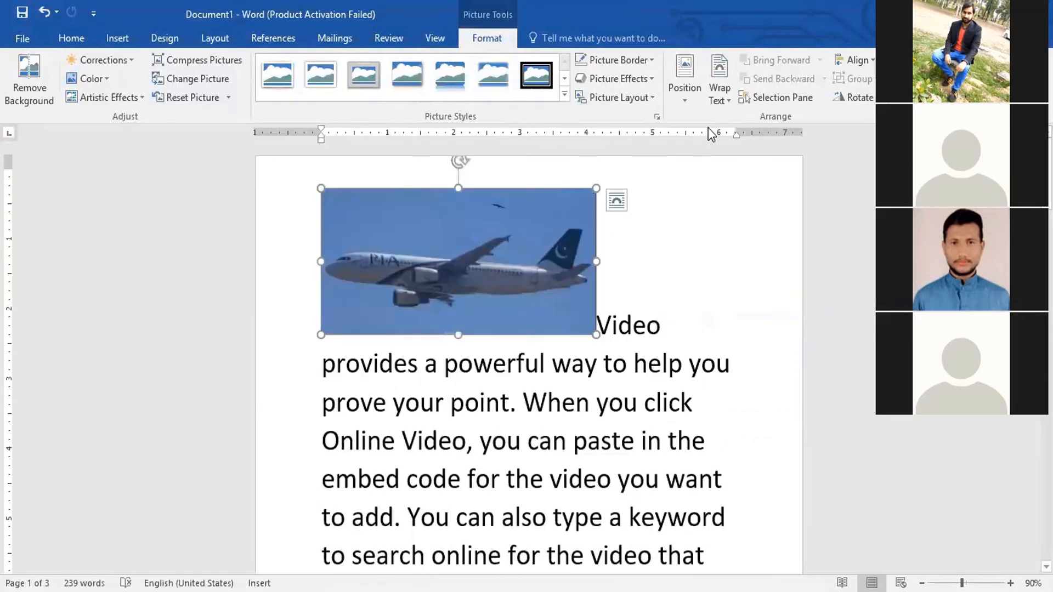
Apply In Line with Text wrapping to the airplane picture and move it into "Online Video" in the first paragraph.
left_click(719, 97)
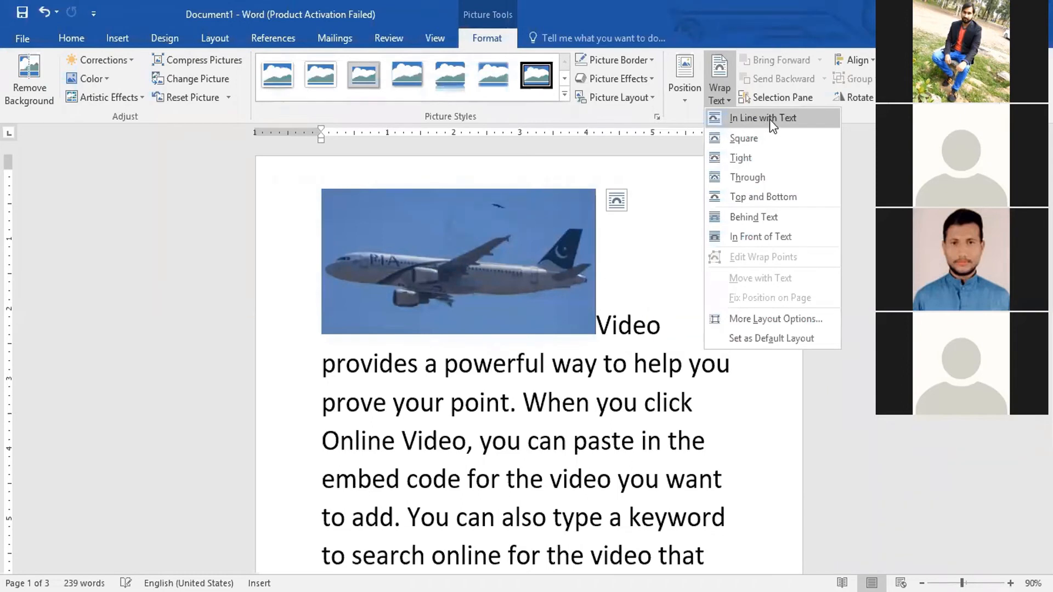
left_click_drag(532, 271, 312, 396)
left_click_drag(485, 328, 303, 421)
left_click_drag(502, 328, 411, 444)
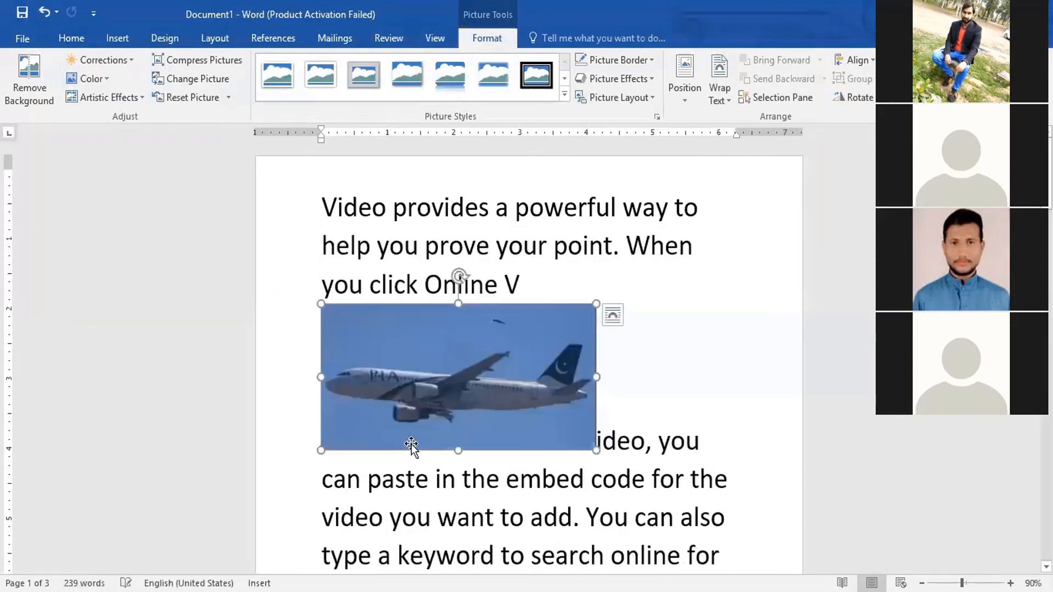
Move the in-line airplane picture further down the first paragraph, directly before "video that best fits".
left_click(615, 445)
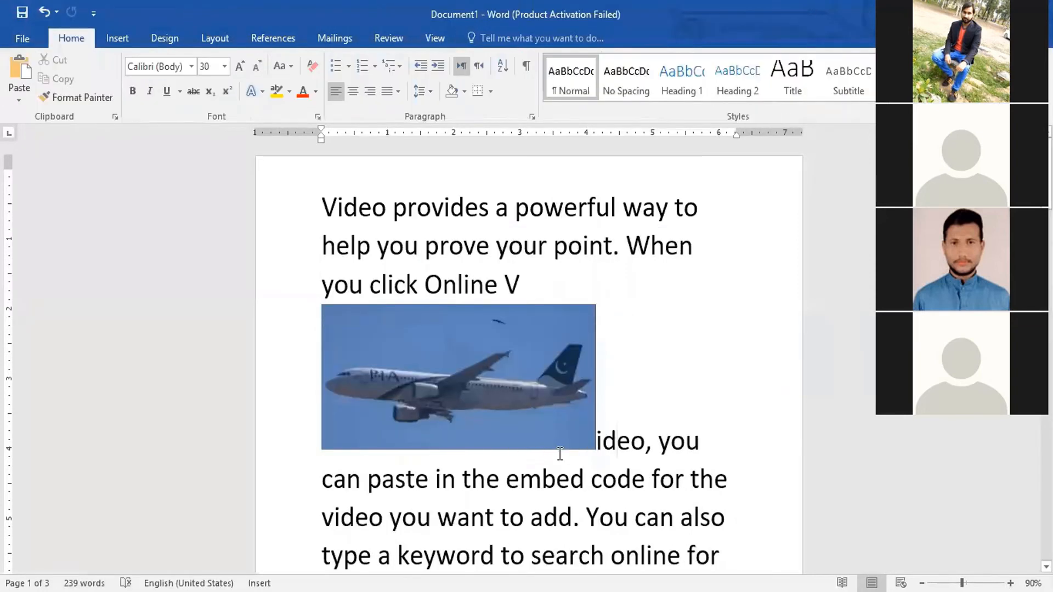
left_click(459, 448)
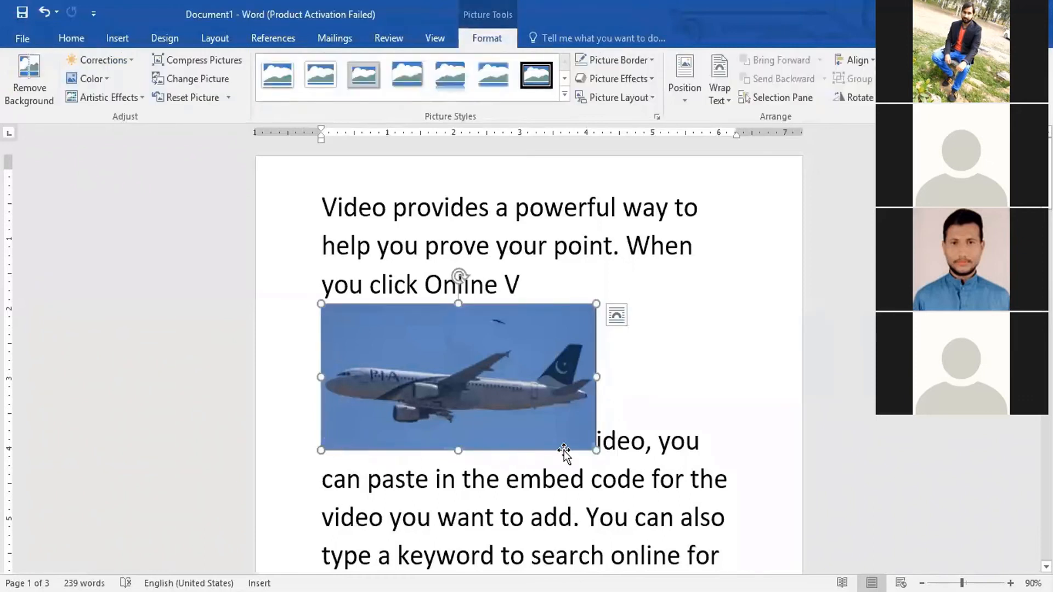
left_click_drag(364, 406, 319, 514)
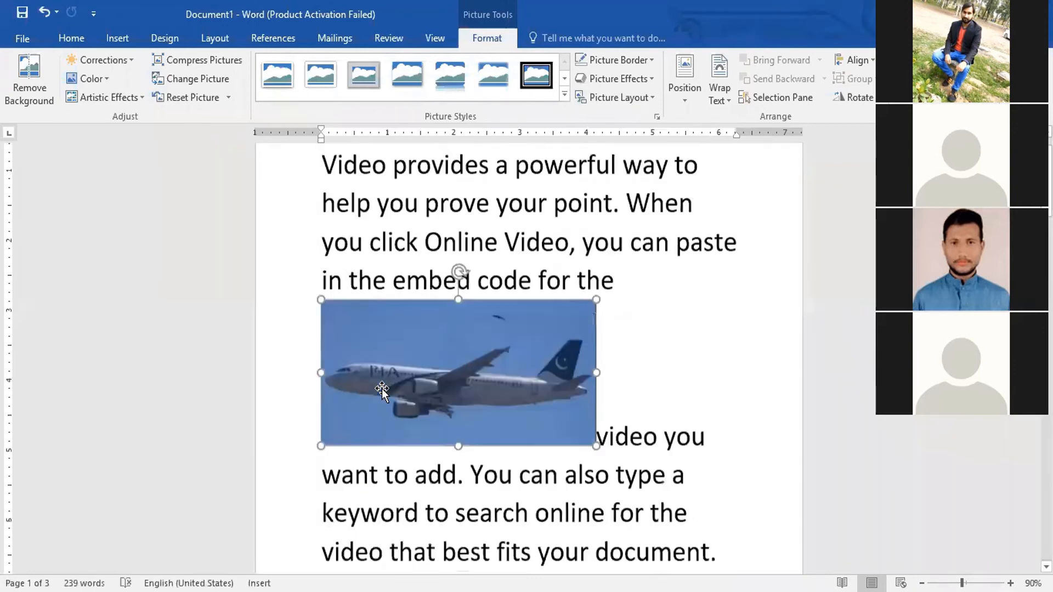
scroll(447, 385, "down", 2)
left_click(687, 387)
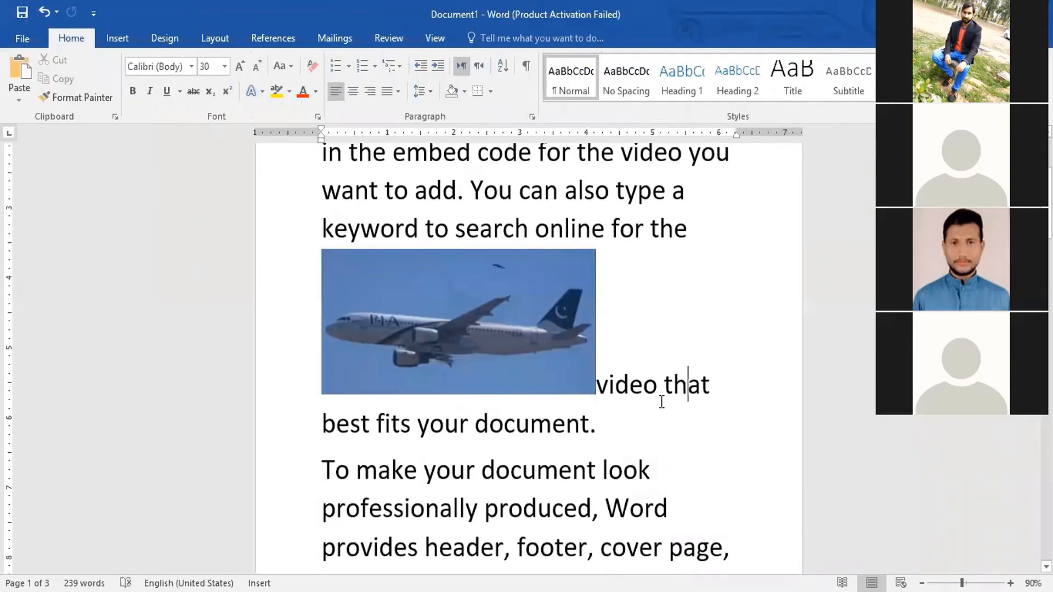
Move the in-line airplane picture back up the first paragraph, directly before "help you prove your point".
scroll(661, 400, "up", 2)
left_click(535, 511)
left_click_drag(535, 512, 313, 300)
left_click_drag(353, 271, 314, 241)
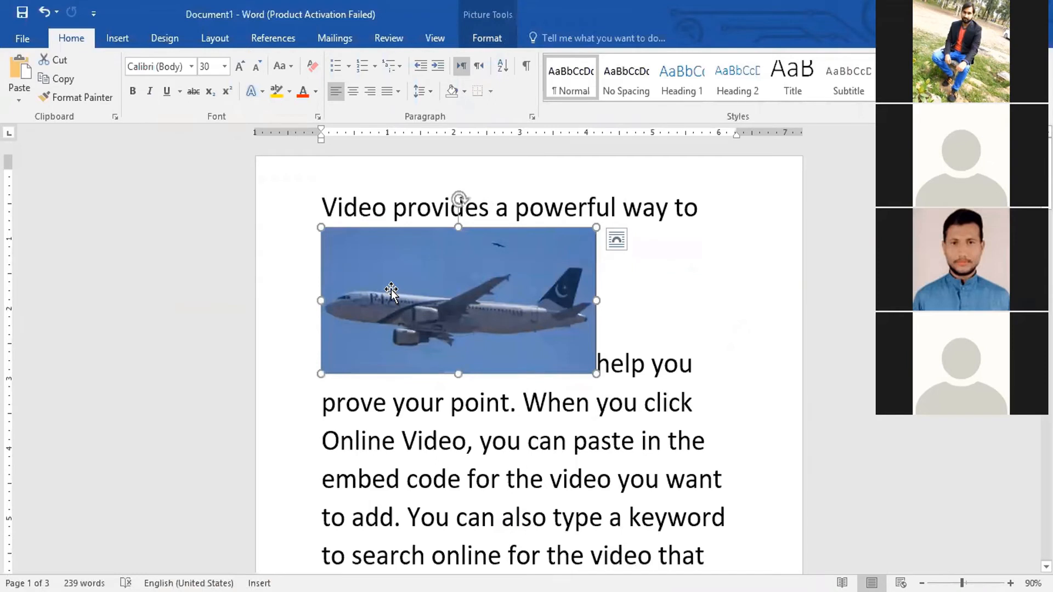
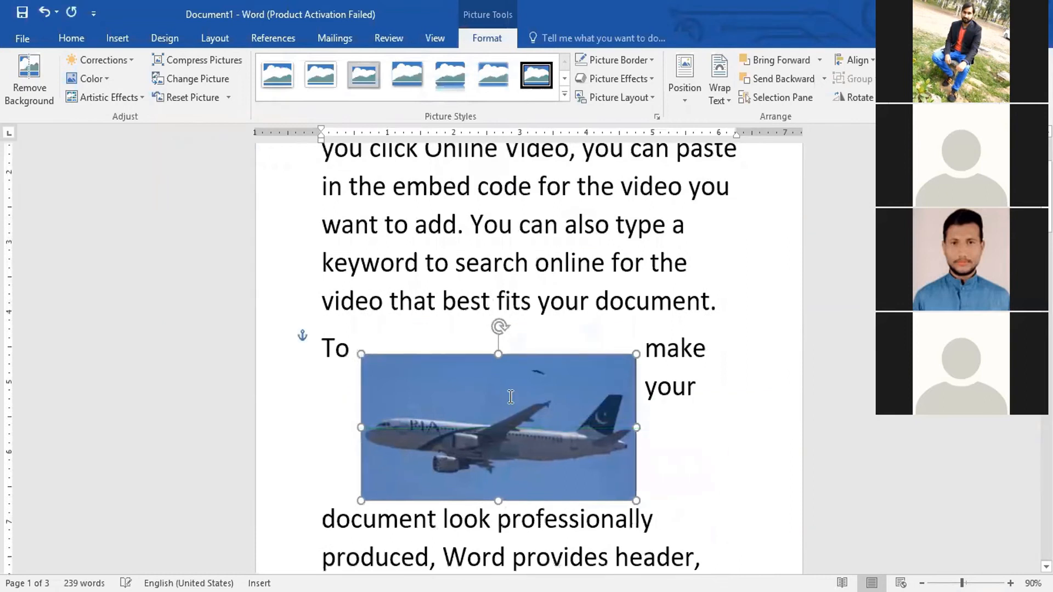
Move the square-wrapped airplane picture up from the second paragraph to the horizontal center of the first paragraph, between "in" and "the".
left_click_drag(516, 252, 538, 266)
scroll(514, 377, "up", 3)
left_click_drag(515, 378, 516, 212)
scroll(525, 246, "up", 3)
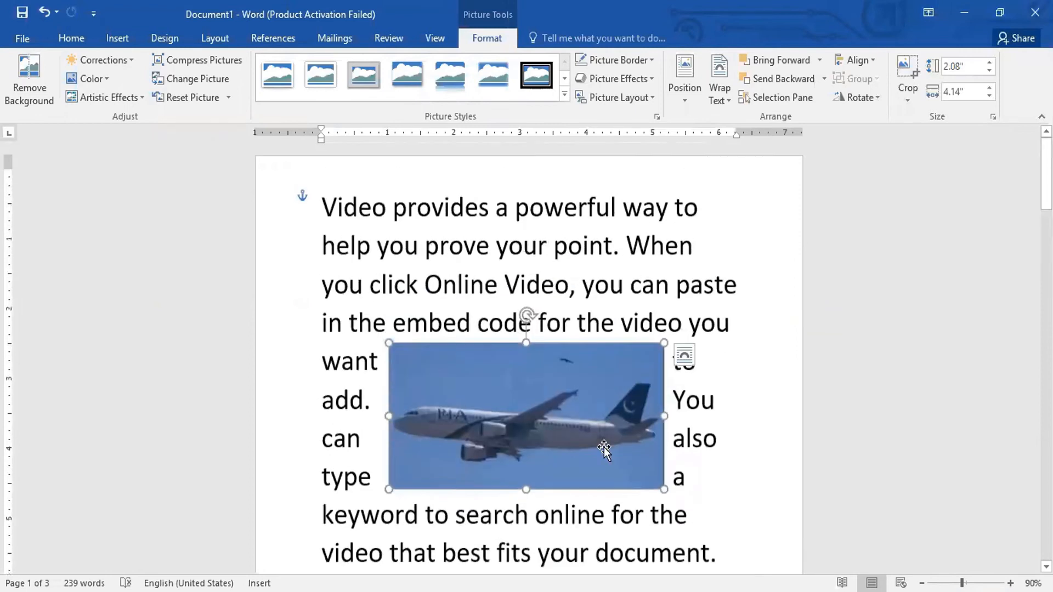
left_click_drag(565, 429, 546, 340)
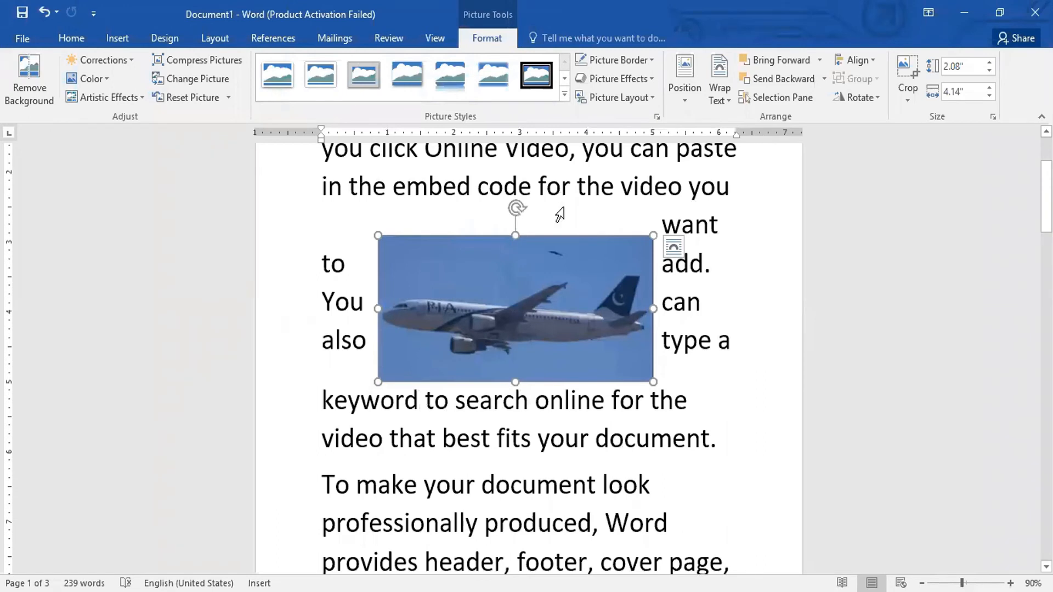
scroll(559, 214, "up", 3)
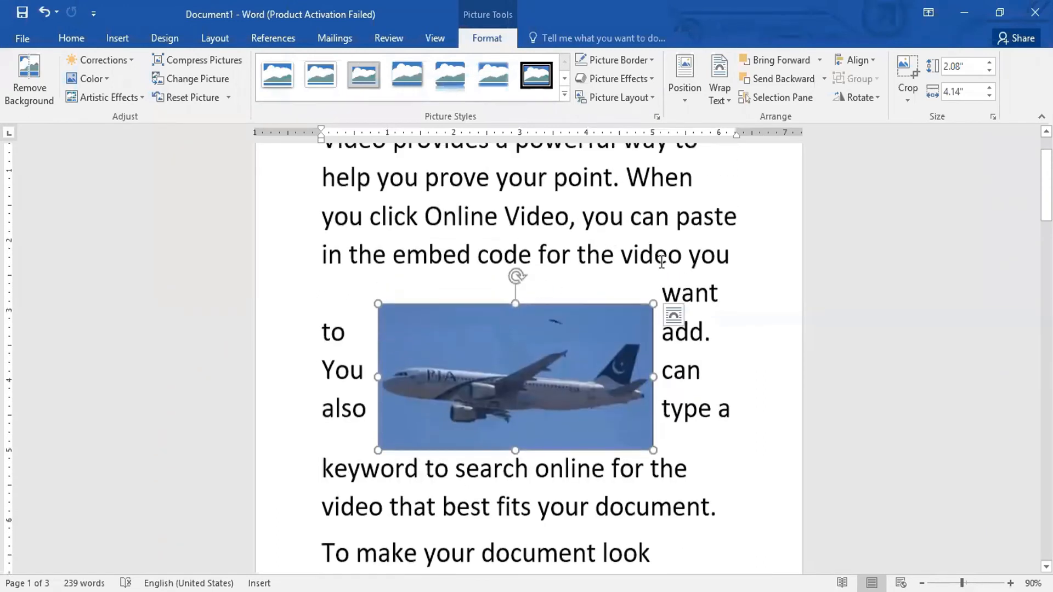
left_click_drag(573, 417, 558, 284)
scroll(555, 364, "up", 3)
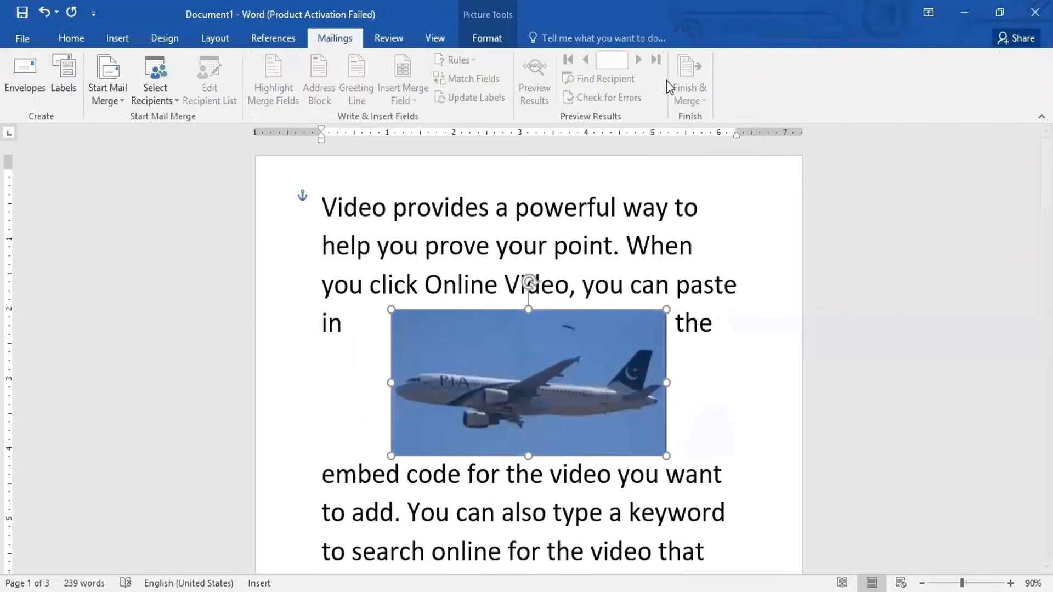
Apply Tight text wrapping to the airplane picture and reposition it within the first paragraph.
left_click(485, 38)
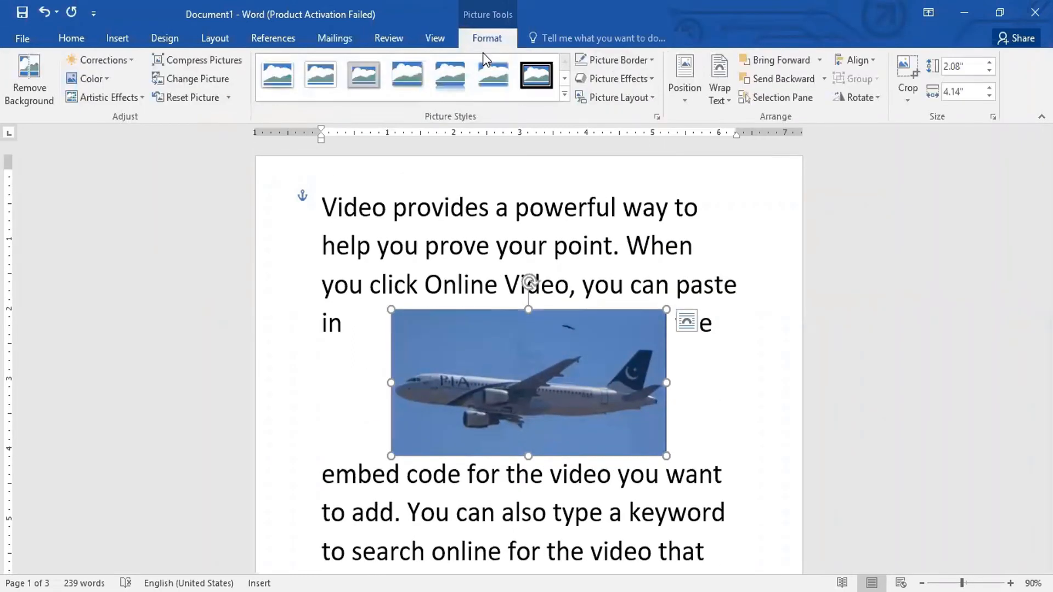
left_click(723, 101)
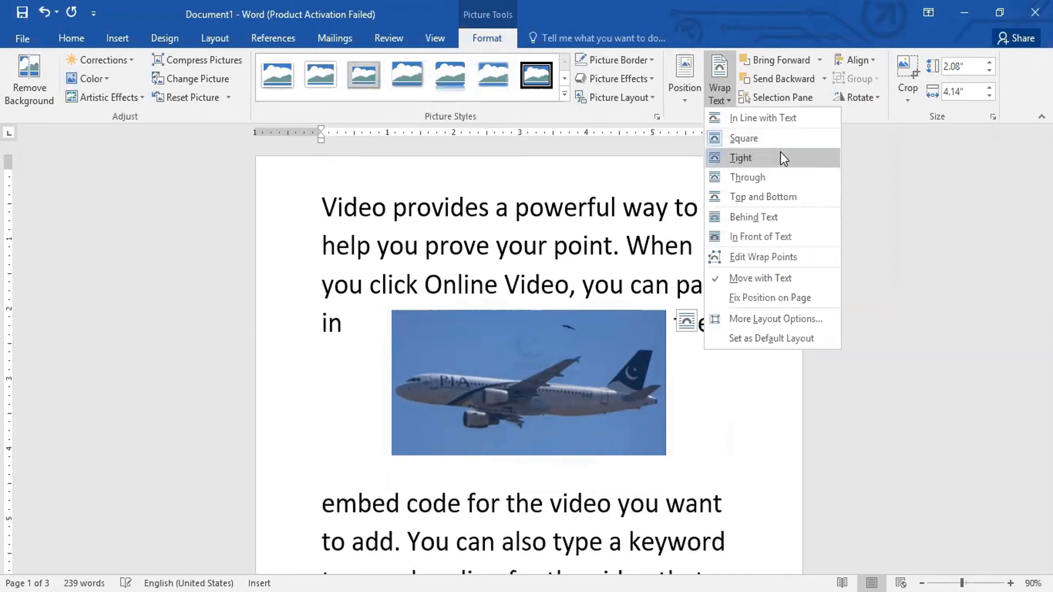
left_click(781, 153)
scroll(531, 305, "down", 2)
mouse_move(532, 306)
left_mouse_down()
mouse_move(510, 453)
mouse_move(518, 324)
mouse_move(535, 347)
mouse_move(519, 310)
left_mouse_up()
Apply Through text wrapping to the airplane picture and move it through the first paragraph to the center above the text.
left_click(719, 93)
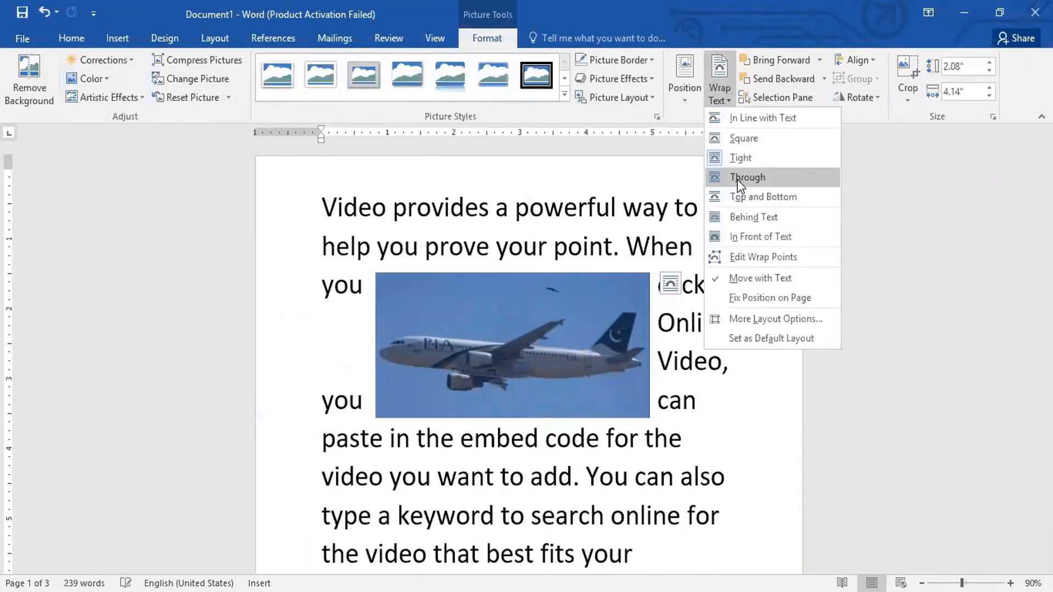
left_click(737, 178)
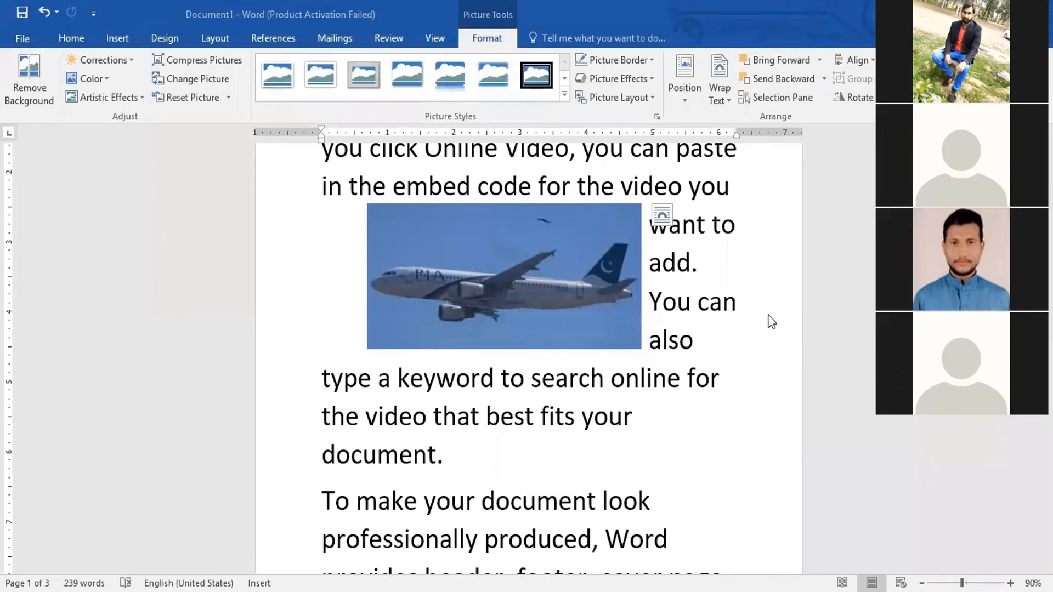
scroll(771, 322, "up", 3)
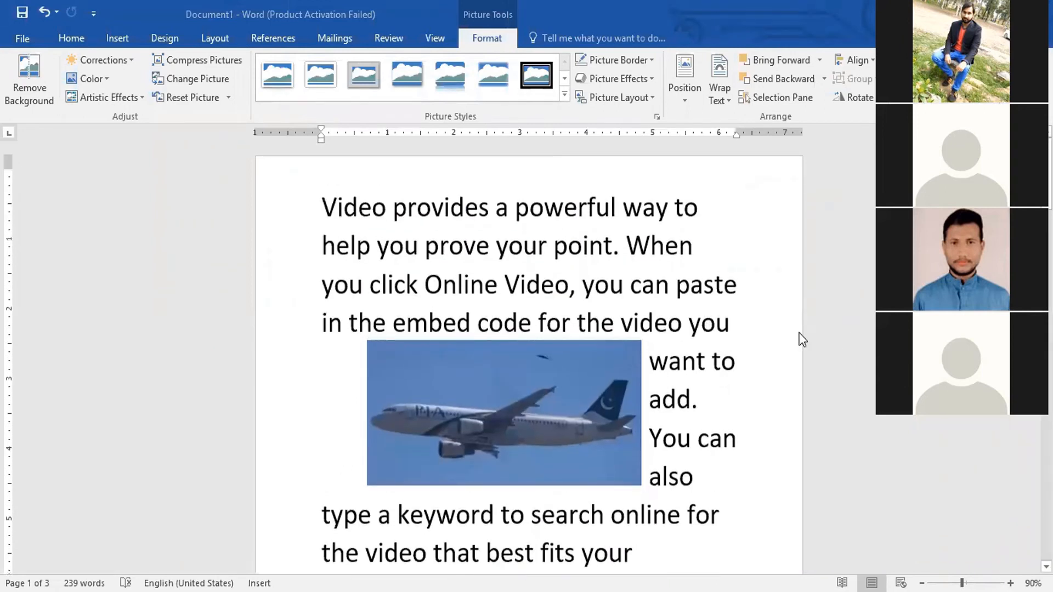
left_click_drag(518, 396, 526, 286)
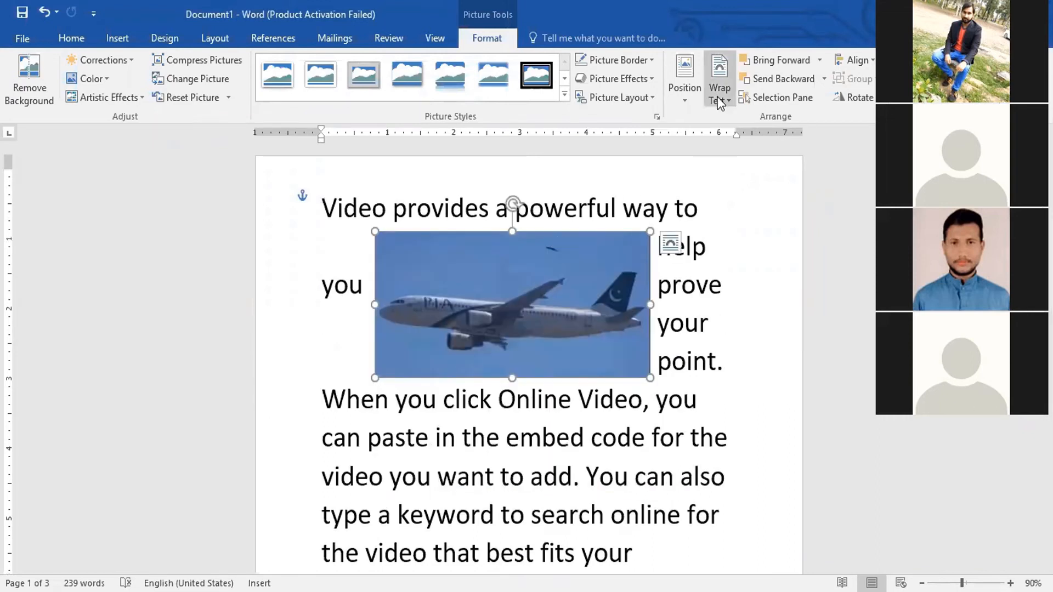
left_click(720, 102)
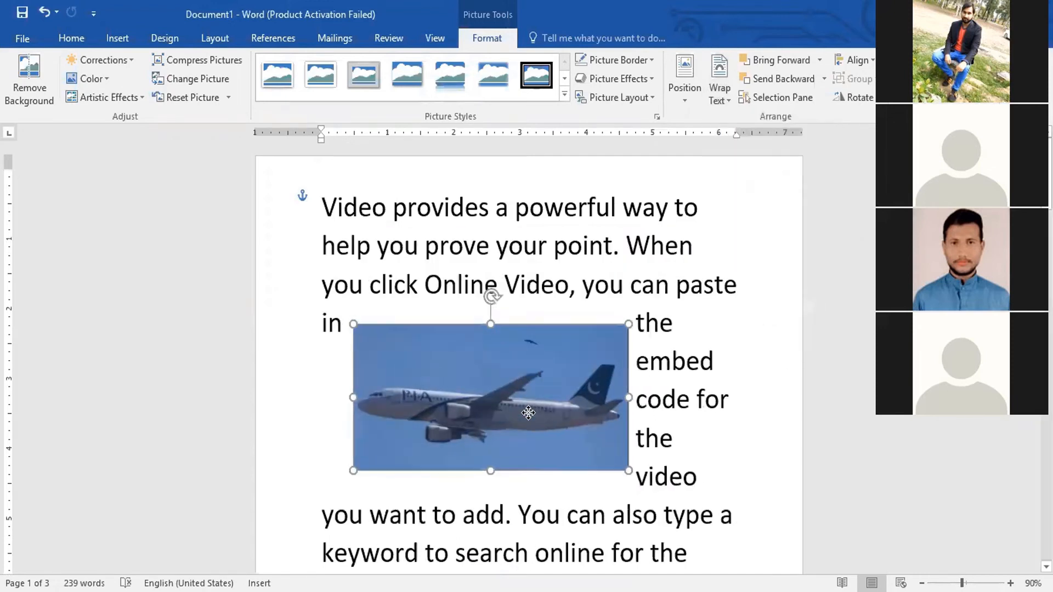
left_click_drag(491, 396, 526, 296)
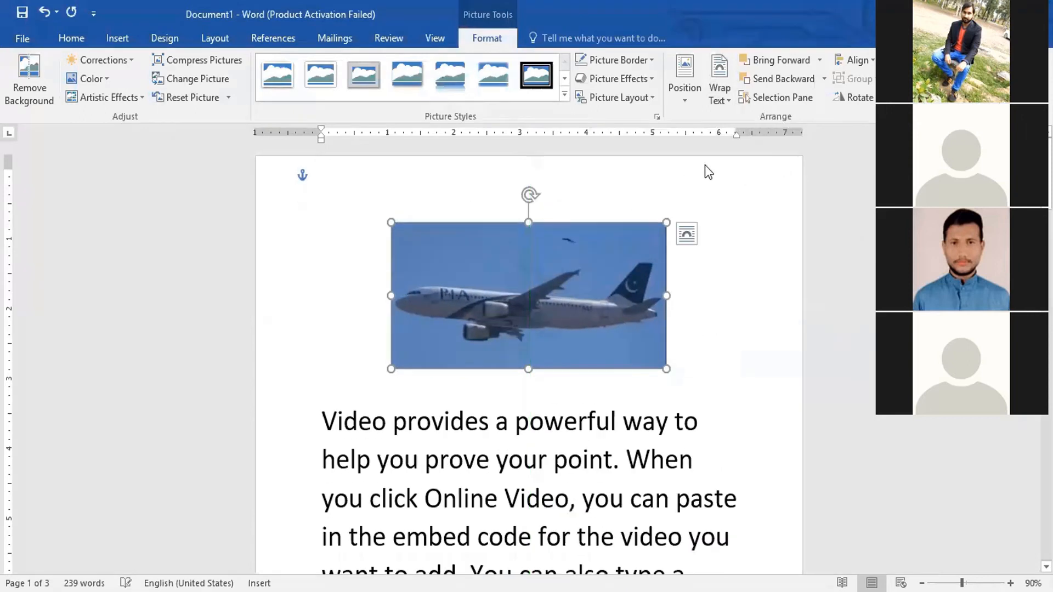
Apply Top and Bottom wrapping to the airplane picture and move it down between "You can also type a" and "keyword to search".
left_click(716, 92)
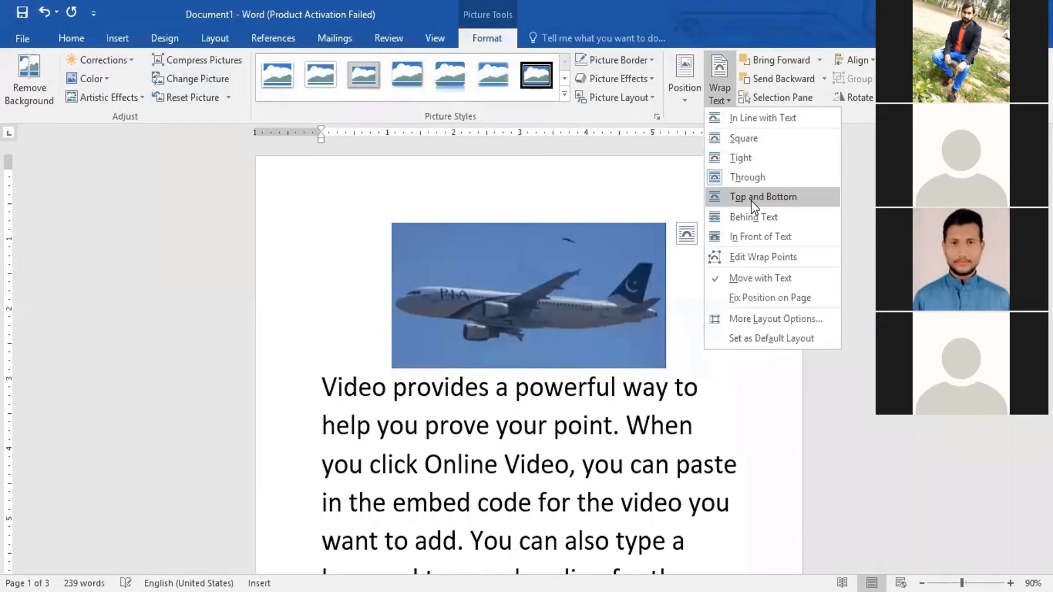
left_click(752, 207)
left_click_drag(486, 247, 496, 369)
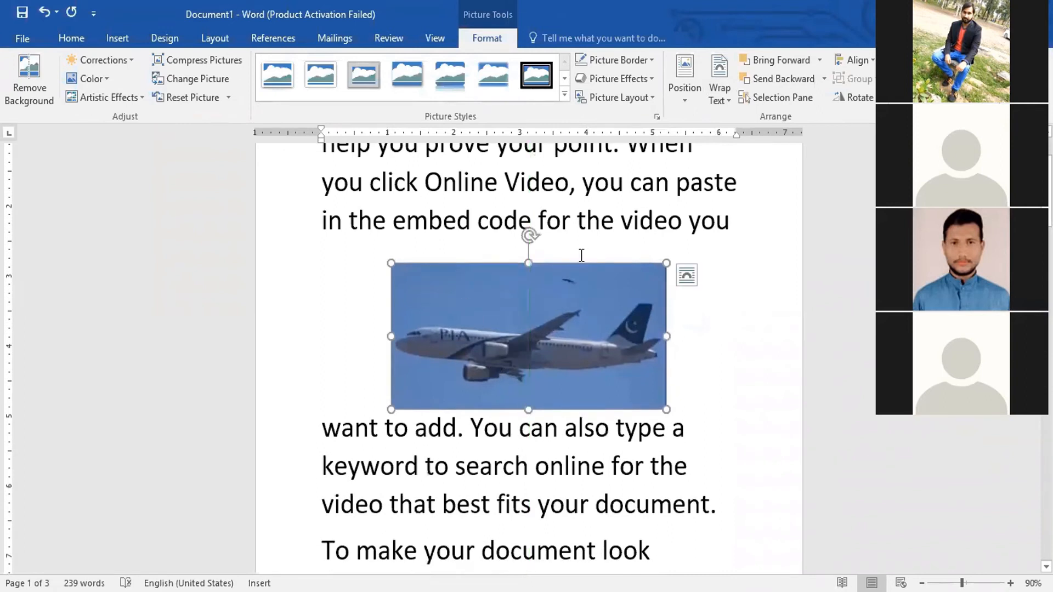
scroll(493, 417, "down", 2)
mouse_move(493, 331)
left_mouse_down()
mouse_move(486, 427)
mouse_move(492, 317)
left_mouse_up()
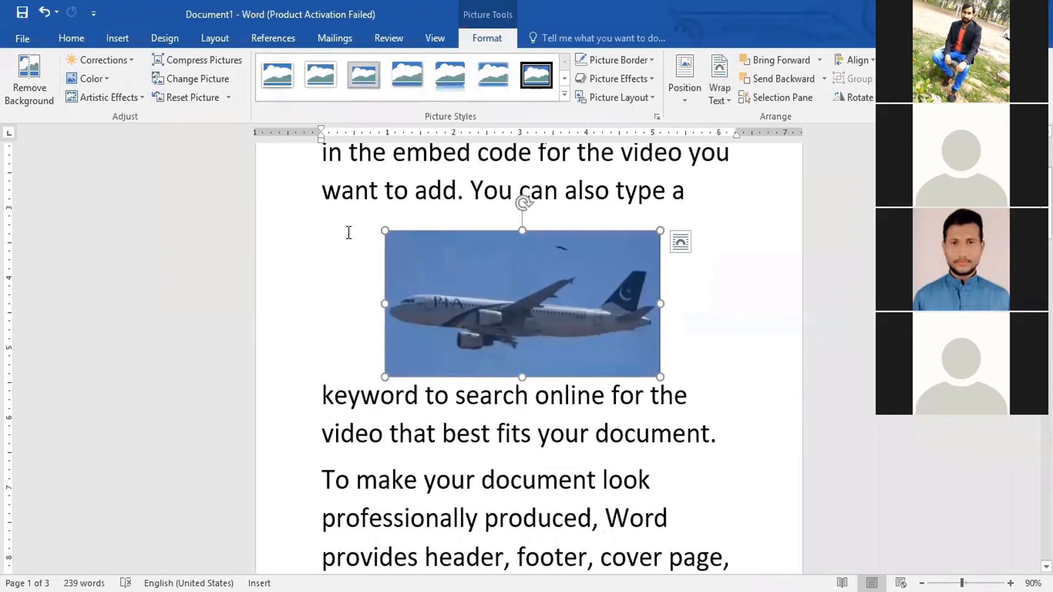
left_click_drag(590, 260, 520, 284)
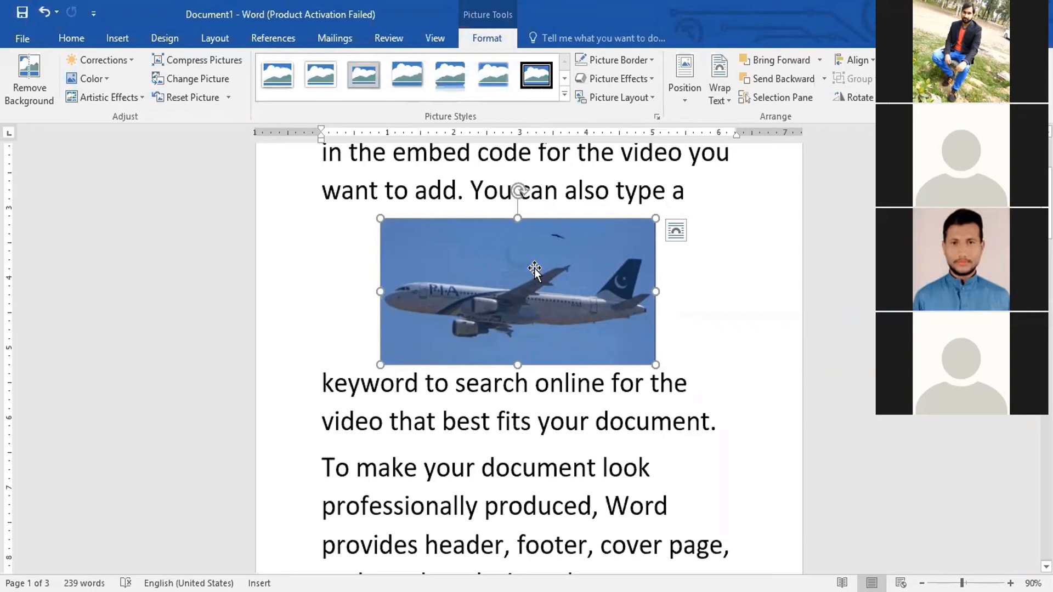
Set the airplane picture's wrapping to In Front of Text and move it over the middle of the first paragraph.
left_click(716, 89)
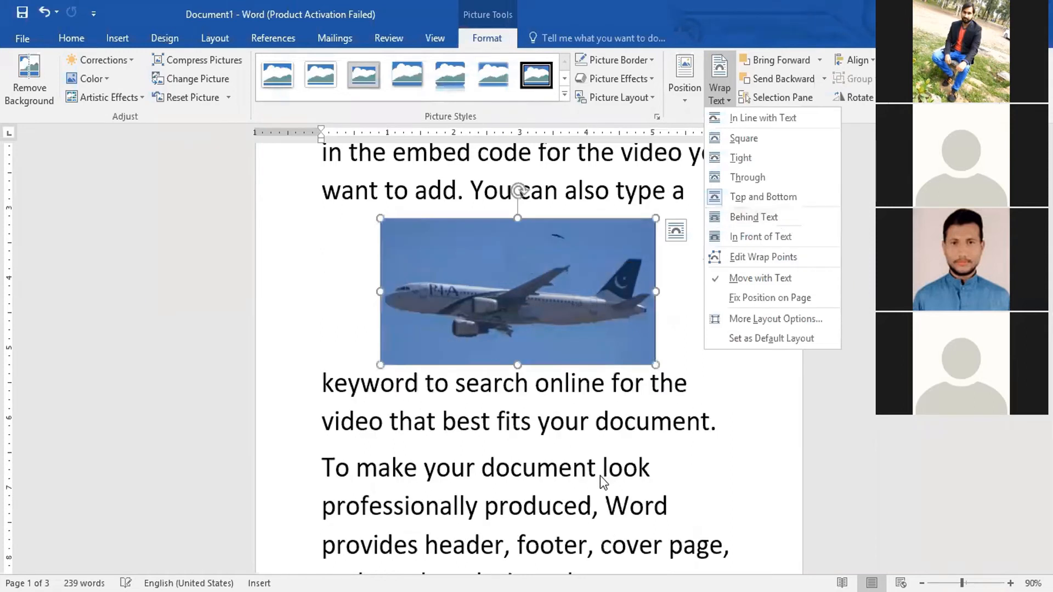
left_click(549, 267)
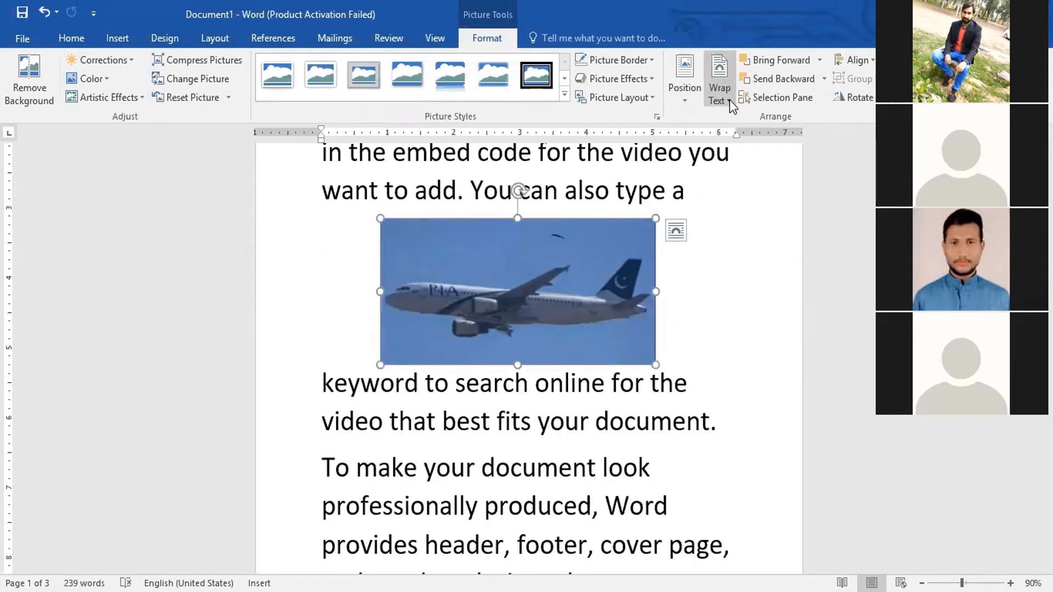
left_click(729, 100)
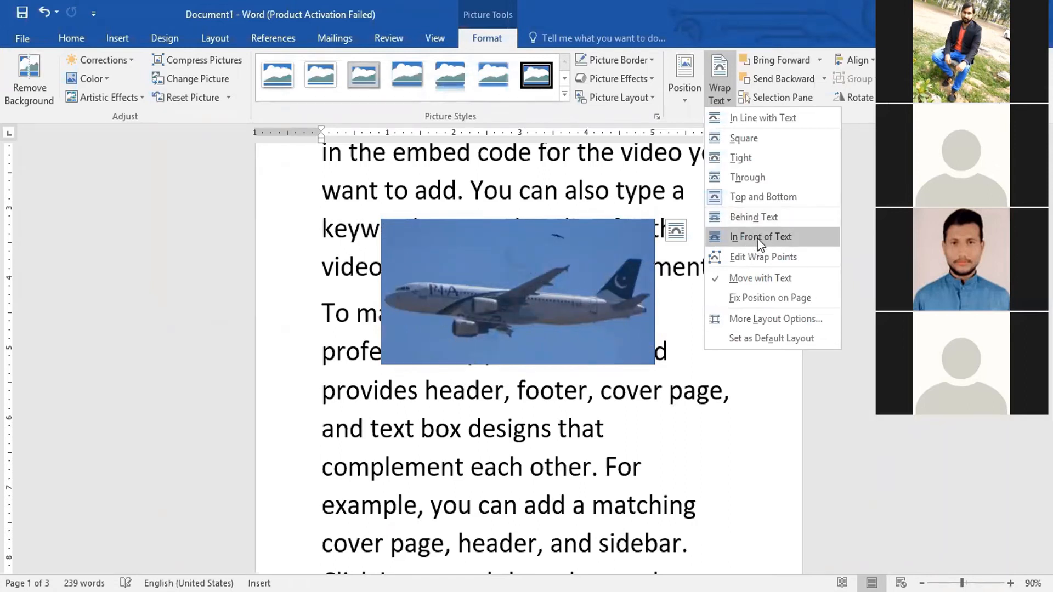
left_click(758, 238)
left_click_drag(573, 232, 532, 220)
scroll(558, 392, "up", 5)
left_click_drag(493, 443, 522, 322)
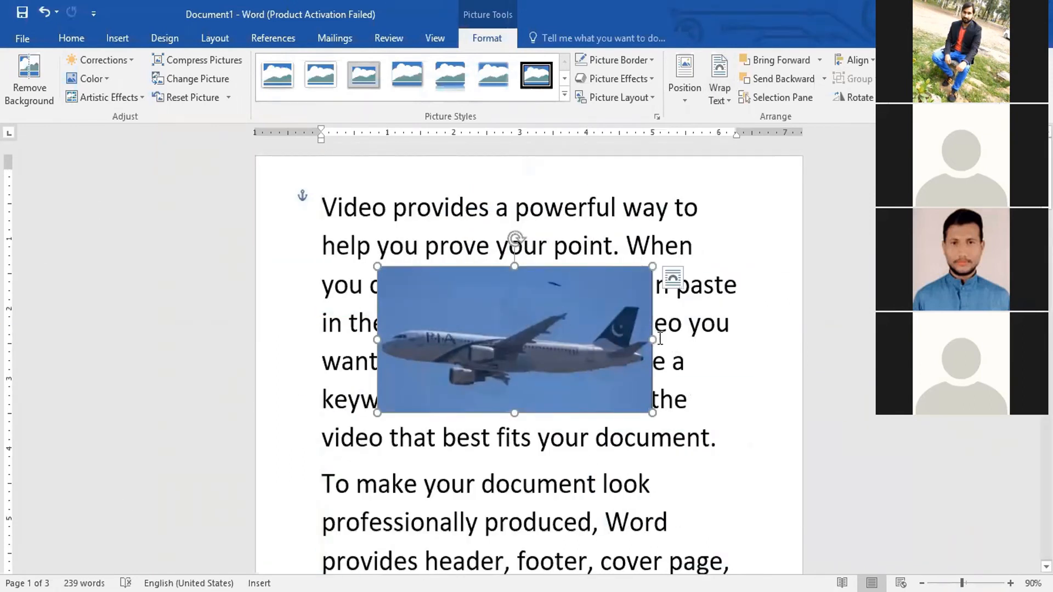
Resize the airplane picture to a narrower, taller shape and place it over the start of the first paragraph.
left_click_drag(652, 333, 537, 404)
left_click_drag(439, 349, 320, 251)
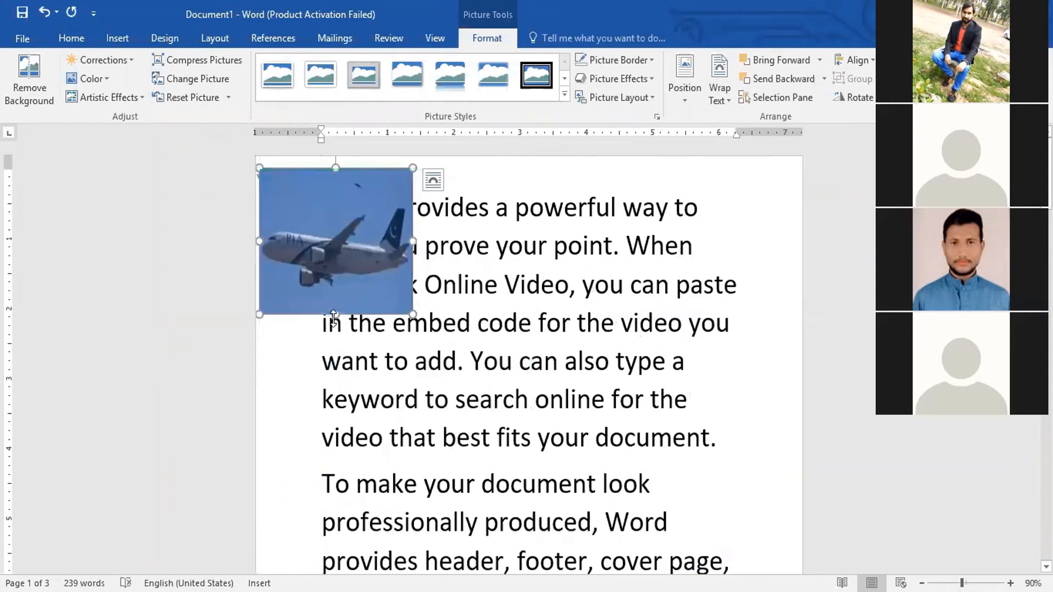
left_click_drag(333, 316, 332, 361)
left_click_drag(413, 265, 401, 265)
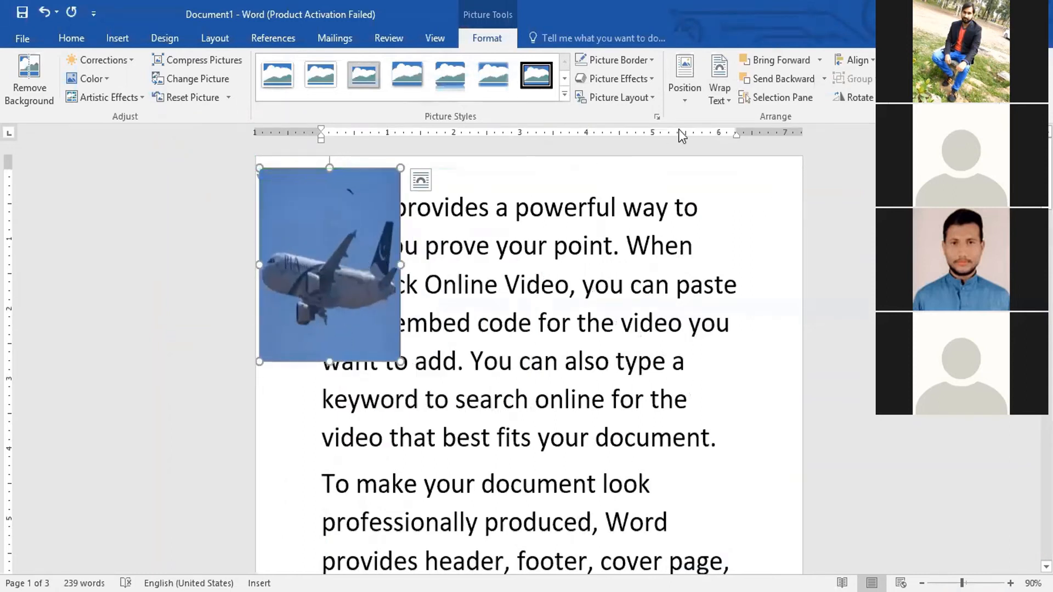
Move the airplane picture back over the middle of the first paragraph, centered between the margins.
left_click_drag(333, 265, 628, 402)
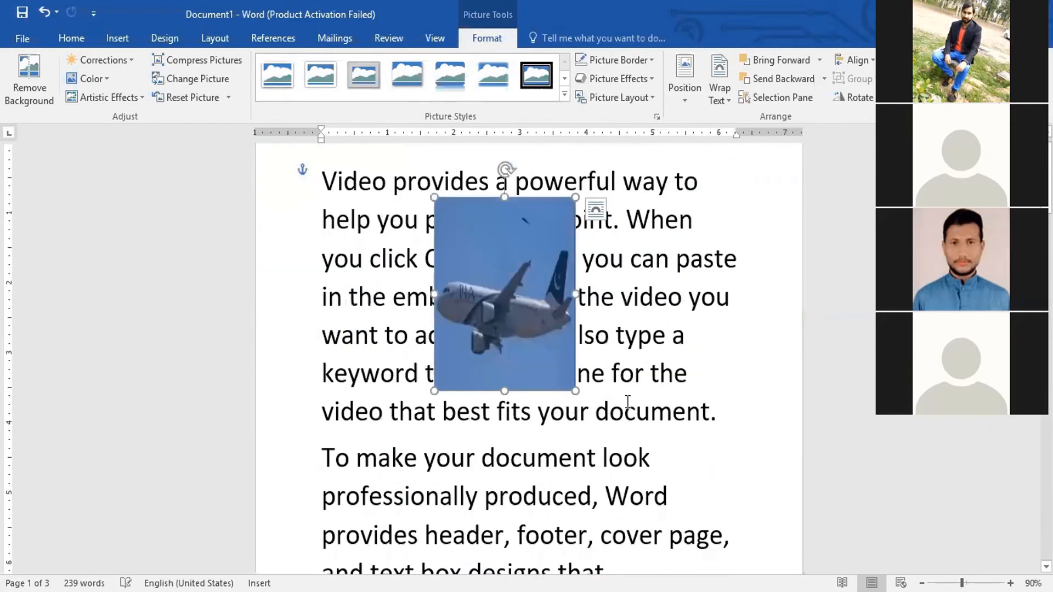
scroll(403, 231, "up", 1)
left_click(324, 206)
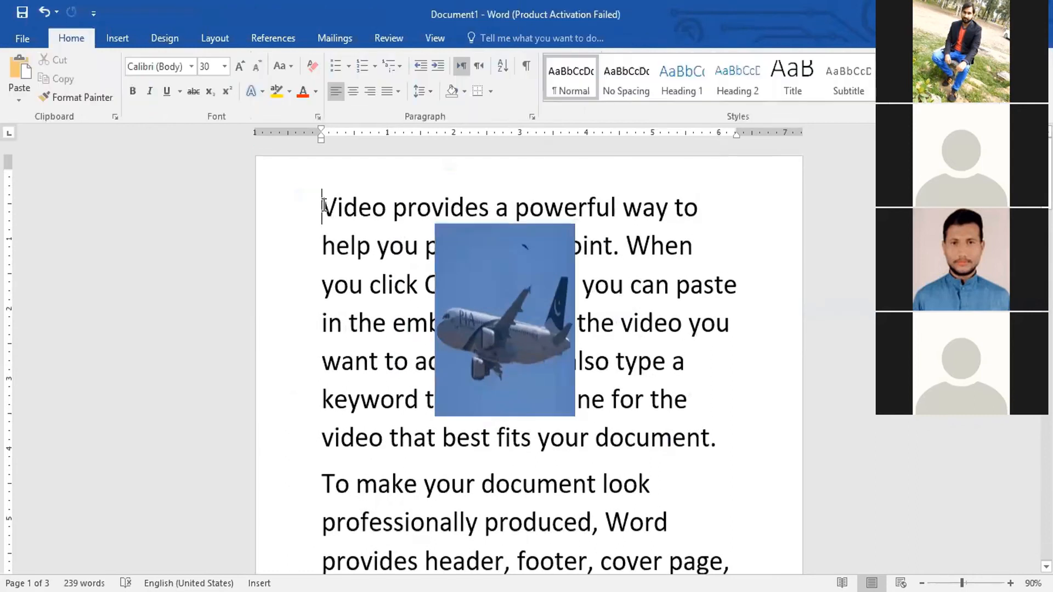
left_click(483, 251)
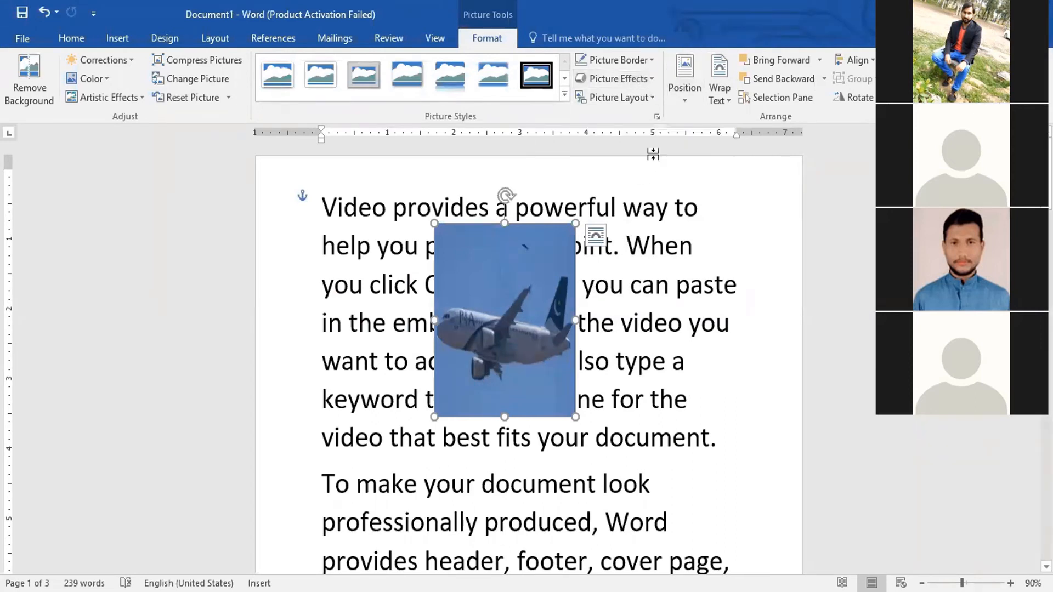
left_click_drag(492, 333, 516, 371)
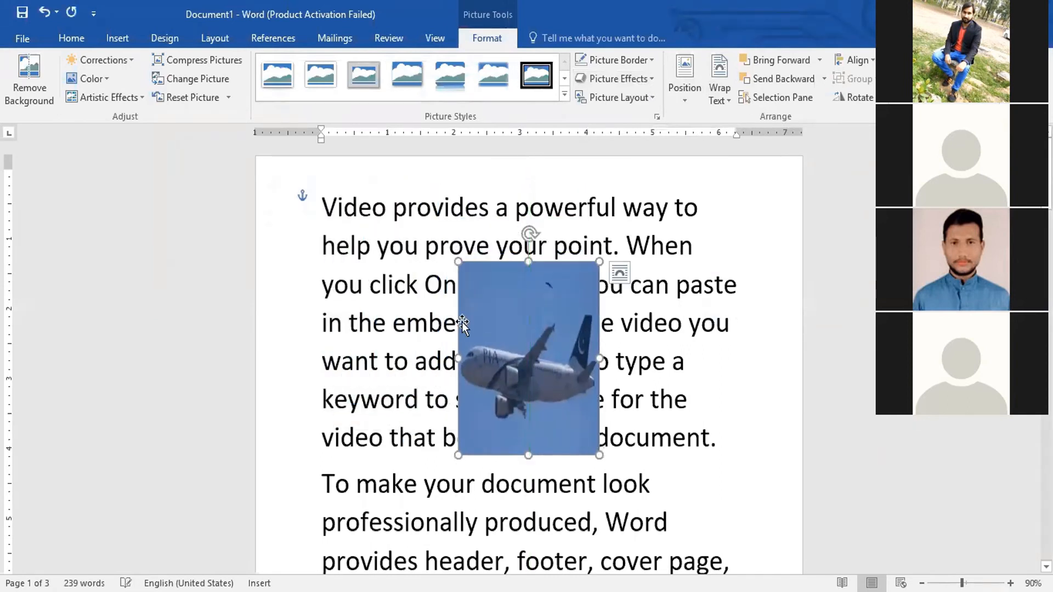
Insert filler text beginning "fdf fdf fd fsdf" before "Video provides" at the start of the first paragraph.
left_click(329, 207)
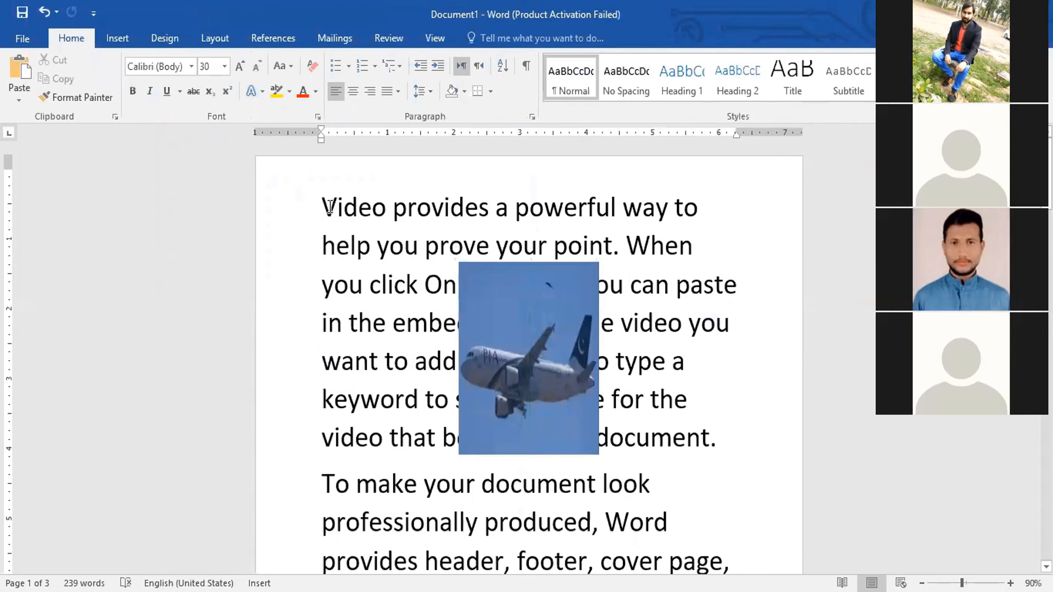
key("Left")
type("fdf fdf fd fsd")
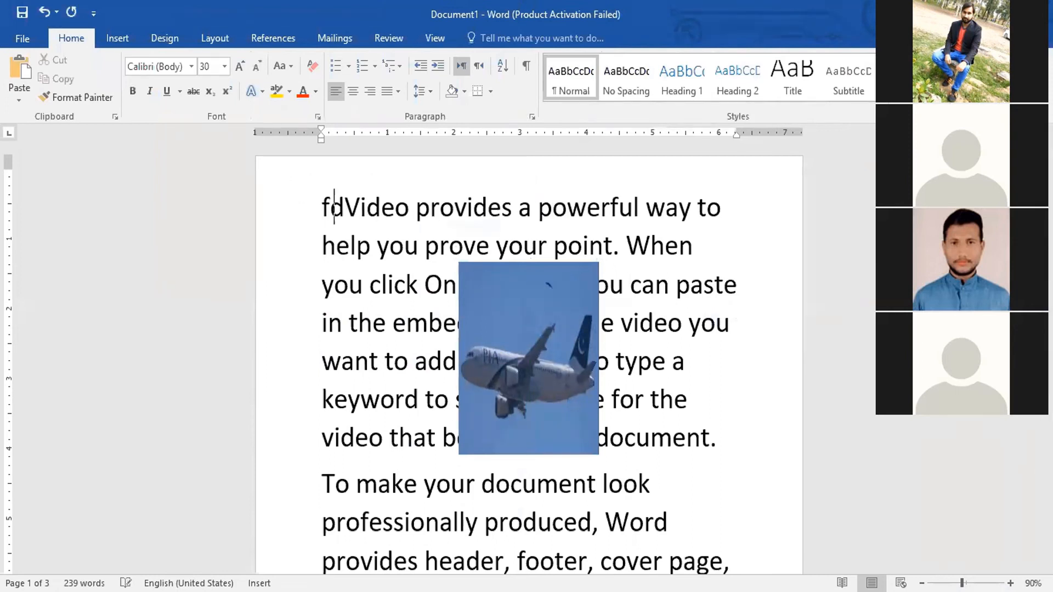
type("f  ffdsfdsf dsf sd fdsfsd df sd")
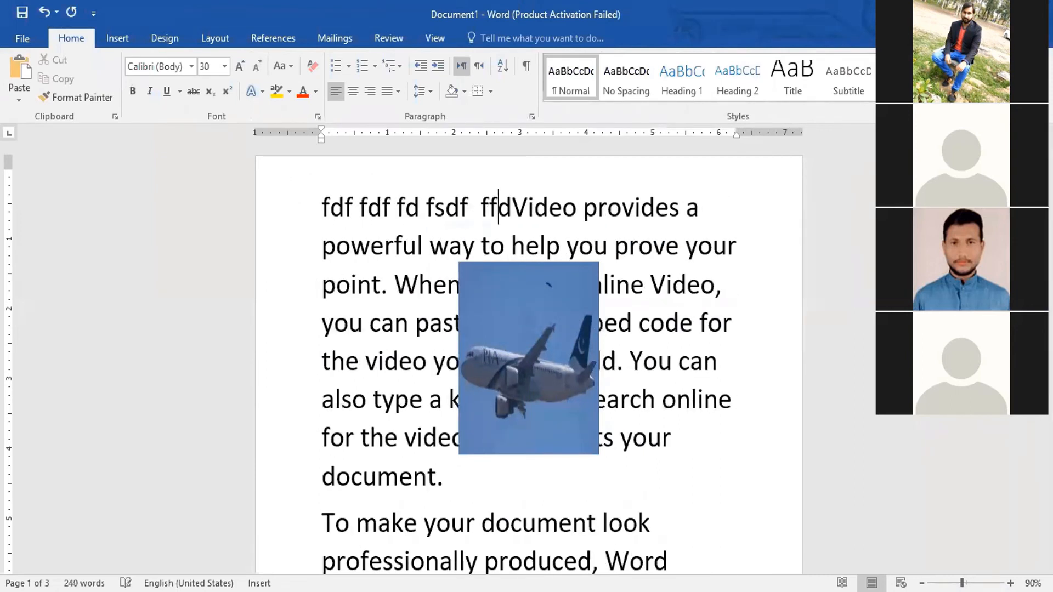
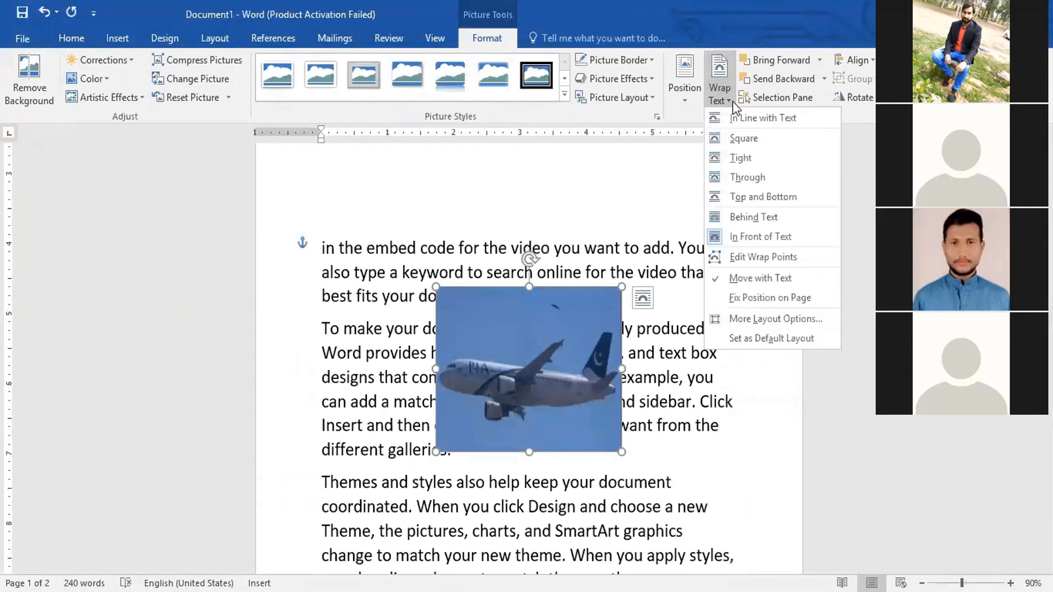
Edit the airplane picture's wrap points, shifting the upper left point outward and back and the lower left point slightly upward.
left_click(758, 263)
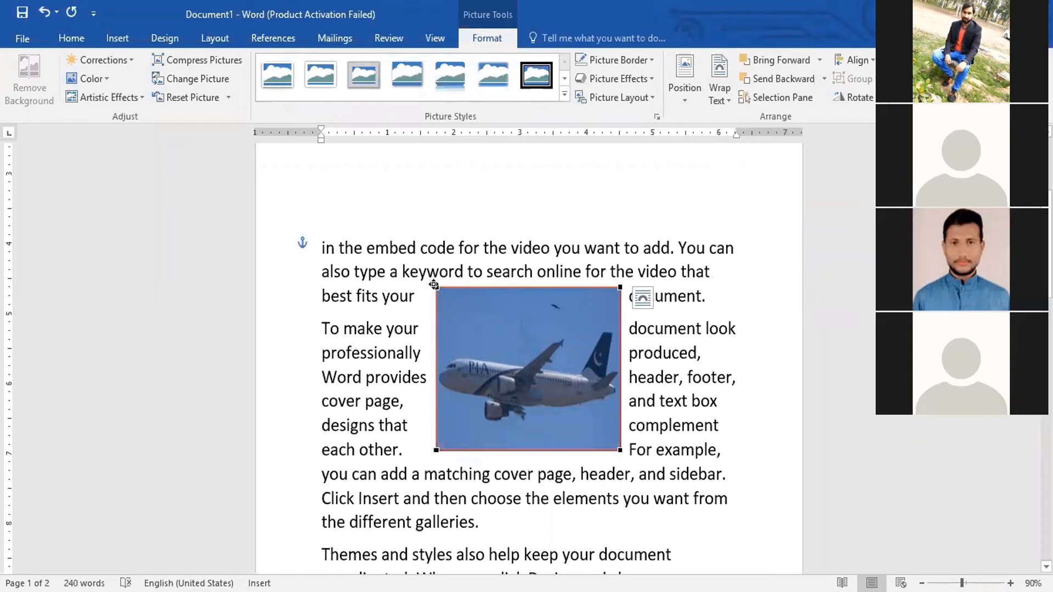
left_click_drag(435, 287, 388, 295)
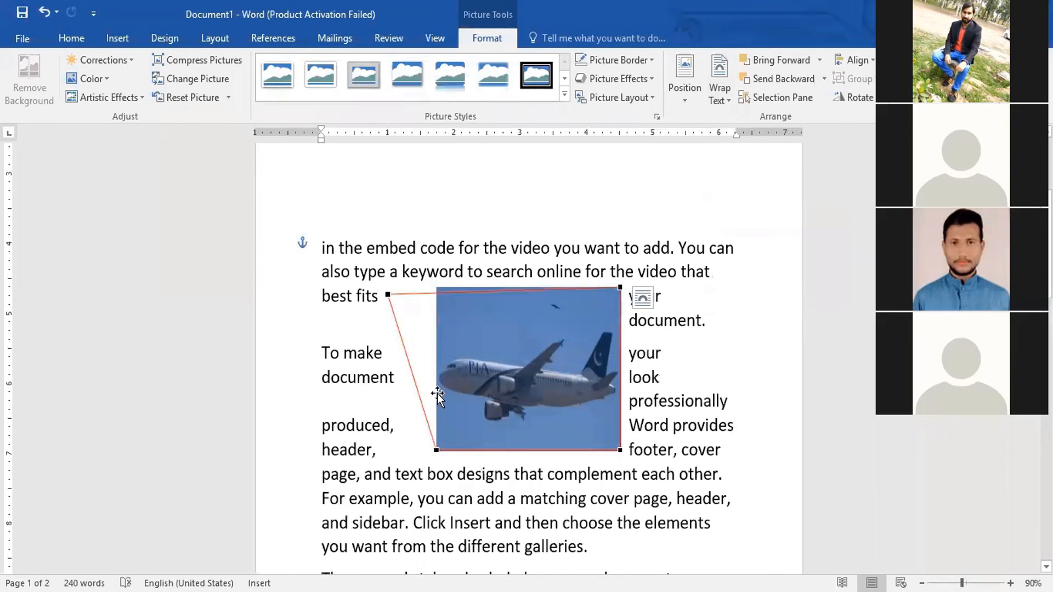
mouse_move(437, 452)
left_mouse_down()
mouse_move(352, 435)
mouse_move(438, 438)
left_mouse_up()
left_click_drag(387, 295, 432, 299)
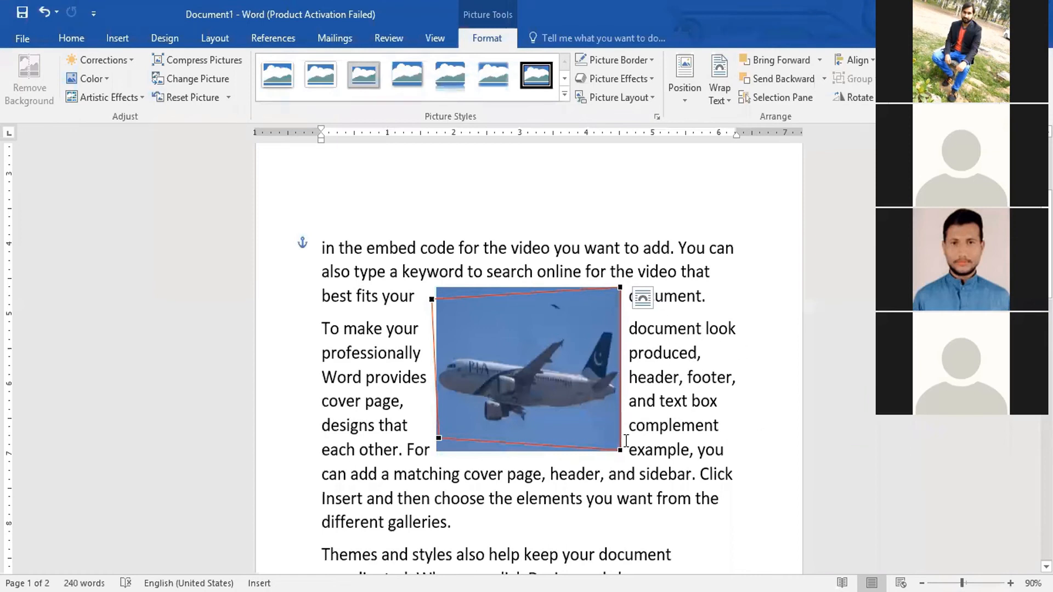
Try to pull both right wrap points outward beyond the airplane picture, and undo the two moves.
left_click_drag(618, 449, 654, 450)
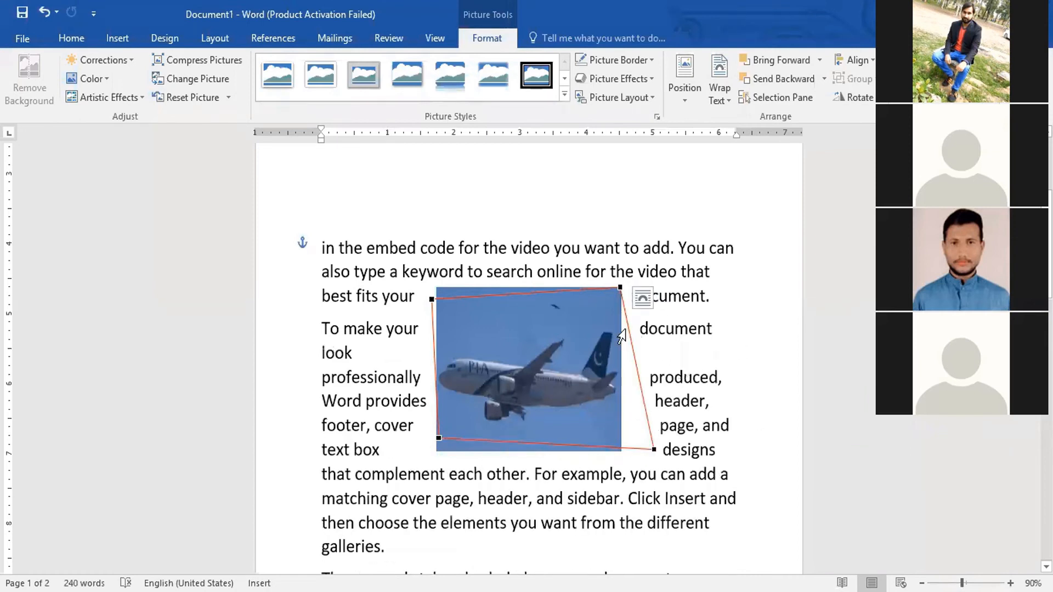
left_click_drag(621, 285, 665, 287)
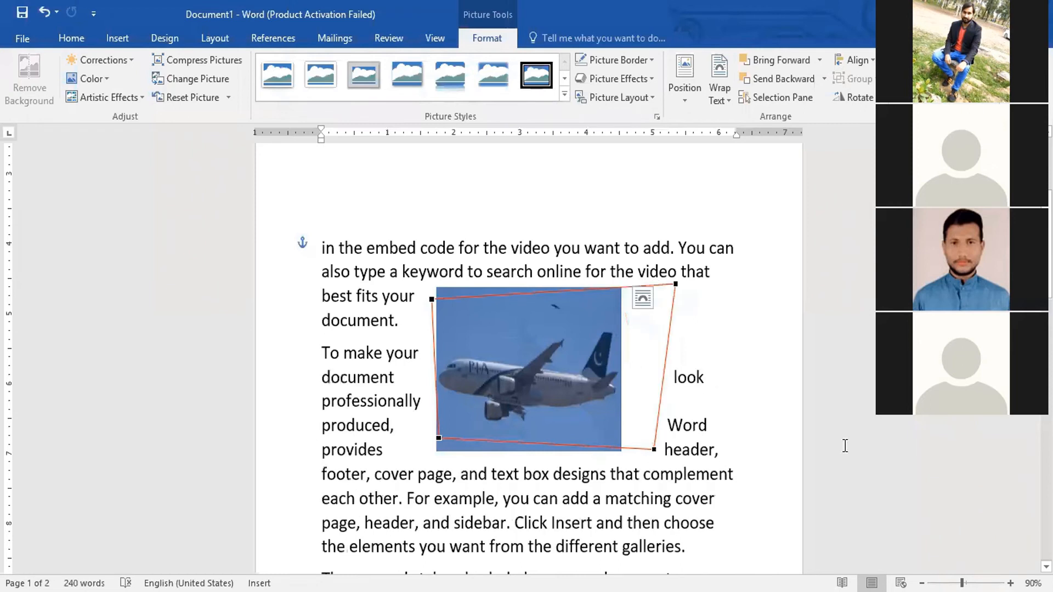
key("ctrl+z")
key("ctrl+z")
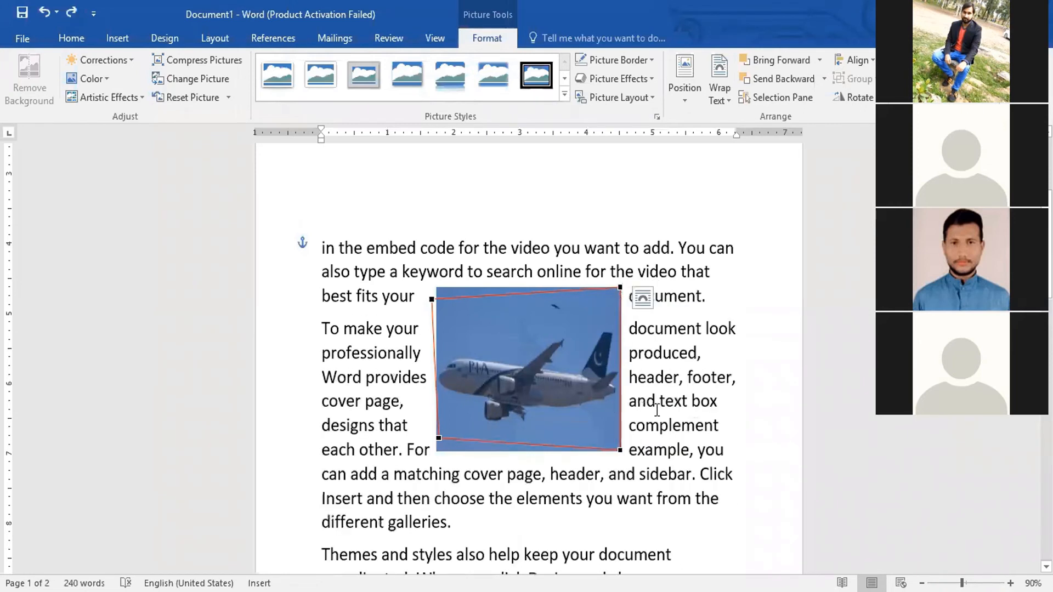
Resume wrap point editing on the airplane picture and pull both left wrap points outward into the text.
scroll(551, 377, "down", 2)
scroll(772, 143, "up", 3)
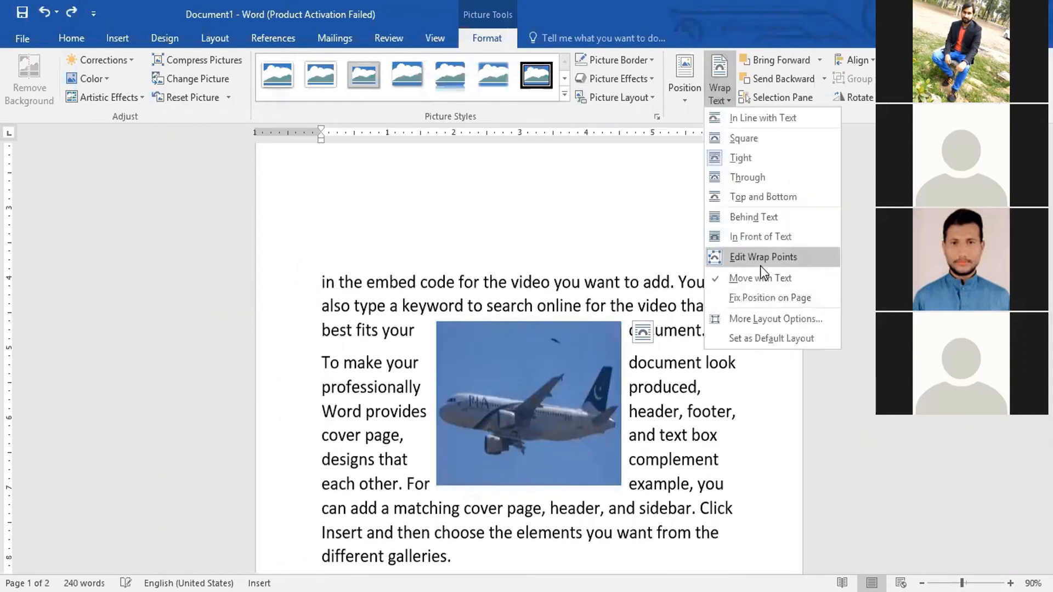
left_click(760, 266)
scroll(639, 192, "down", 2)
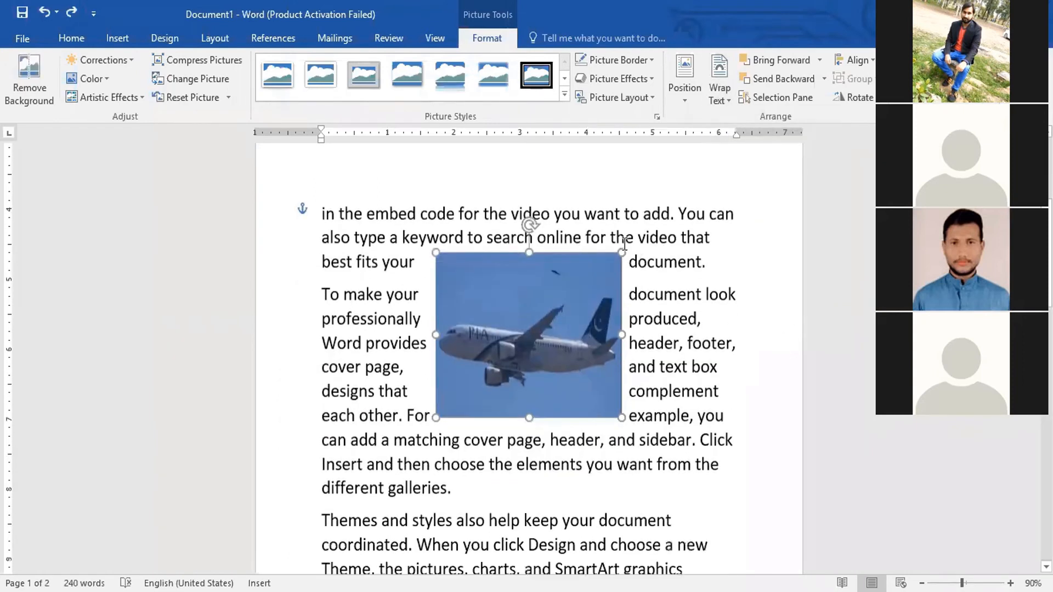
left_click(712, 94)
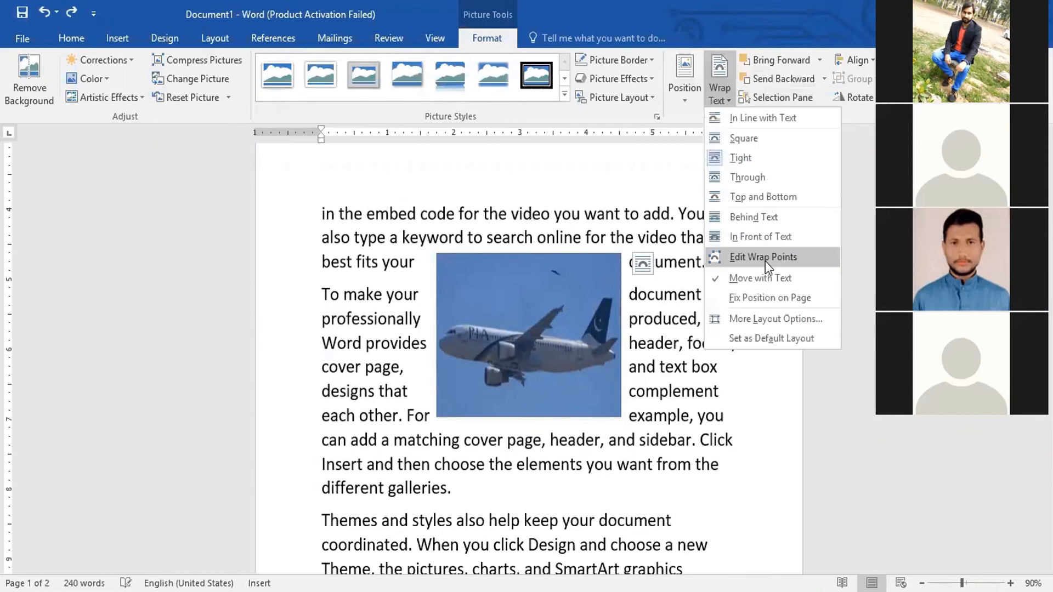
left_click(765, 261)
left_click(530, 369)
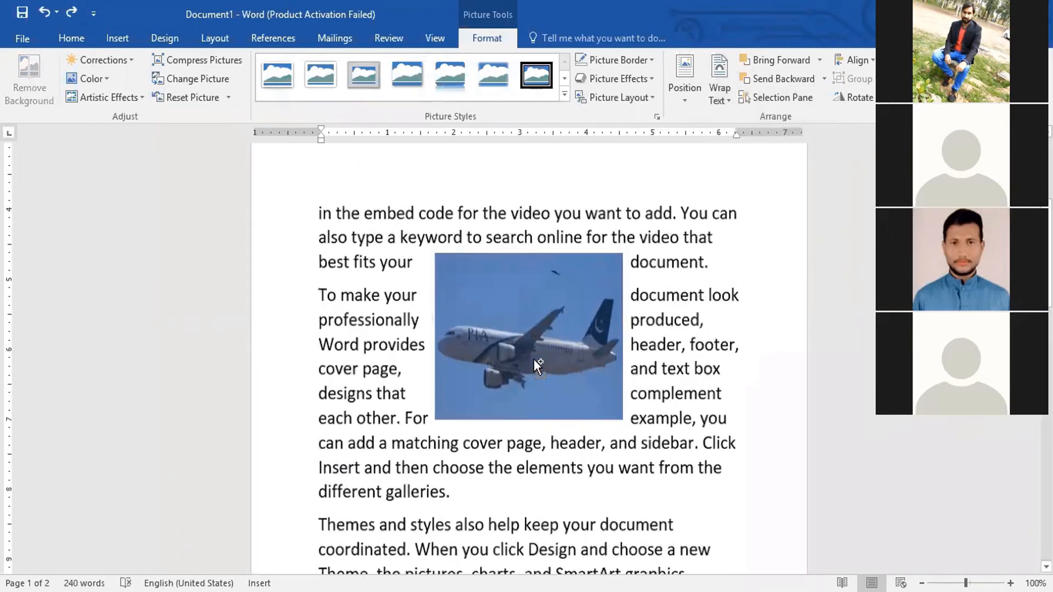
scroll(534, 359, "up", 7)
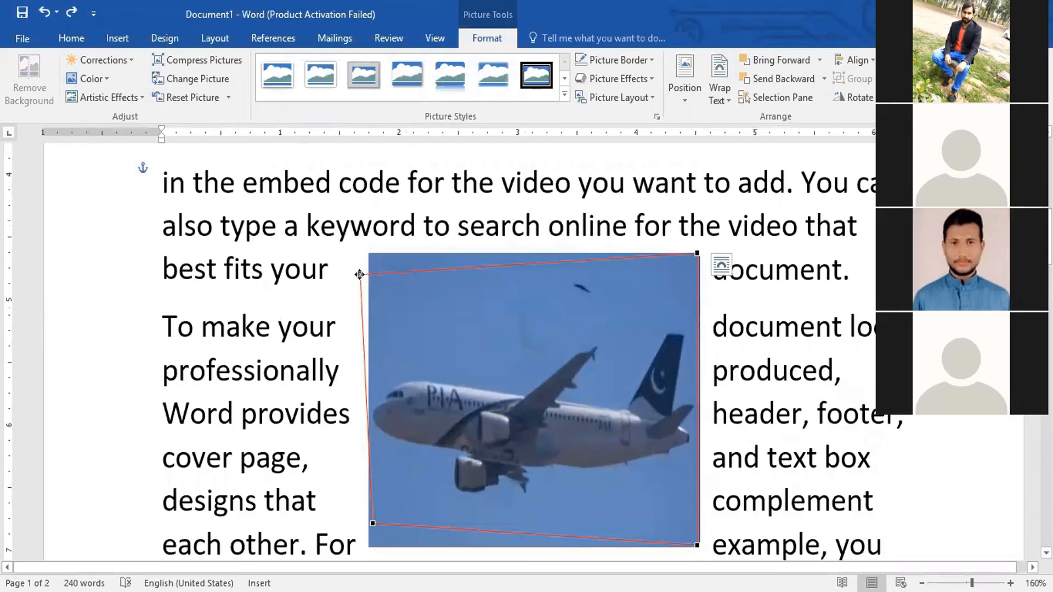
left_click_drag(360, 274, 345, 271)
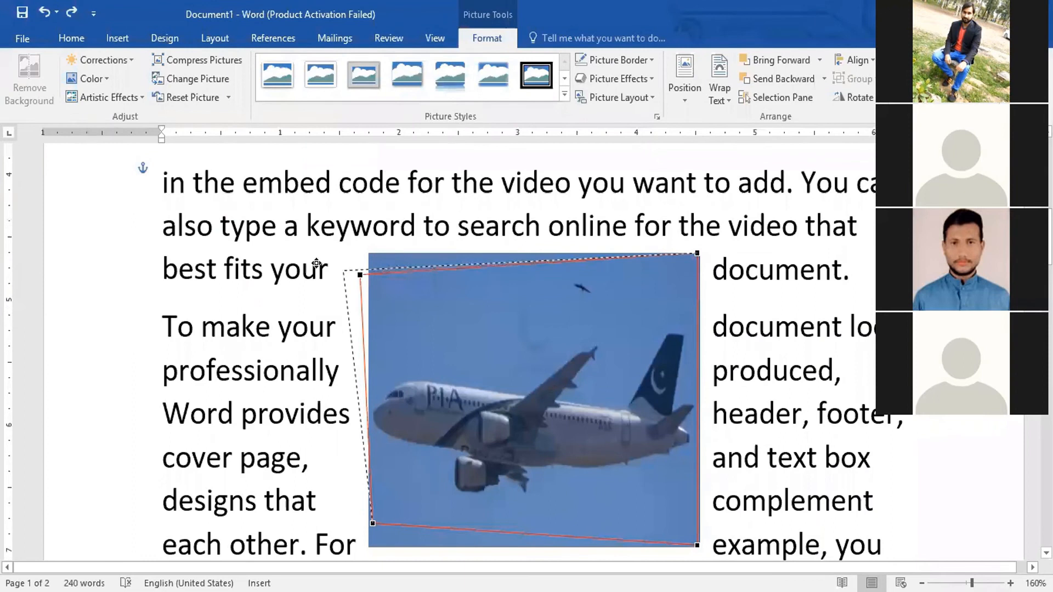
left_click_drag(190, 249, 317, 263)
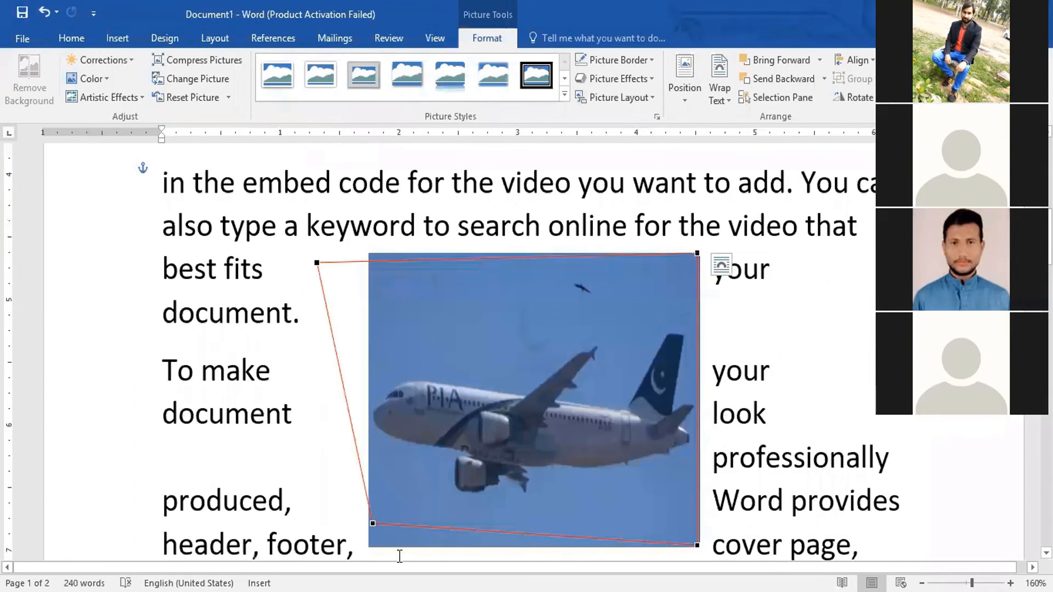
left_click_drag(349, 513, 305, 507)
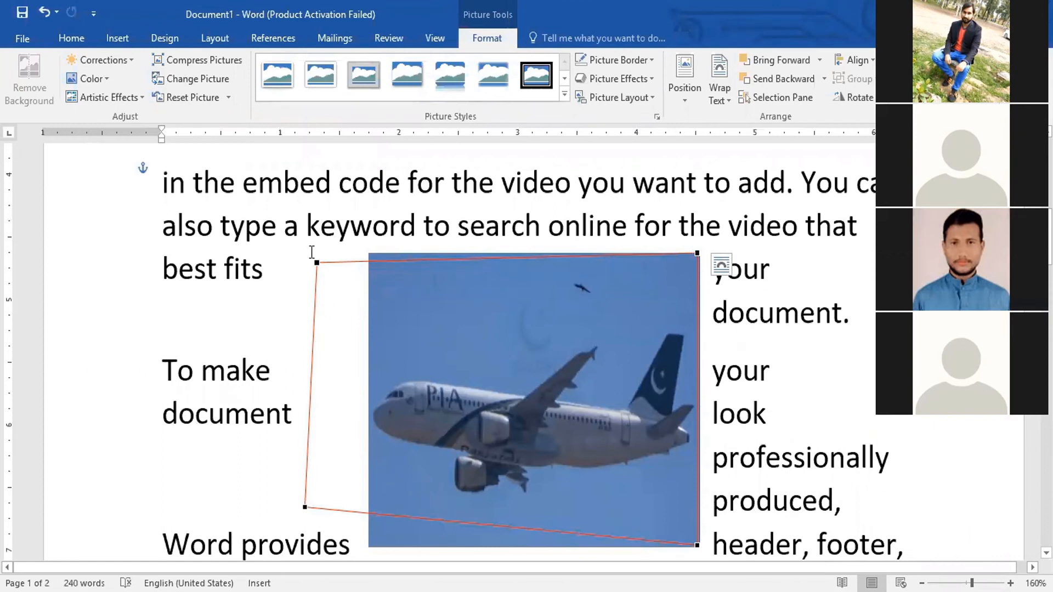
Bring the left wrap points back near the airplane picture's edge and pull both right points outward beyond the picture.
left_click_drag(317, 263, 360, 264)
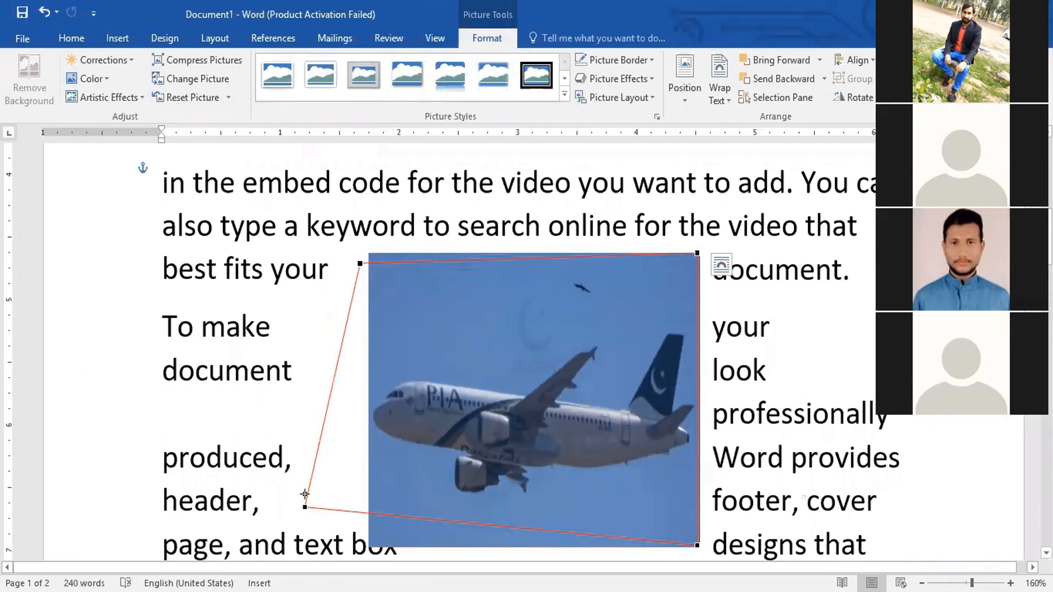
left_click_drag(305, 507, 355, 509)
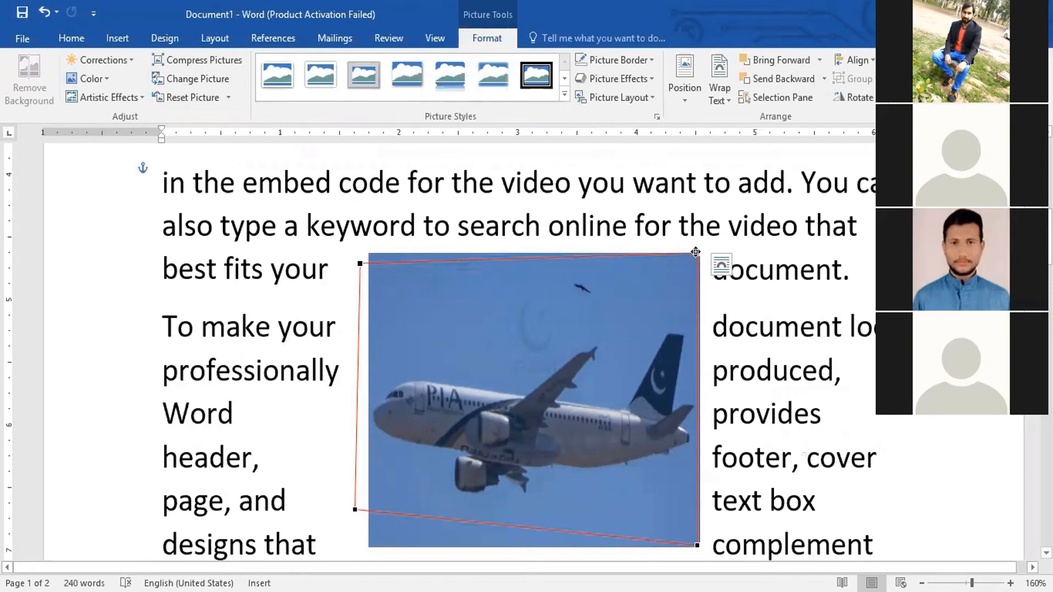
left_click_drag(698, 253, 762, 256)
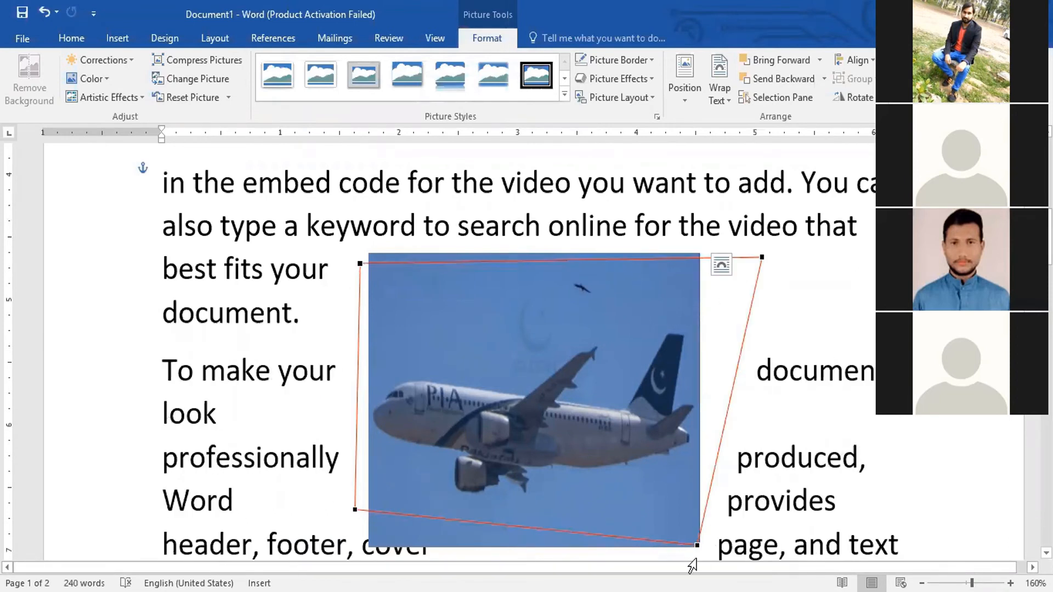
left_click_drag(697, 545, 768, 539)
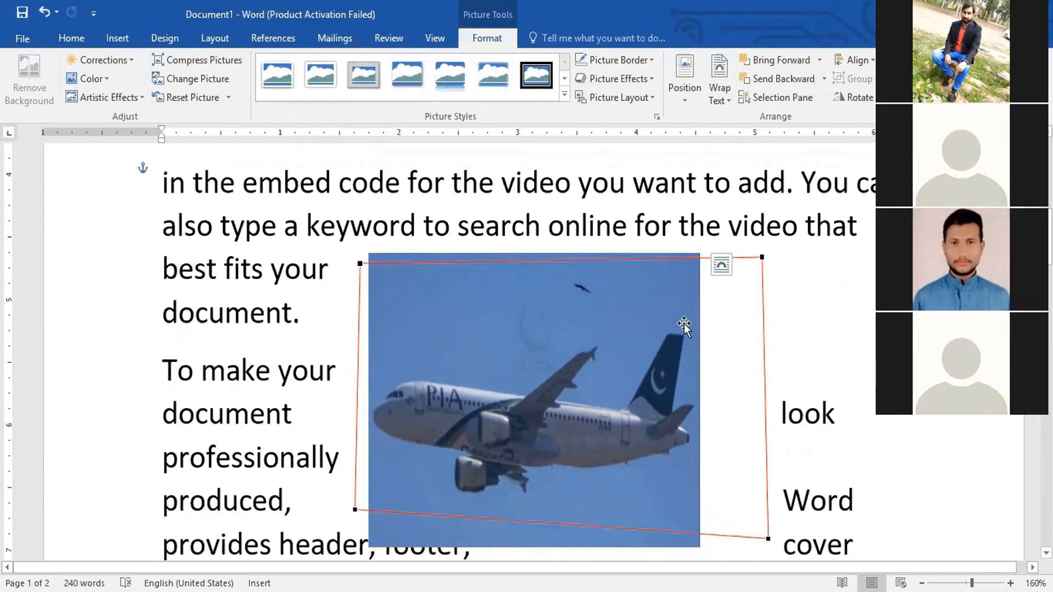
Extend the wrap boundary above the airplane picture and well below its lower edge.
left_click_drag(359, 265, 360, 236)
left_click_drag(766, 332, 775, 409)
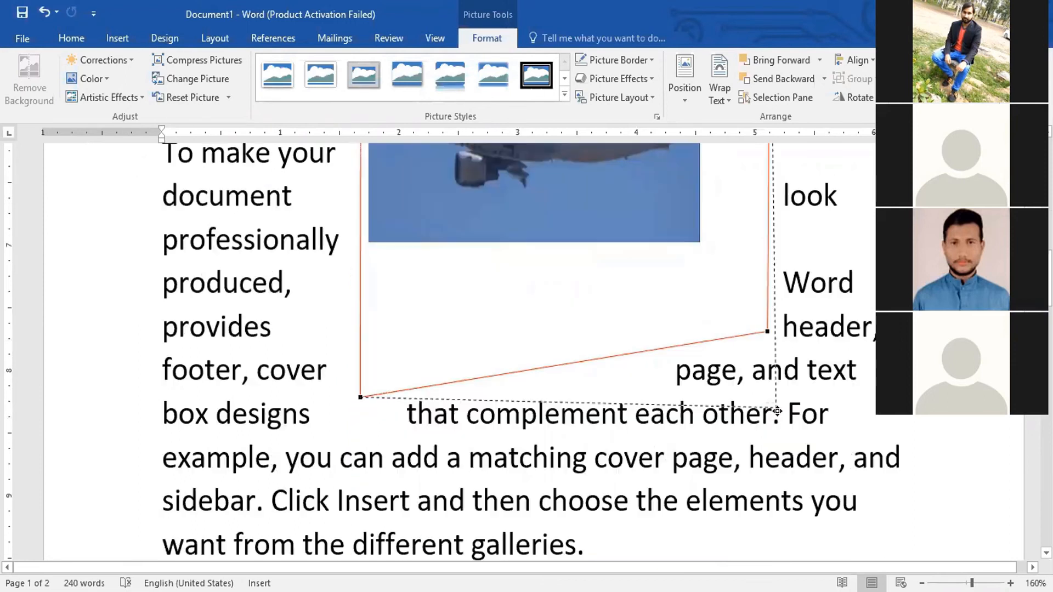
scroll(565, 396, "up", 1)
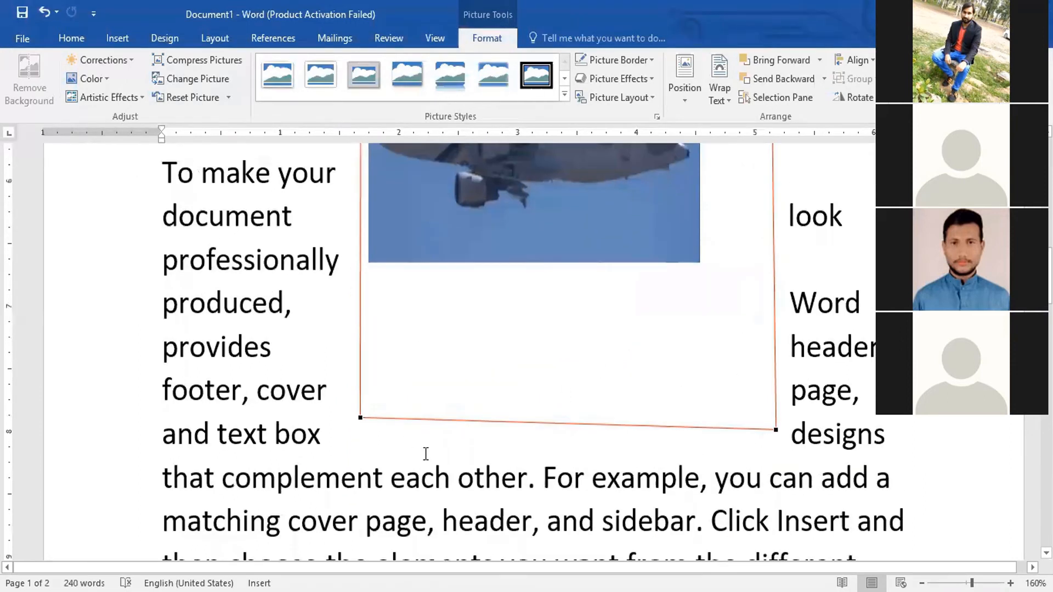
scroll(422, 450, "down", 1)
scroll(653, 340, "up", 1)
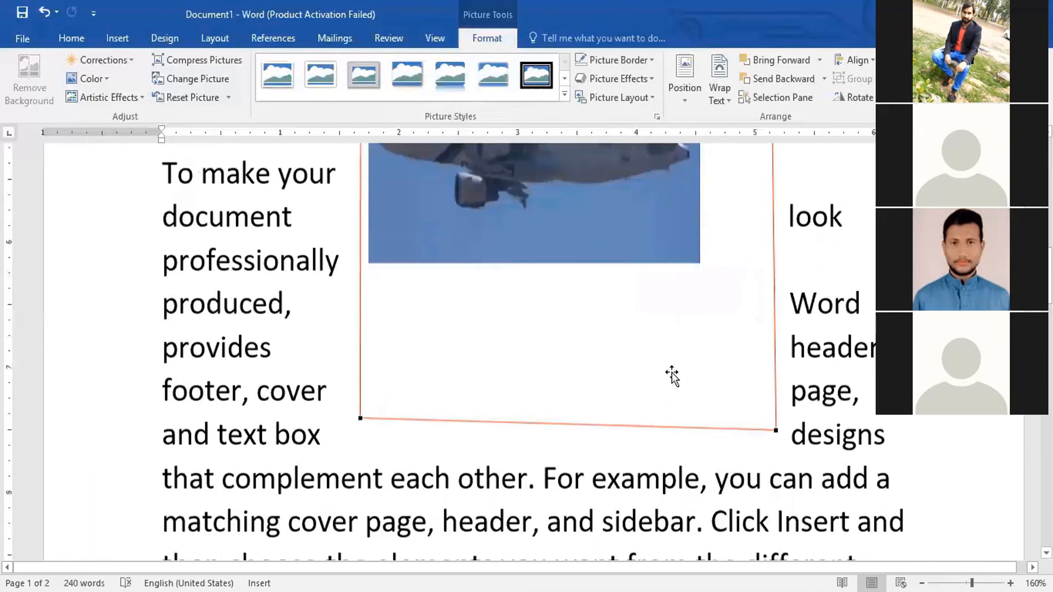
scroll(696, 390, "up", 4)
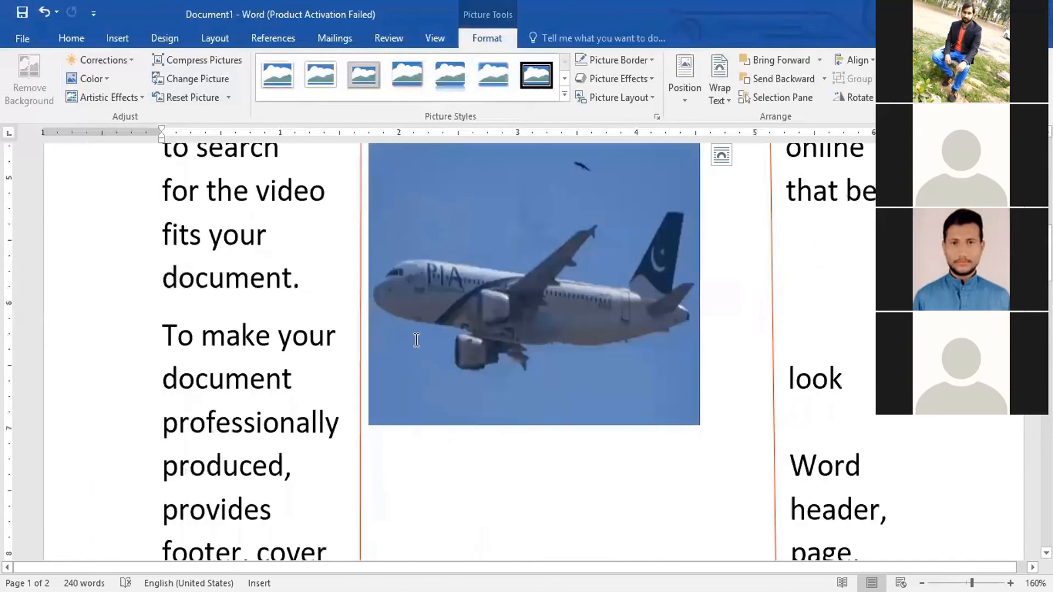
scroll(642, 420, "down", 4)
left_click(287, 424)
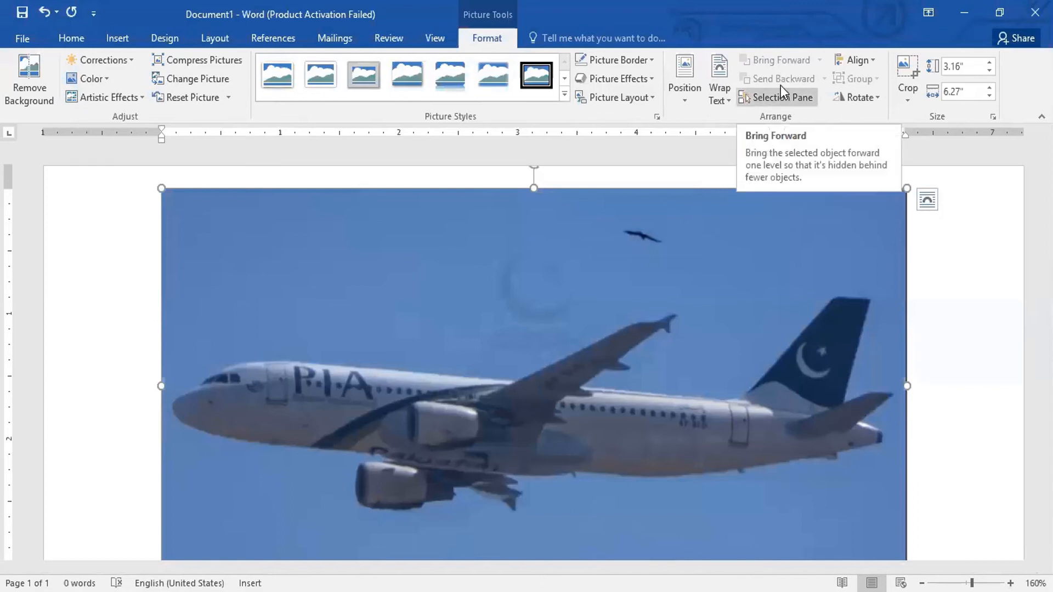
Set the text wrapping of both the logo and the airplane picture to In Front of Text.
scroll(856, 439, "down", 2)
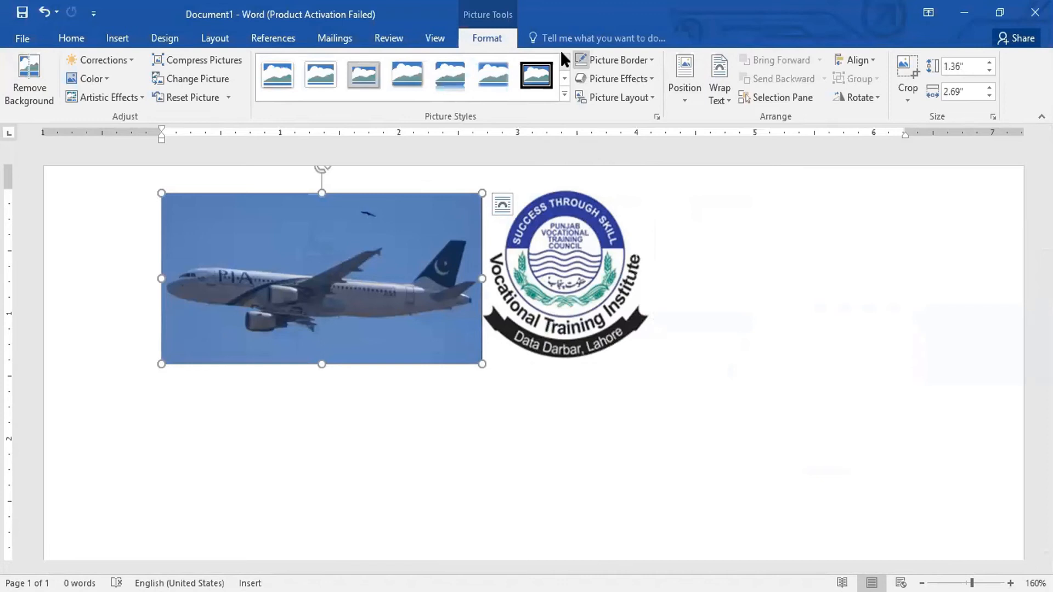
left_click(554, 269)
left_click(673, 200)
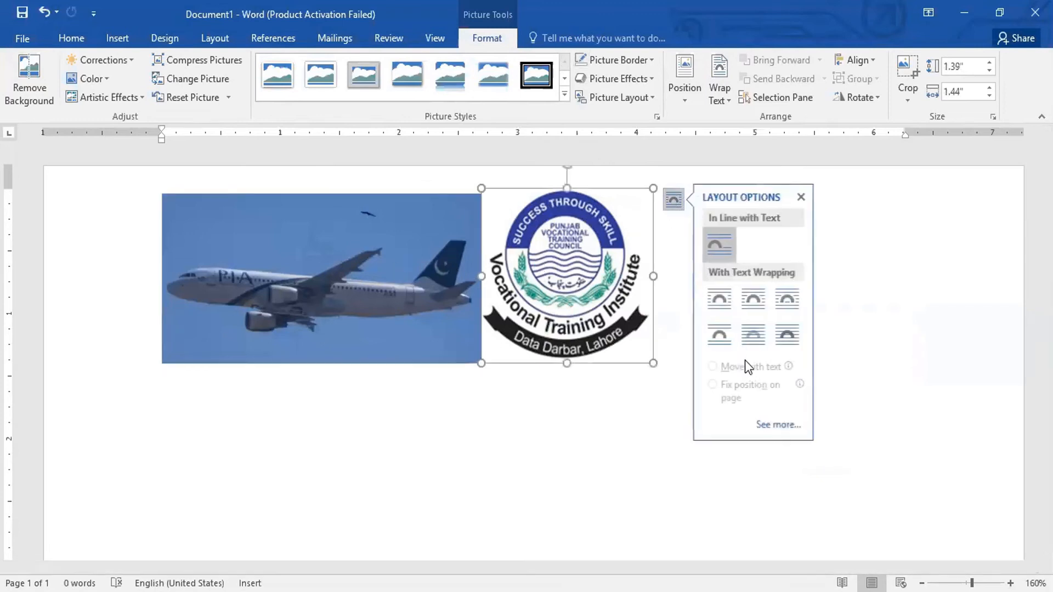
left_click(787, 335)
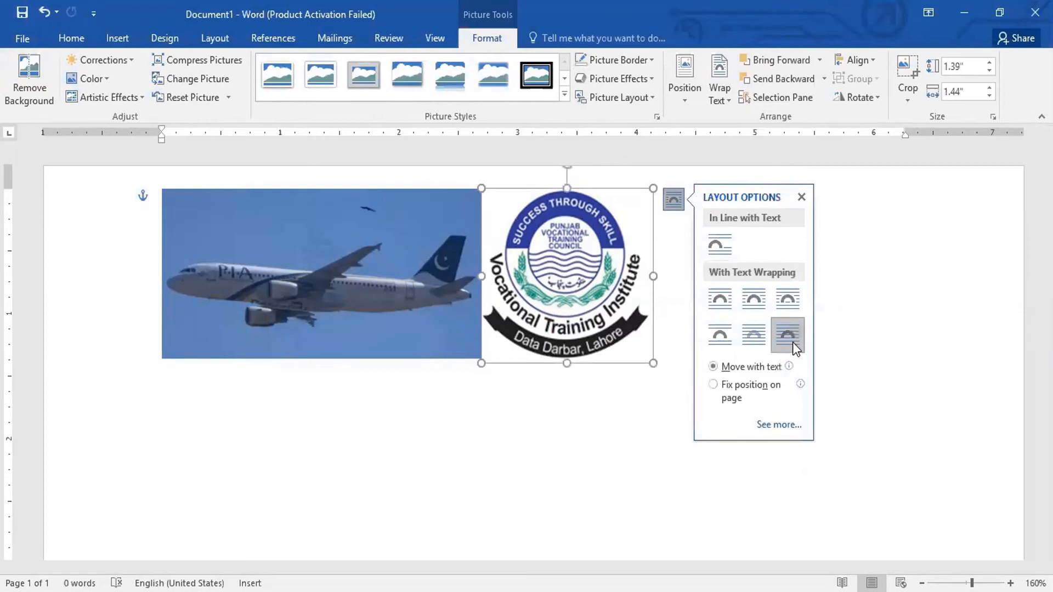
left_click(417, 269)
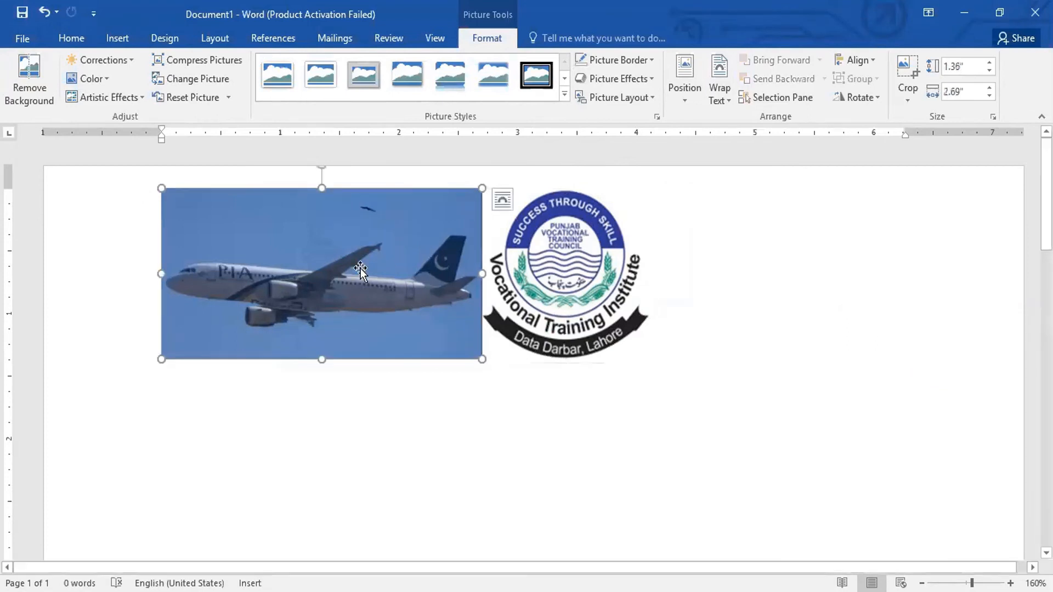
left_click(720, 101)
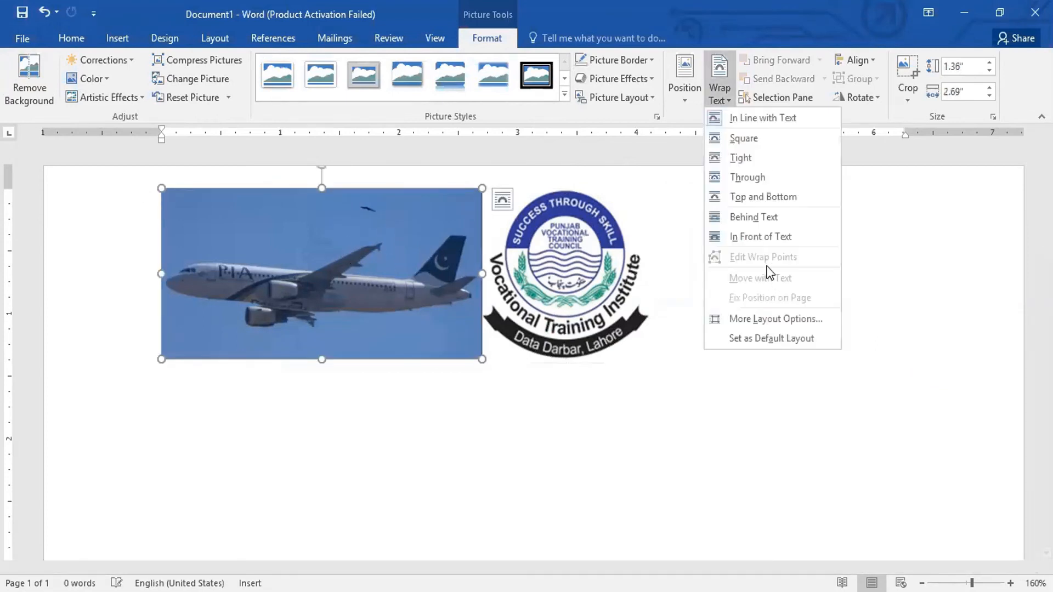
left_click(758, 237)
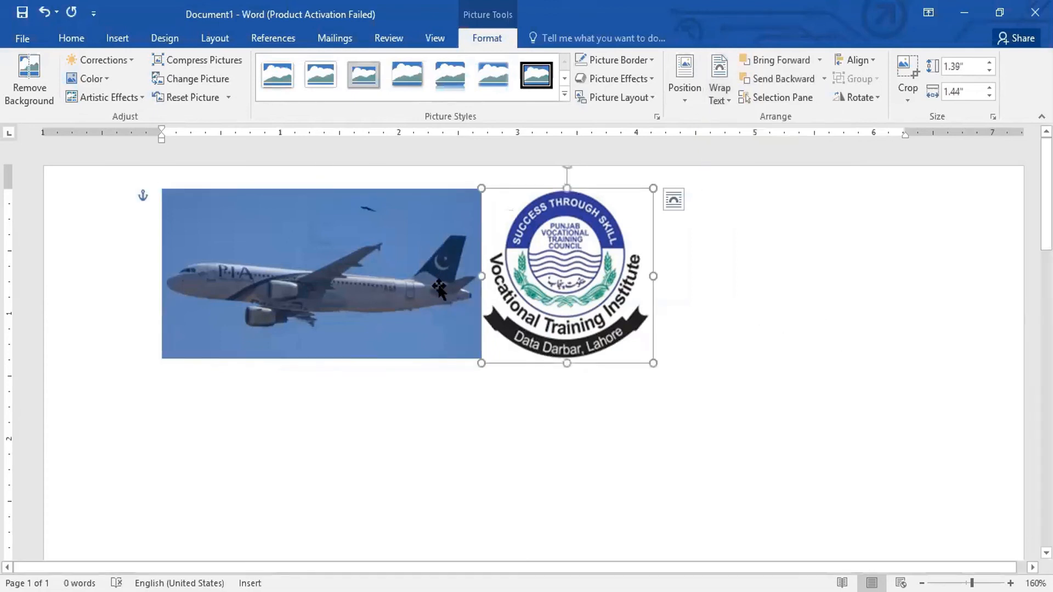
Move the logo sideways so that it overlaps the tail end of the airplane picture.
left_click(439, 271)
left_click(594, 308)
left_click_drag(595, 308, 509, 299)
left_click(776, 268)
left_click(640, 294)
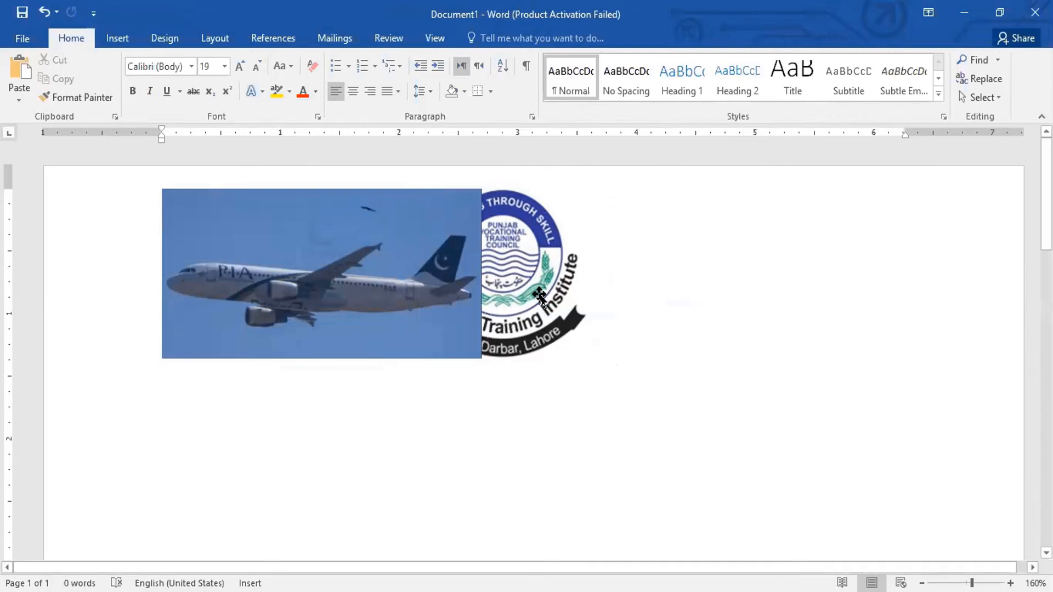
Bring the logo forward over the airplane picture, and apply Bring Forward to the airplane picture as well.
left_click(529, 234)
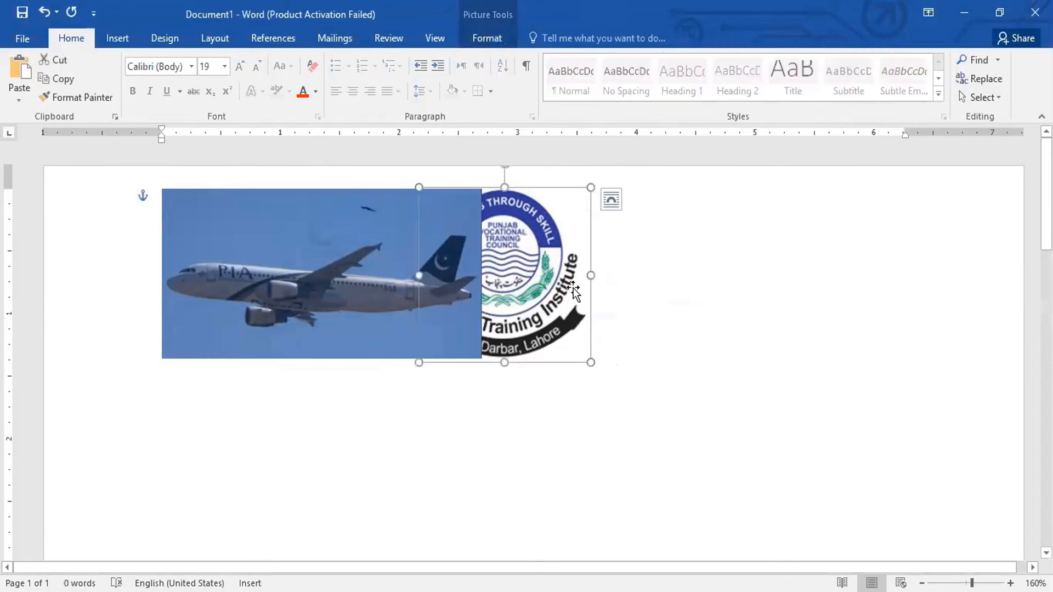
left_click(483, 39)
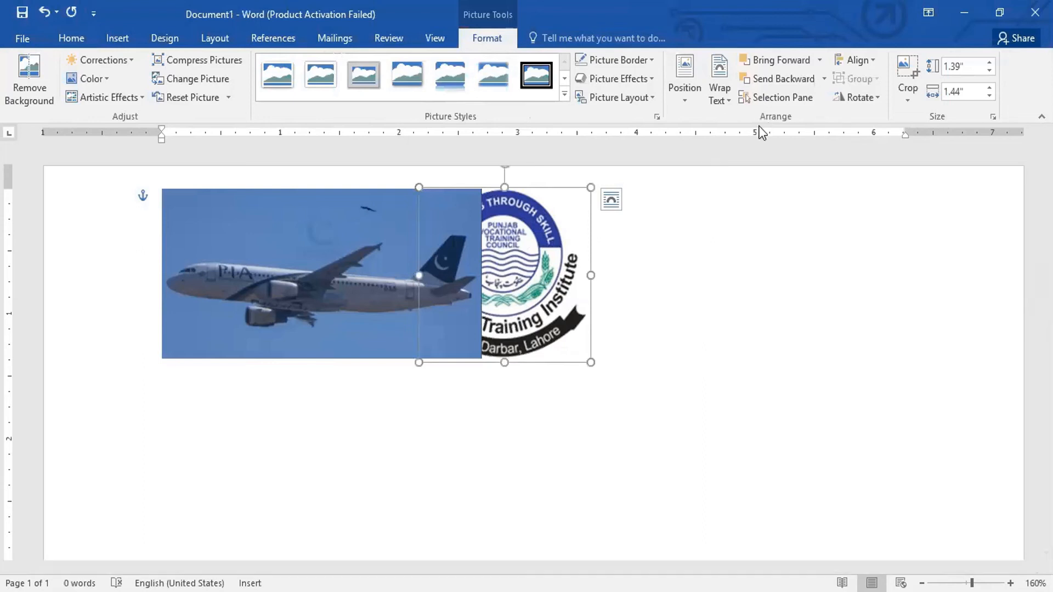
left_click(781, 61)
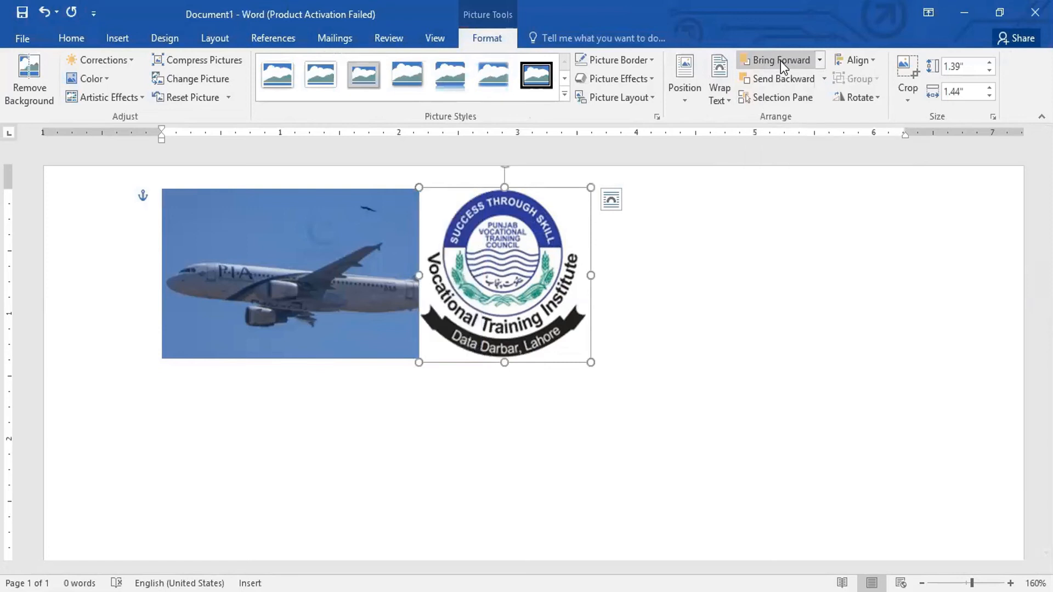
left_click(729, 308)
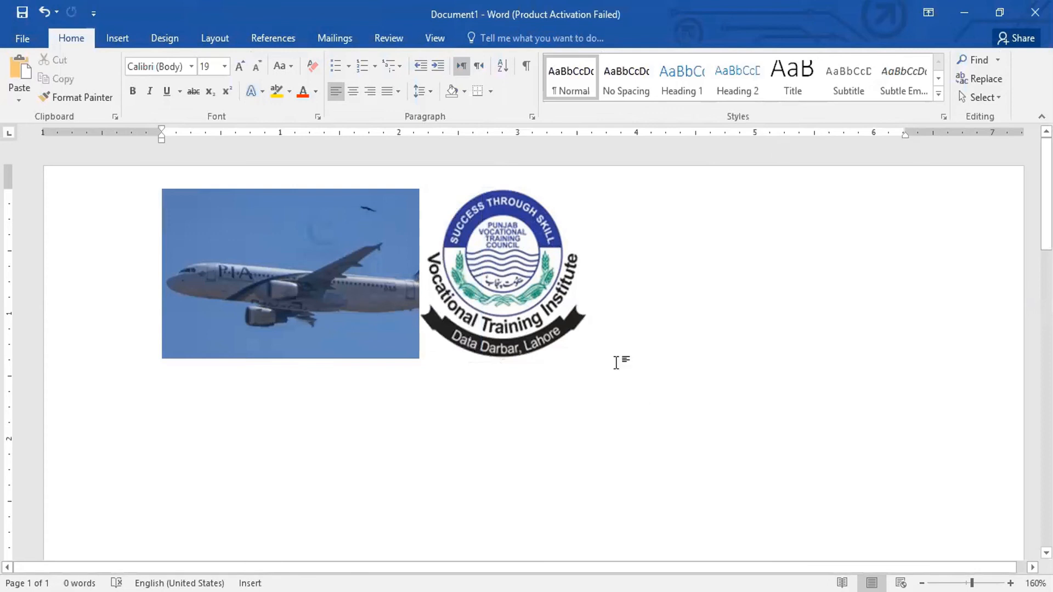
left_click(386, 288)
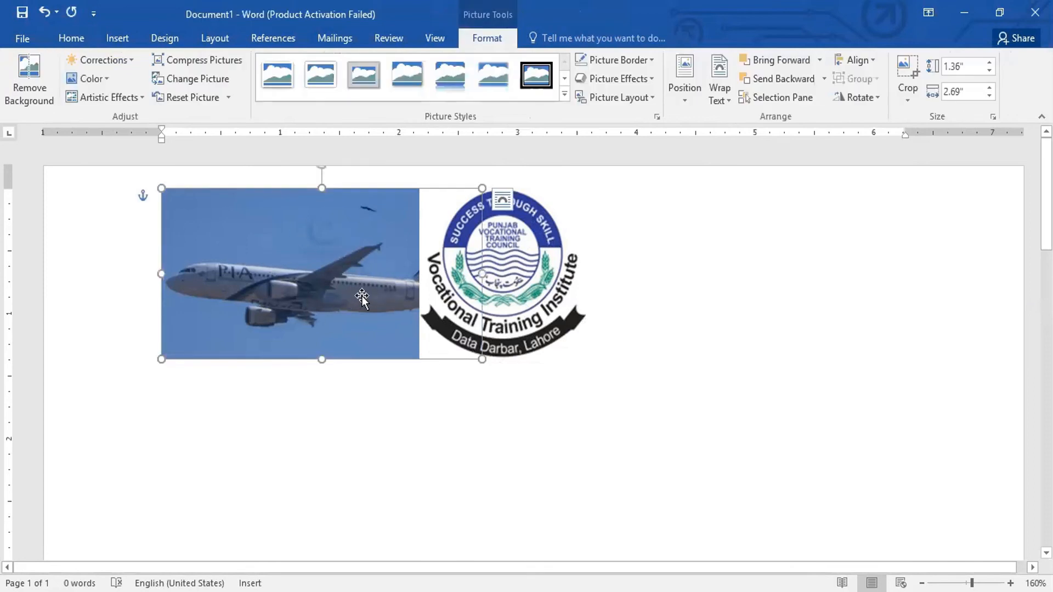
left_click(785, 63)
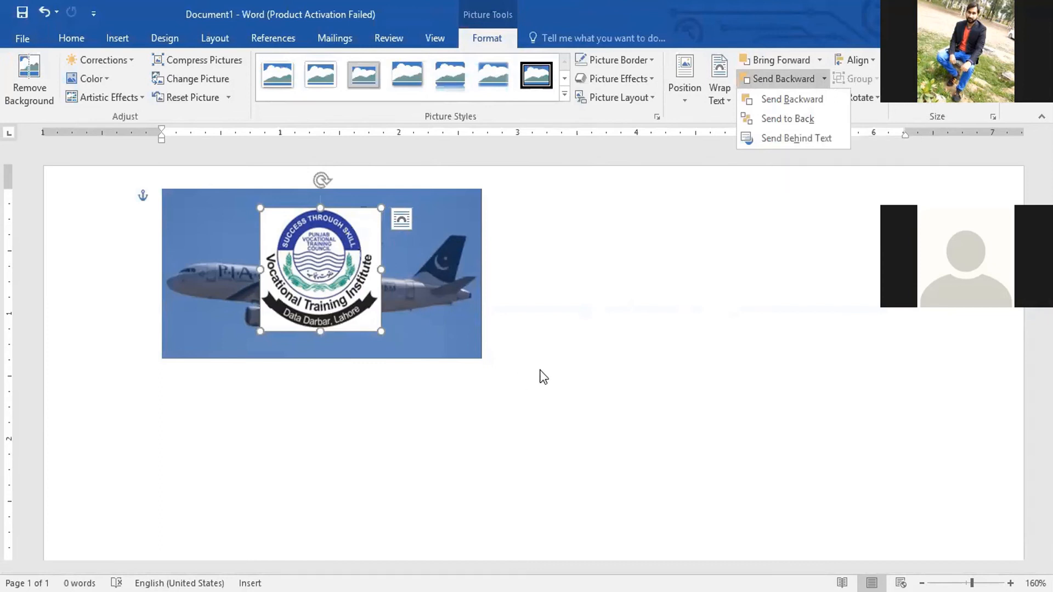
Move the logo down across the airplane picture's lower edge and insert the BORDERS picture with In Front of Text wrapping.
left_click(322, 281)
left_click_drag(322, 280, 335, 361)
left_click(118, 38)
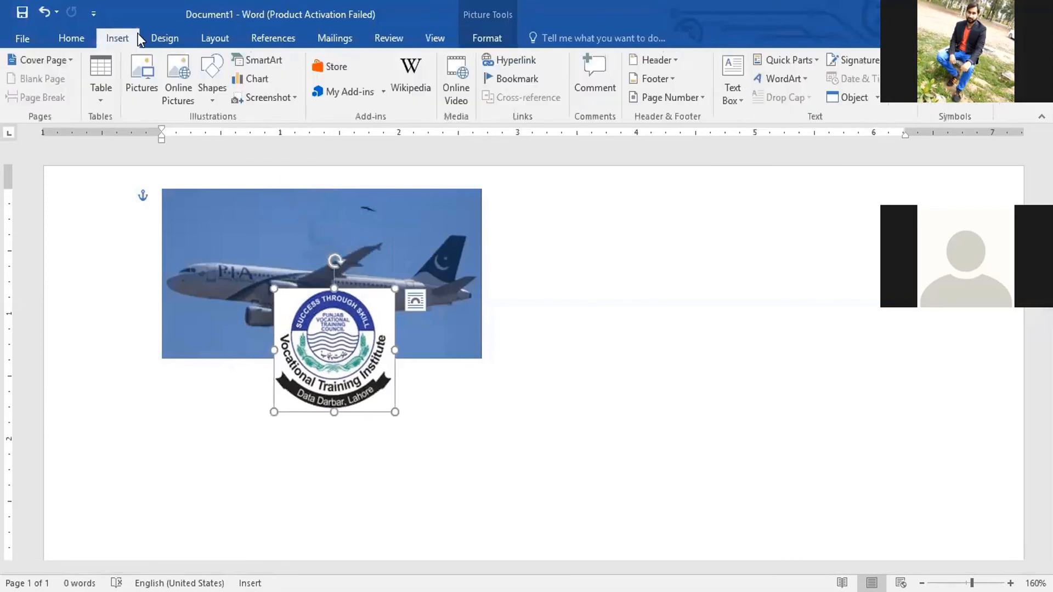
left_click(144, 88)
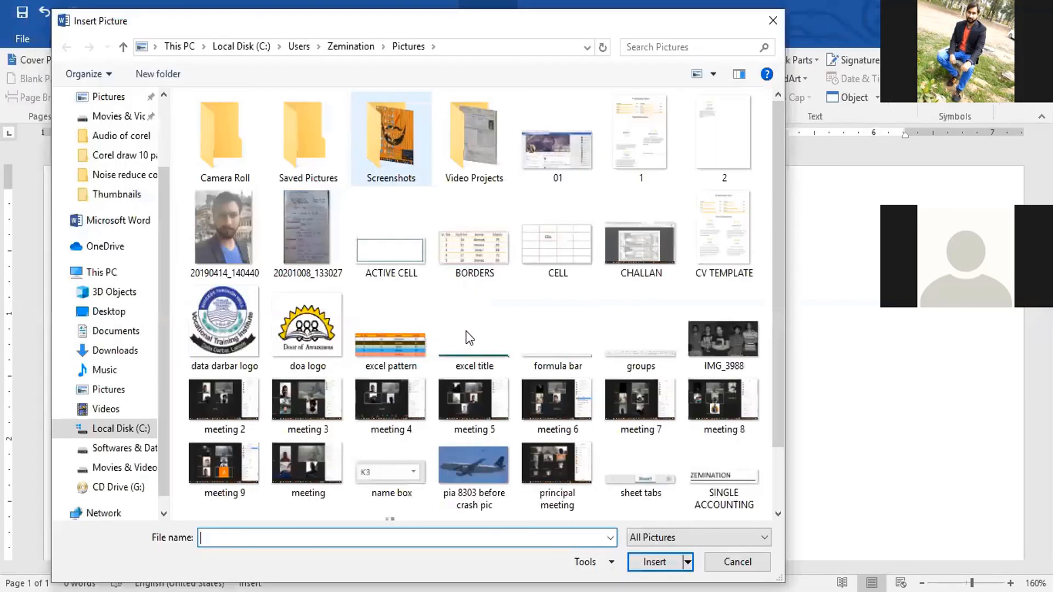
scroll(467, 329, "down", 2)
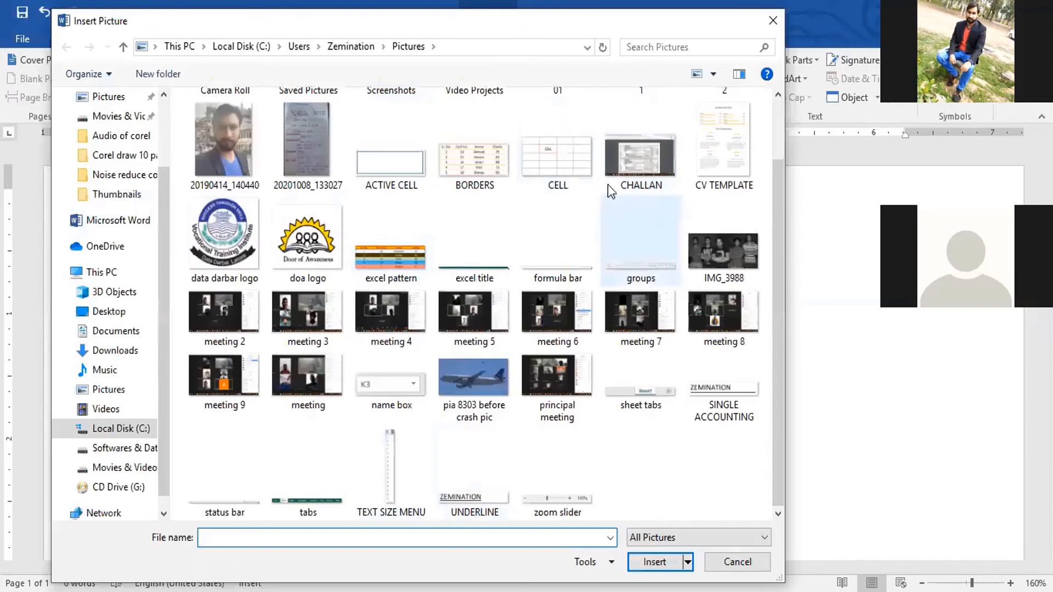
double_click(490, 171)
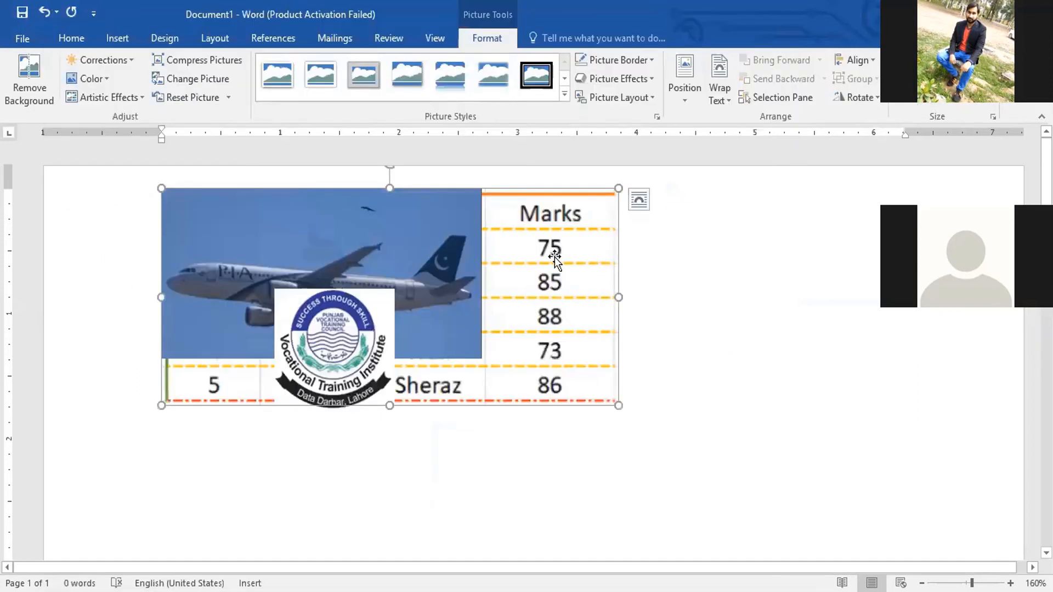
left_click(639, 199)
left_click(752, 332)
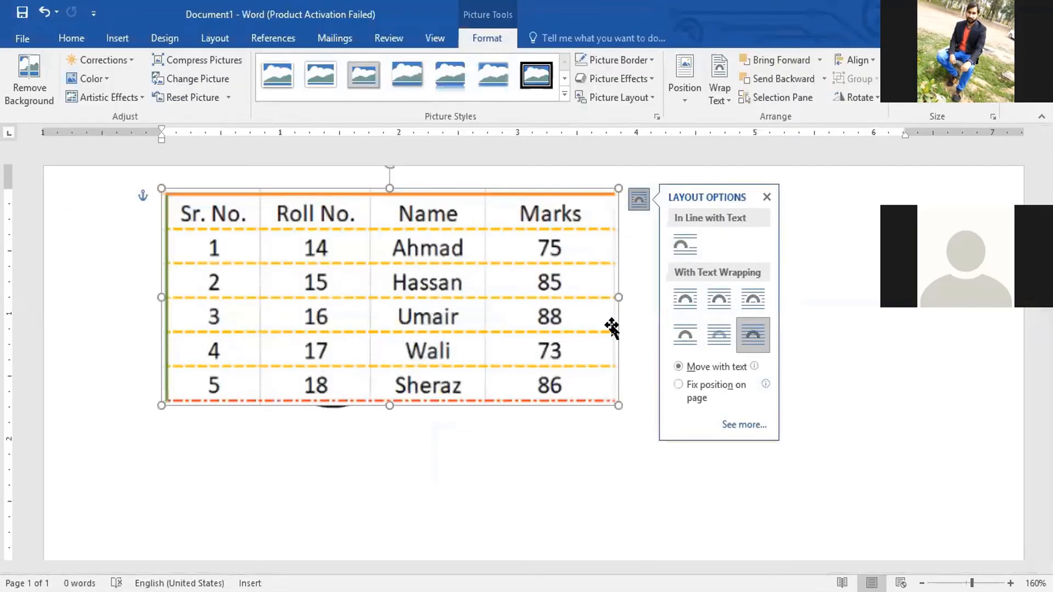
Shrink the table picture to about 0.79" by 1.75" and arrange it with the logo so both overlap the airplane picture.
left_click_drag(503, 288, 542, 378)
left_click_drag(657, 279, 508, 350)
left_click_drag(388, 430, 419, 408)
left_click_drag(539, 328, 403, 317)
left_click(449, 216)
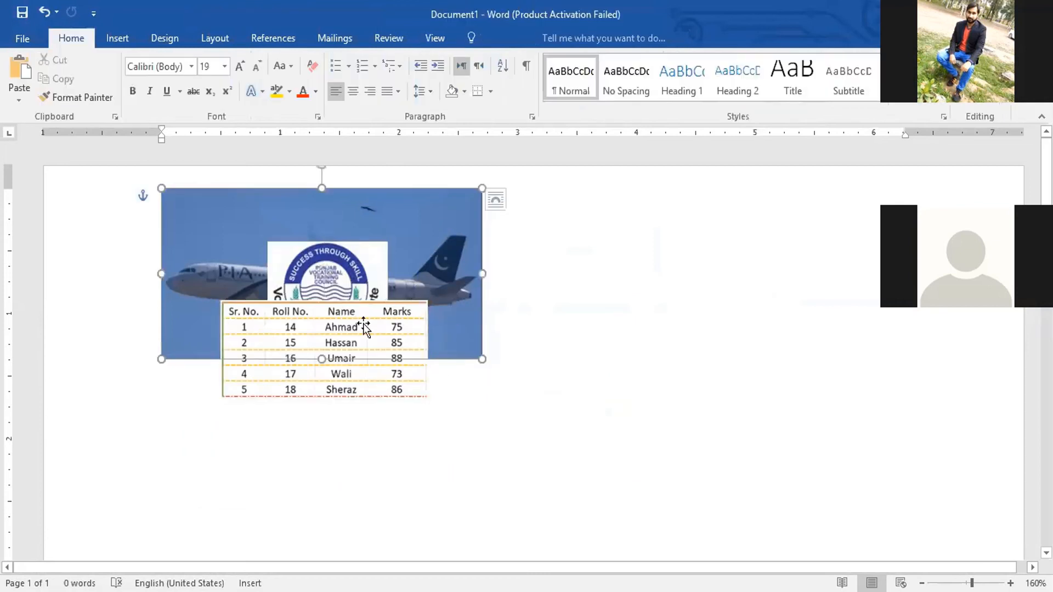
left_click(344, 329)
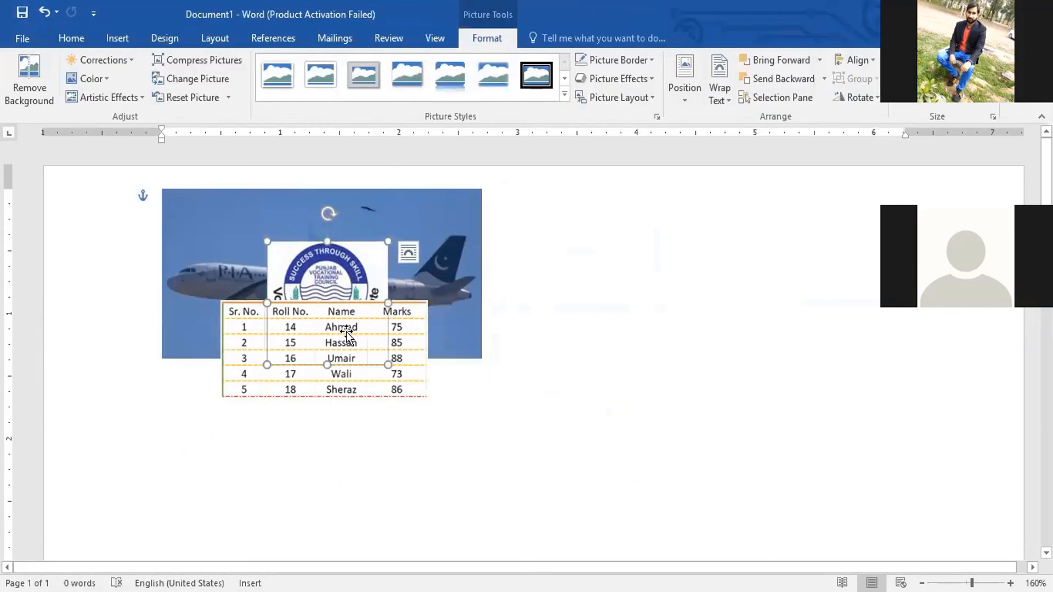
left_click(516, 345)
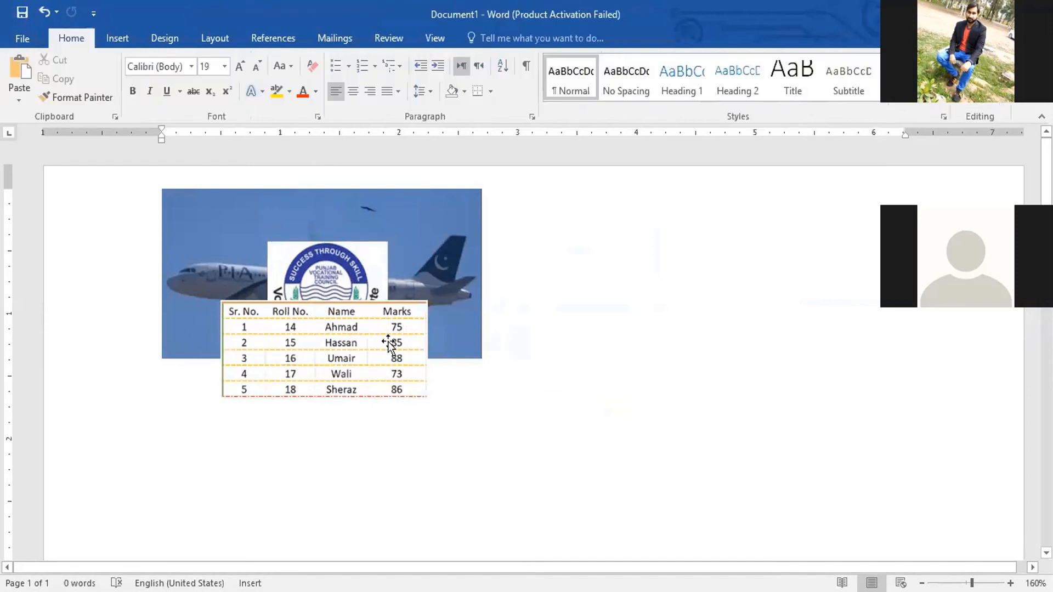
Send the table picture to the back, behind the airplane picture and the logo.
left_click(305, 366)
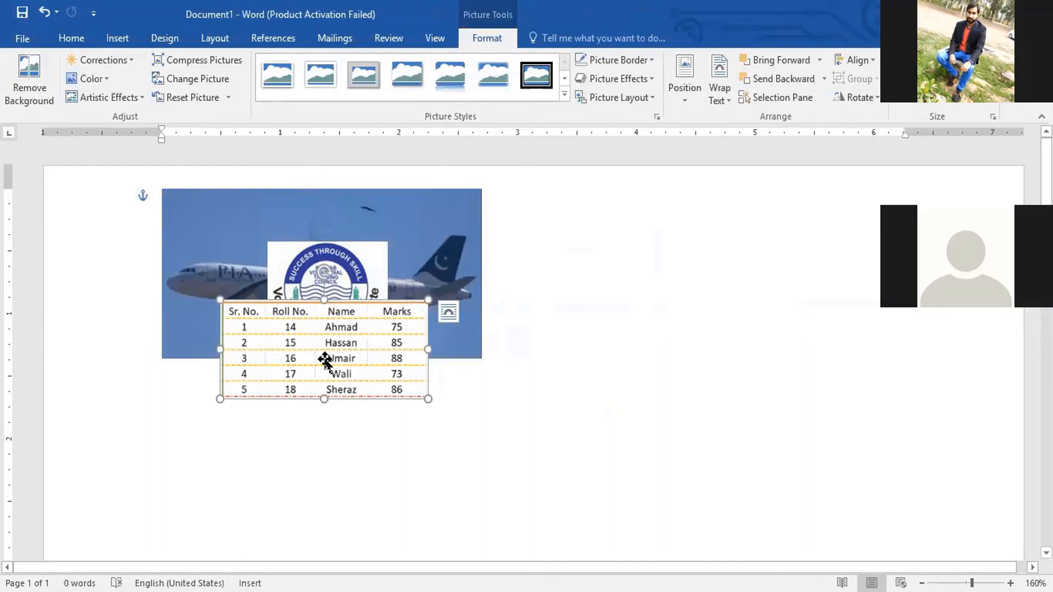
left_click(826, 79)
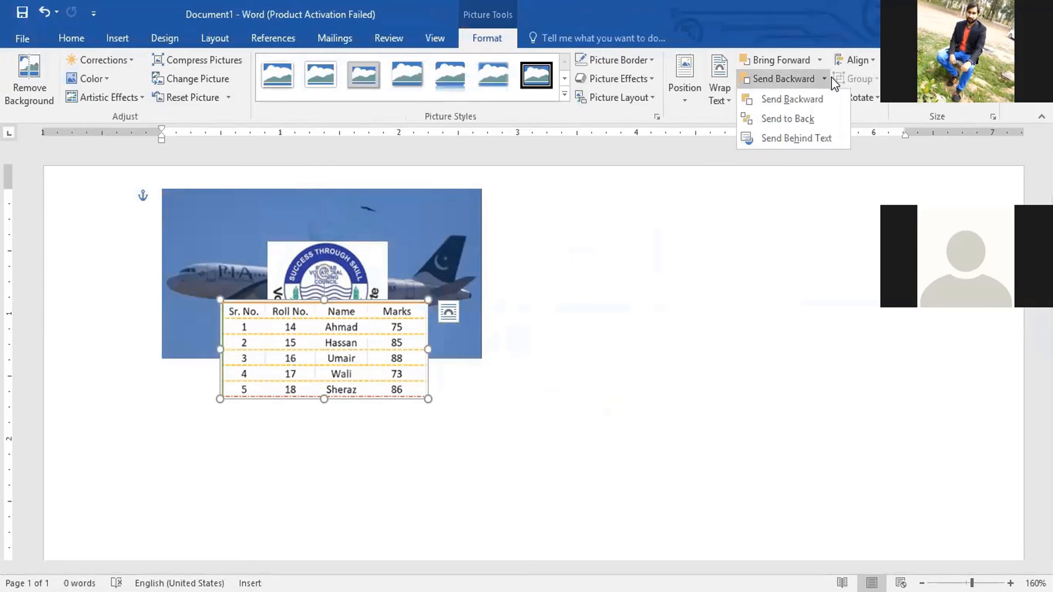
left_click(793, 119)
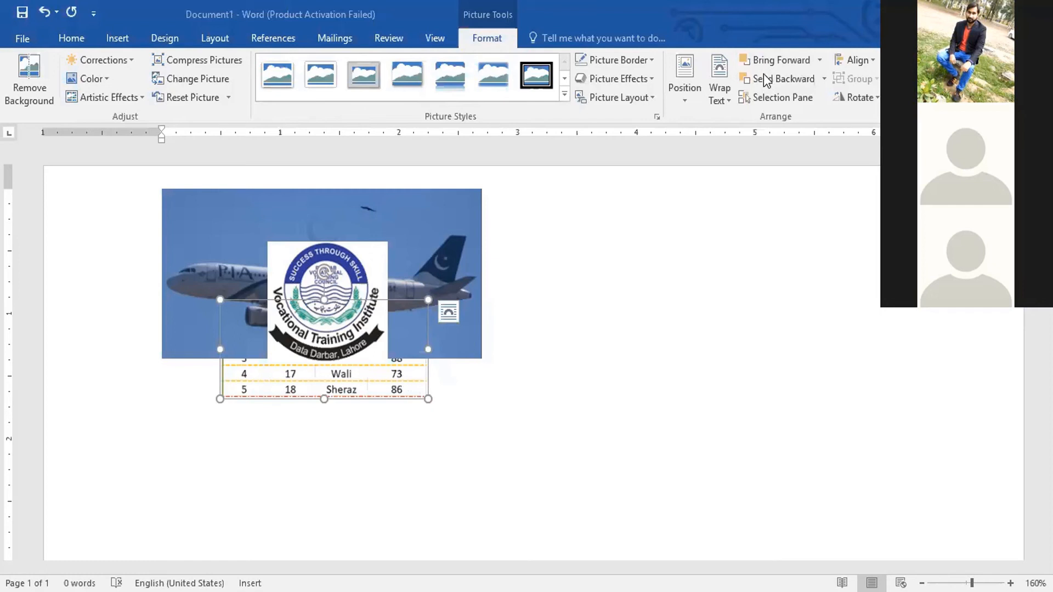
Bring the table picture forward one layer at a time until it covers the logo, and send it backward twice behind the airplane.
left_click(785, 63)
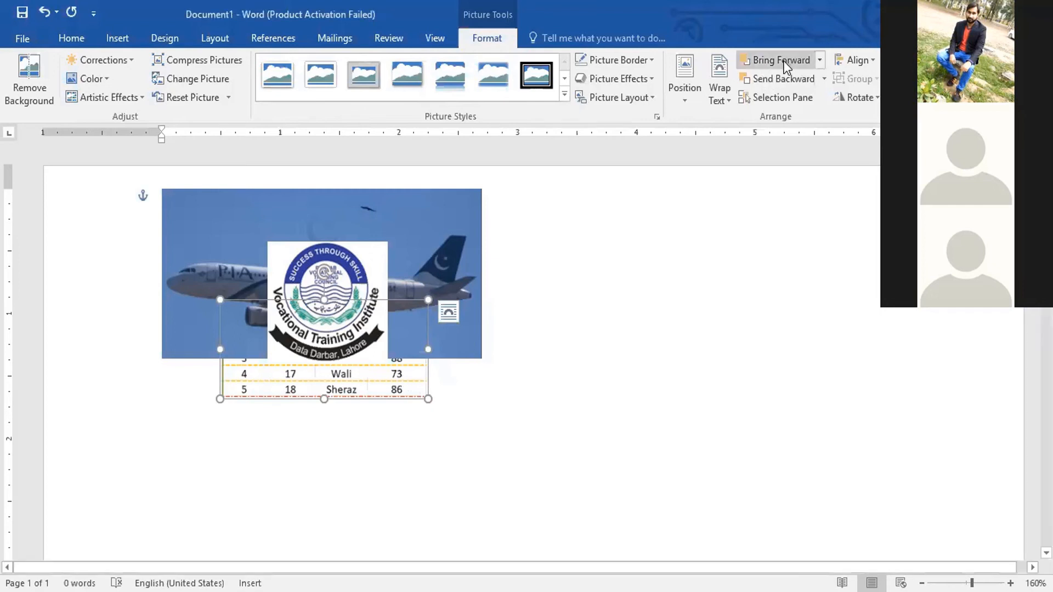
left_click(782, 62)
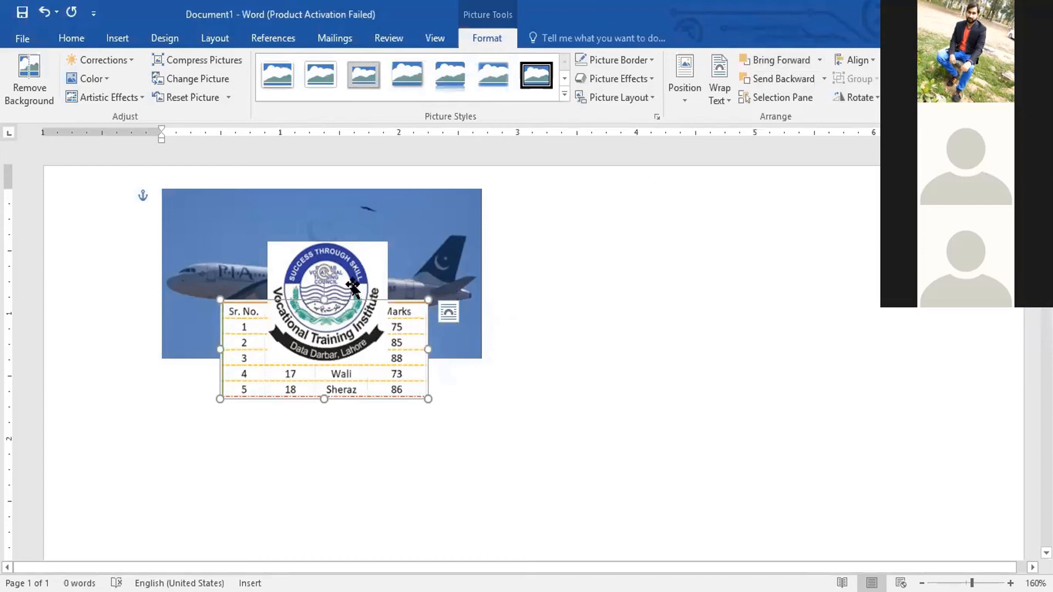
scroll(329, 337, "up", 7)
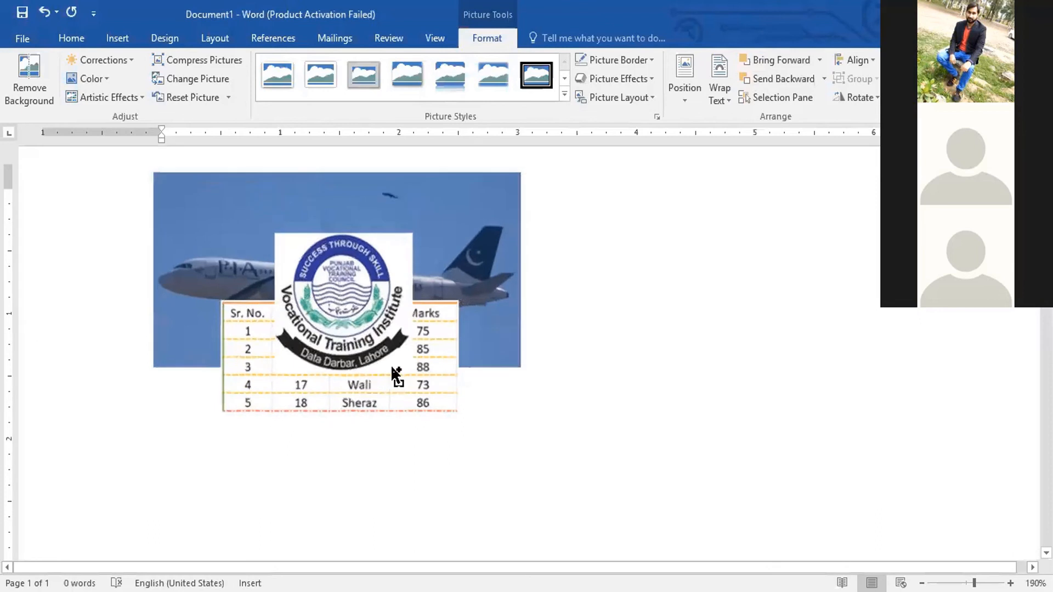
scroll(299, 377, "up", 12)
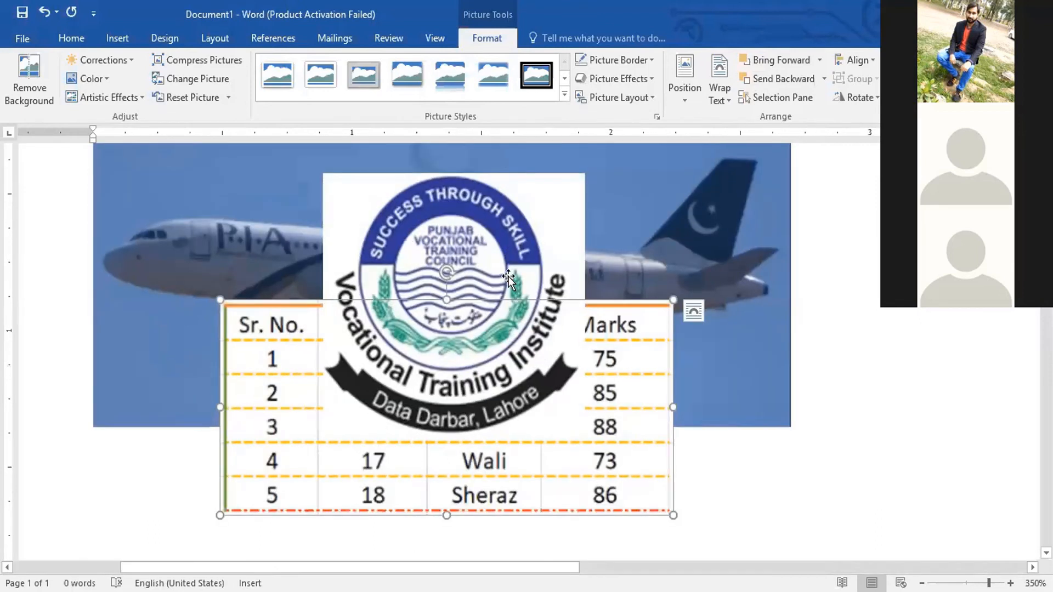
left_click(774, 60)
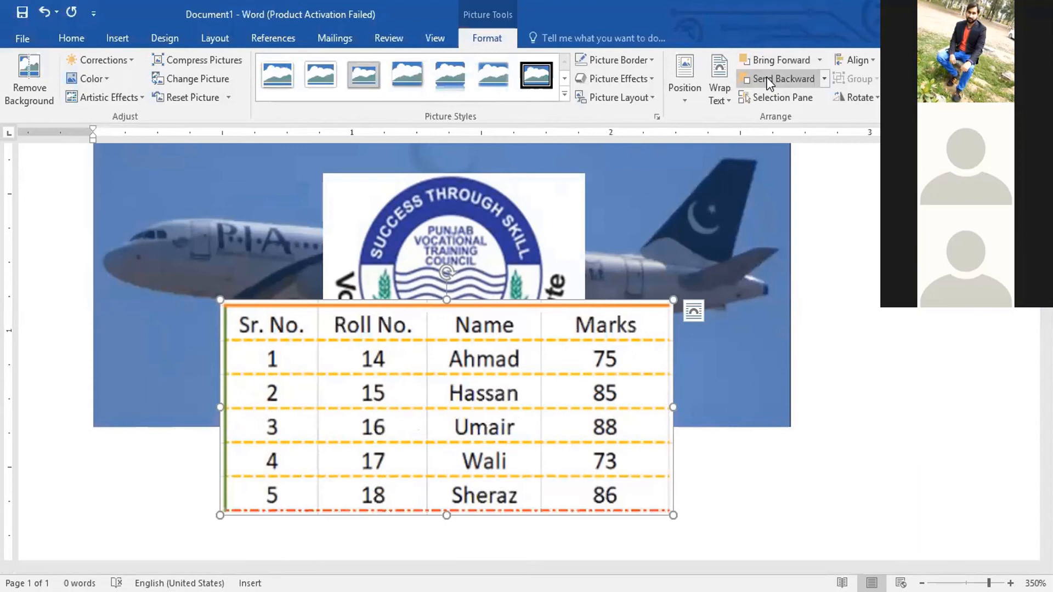
left_click(770, 80)
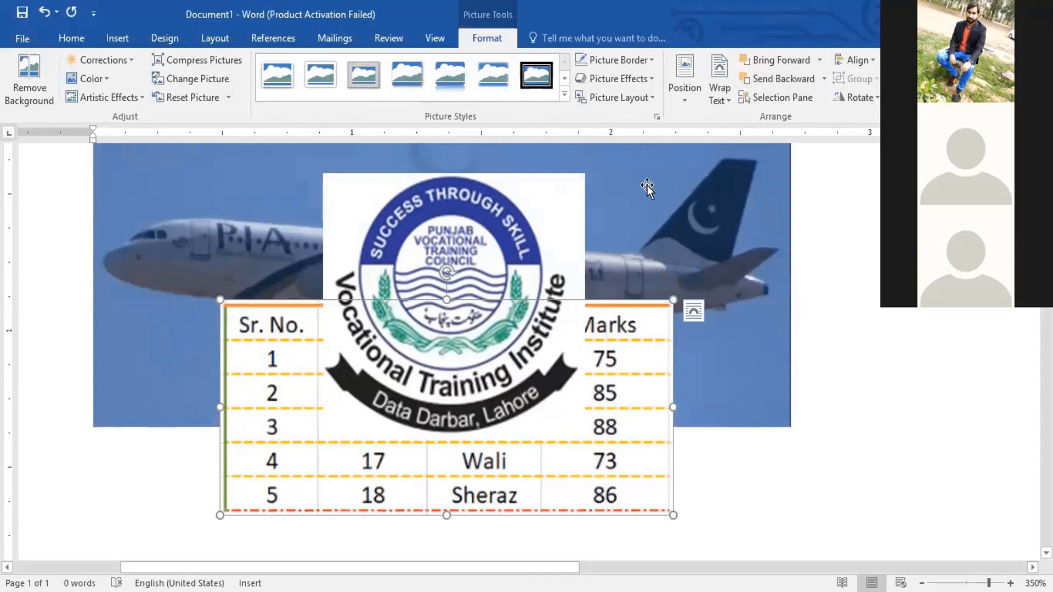
left_click(759, 81)
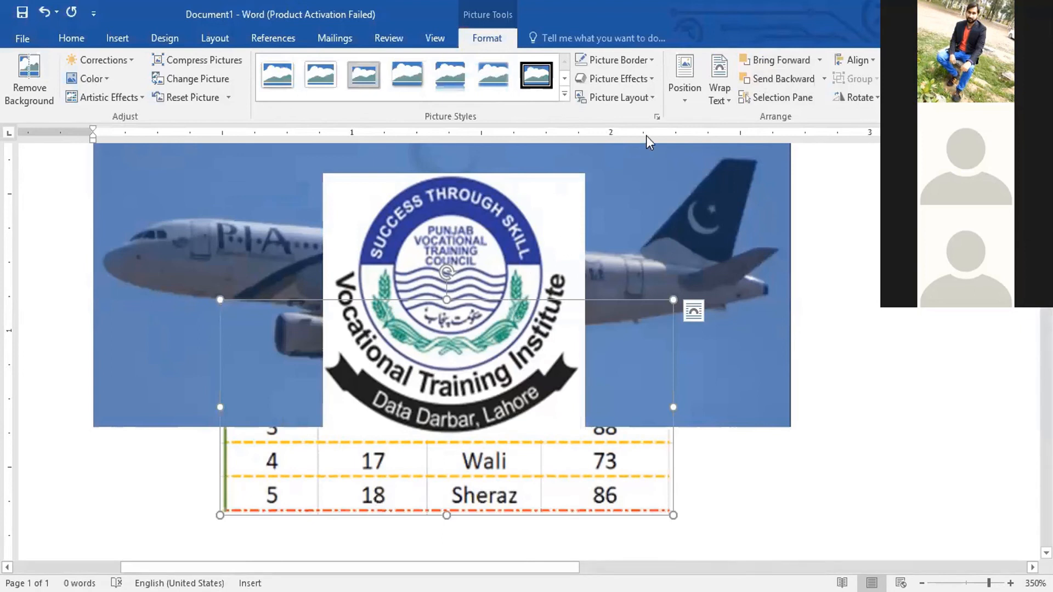
Use Bring to Front on the table picture, and return it behind the other pictures with Send to Back.
left_click(818, 59)
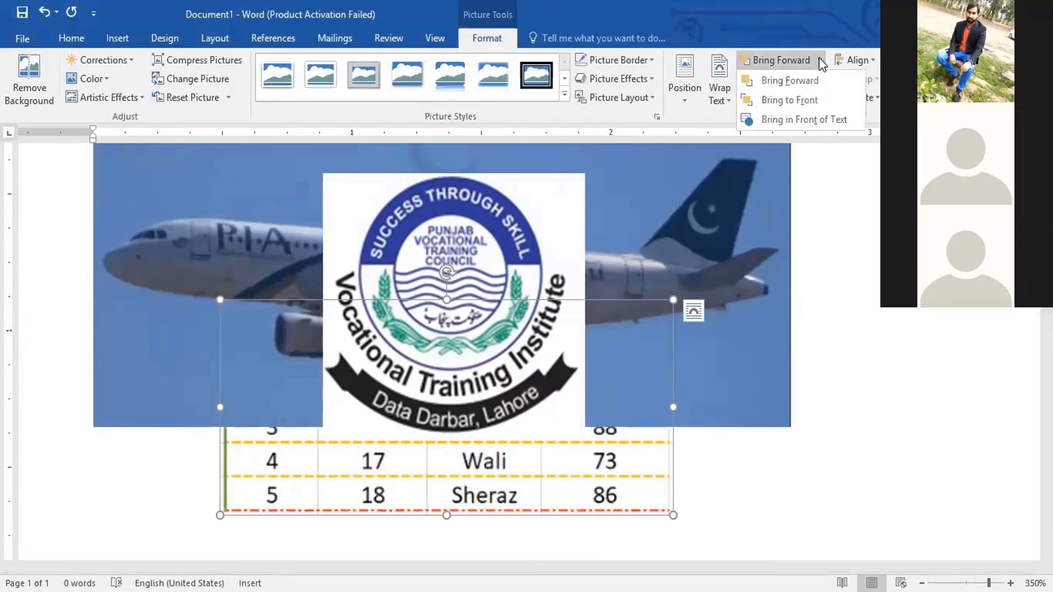
left_click(792, 100)
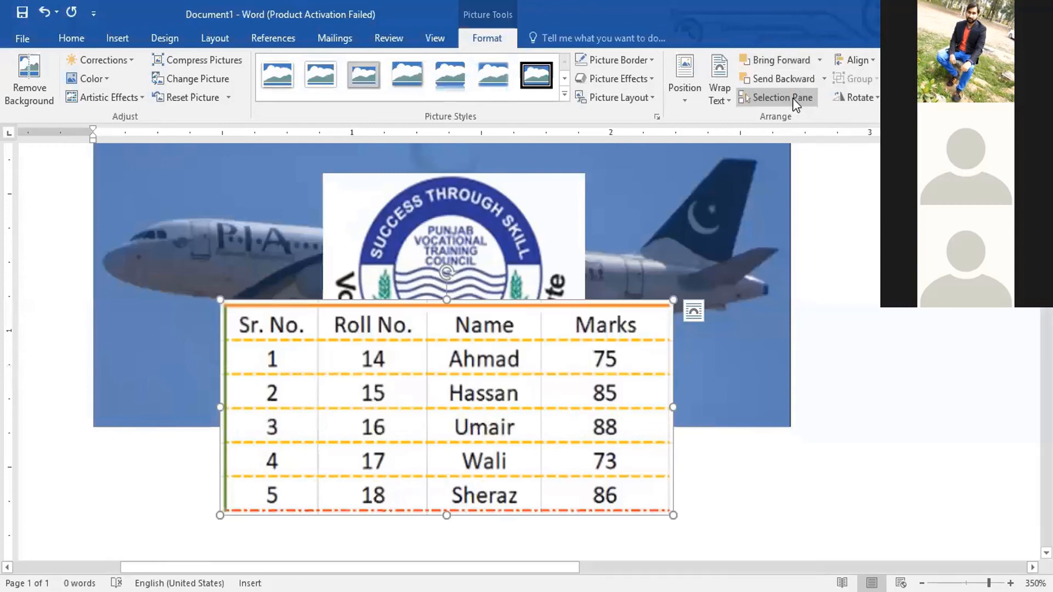
left_click(823, 79)
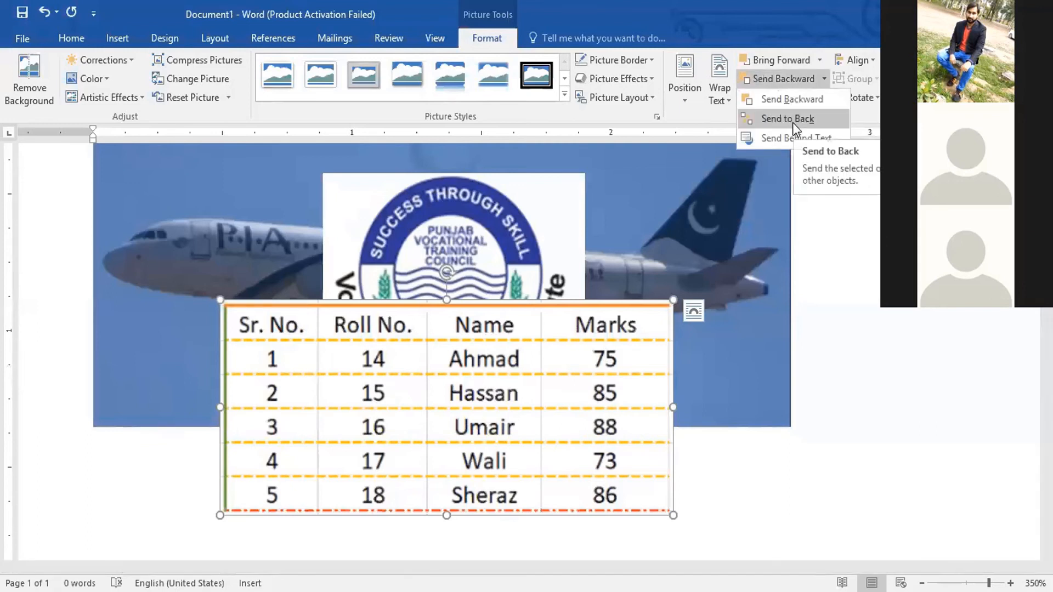
left_click(793, 119)
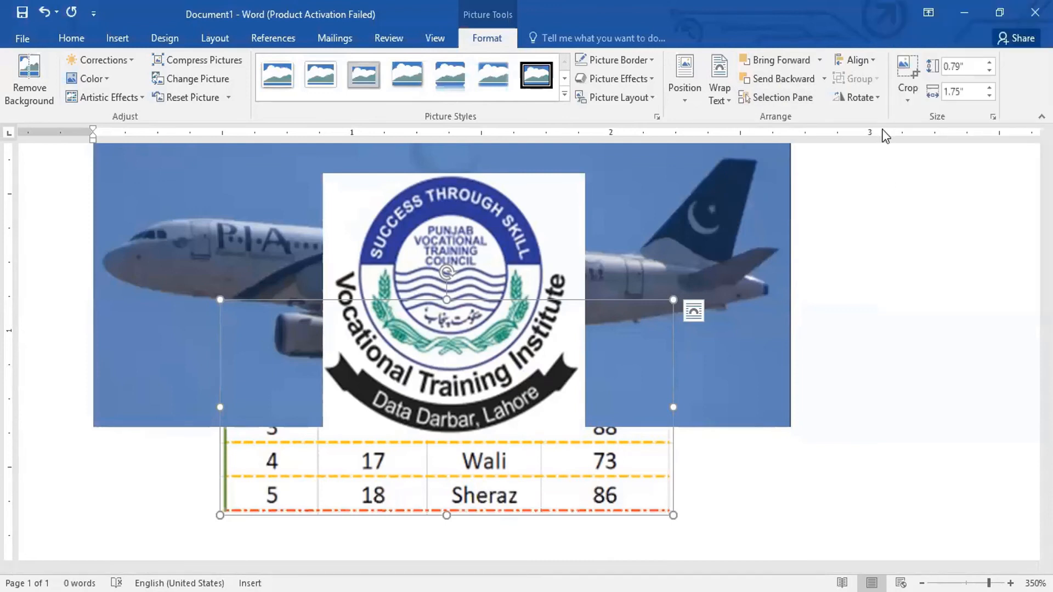
Show the Selection pane, pick Picture 9 and Picture 8 from it, and shift the airplane picture down on the page.
left_click(763, 96)
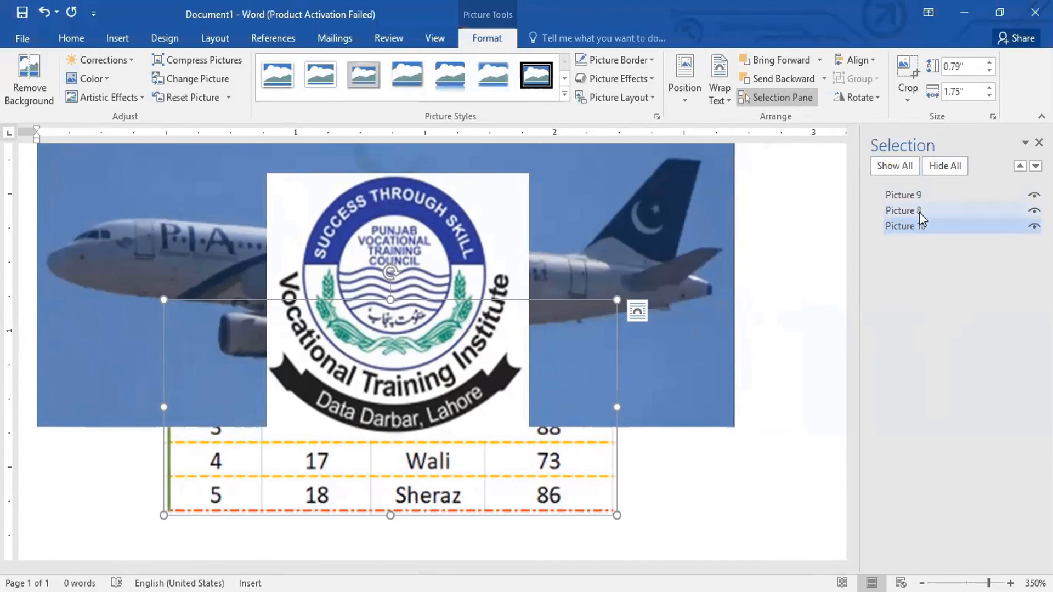
left_click(918, 198)
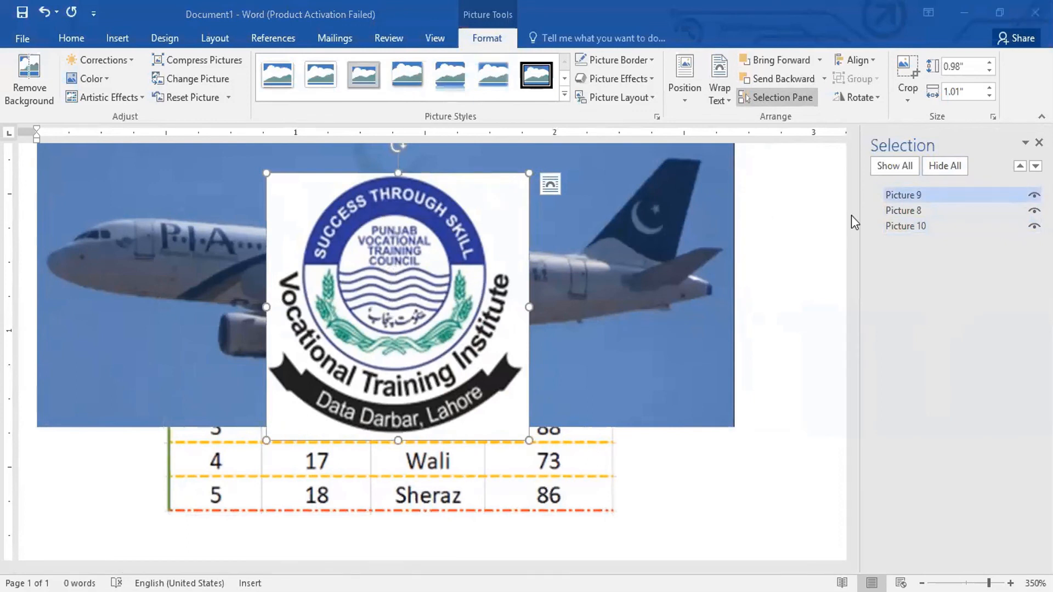
left_click(919, 211)
left_click_drag(670, 273, 712, 299)
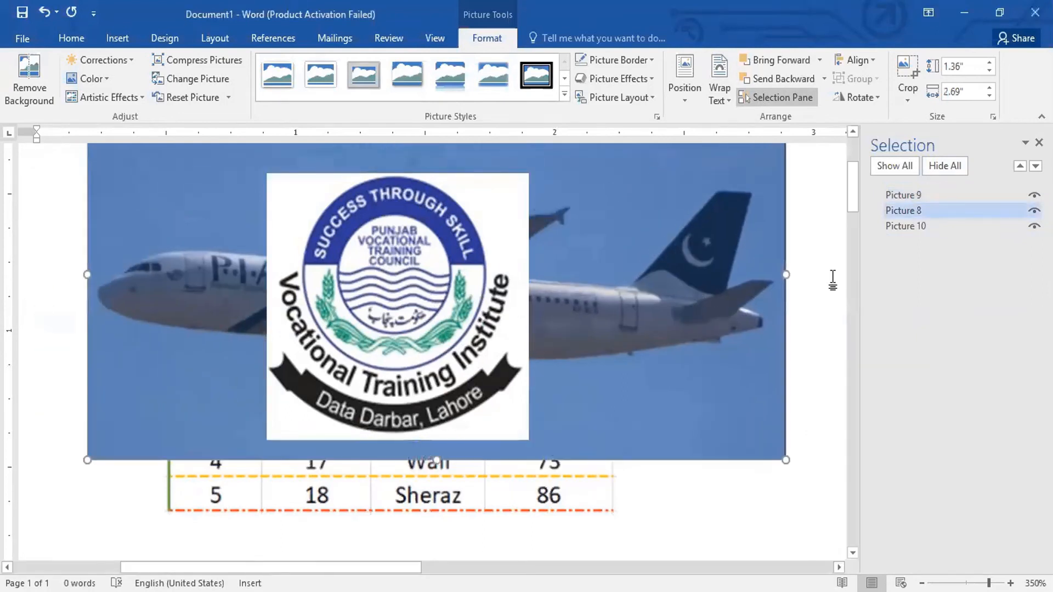
Select Picture 10 from the Selection pane and reposition the table picture so it protrudes past the airplane's tail side.
left_click(908, 226)
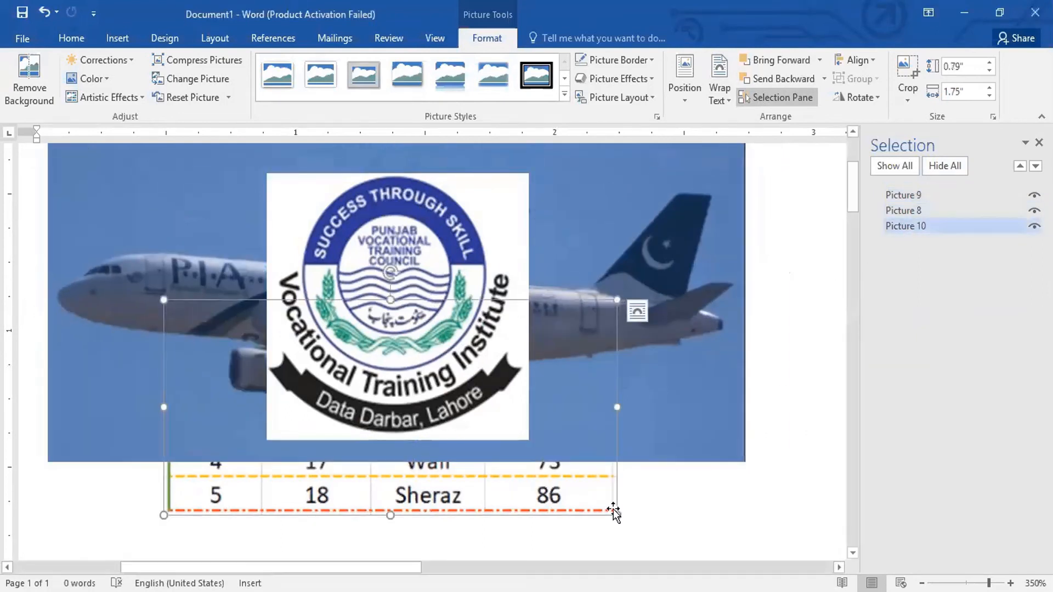
left_click_drag(535, 498, 646, 520)
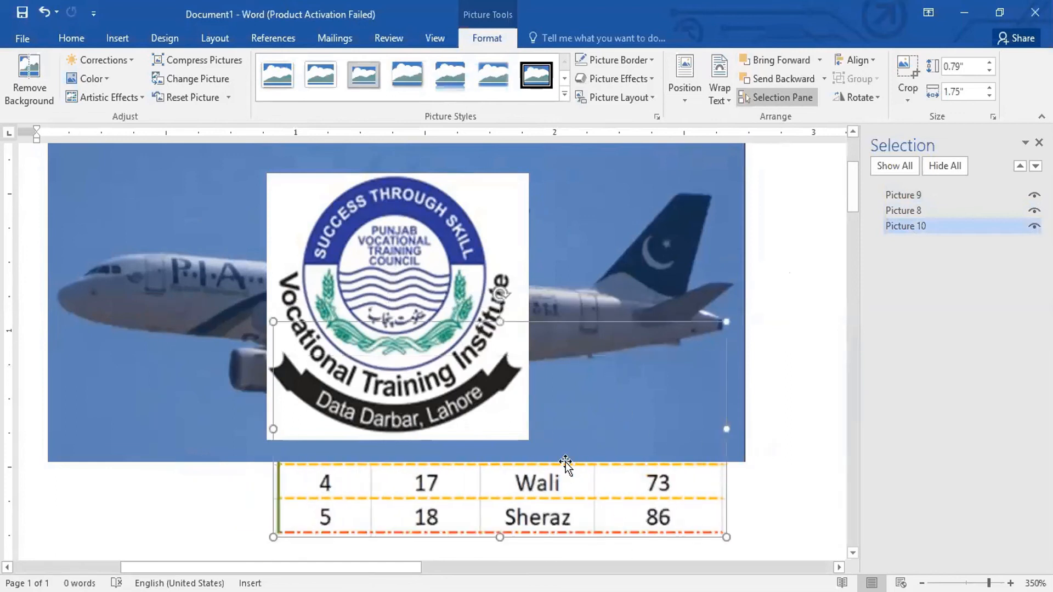
key("ctrl+z")
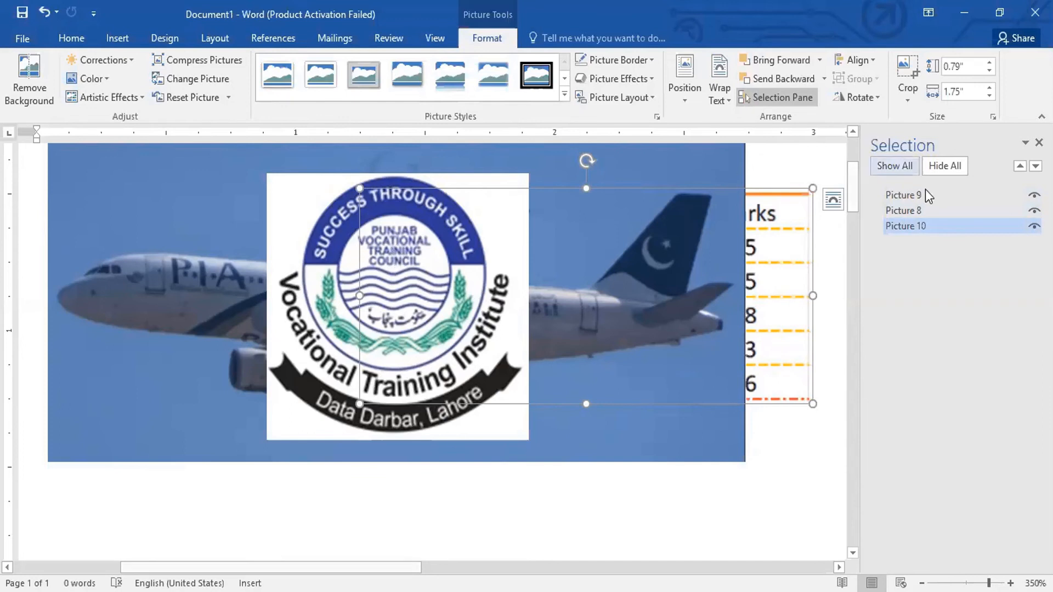
Select the logo, airplane and table pictures in turn to match each one with its entry in the Selection pane.
left_click(939, 194)
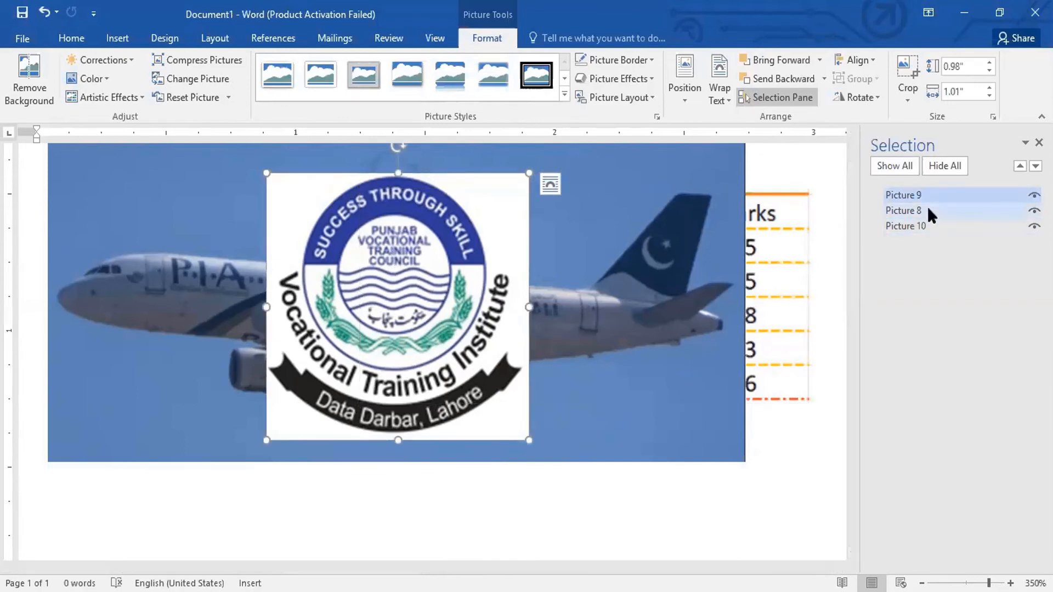
left_click(653, 287)
left_click(905, 225)
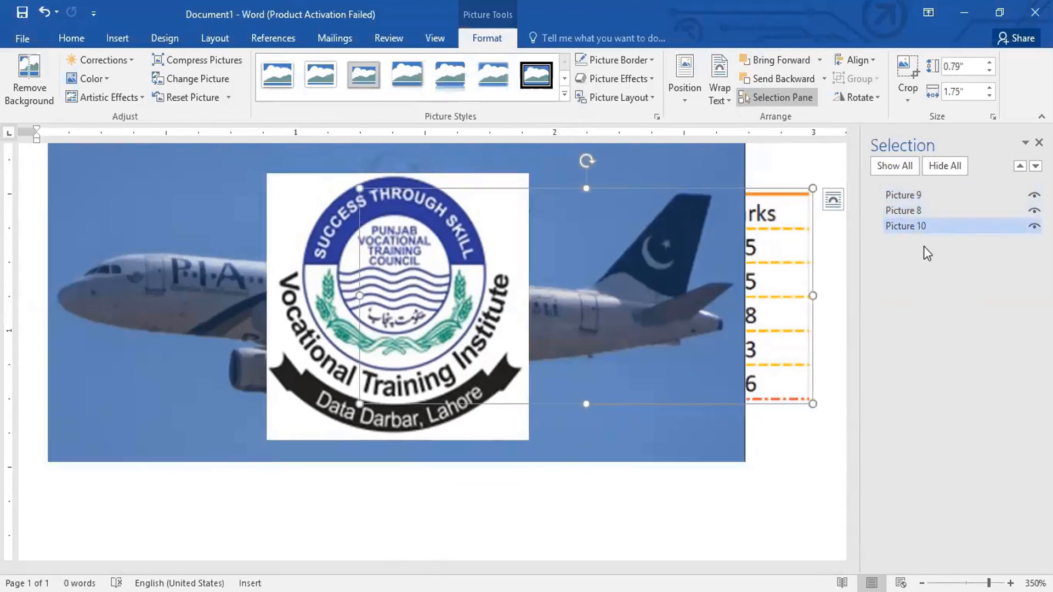
left_click(914, 211)
Select Picture 10, move the table picture partly below the airplane picture, and undo the move.
left_click(904, 225)
left_click_drag(761, 291, 535, 496)
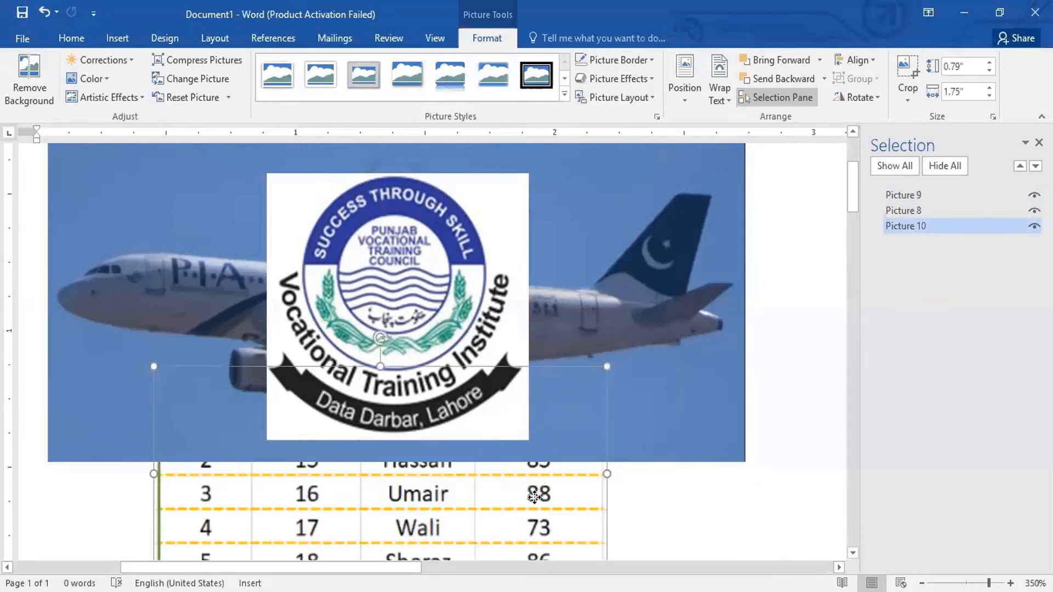
key("ctrl+z")
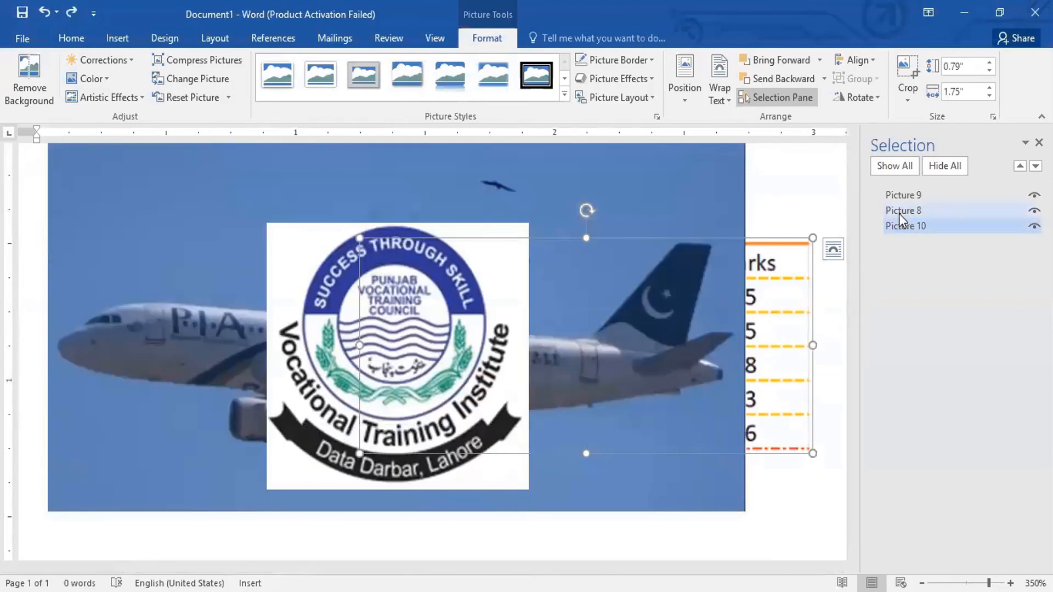
Select Picture 8 and Picture 9 from the Selection pane, nudging the airplane slightly and moving the logo toward the tail.
left_click(900, 213)
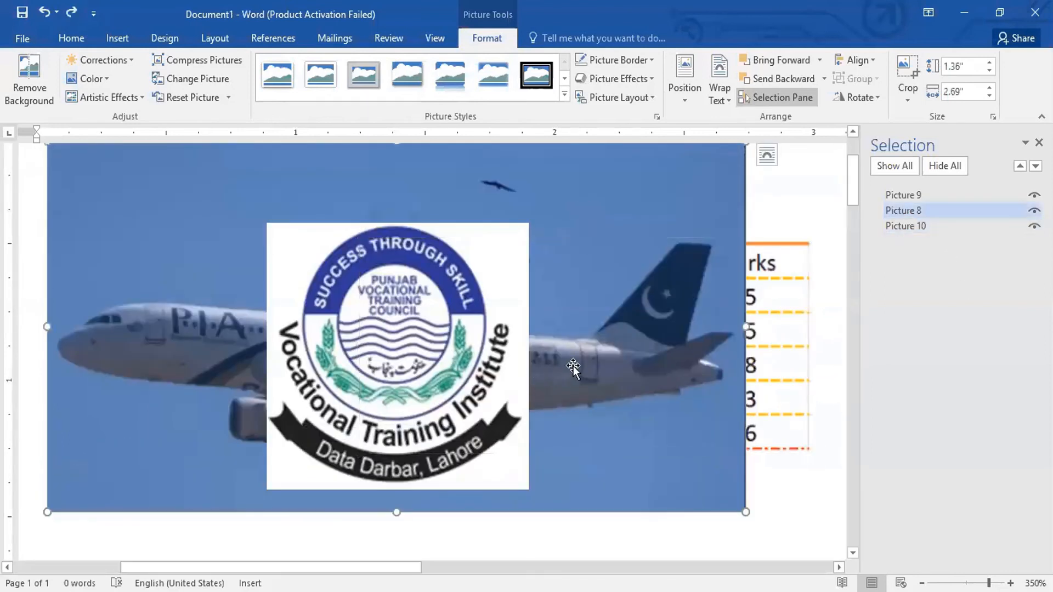
mouse_move(710, 304)
left_mouse_down()
mouse_move(698, 348)
mouse_move(727, 307)
mouse_move(692, 295)
left_mouse_up()
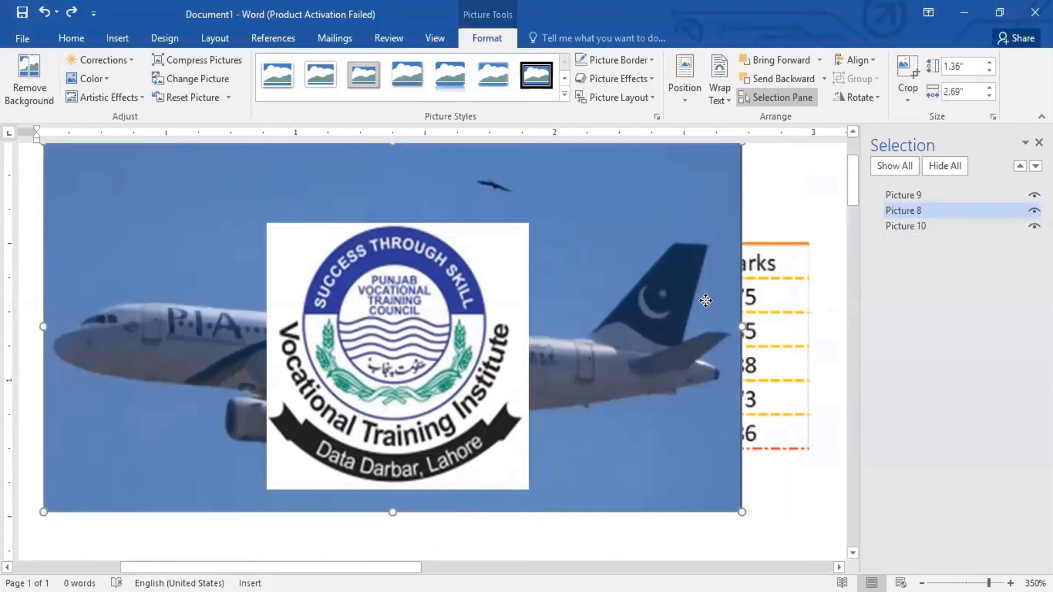
left_click(921, 198)
left_click_drag(522, 353, 562, 343)
Move the table picture completely behind the airplane picture and deselect it.
left_click_drag(777, 295, 789, 237)
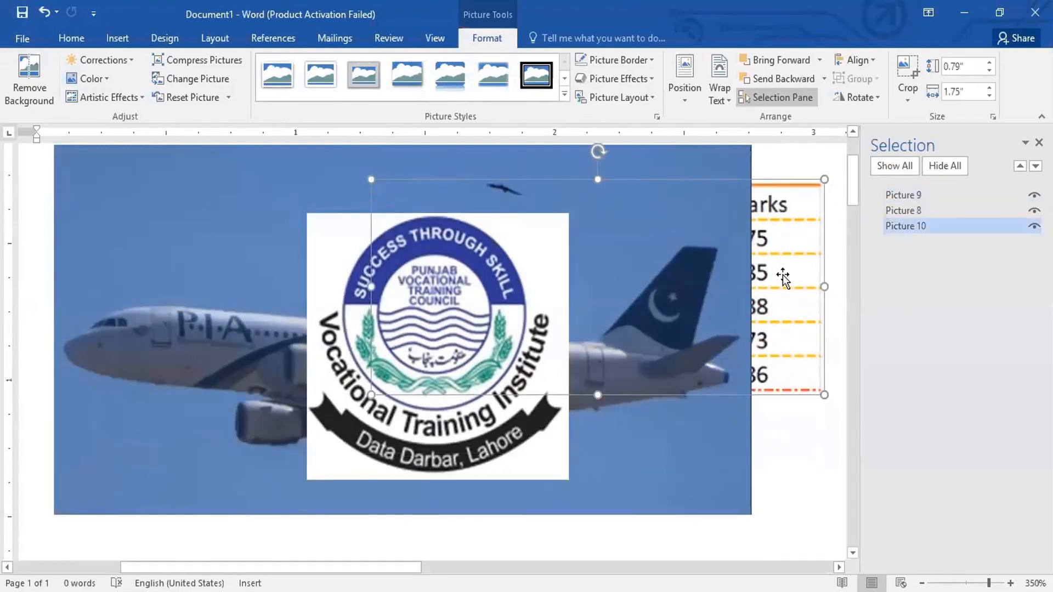
left_click_drag(800, 327, 610, 303)
left_click(835, 423)
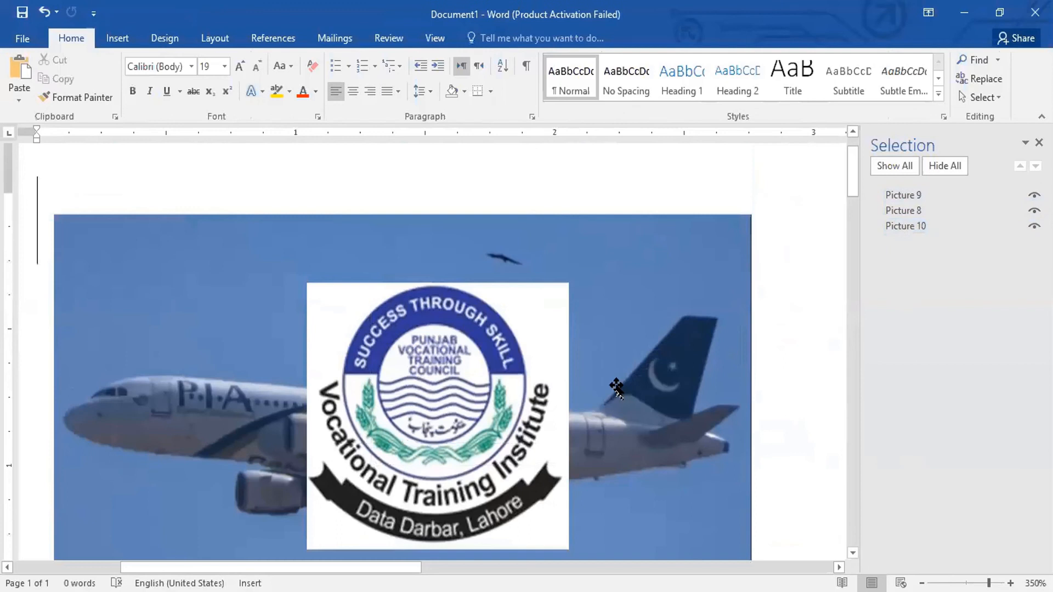
scroll(616, 384, "down", 2)
scroll(617, 384, "up", 2)
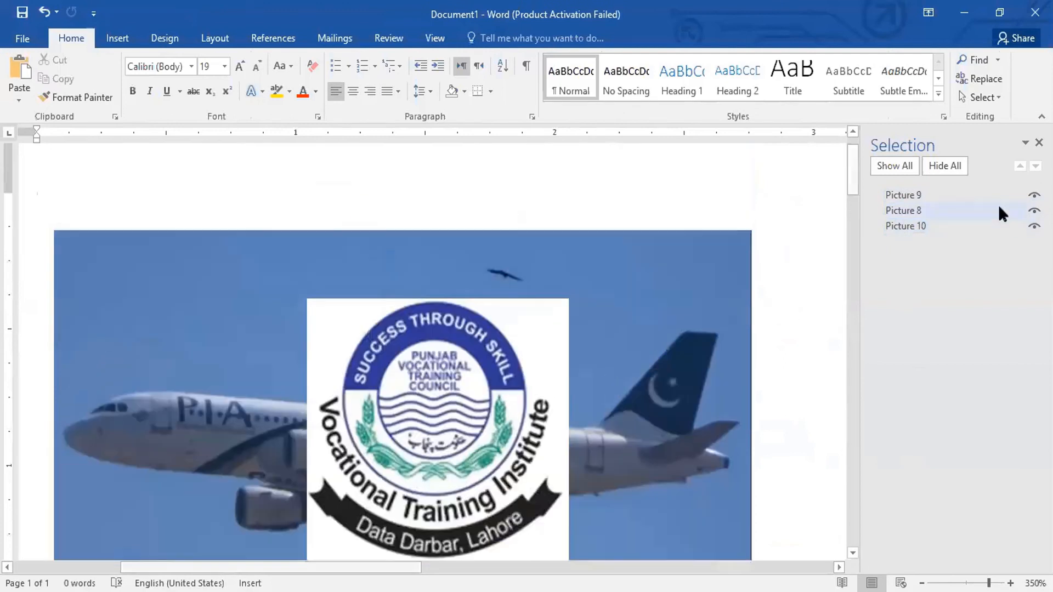
left_click_drag(850, 171, 854, 175)
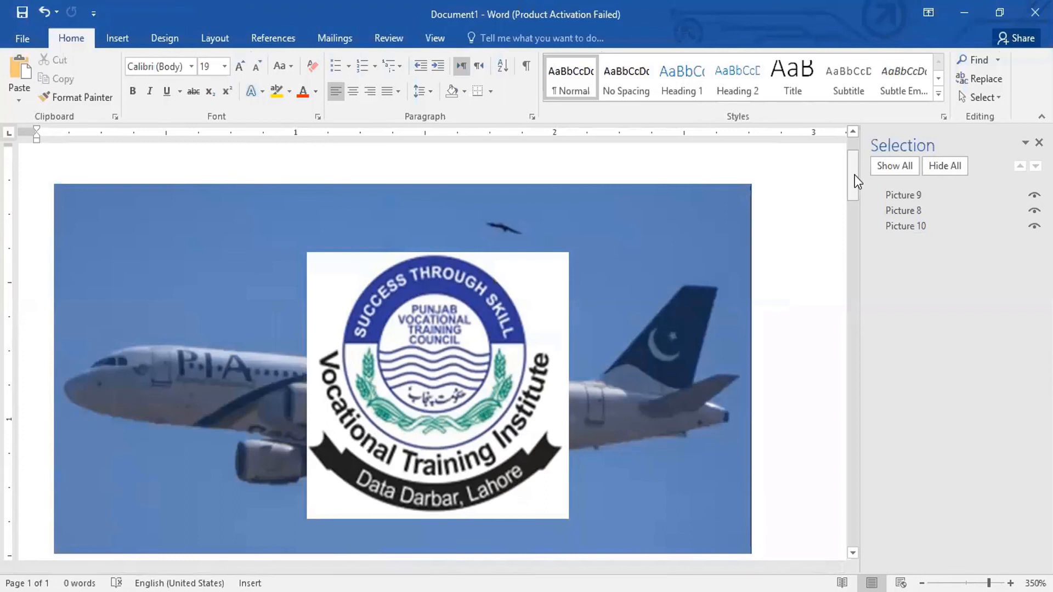
scroll(708, 233, "down", 2)
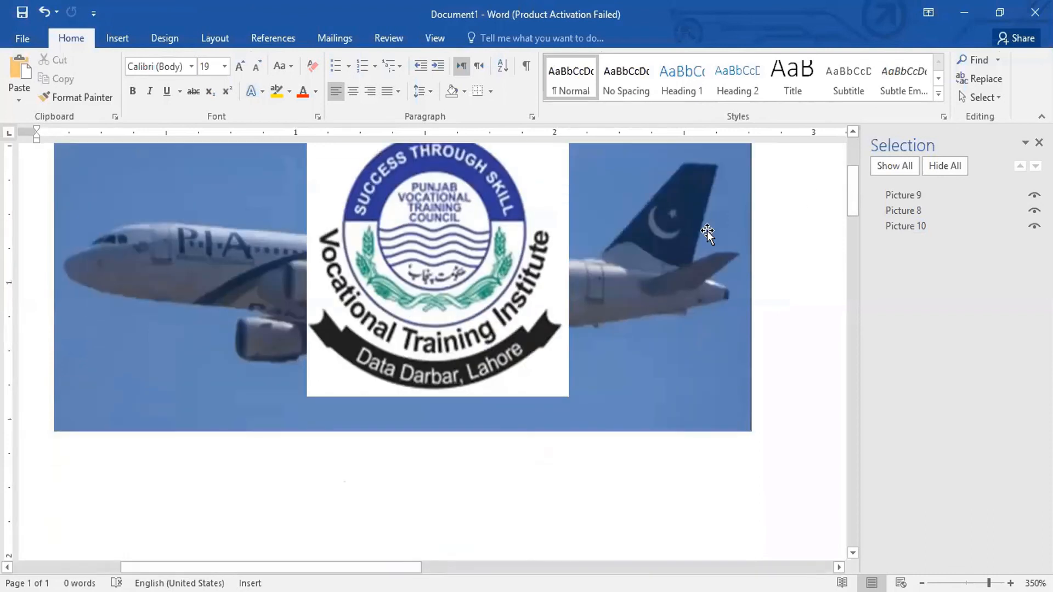
scroll(707, 231, "up", 2)
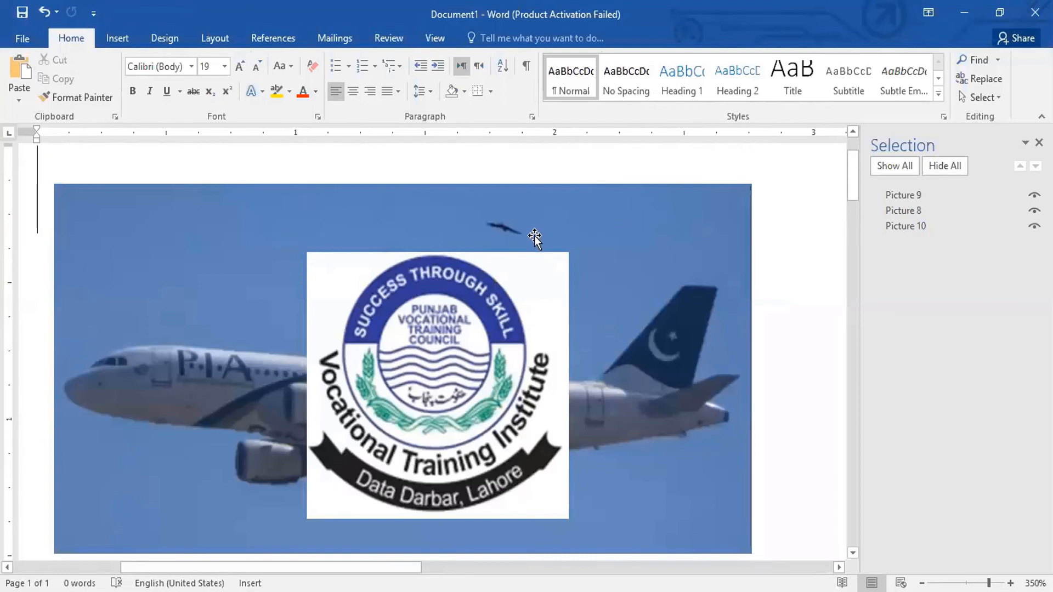
Select the airplane picture directly on the page, move it downward, and undo the move.
left_click(639, 234)
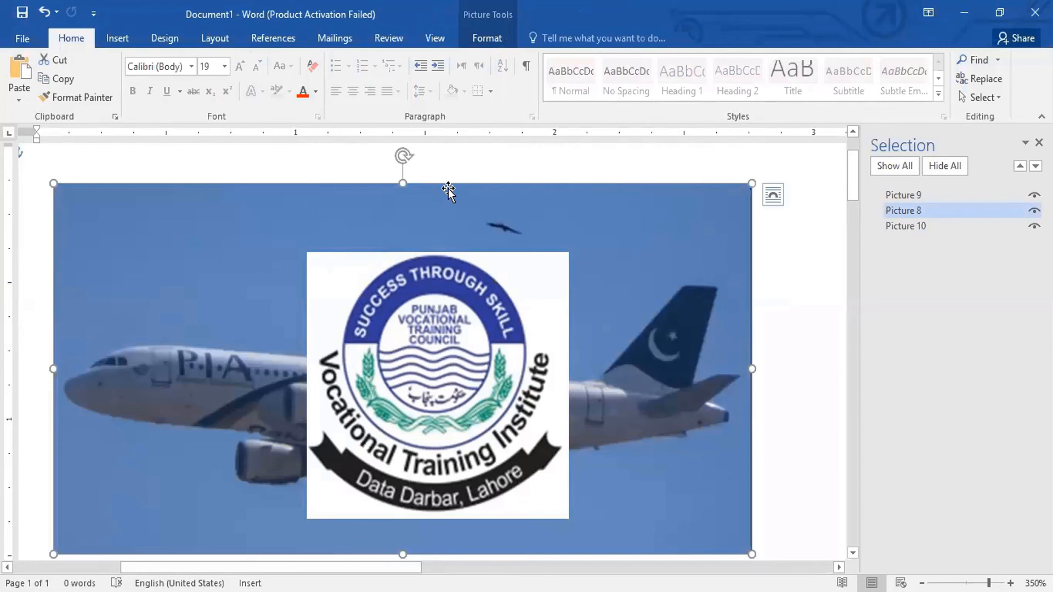
left_click(779, 222)
left_click_drag(519, 209, 539, 416)
scroll(476, 260, "down", 2)
key("ctrl+z")
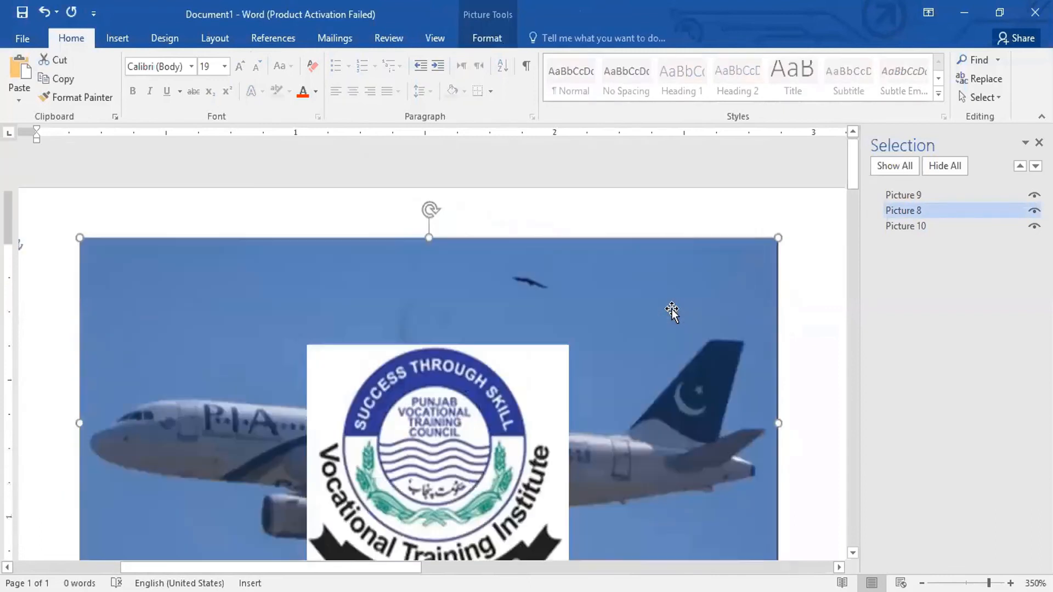
Select the hidden Picture 10 from the Selection pane and shift the table slightly down and right behind the airplane.
scroll(671, 307, "down", 1, "ctrl")
scroll(670, 305, "down", 8, "ctrl")
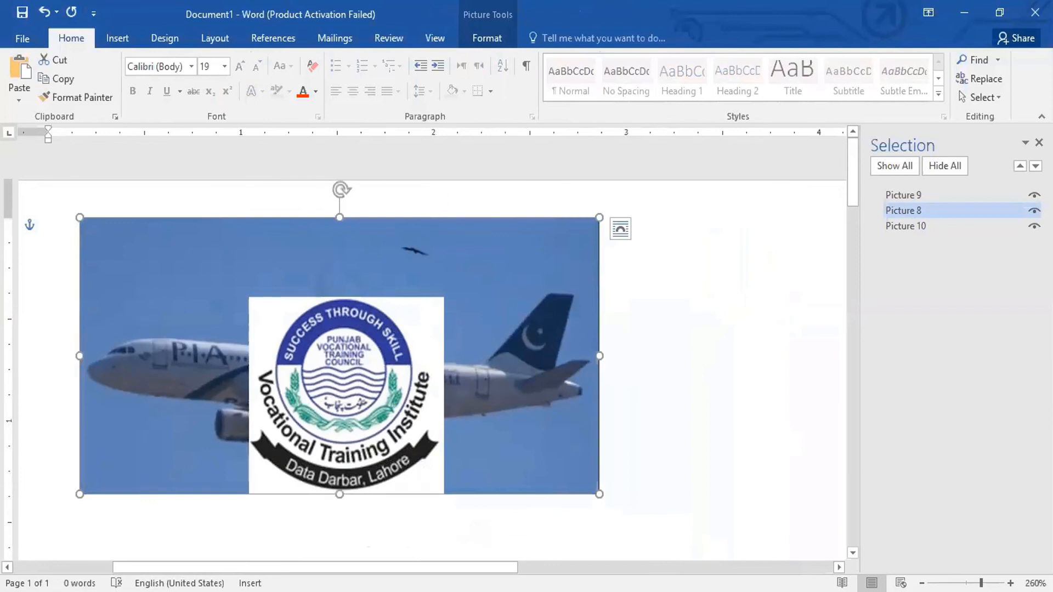
left_click(924, 226)
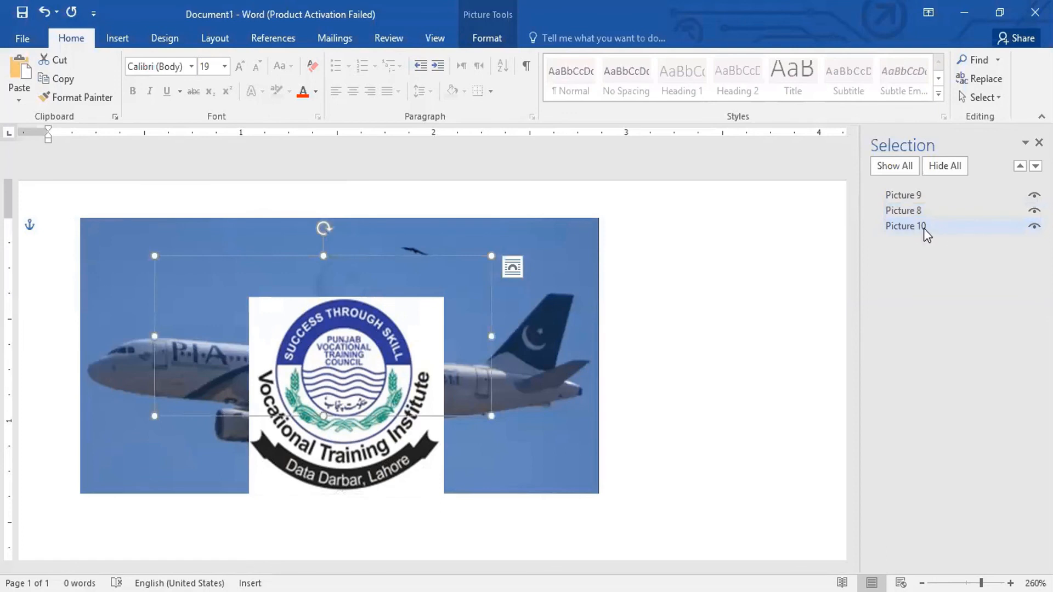
left_click(923, 228)
left_click(923, 233)
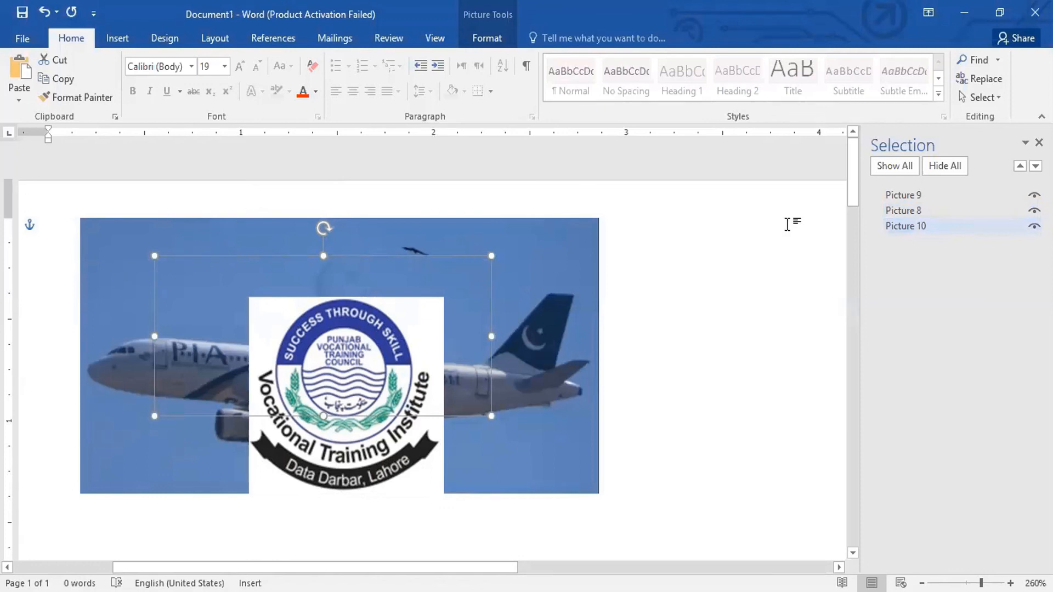
left_click_drag(398, 262, 910, 202)
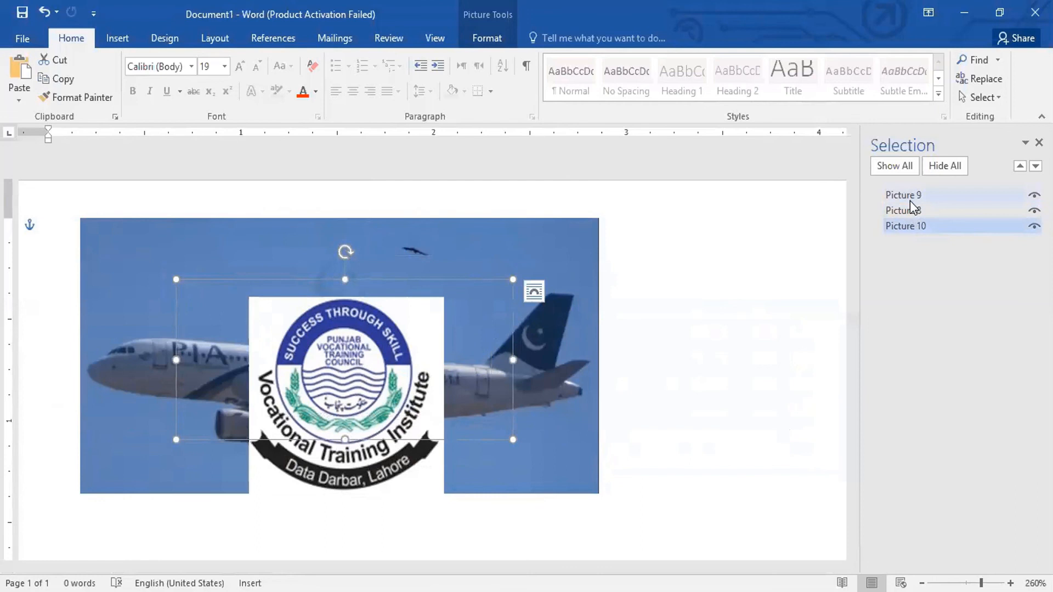
left_click(913, 210)
left_click(914, 224)
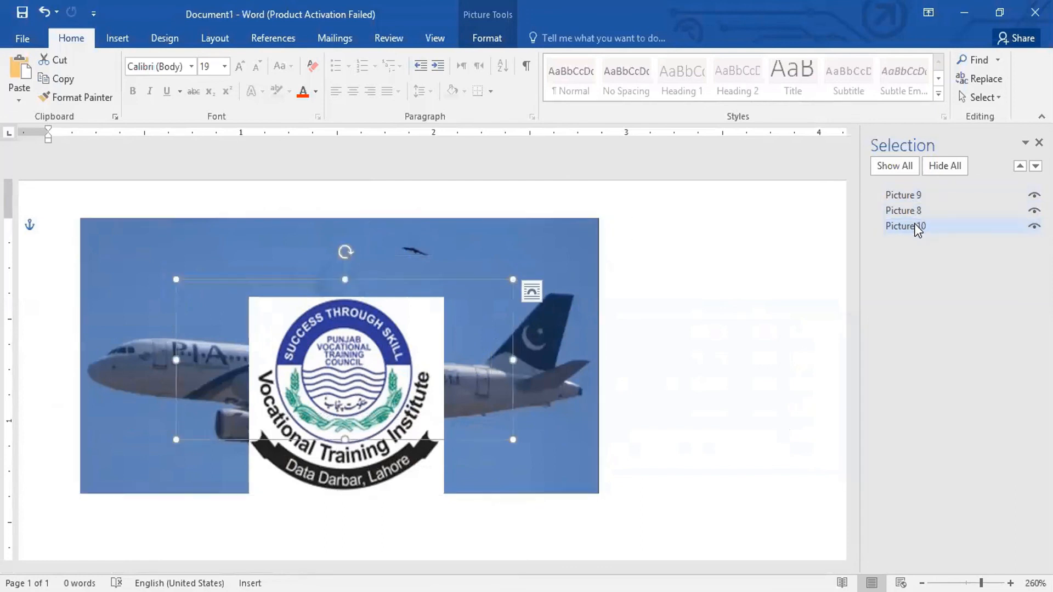
left_click(905, 195)
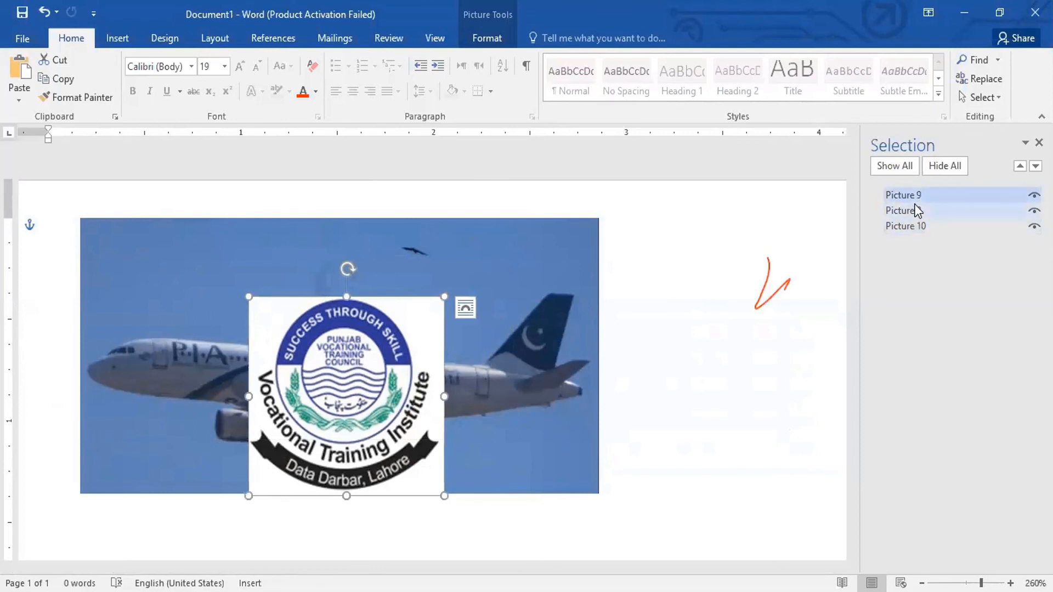
left_click(916, 198)
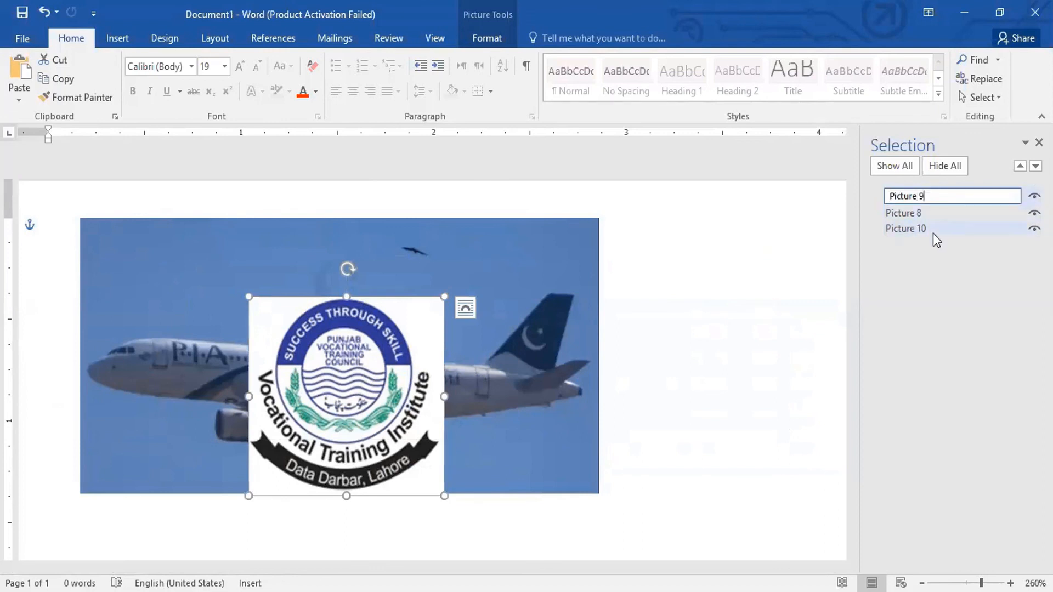
left_click(923, 213)
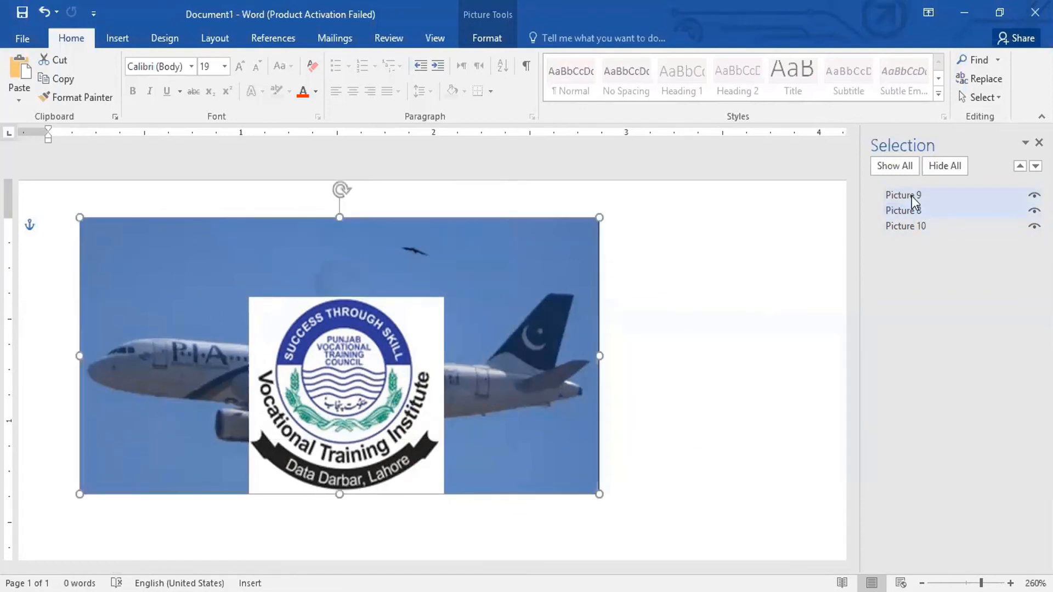
Rename Picture 9 as "VTI logo" in the Selection pane.
left_click(911, 196)
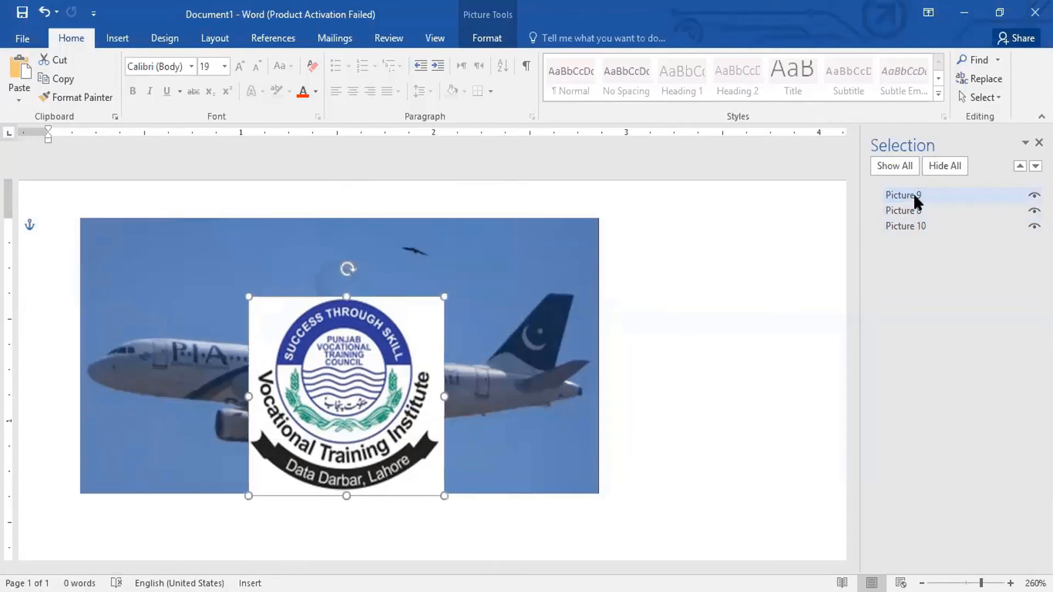
left_click(914, 194)
key("ctrl+a")
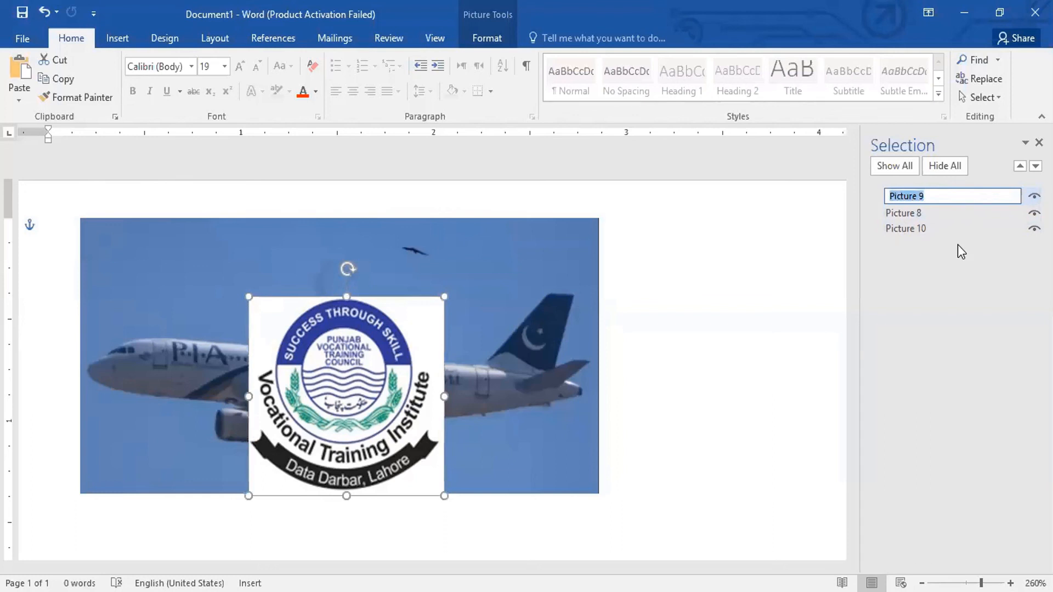
key("BackSpace")
type("VTI logo")
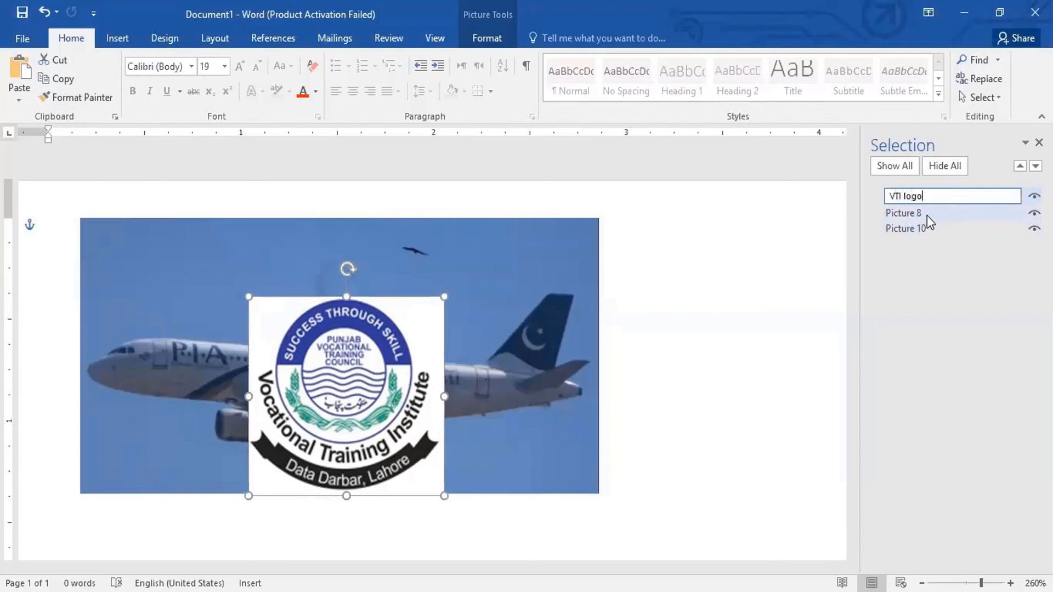
Rename Picture 8 as "Plane" in the Selection pane.
left_click(927, 215)
left_click(927, 215)
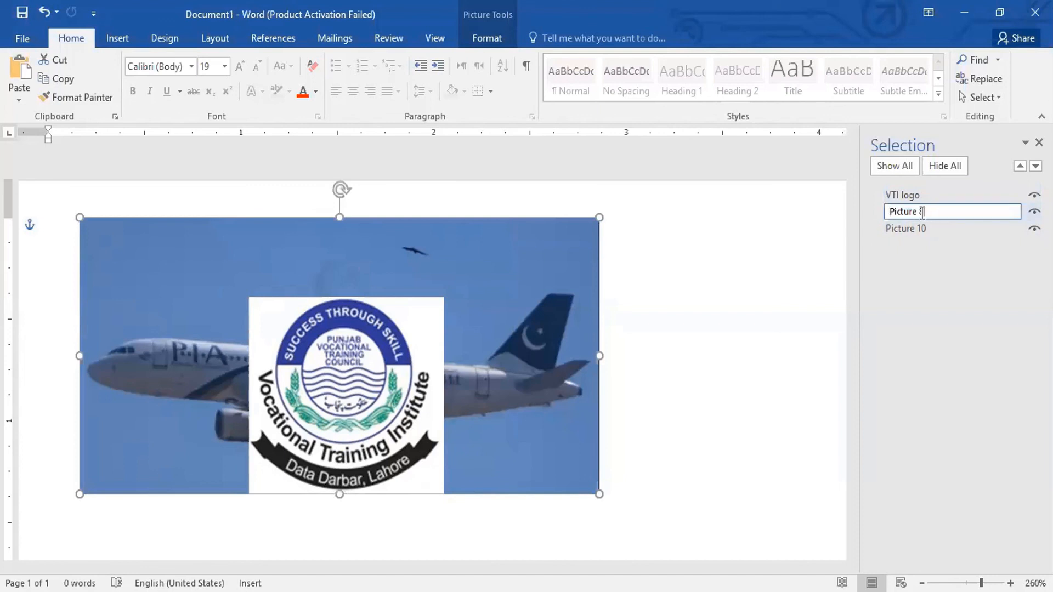
left_click_drag(922, 212, 882, 222)
type("Plane")
Rename Picture 10 as "Mark Sheet" in the Selection pane.
left_click(923, 227)
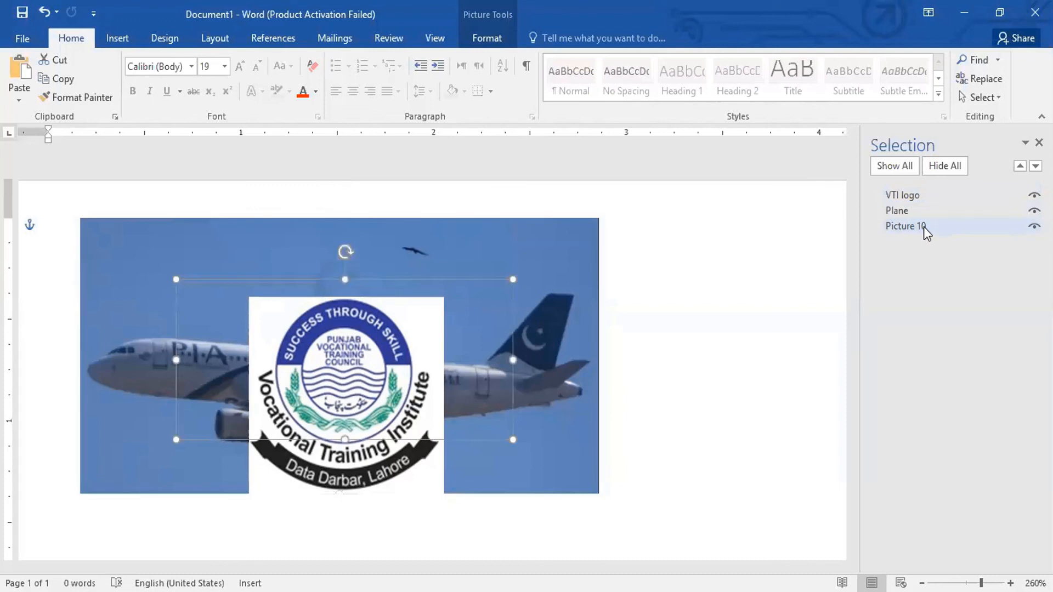
left_click(921, 228)
type("Mark Sheet")
key("Return")
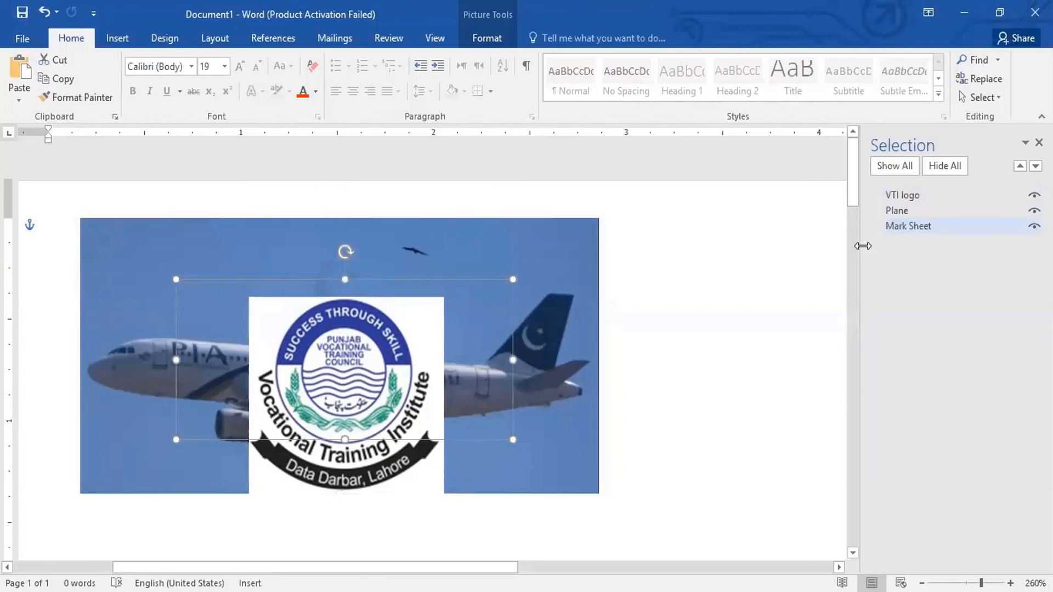
double_click(938, 196)
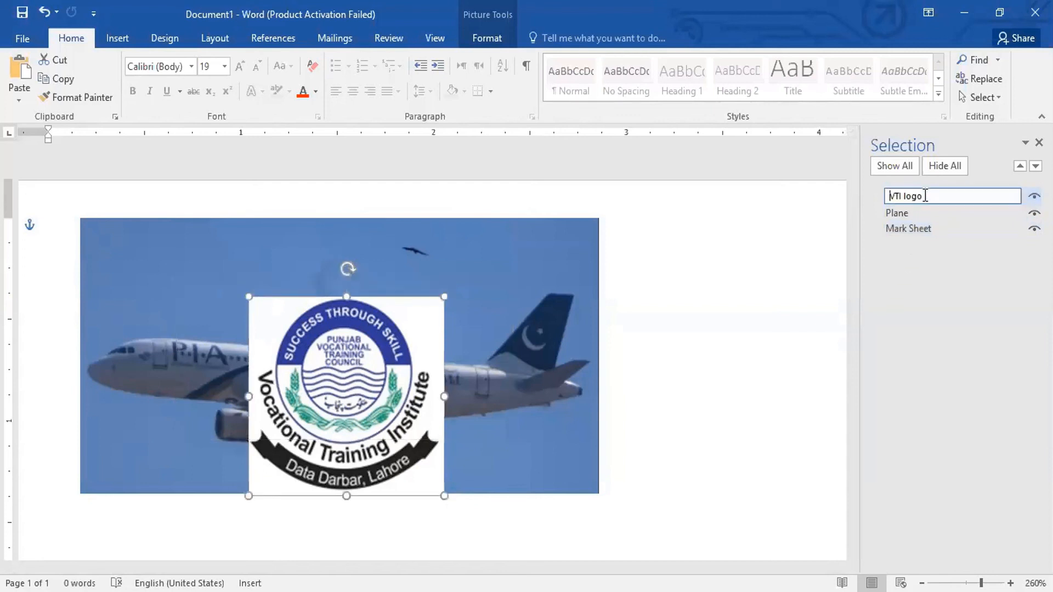
left_click(930, 216)
left_click(932, 197)
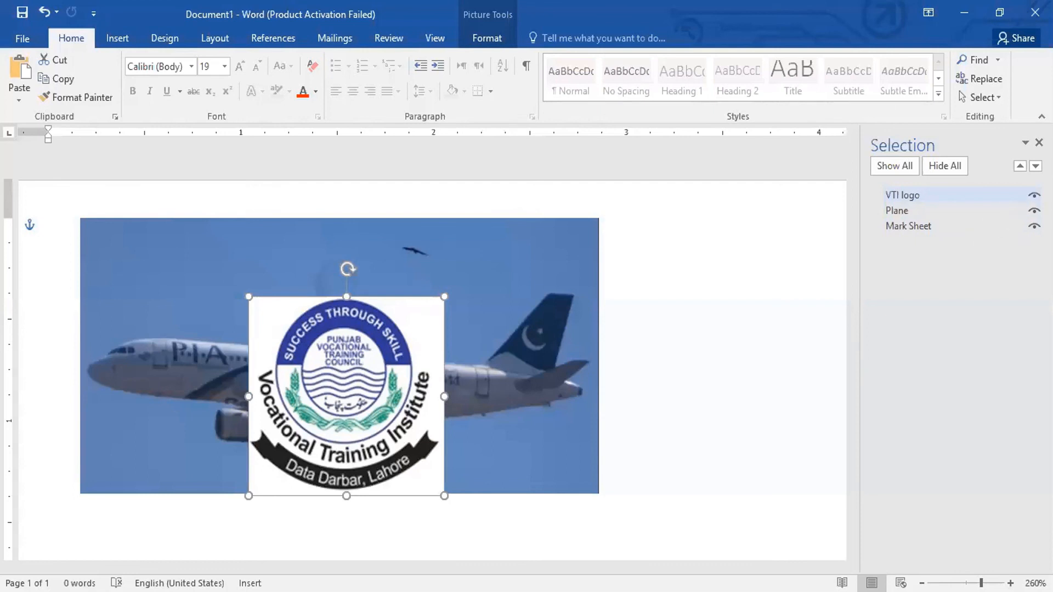
Hide and show the VTI logo several times in the Selection pane, ending with it shown.
left_click(1034, 195)
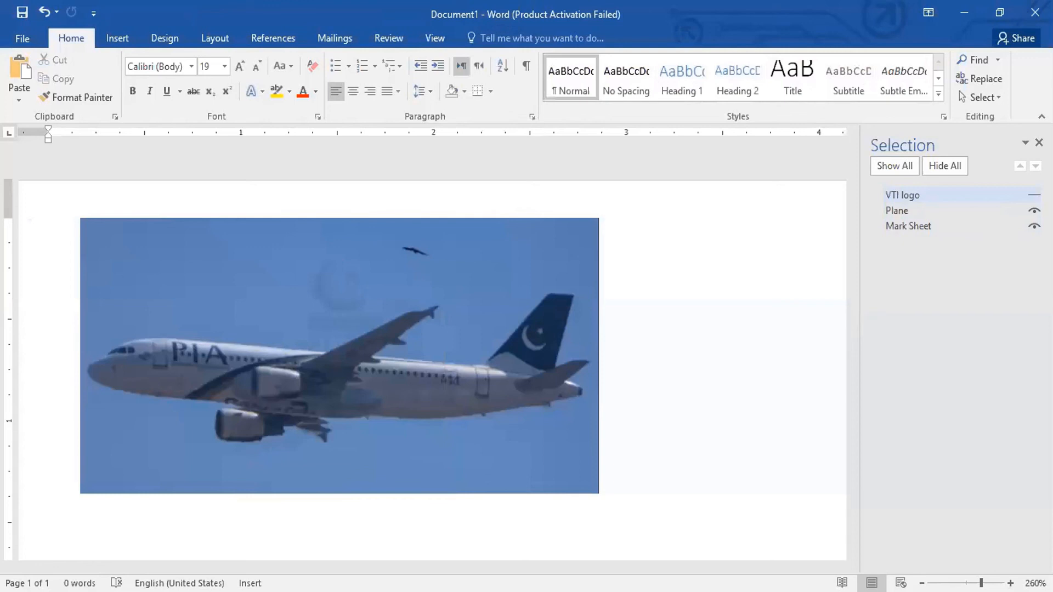
left_click(1034, 195)
left_click(1034, 195)
left_click(1034, 195)
left_click(1033, 195)
left_click(1033, 195)
left_click(1034, 195)
left_click(1034, 195)
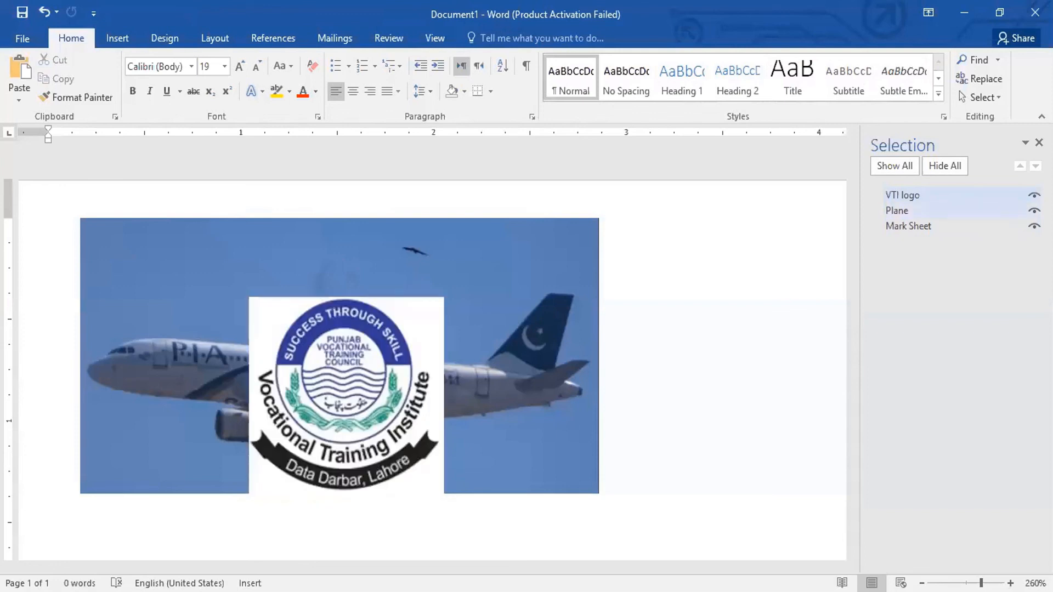
Toggle the Plane's visibility to reveal the table behind it, and hide Plane, VTI logo and Mark Sheet.
left_click(1033, 210)
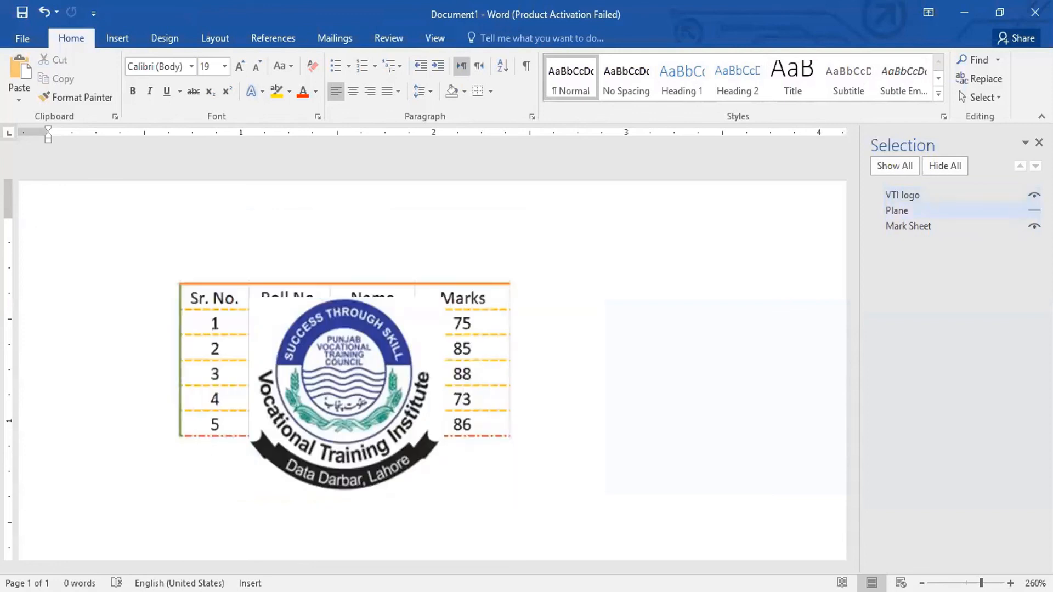
left_click(1034, 210)
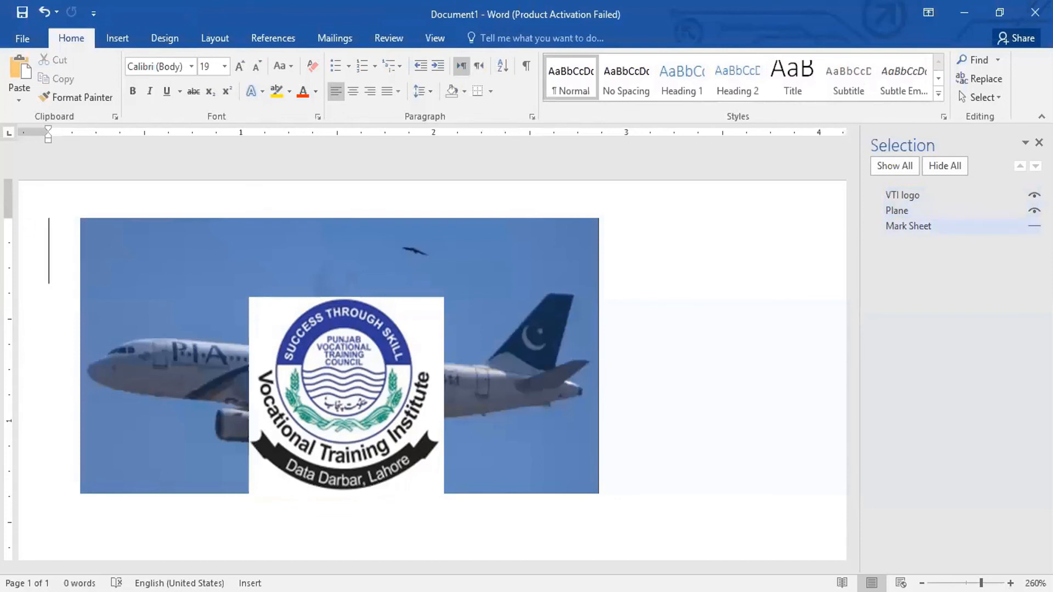
left_click(1035, 210)
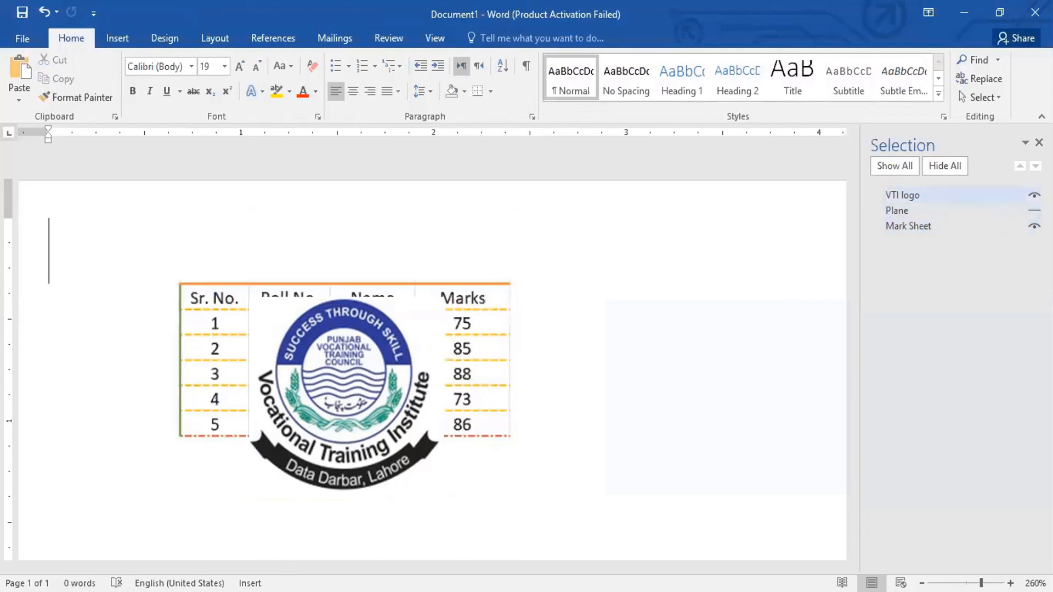
left_click(1034, 196)
left_click(1035, 226)
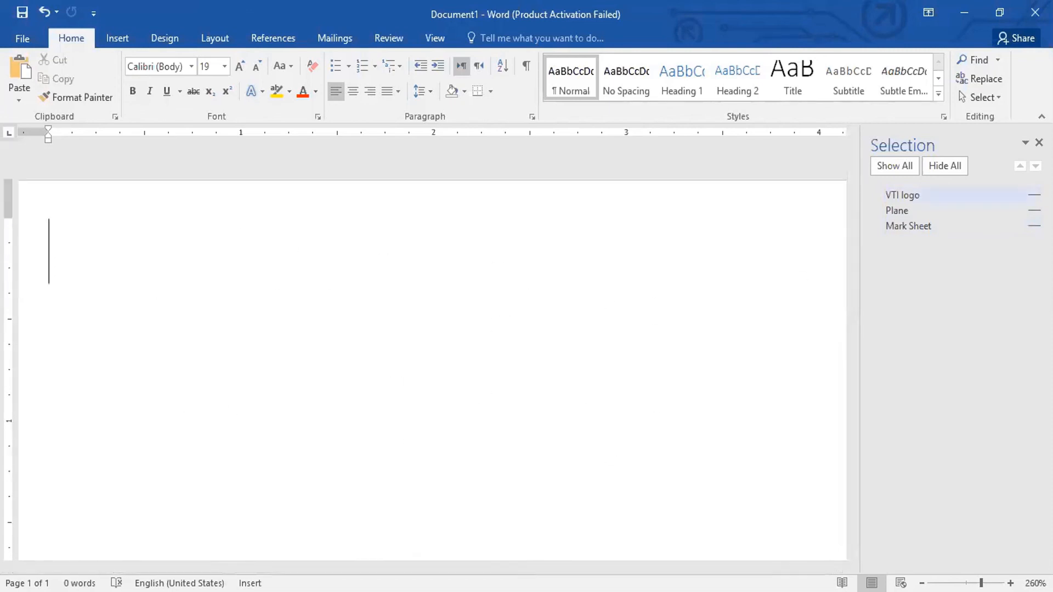
Show the hidden VTI logo, Plane and Mark Sheet pictures again.
left_click(1034, 195)
left_click(1034, 211)
left_click(1034, 226)
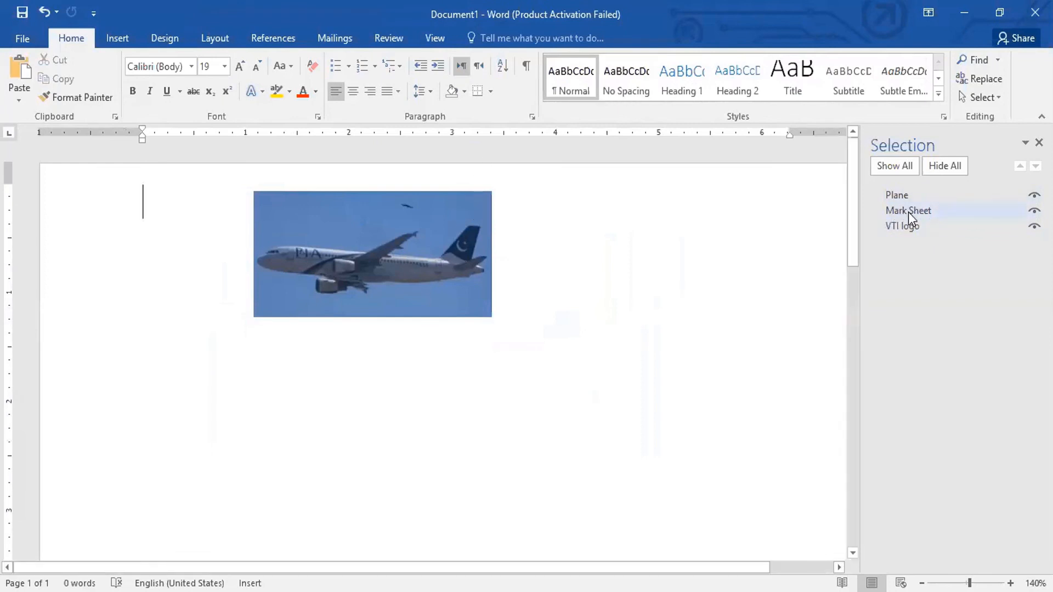
Select the Mark Sheet and VTI logo by name and move both from behind the airplane to the blank area right of it.
left_click(908, 212)
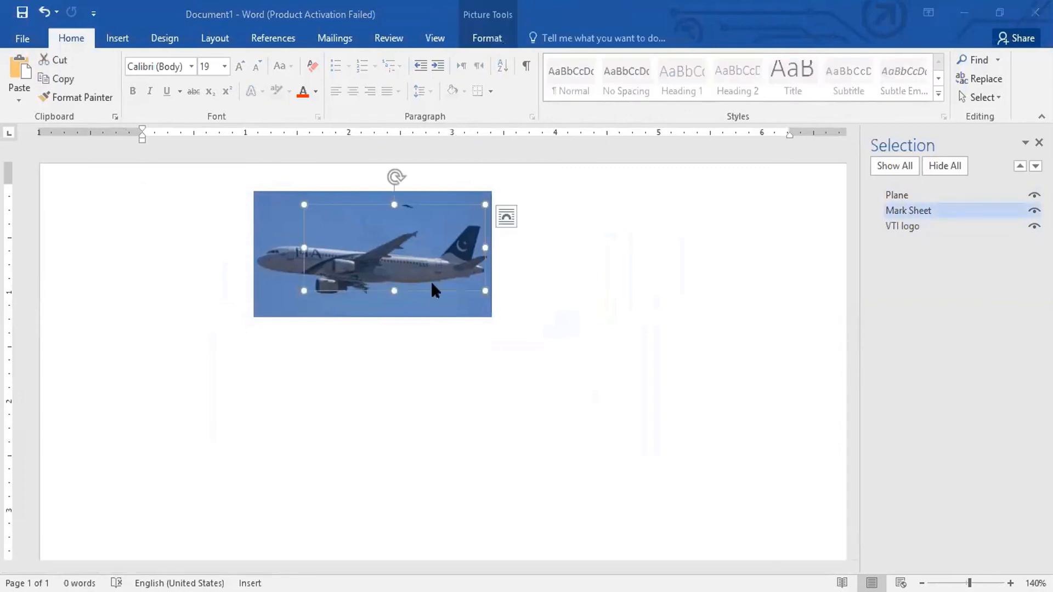
left_click_drag(470, 256, 616, 319)
left_click_drag(504, 332, 361, 231)
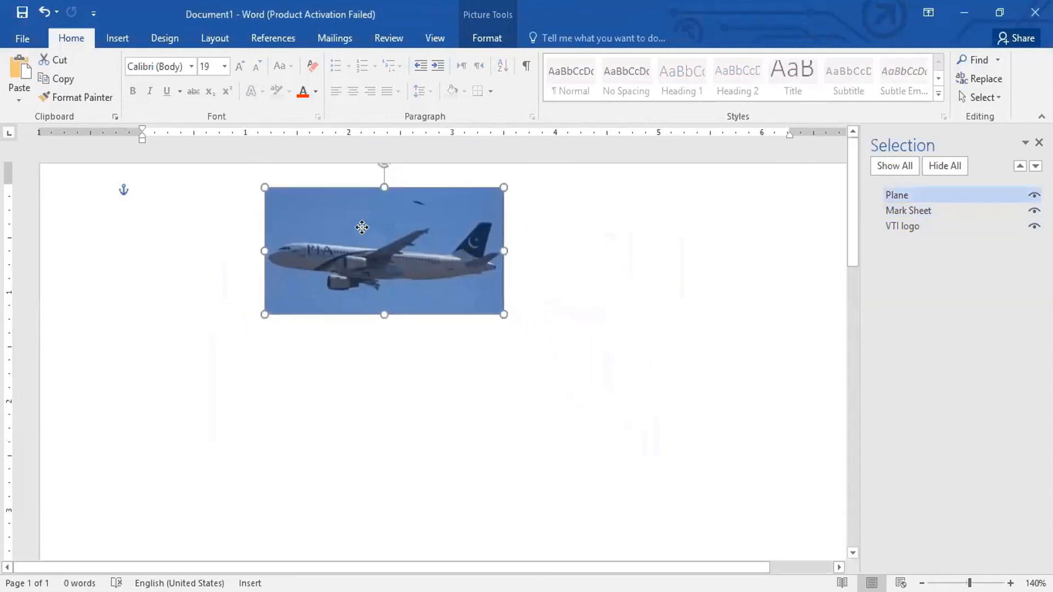
left_click(904, 212)
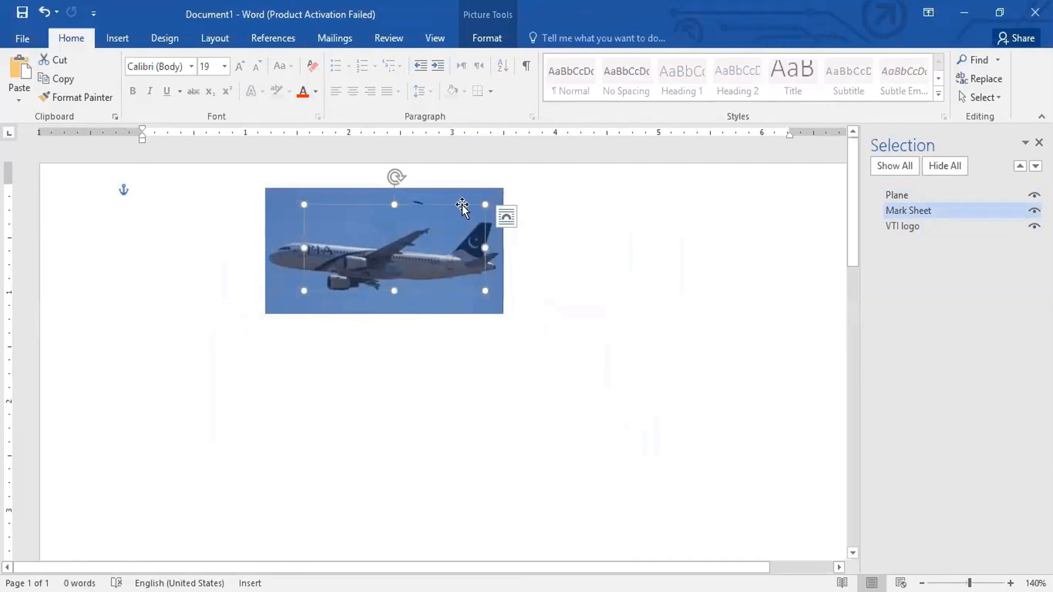
left_click_drag(477, 207, 716, 197)
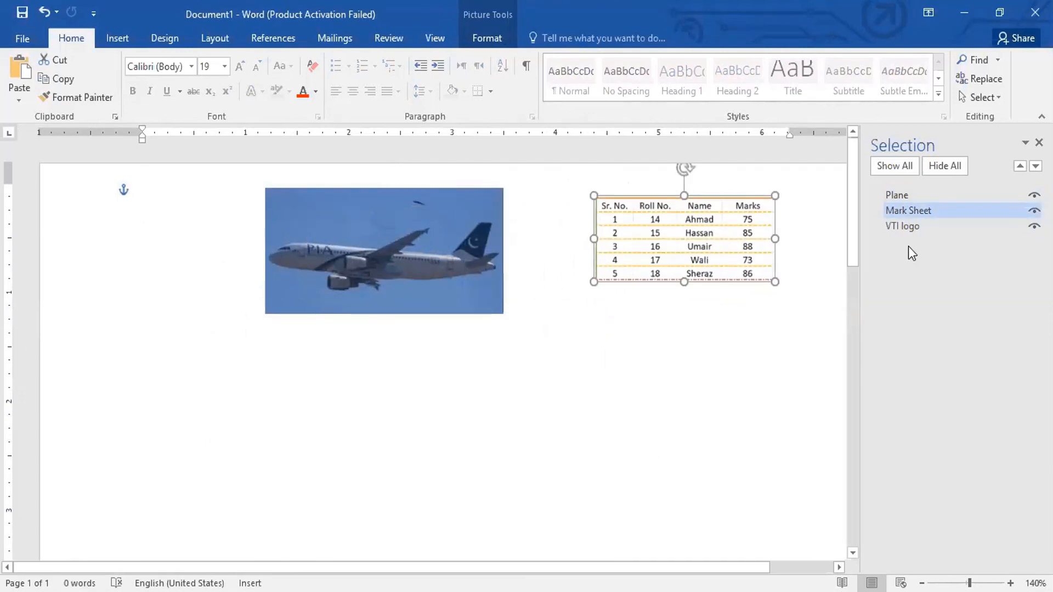
left_click(902, 225)
left_click_drag(286, 215, 626, 317)
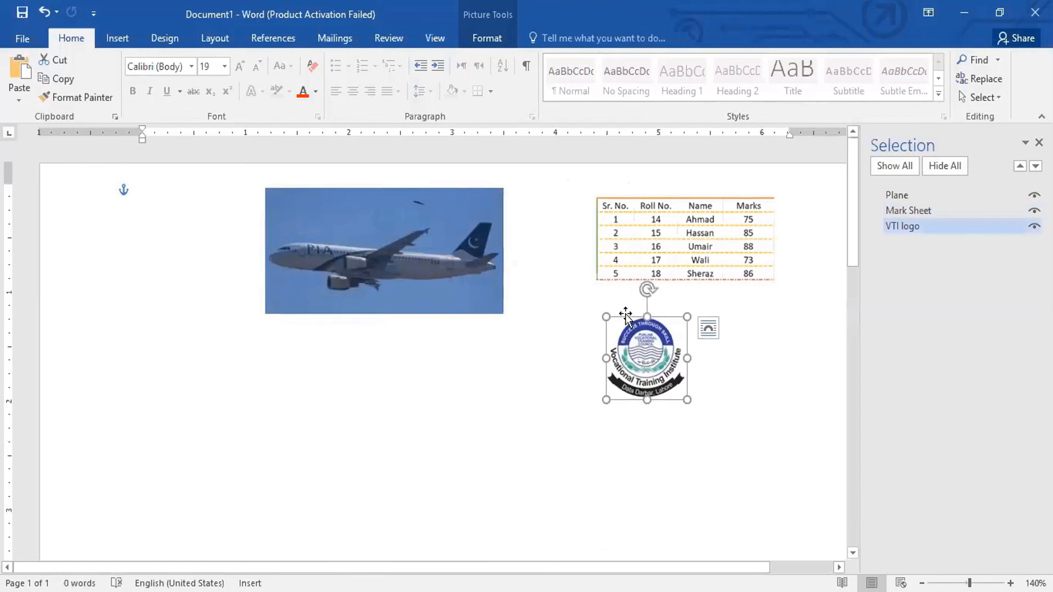
Delete the logo, table and airplane pictures from the page and close the Selection pane.
key("Delete")
left_click(640, 258)
key("Delete")
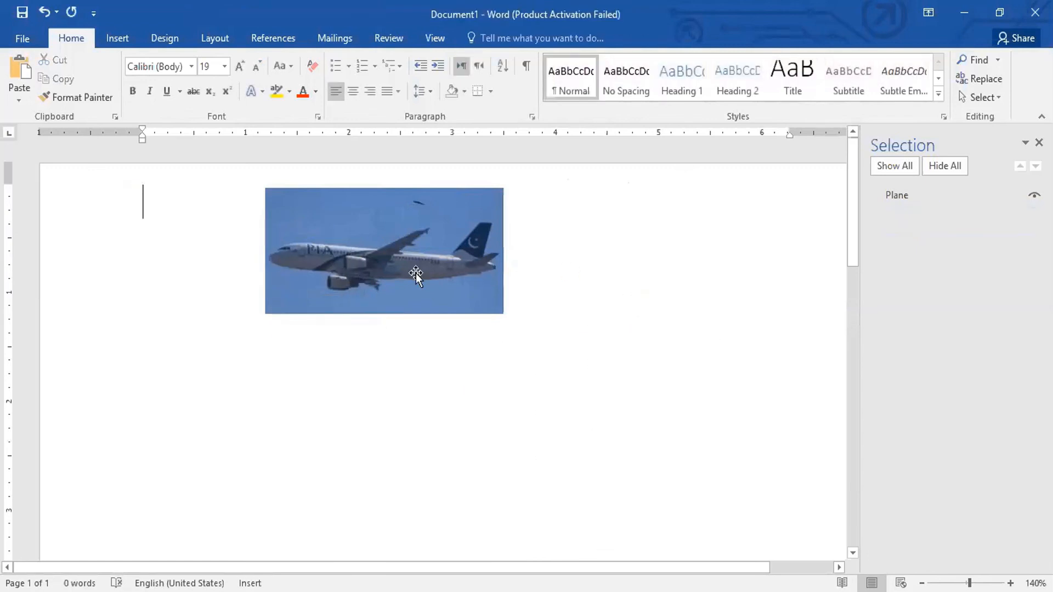
left_click(414, 271)
key("Delete")
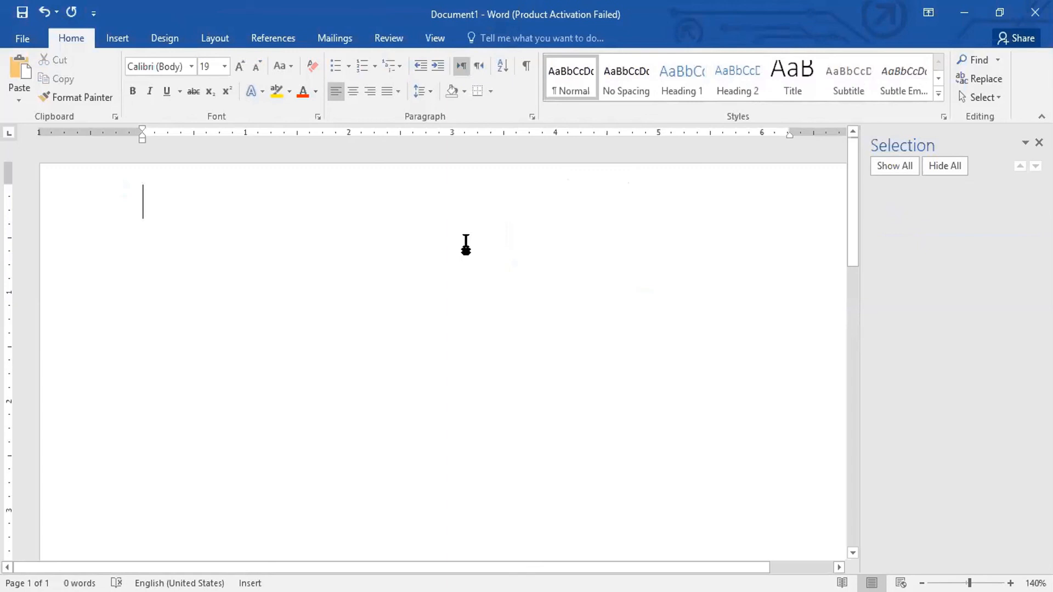
left_click(1039, 142)
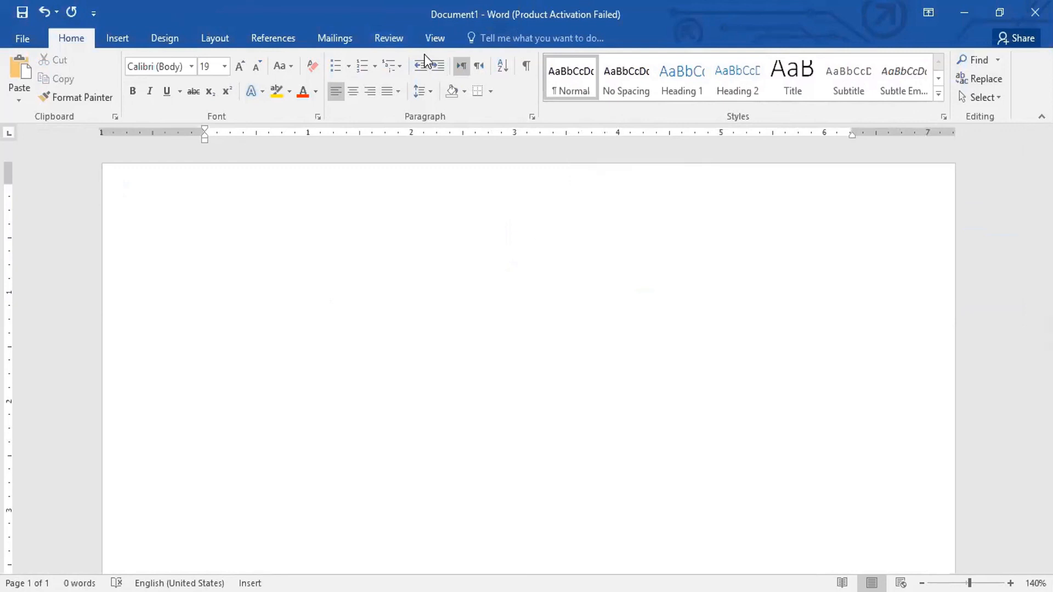
Insert the picture "data darbar logo" from the Pictures folder.
left_click(118, 38)
left_click(101, 77)
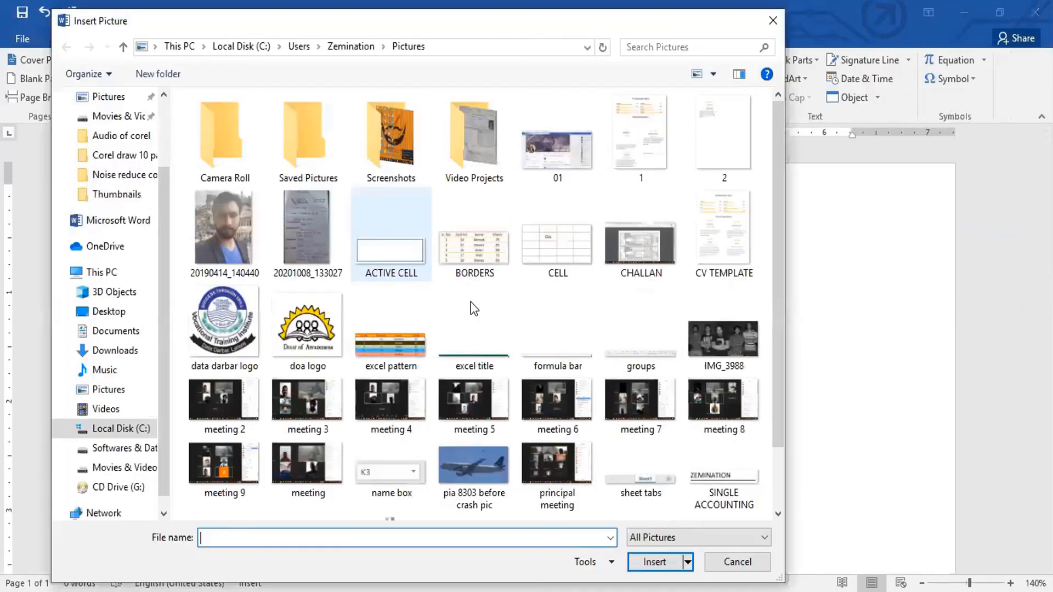
double_click(228, 337)
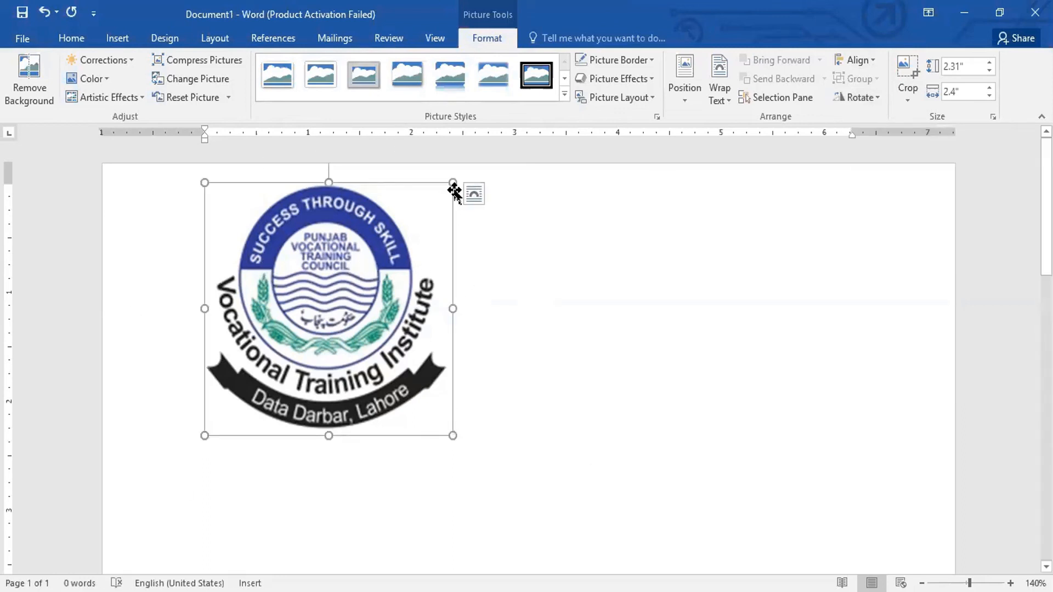
Set the logo's text wrapping to In Front of Text and move it a little to the right.
left_click(475, 194)
left_click(591, 332)
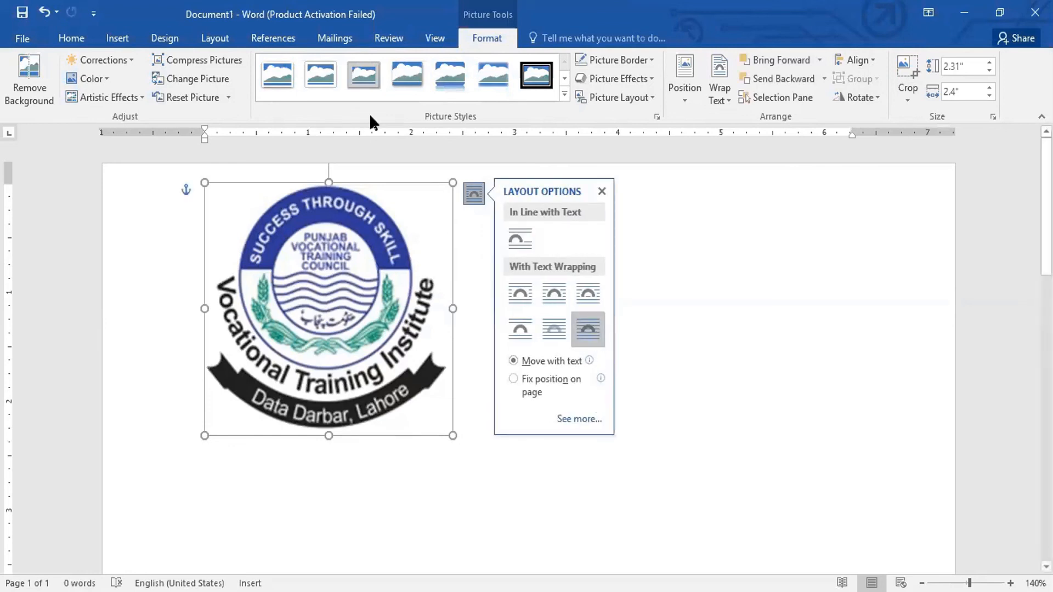
left_click(658, 233)
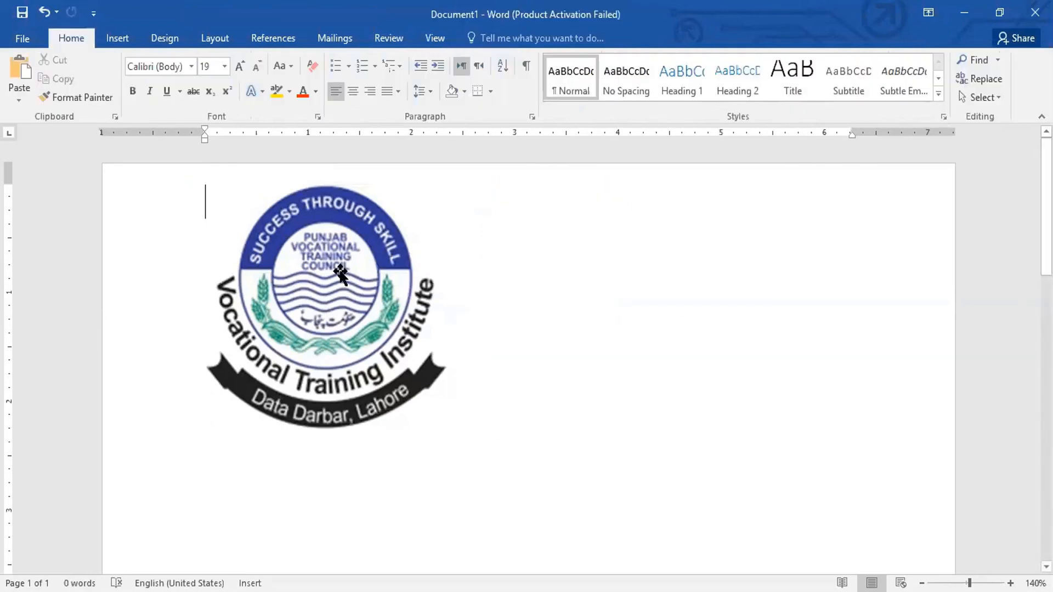
left_click(403, 287)
left_click_drag(400, 287, 482, 284)
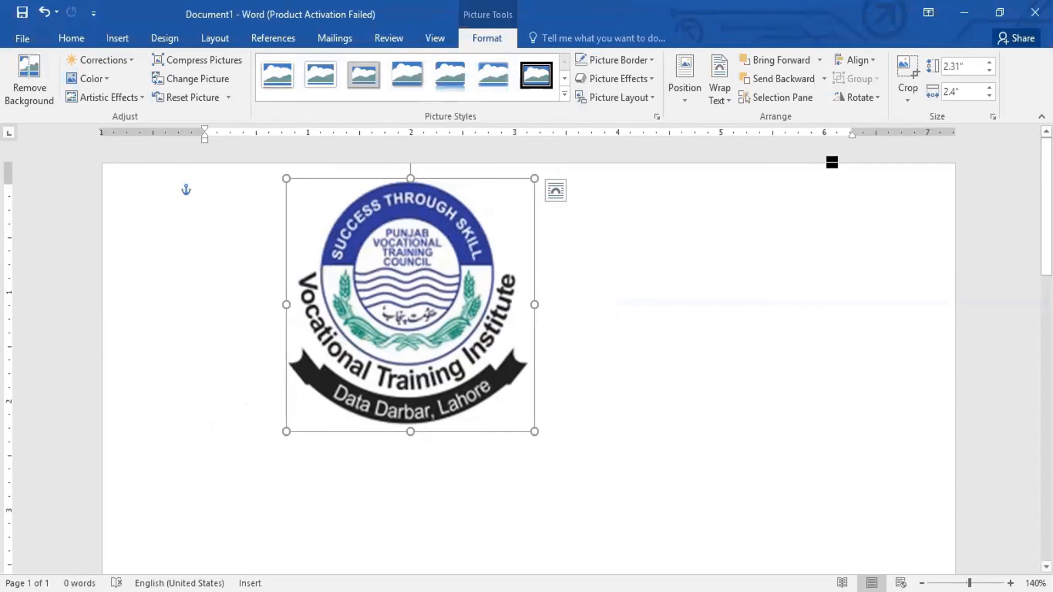
Review the 90° rotation and flip options for the selected logo.
left_click(866, 97)
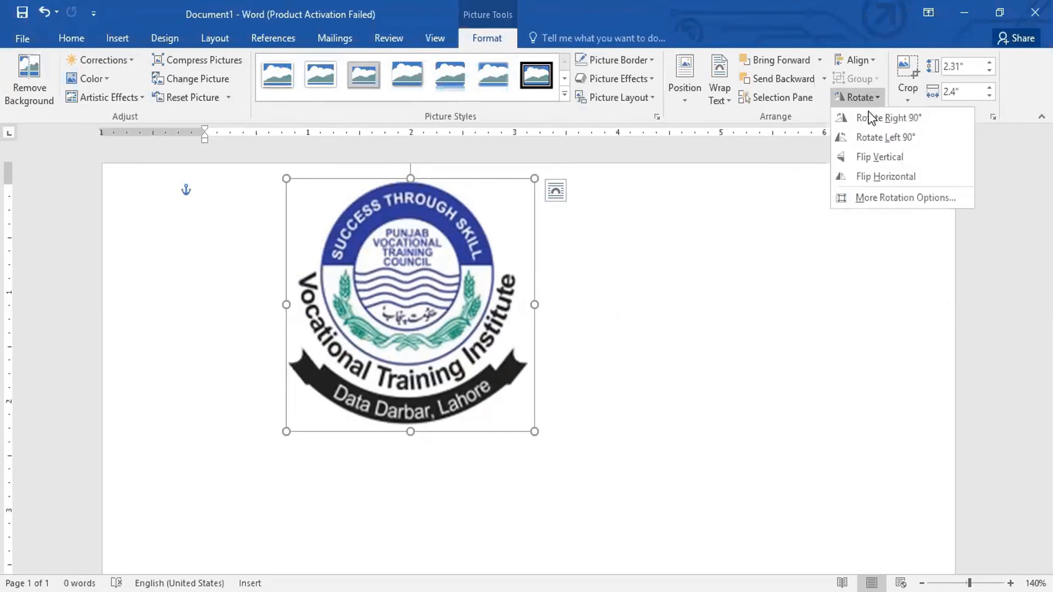
left_click(870, 117)
left_click(868, 136)
left_click(868, 136)
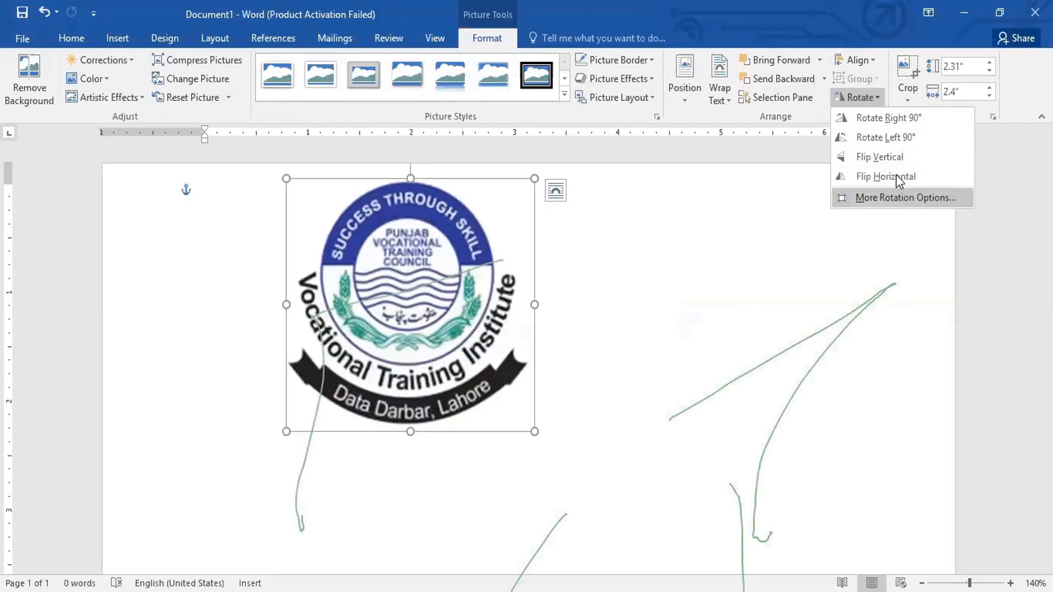
left_click(857, 97)
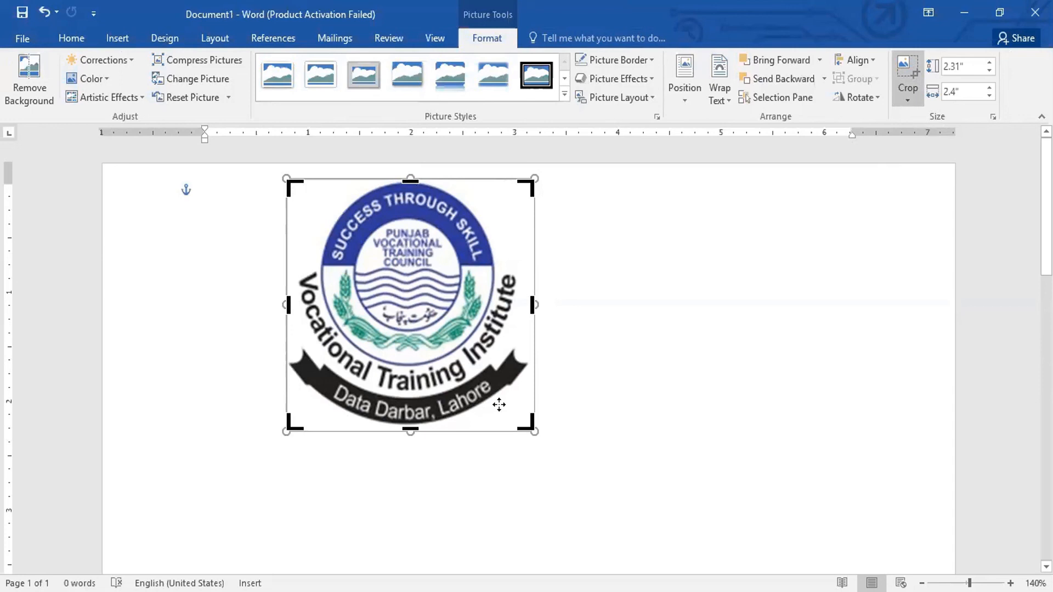
Crop the logo to its central emblem, about 1.2 inches high and 0.96 inches wide, and deselect it.
left_click_drag(533, 429, 399, 322)
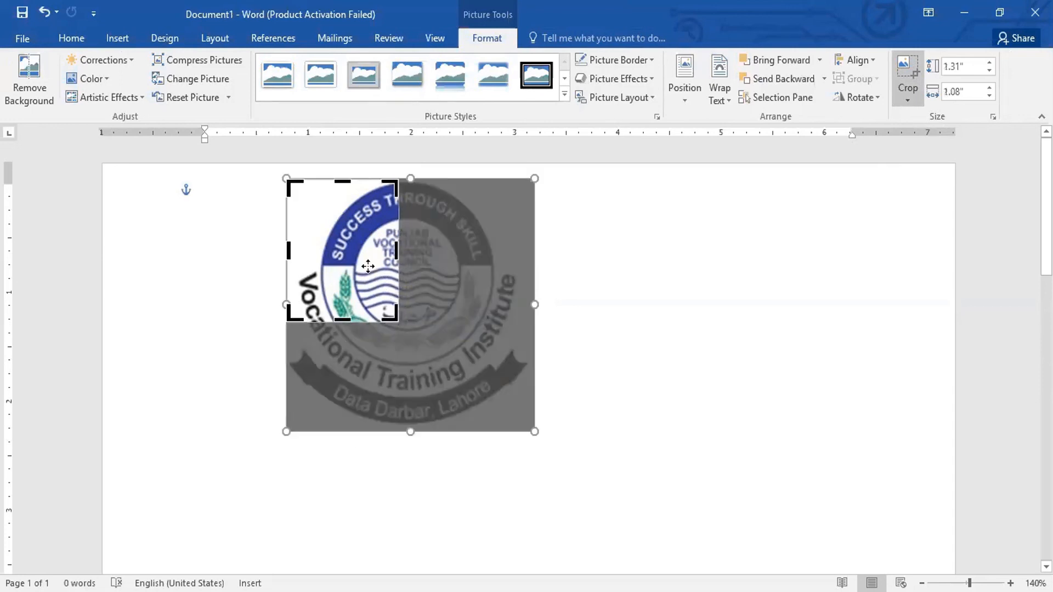
left_click_drag(402, 264, 317, 233)
left_click_drag(395, 176, 403, 176)
left_click_drag(404, 320, 392, 308)
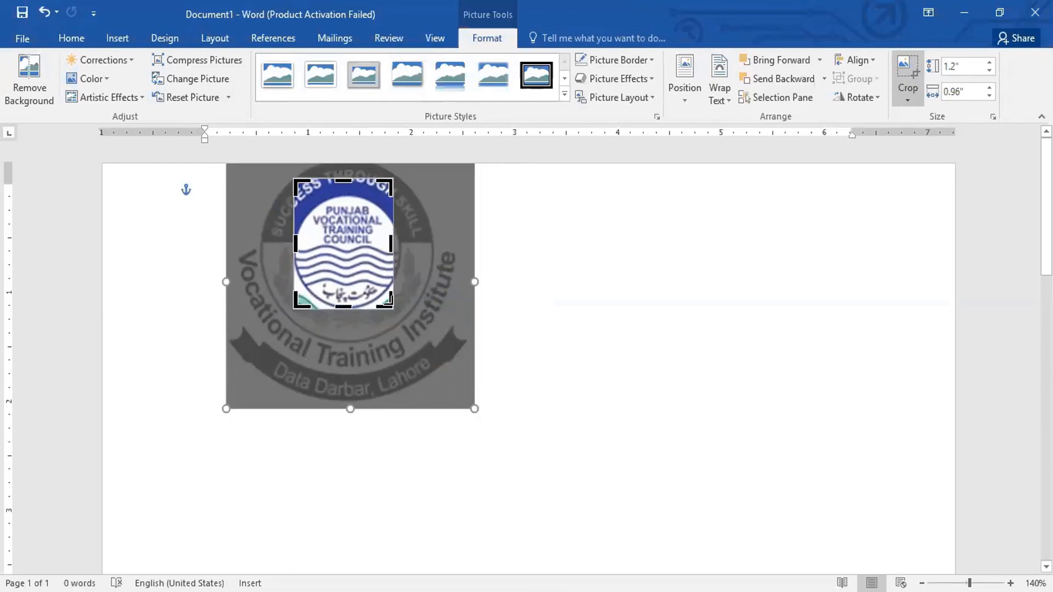
left_click(913, 65)
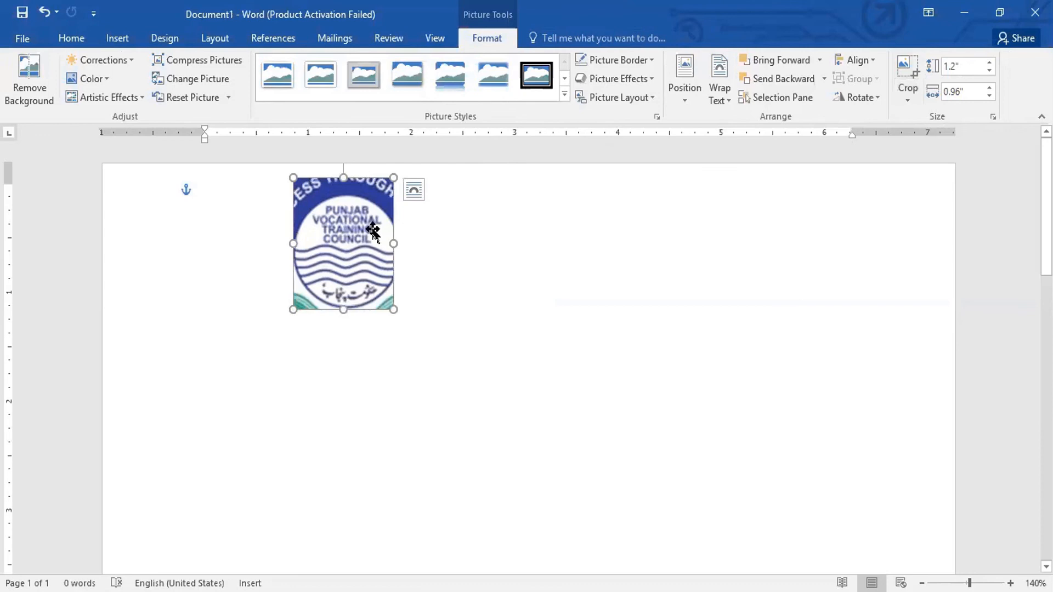
left_click(509, 257)
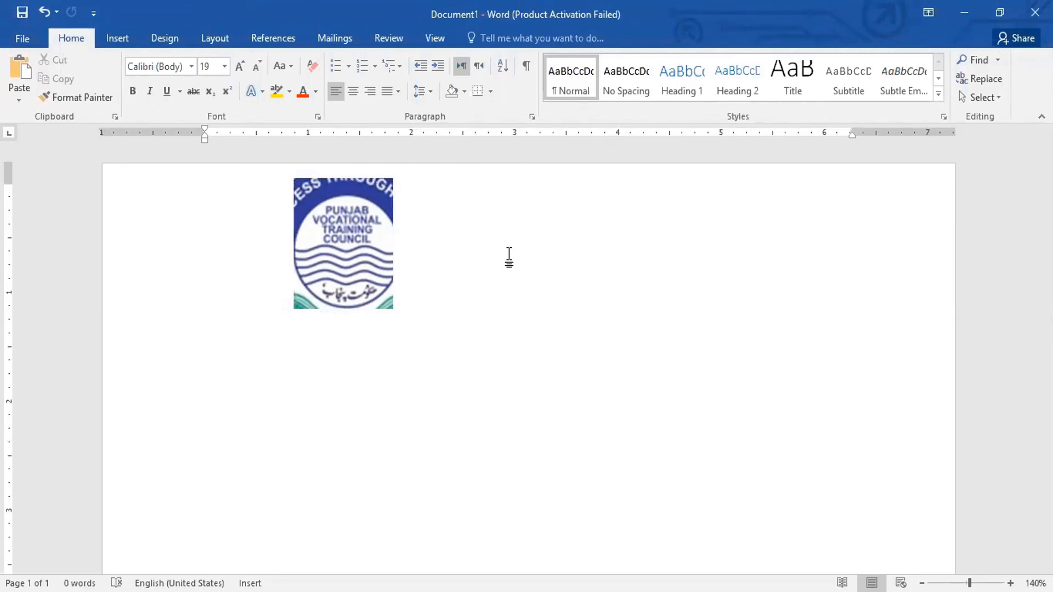
Set the cropped logo's height to 2 inches and then its width to 3 inches.
left_click(351, 241)
left_click(960, 67)
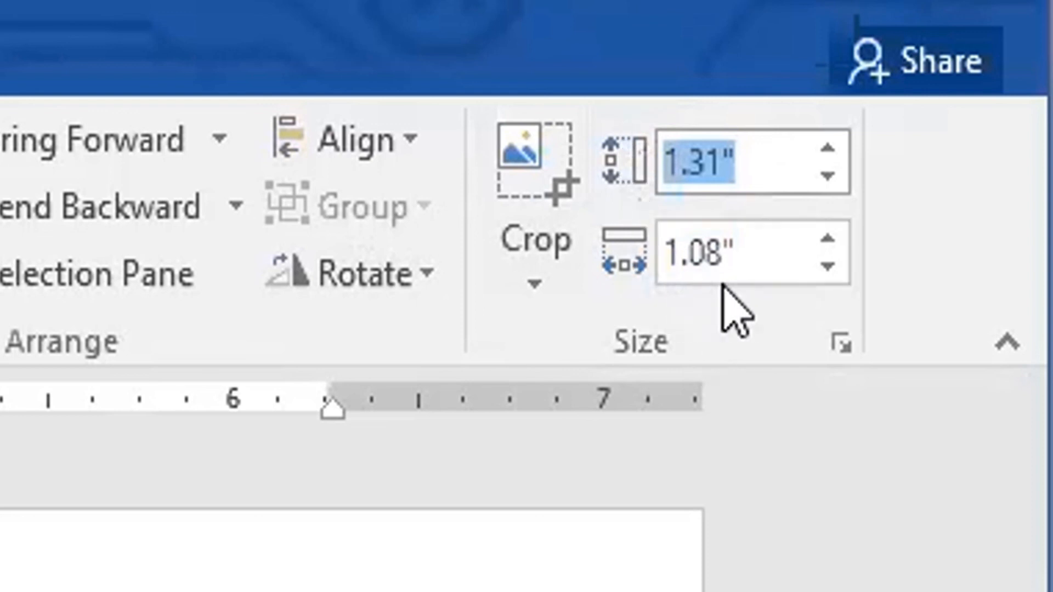
left_click(755, 165)
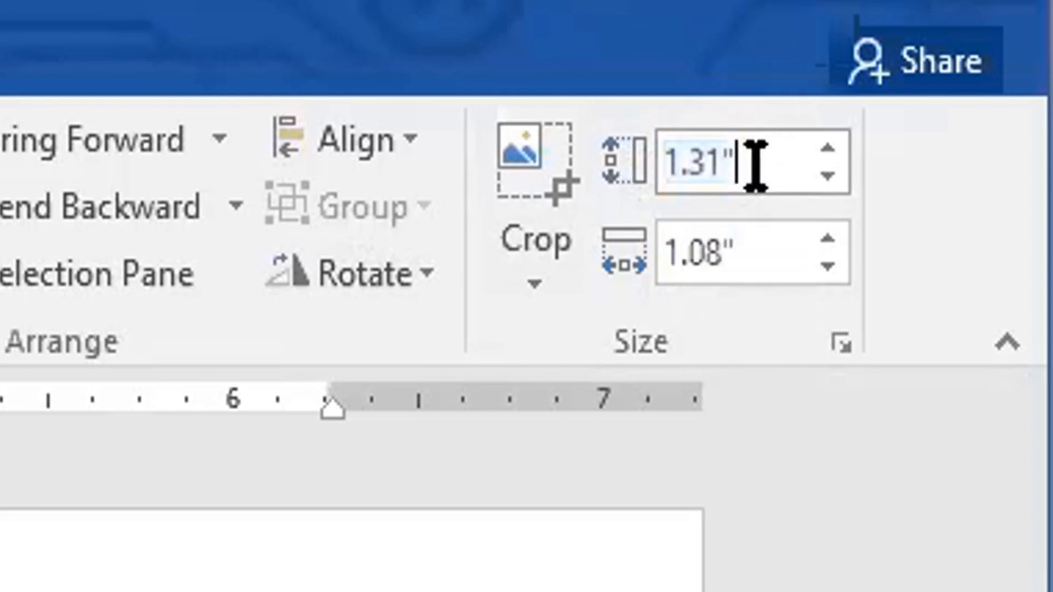
double_click(706, 174)
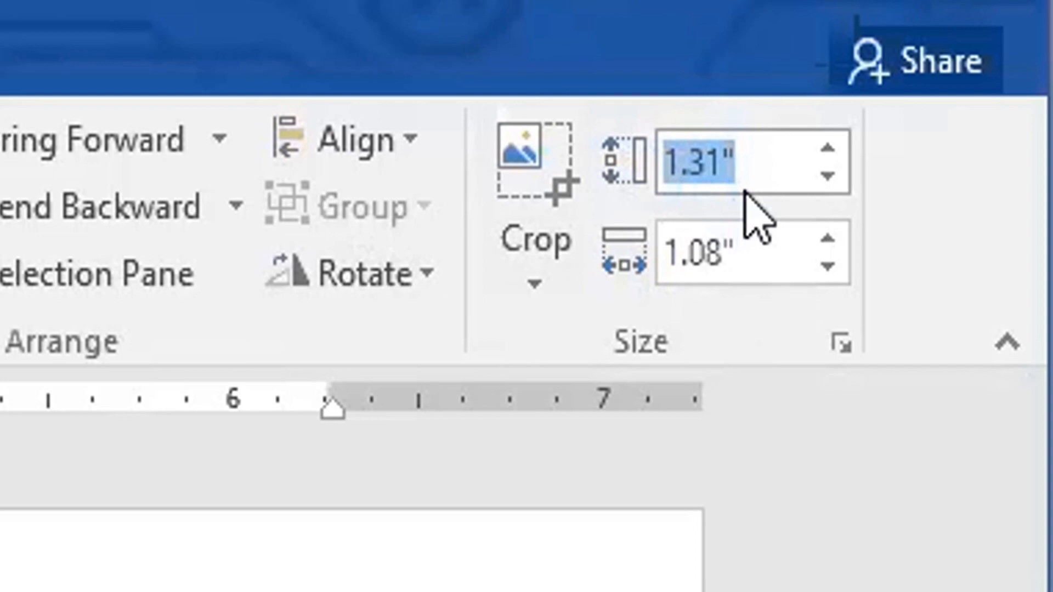
type("23")
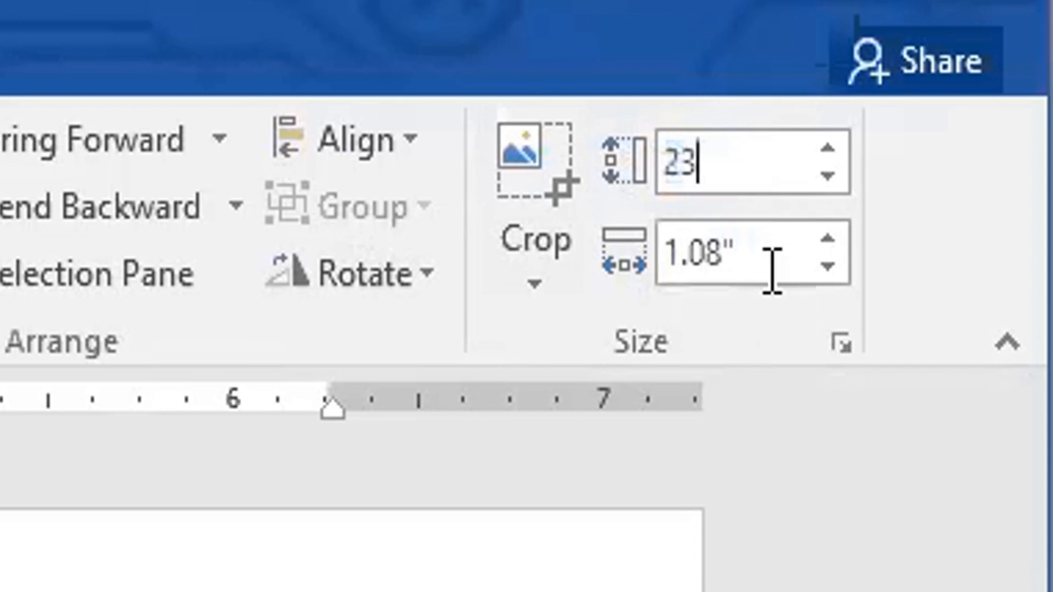
key("Tab")
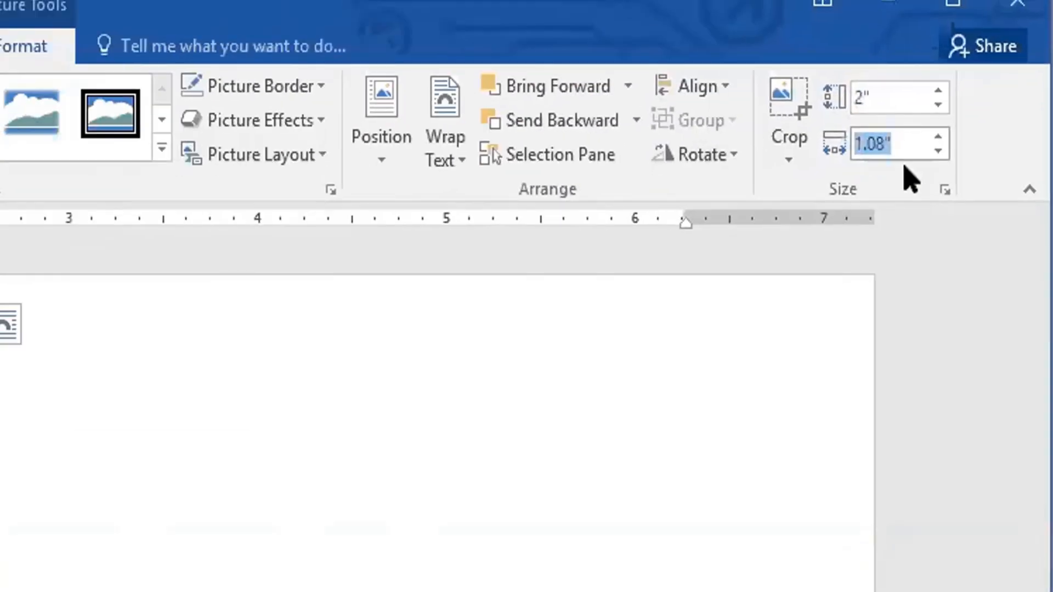
type("3")
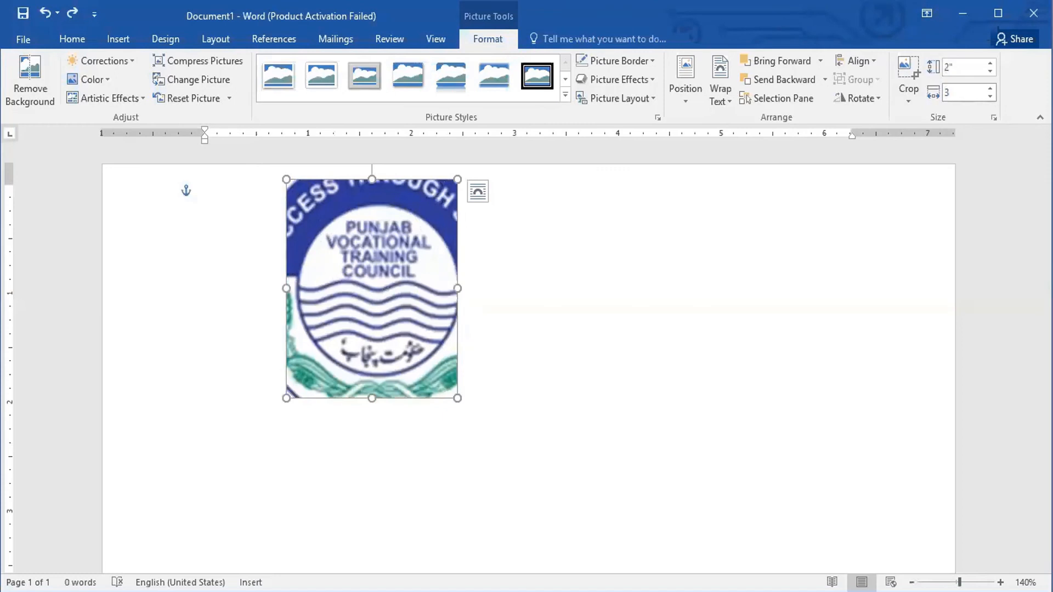
key("Return")
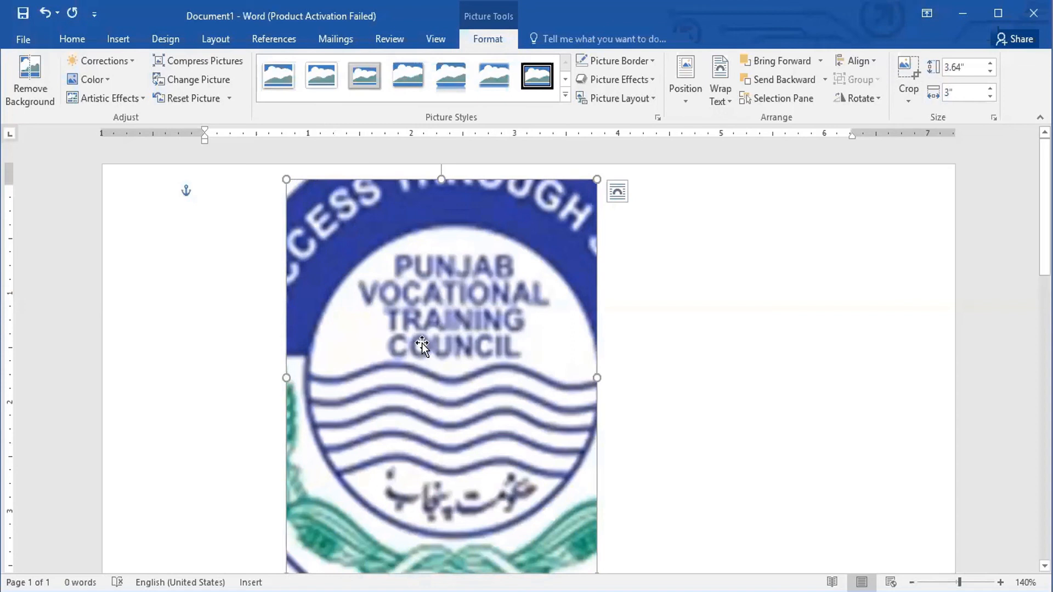
Shrink the logo and move it to the top centre of the page, setting its height to 2.1 inches.
left_click_drag(597, 179, 458, 357)
left_click_drag(372, 421, 511, 250)
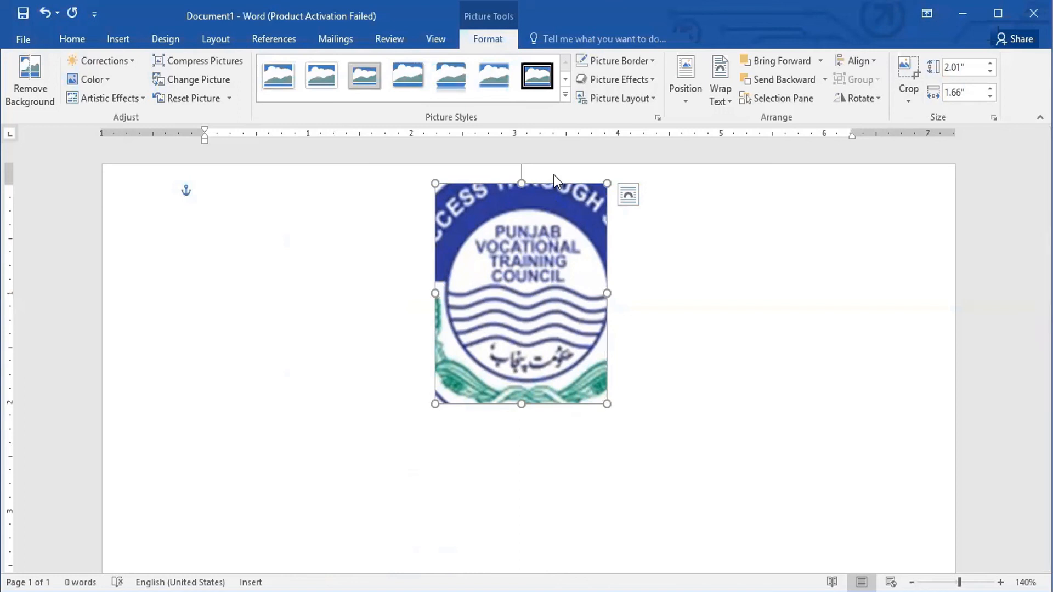
left_click(990, 63)
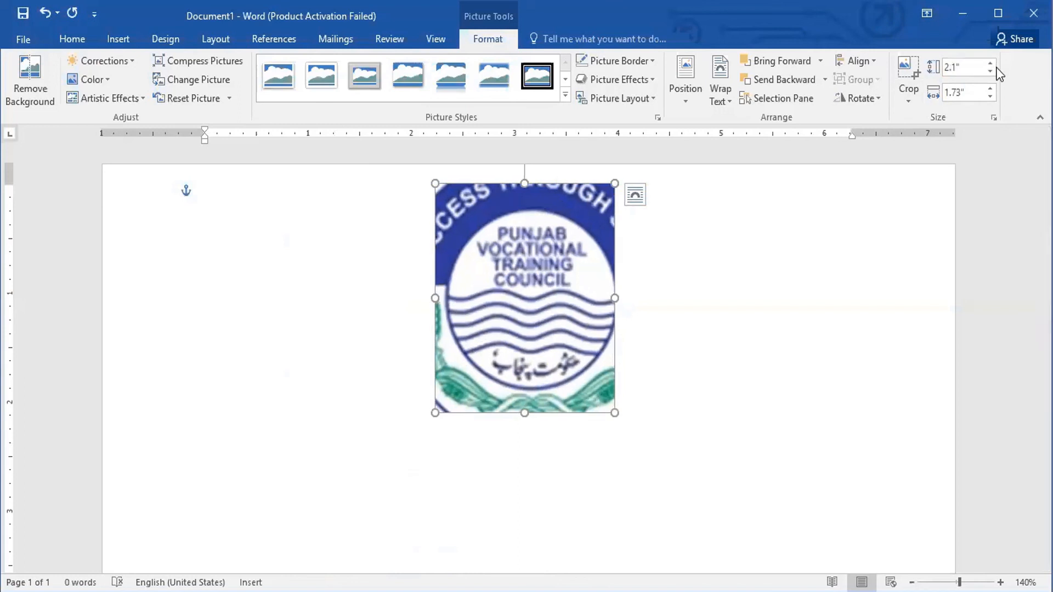
Review the crop options and the preset square, portrait and landscape aspect ratios for the logo.
left_click(908, 99)
mouse_move(952, 159)
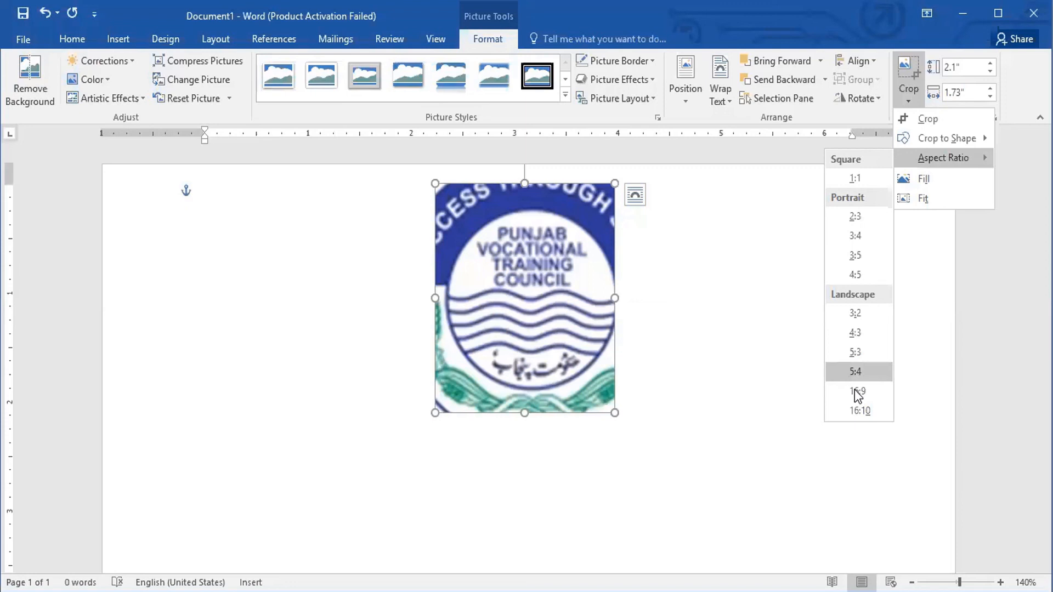
left_click(874, 121)
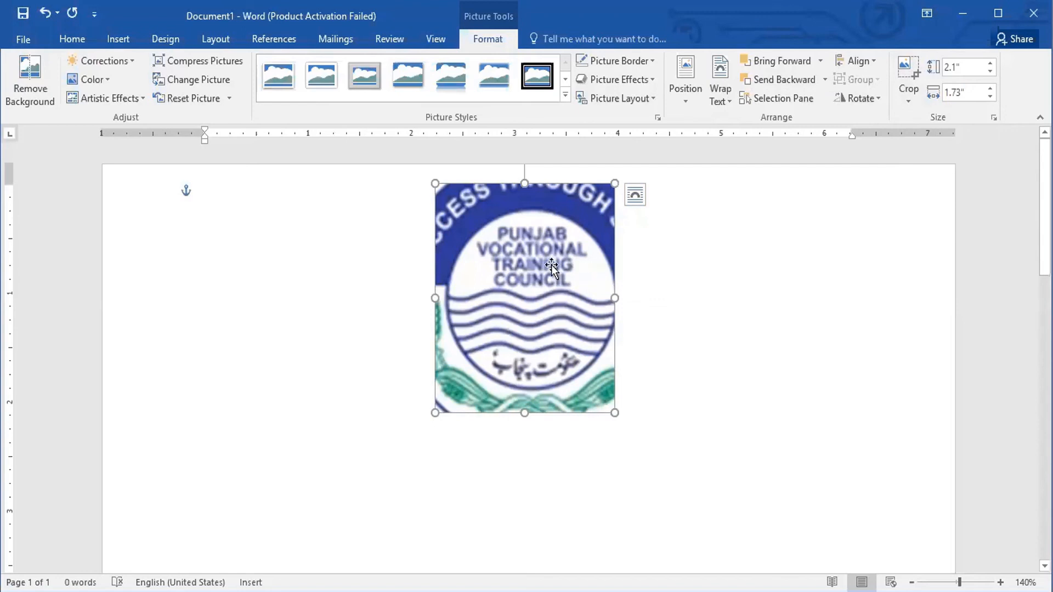
Insert the PIA airplane picture at the start of the page.
left_click(347, 169)
left_click(134, 39)
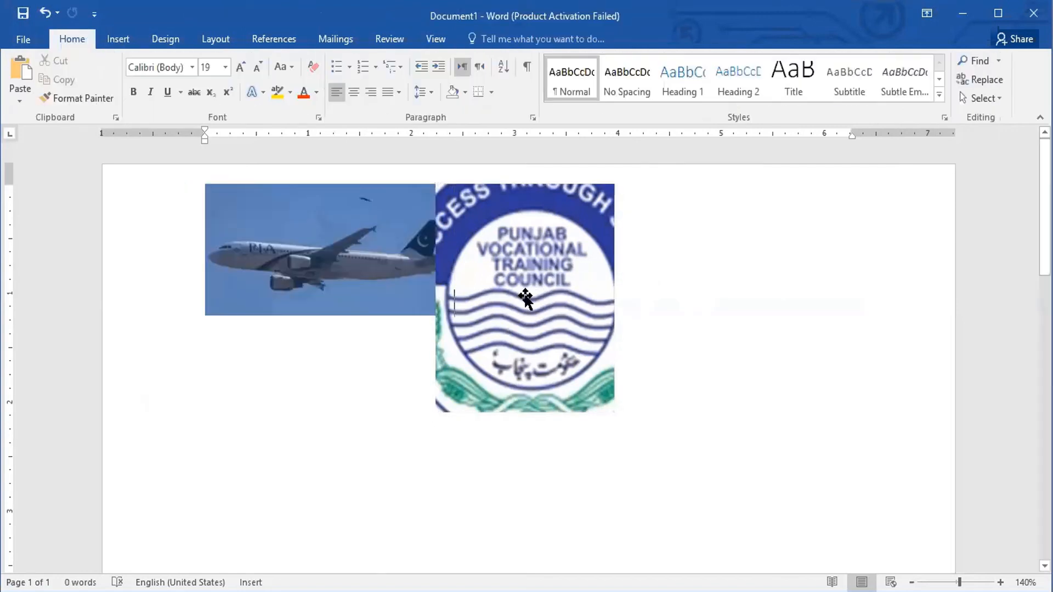
Change the airplane picture's text wrapping so it floats in front, and move it over the logo's left part.
left_click(530, 280)
left_click(632, 194)
left_click(391, 282)
left_click(391, 282)
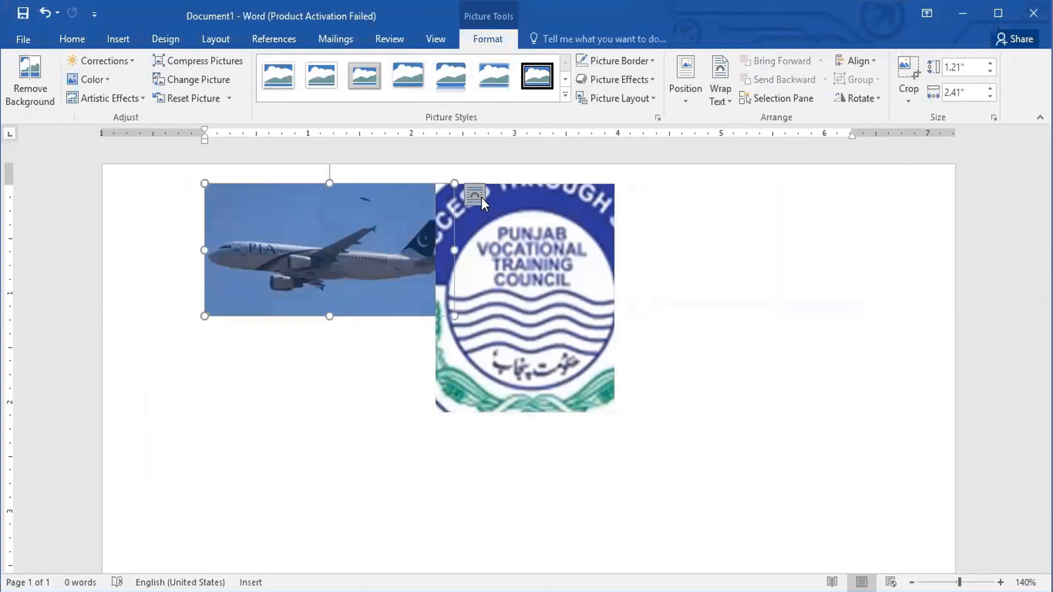
left_click(481, 197)
left_click(581, 326)
left_click_drag(397, 278, 459, 312)
Group the airplane picture with the logo and move the group slightly down the page.
left_click(592, 253)
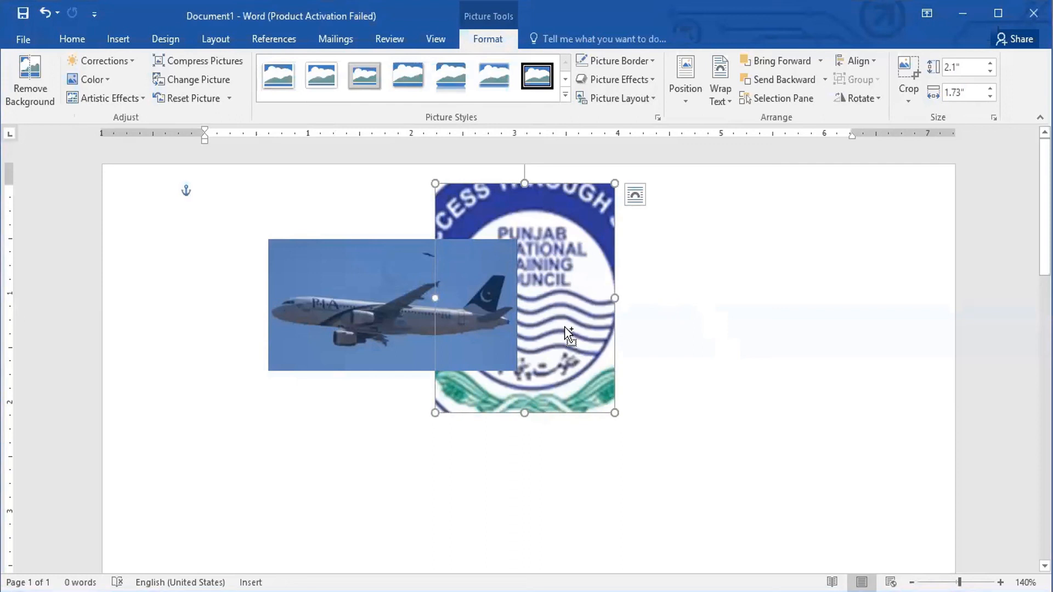
left_click(477, 265, "ctrl")
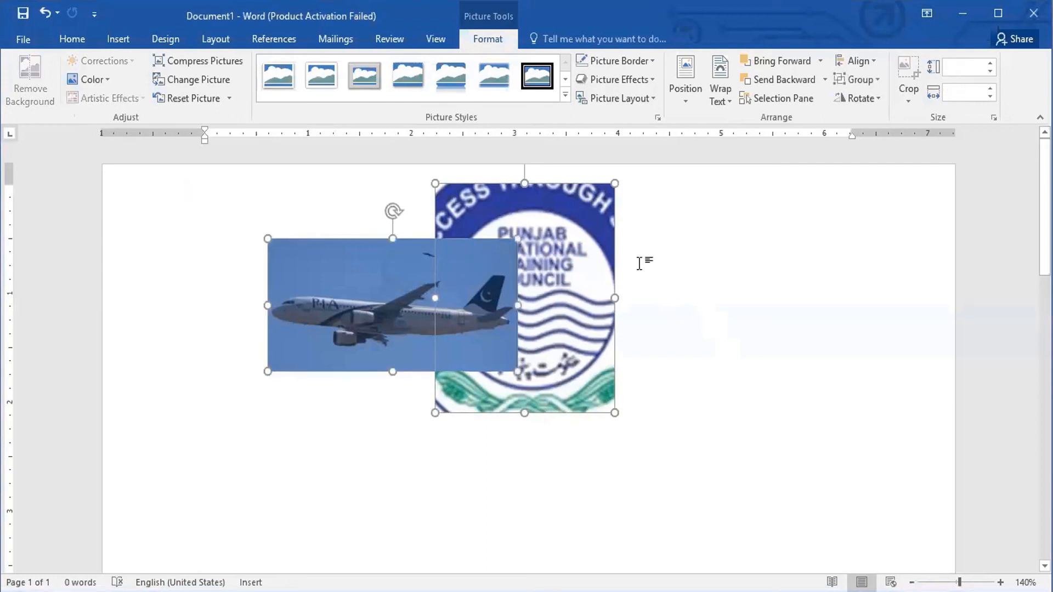
left_click(857, 79)
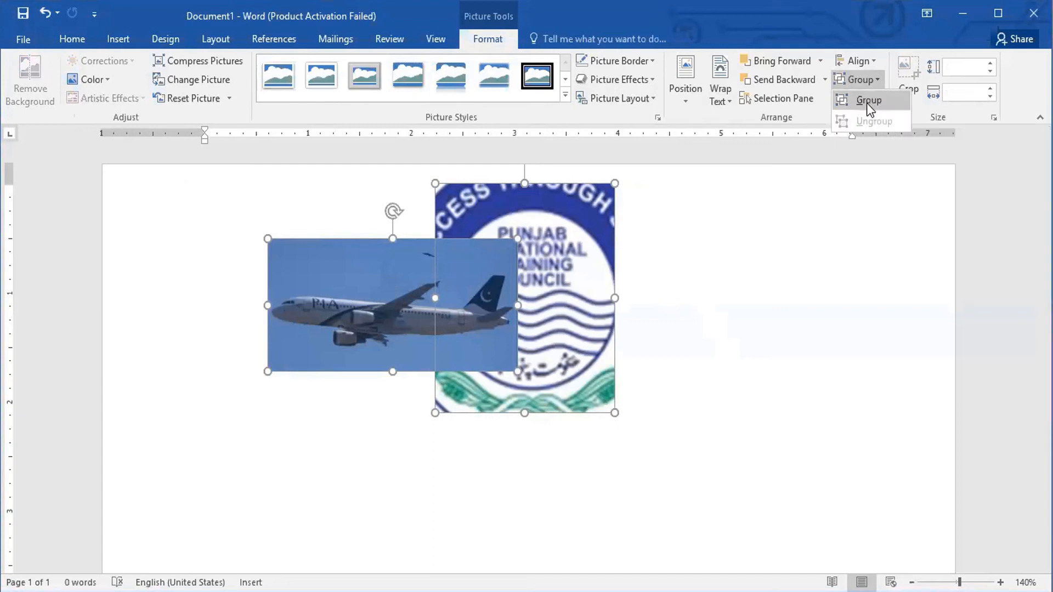
left_click(869, 104)
left_click(696, 294)
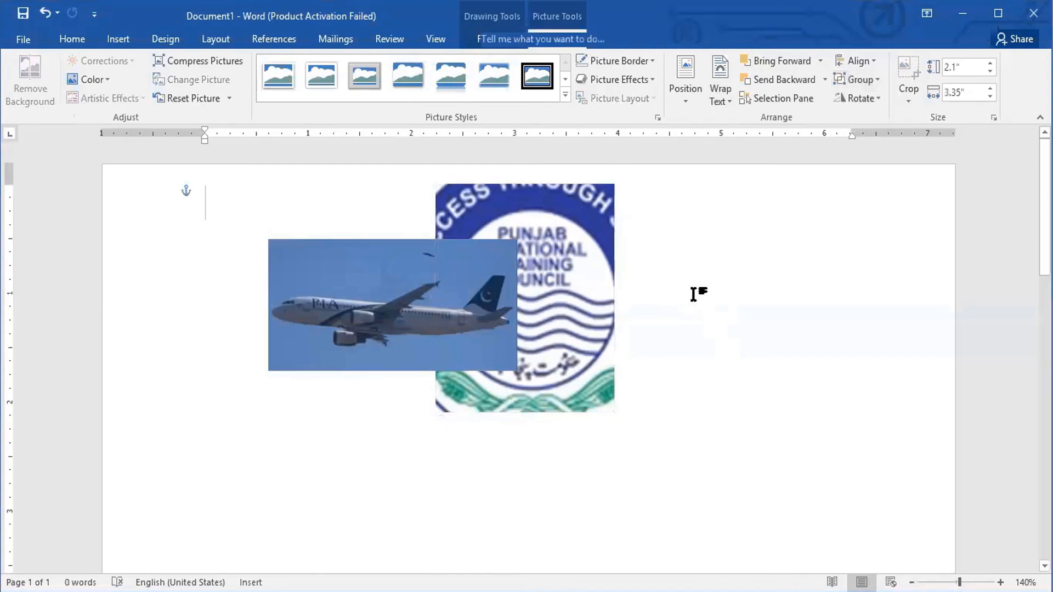
left_click_drag(630, 337, 490, 245)
left_click(660, 397)
left_click_drag(569, 310, 561, 272)
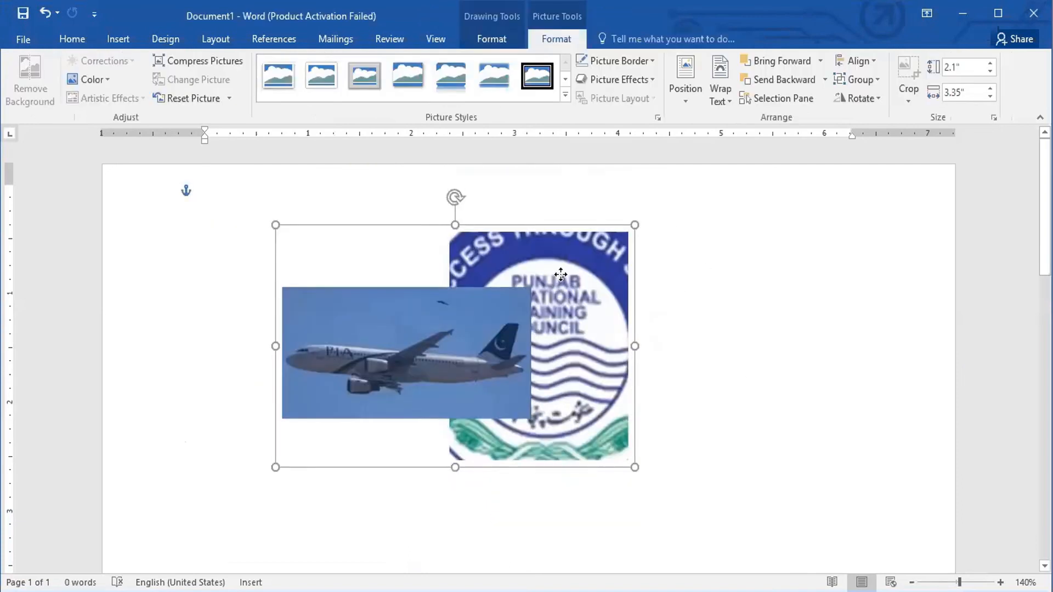
Ungroup the two pictures and move the airplane to the right, across the centre of the logo.
left_click(879, 78)
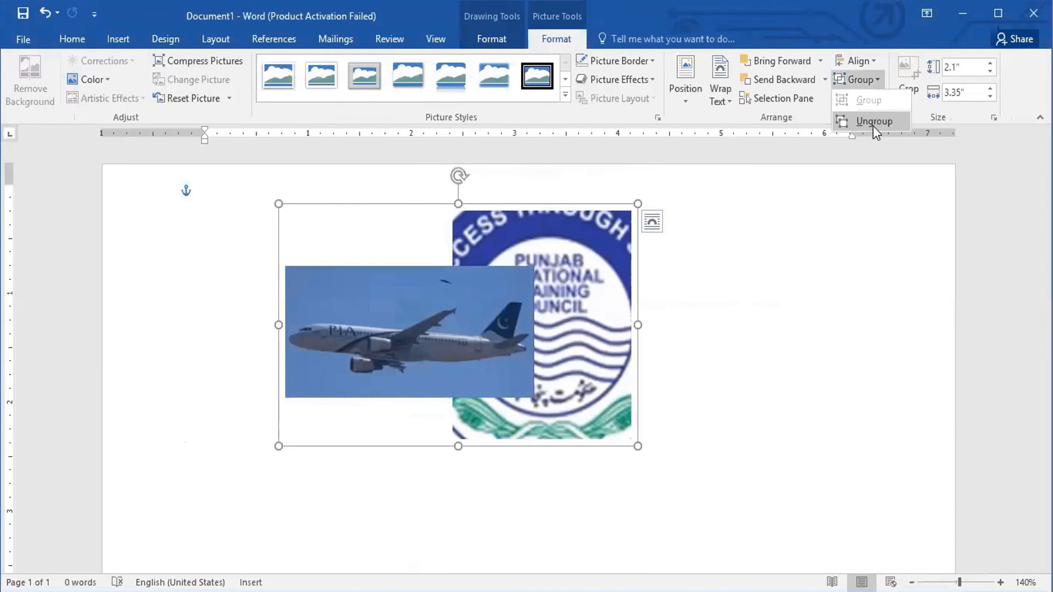
left_click(873, 121)
left_click(379, 346)
left_click_drag(402, 329, 513, 329)
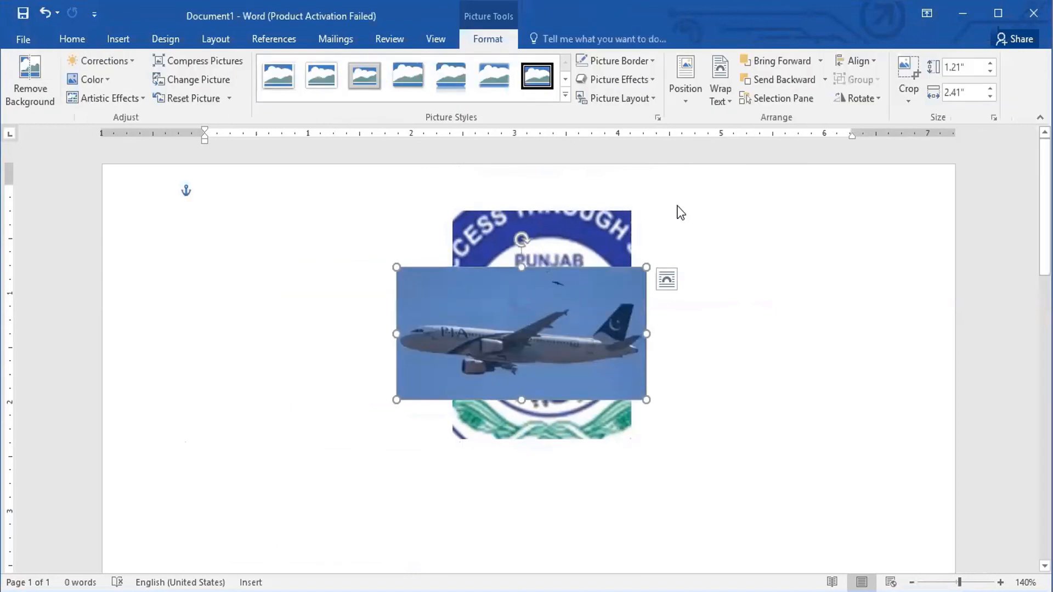
Group the airplane and the logo again and move the group down and to the left.
left_click(616, 225, "shift")
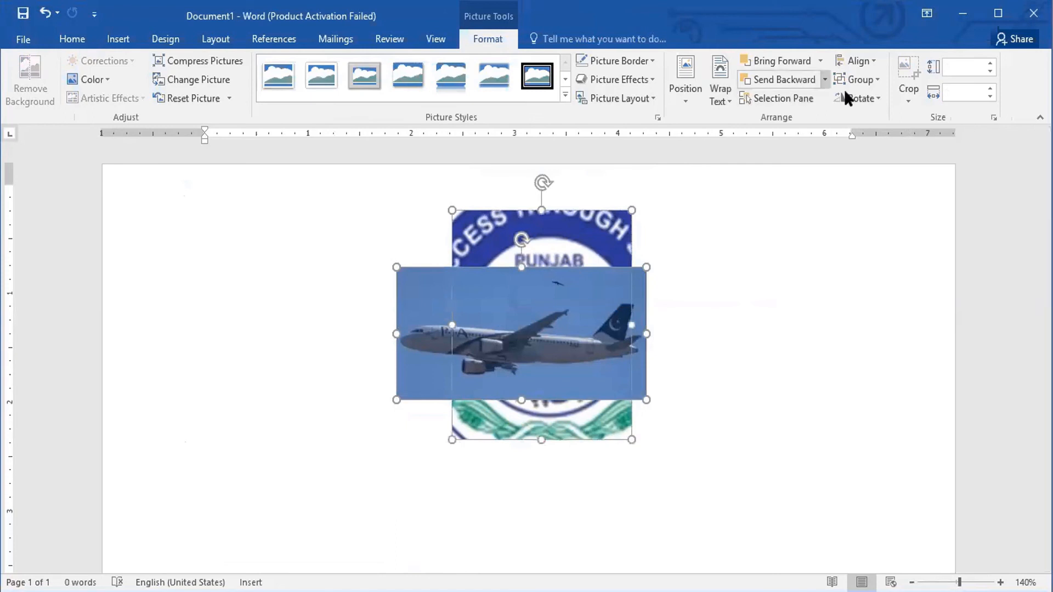
left_click(874, 101)
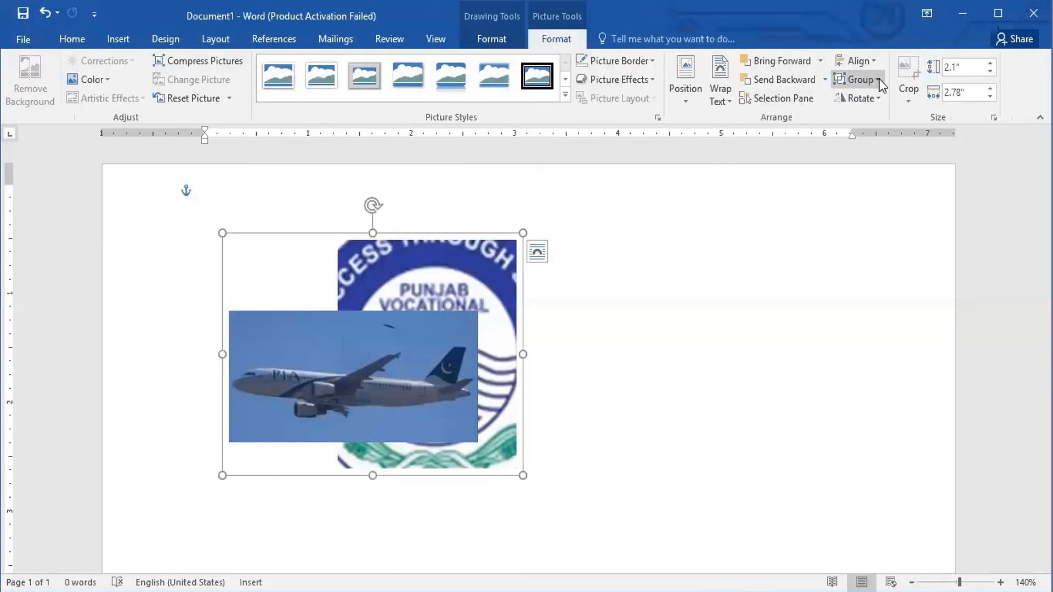
Ungroup the pictures again and move the logo to the right, clear of the airplane.
left_click(879, 78)
left_click(884, 119)
left_click_drag(439, 271, 612, 241)
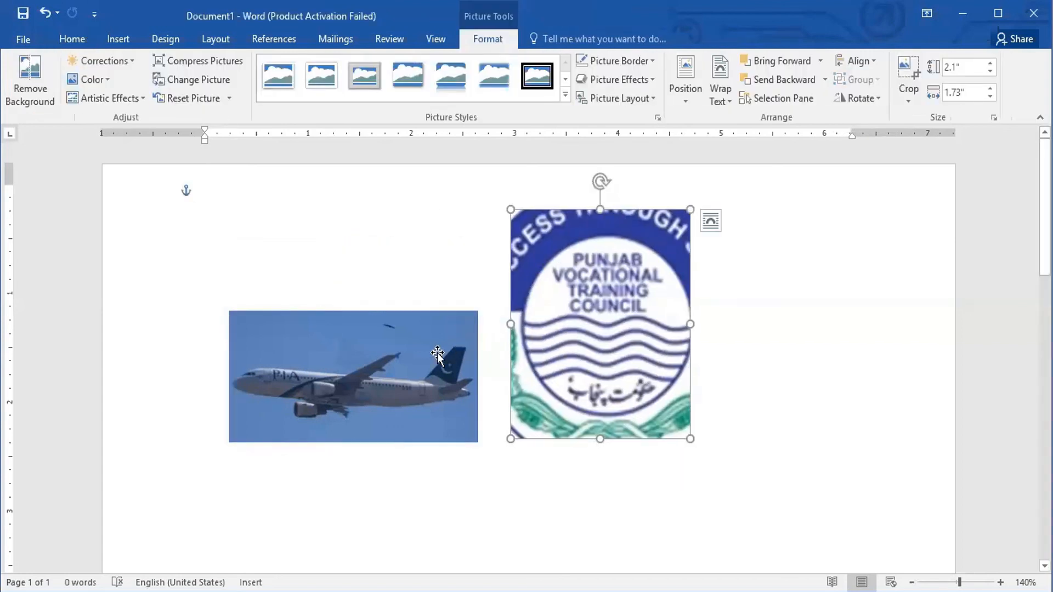
Shrink the airplane picture to about 0.71 by 0.76 inches and place it to the right of the logo.
left_click(475, 380)
left_click_drag(476, 377, 329, 384)
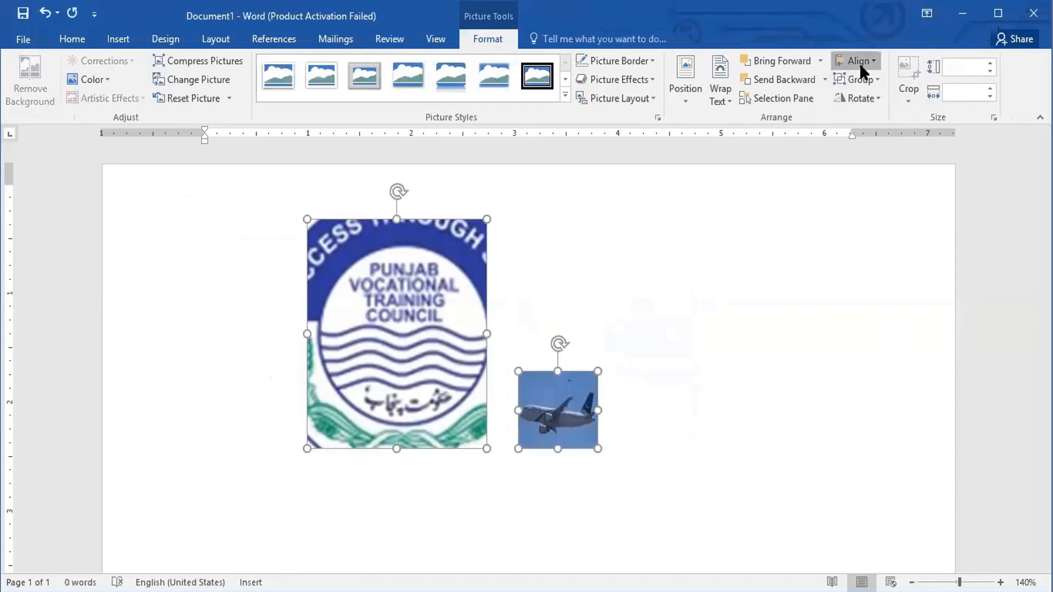
Align the top edges of the selected logo and airplane pictures, and deselect them.
left_click(860, 63)
left_click(900, 141)
left_click(634, 312)
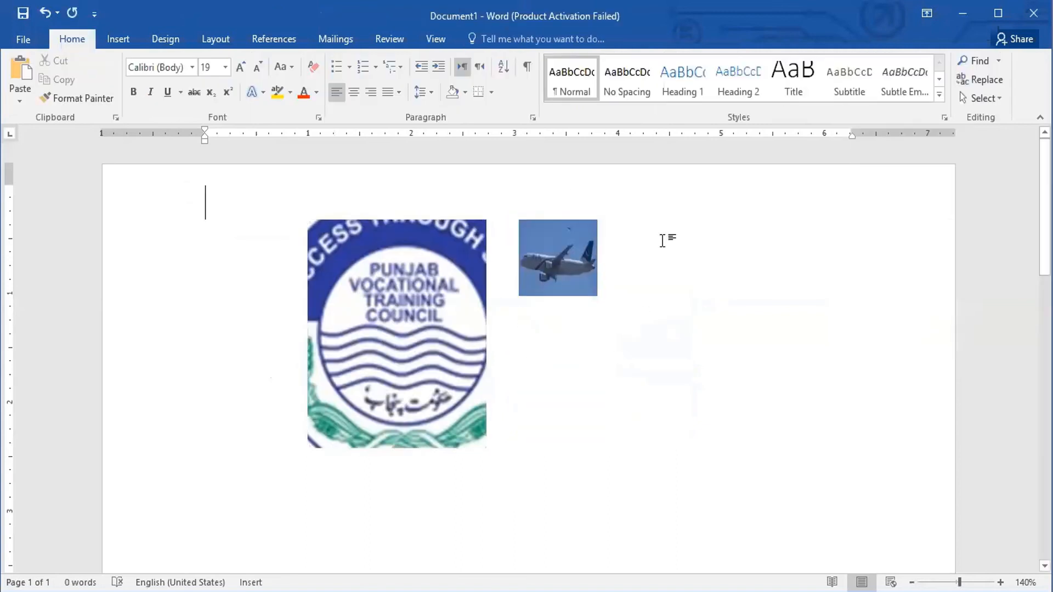
Move the airplane down beside the logo's middle, and align the tops of both pictures again.
left_click_drag(555, 274, 550, 348)
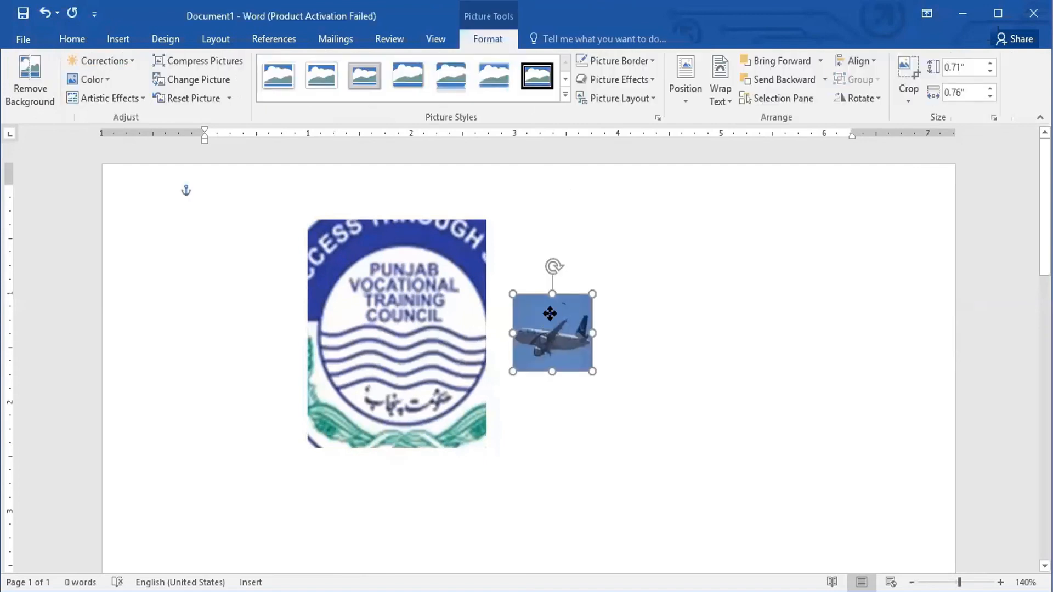
left_click_drag(554, 312, 554, 312)
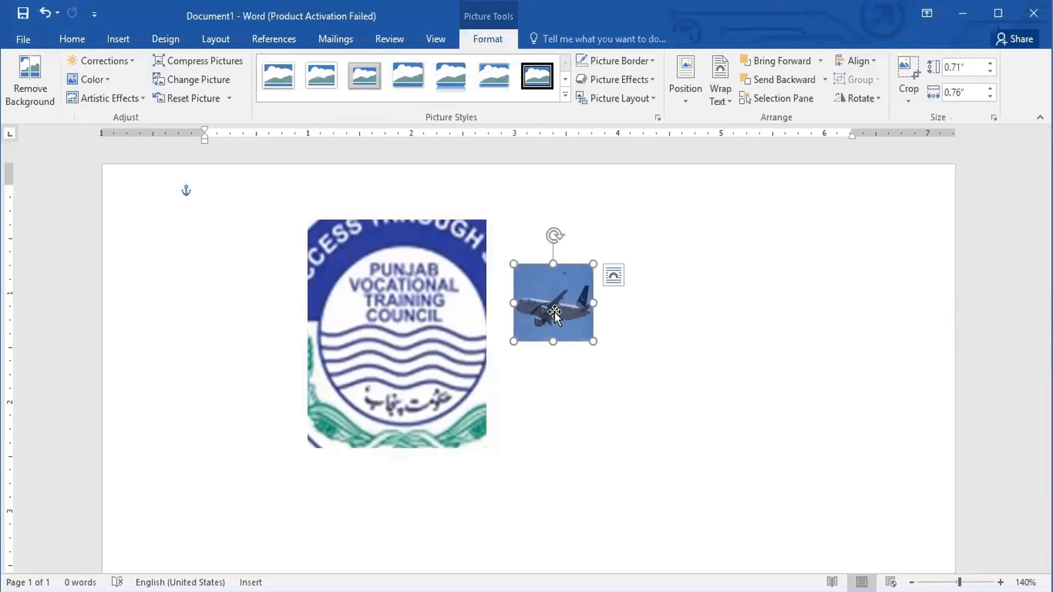
left_click(445, 295, "ctrl")
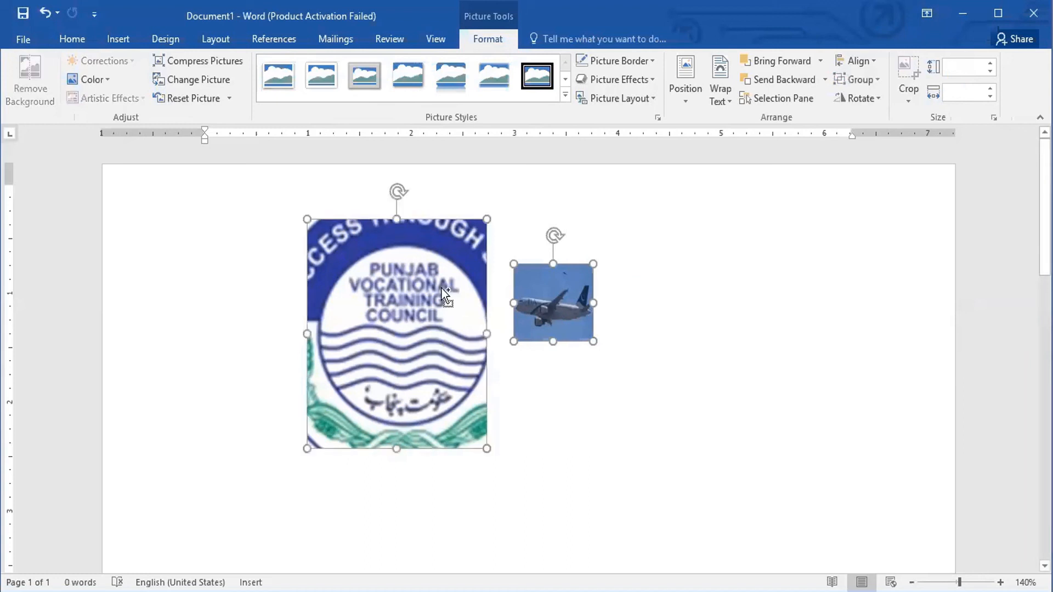
left_click(874, 64)
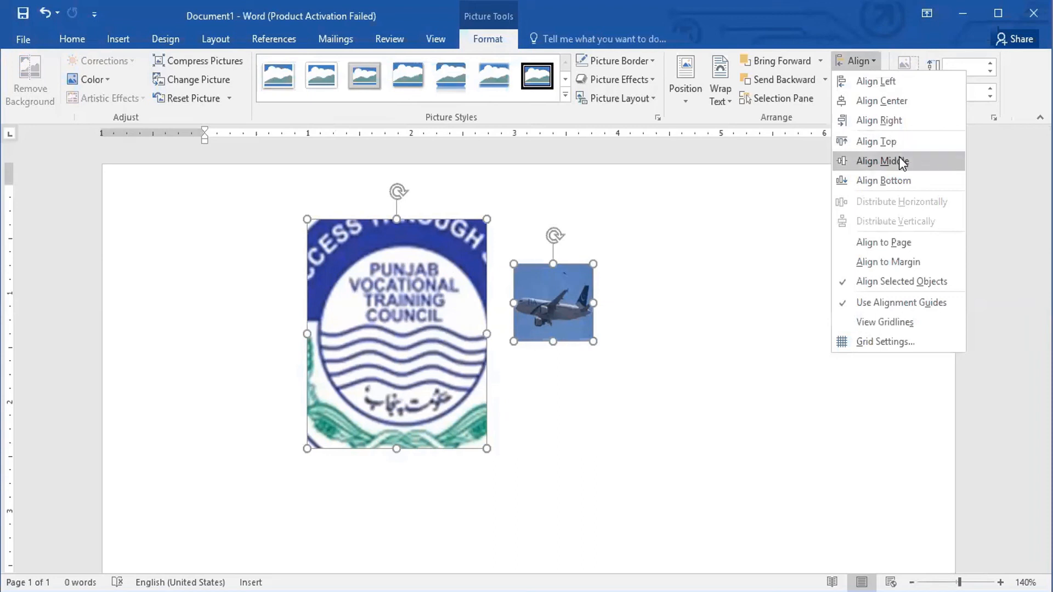
left_click(872, 144)
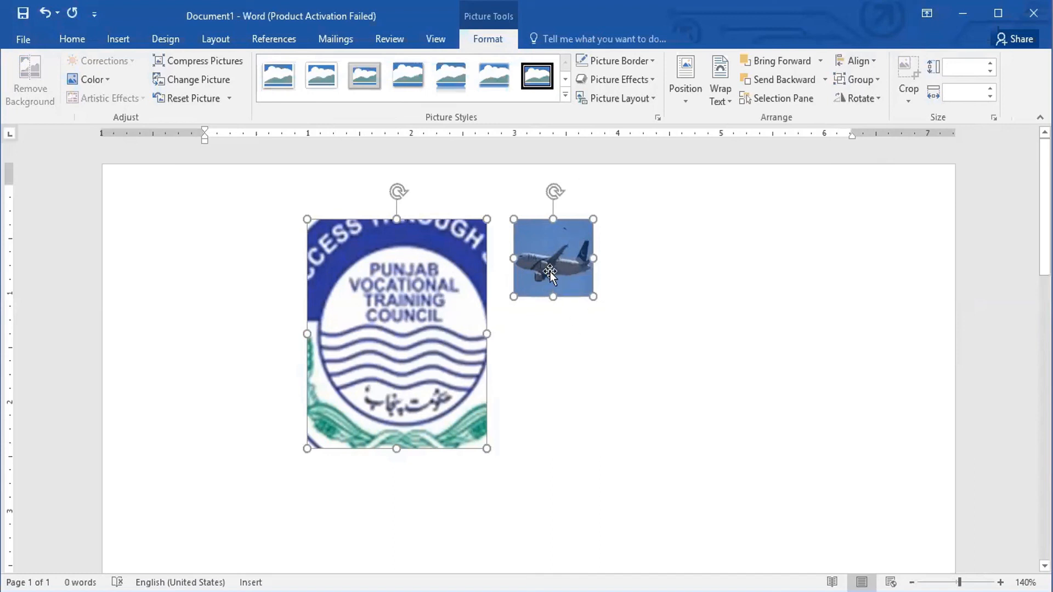
Move the airplane on its own down beside the logo and back up level with the logo's top edge.
left_click_drag(549, 274, 546, 336)
key("ctrl+z")
left_click(661, 268)
left_click_drag(551, 266, 550, 346)
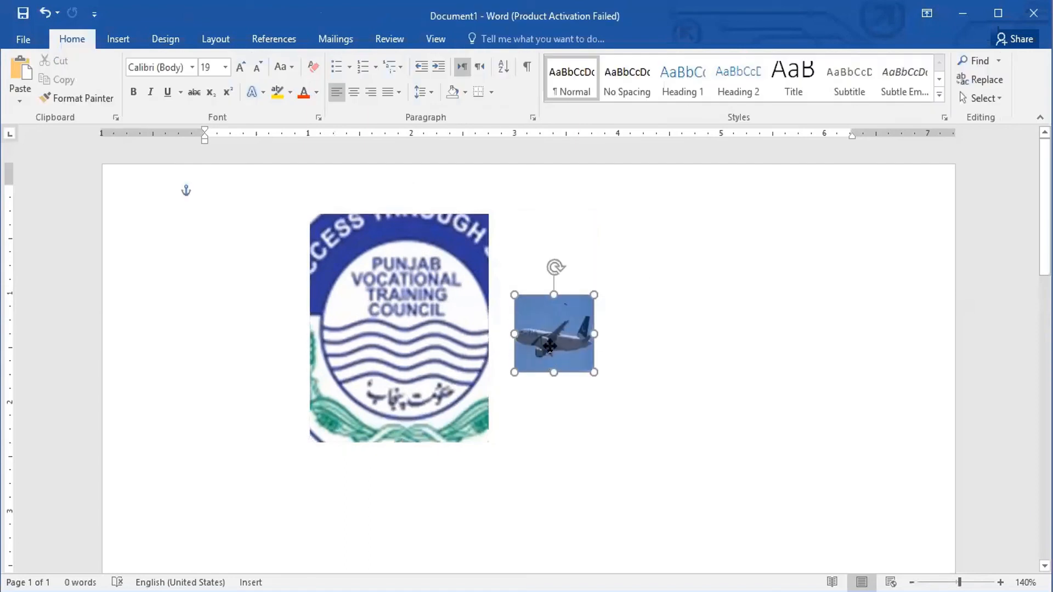
left_click_drag(549, 345, 539, 265)
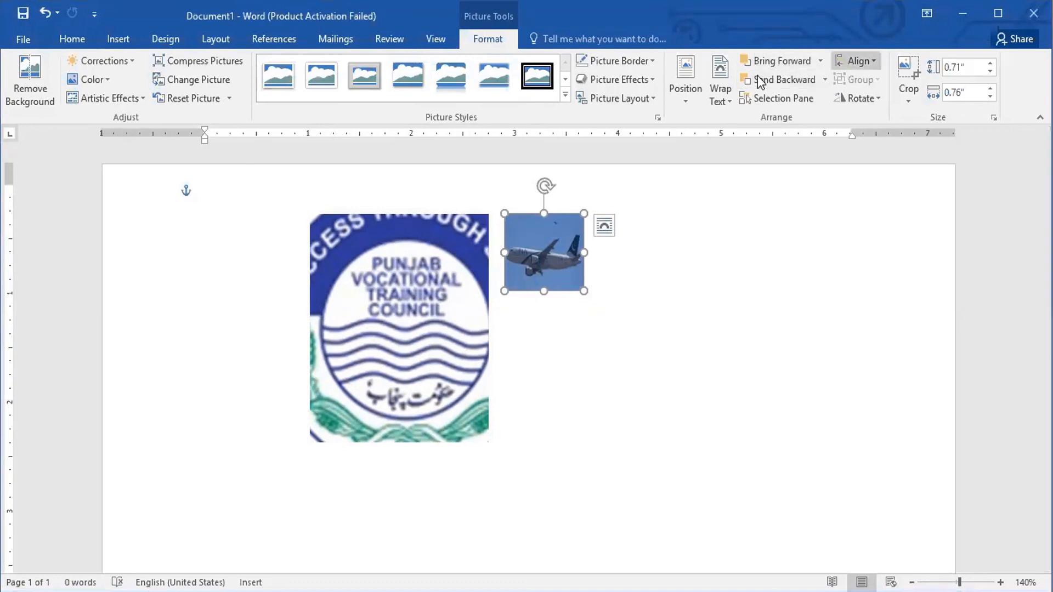
Select both the logo and the airplane and apply Align Middle to them.
left_click(857, 60)
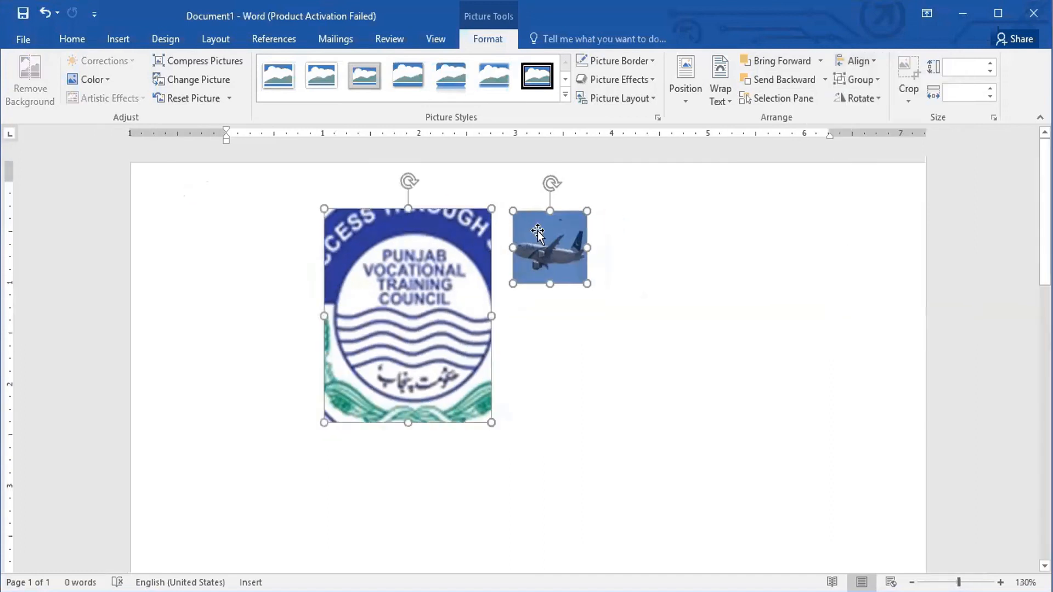
left_click(874, 58)
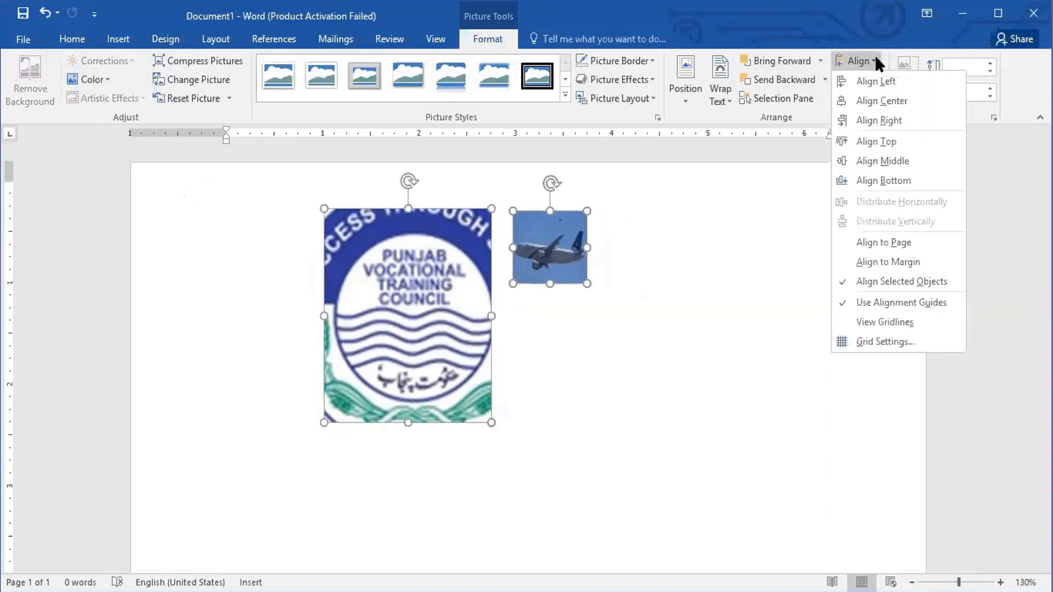
left_click(878, 168)
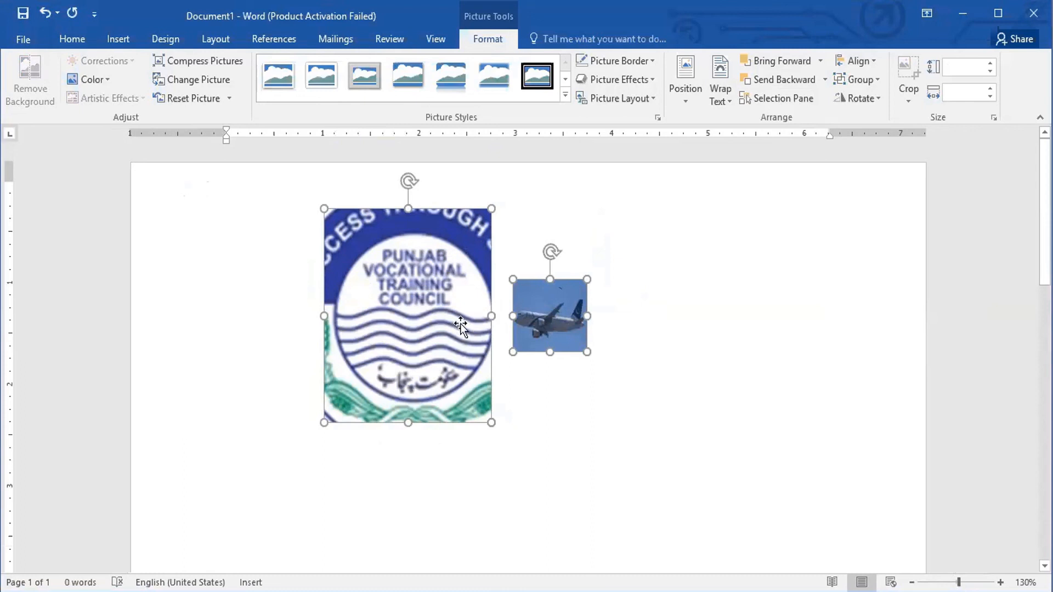
Align the bottom edges of the selected logo and airplane, and move both pictures together up and to the right.
left_click(868, 62)
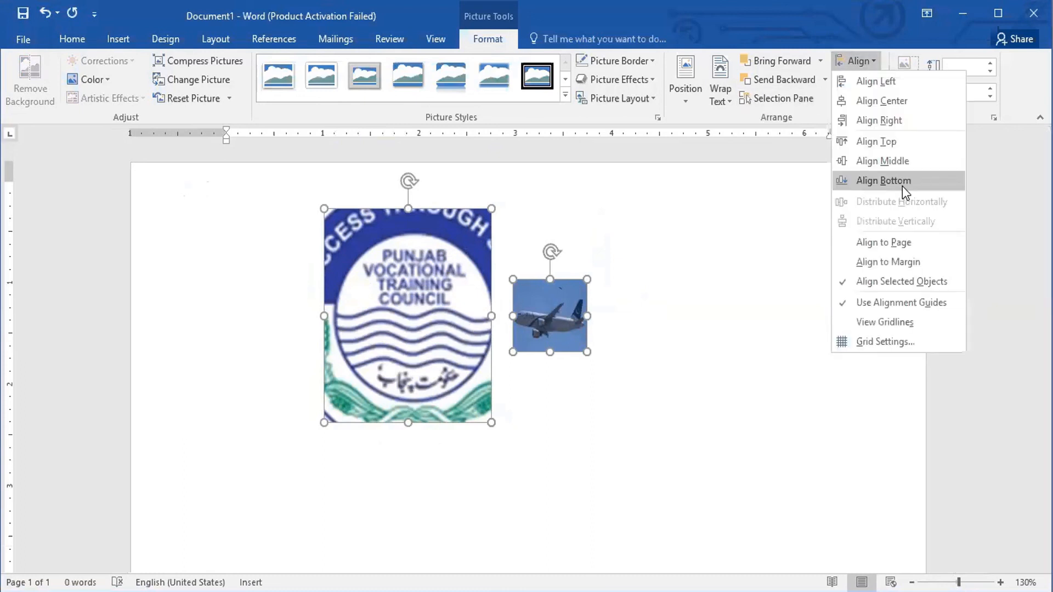
left_click(904, 193)
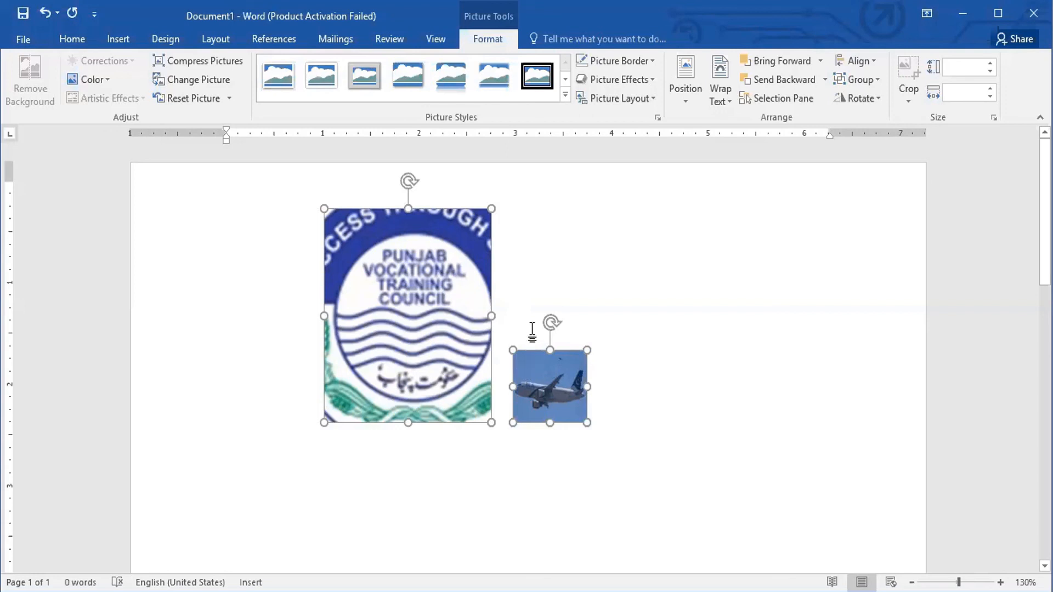
left_click(856, 60)
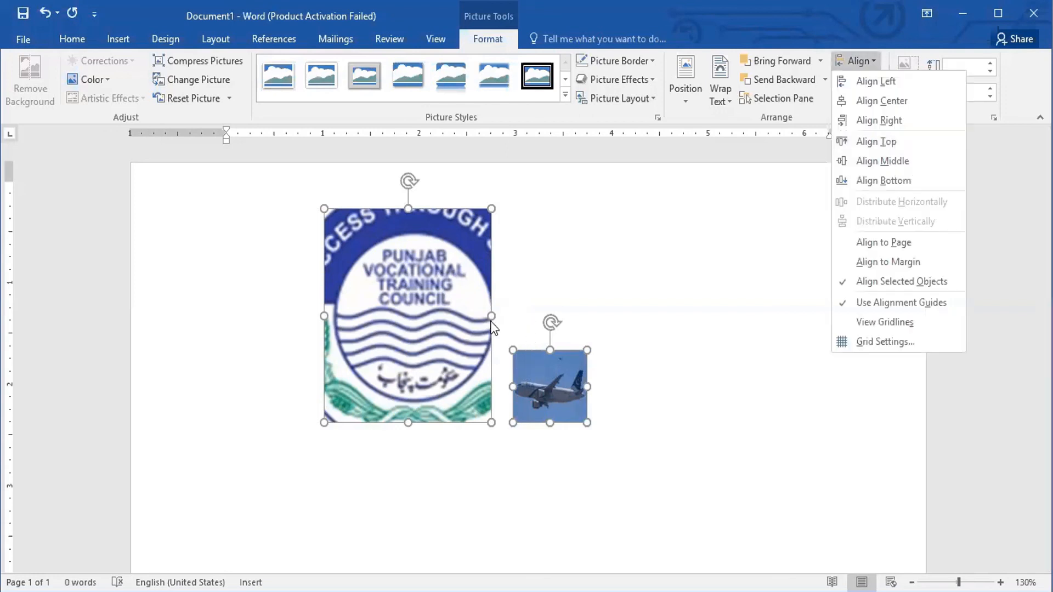
left_click(494, 351)
left_click_drag(544, 409, 632, 374)
left_click(593, 276)
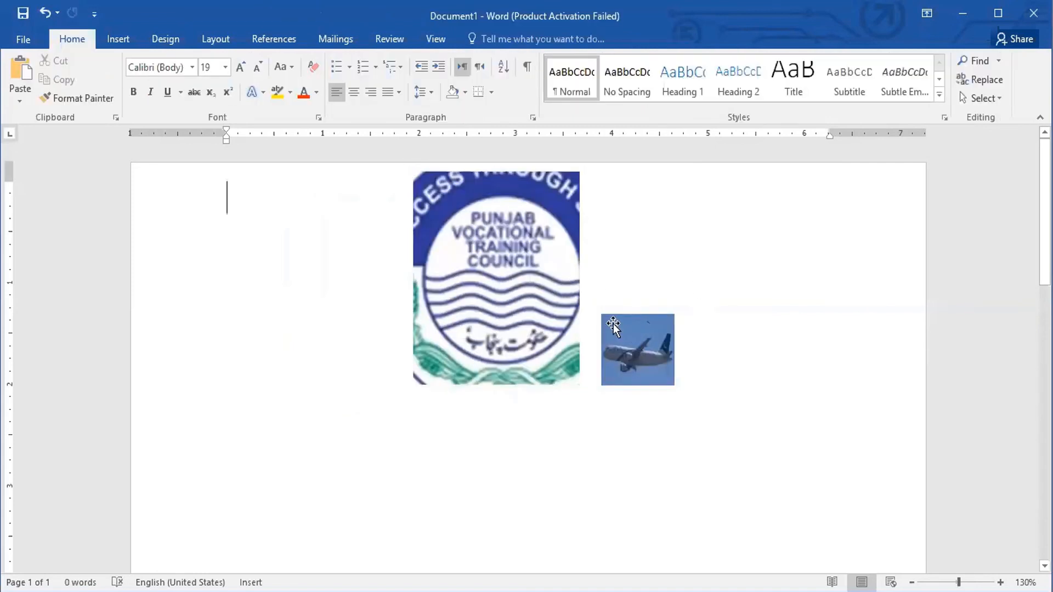
Stretch the logo horizontally to nearly double its width, and place the airplane on its own below the logo.
left_click(662, 414)
left_click(558, 250)
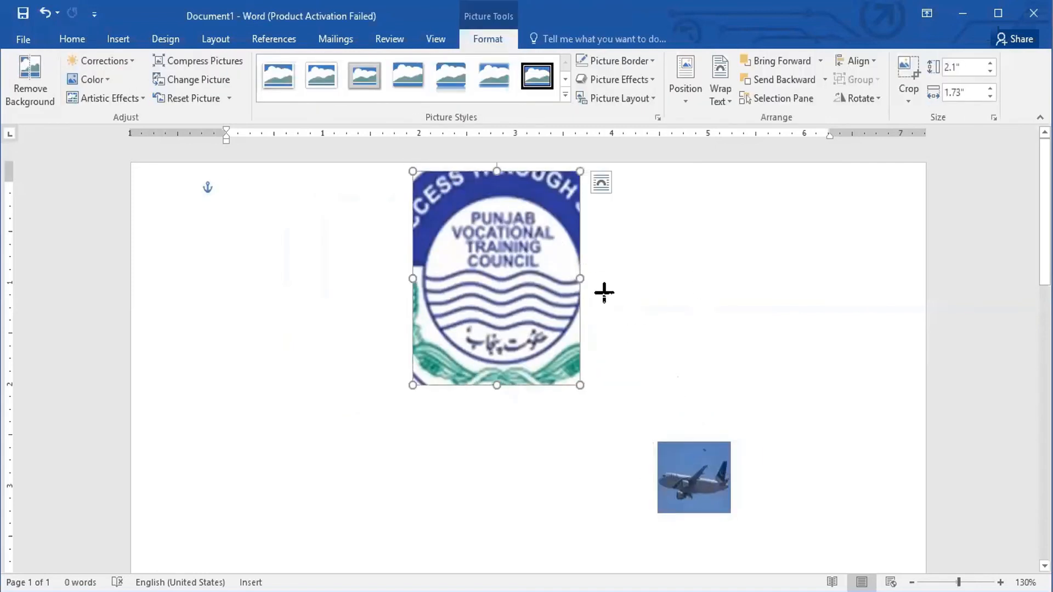
left_click(653, 482)
left_click_drag(417, 434, 418, 434)
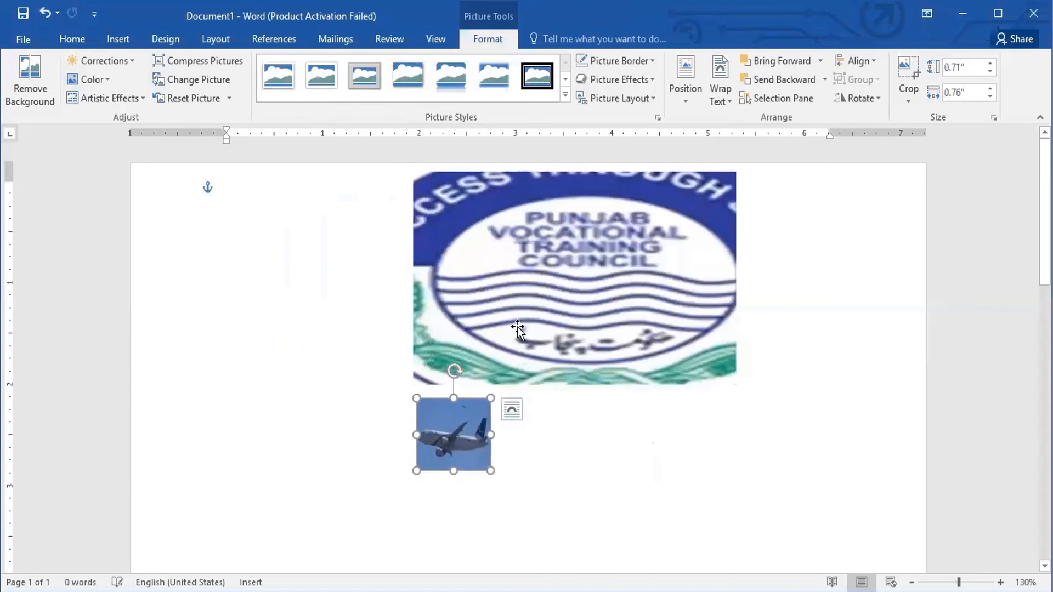
left_click(519, 325, "ctrl")
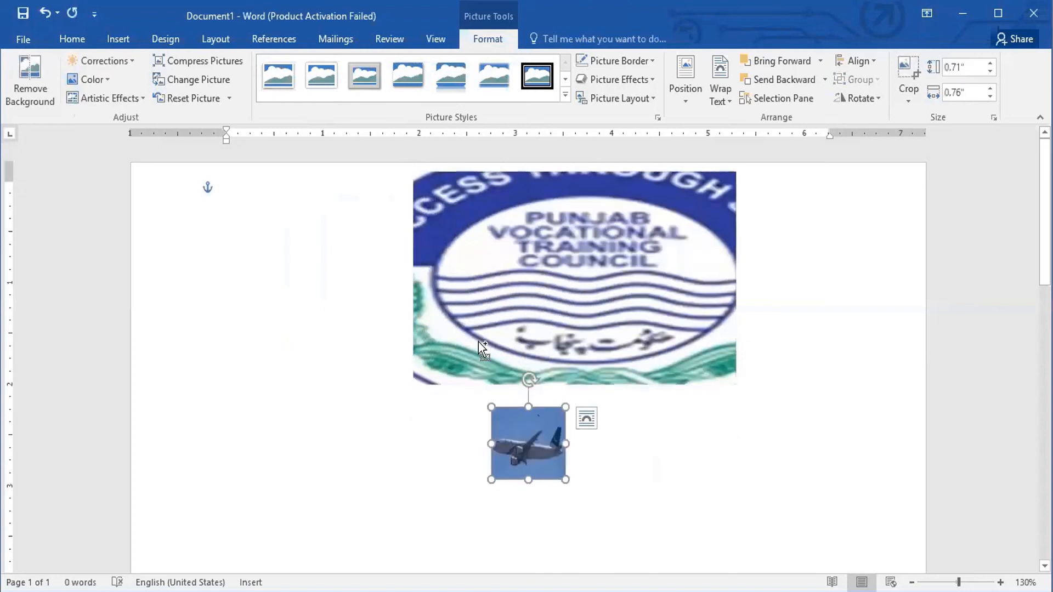
Select both the logo and the airplane, apply Align Left to them, and follow it with Align Center.
left_click(479, 342, "ctrl")
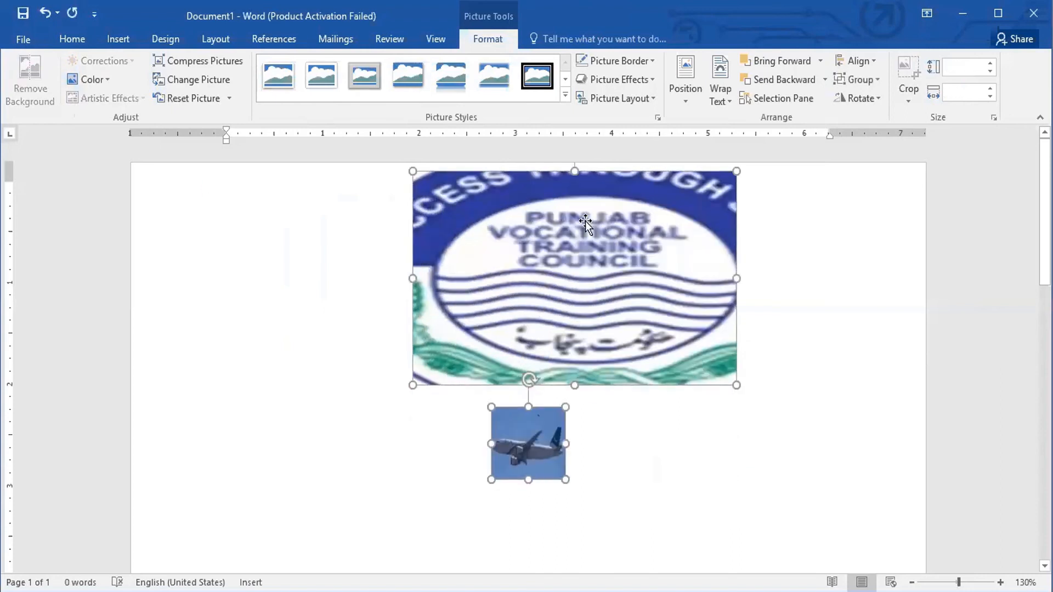
left_click(876, 63)
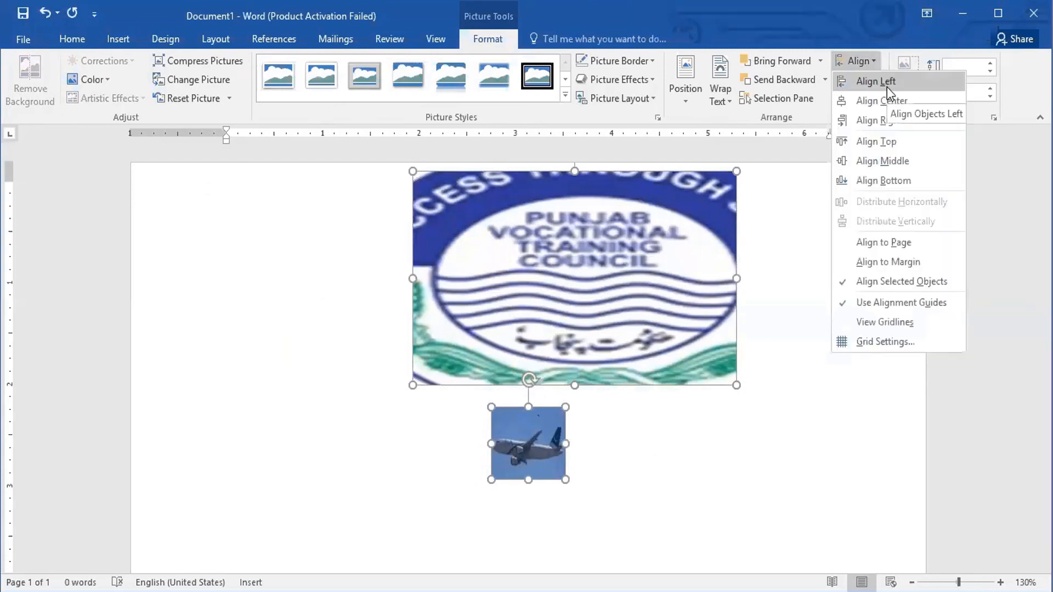
left_click(884, 82)
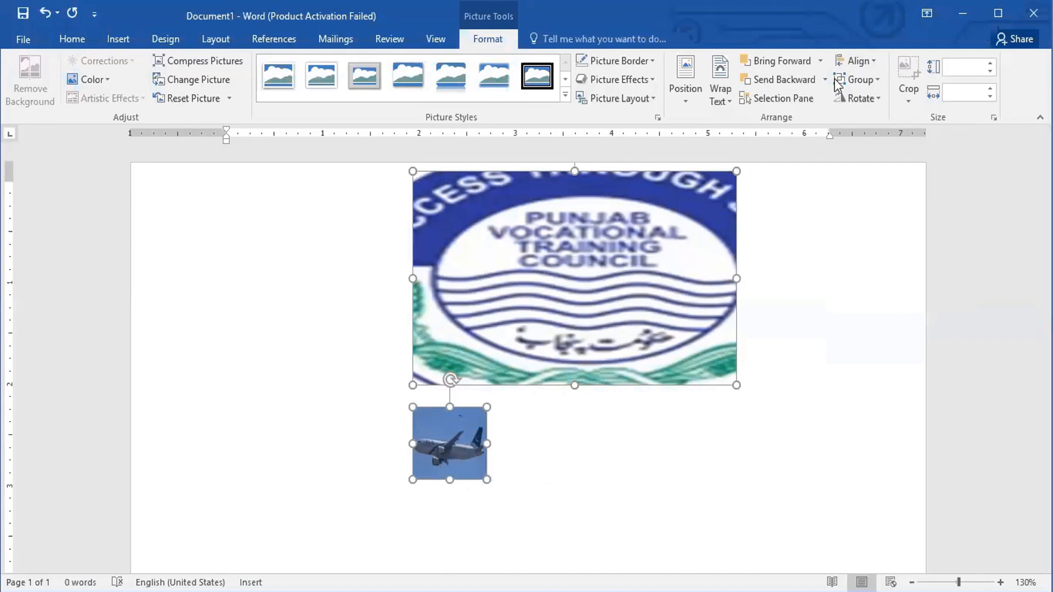
left_click(857, 62)
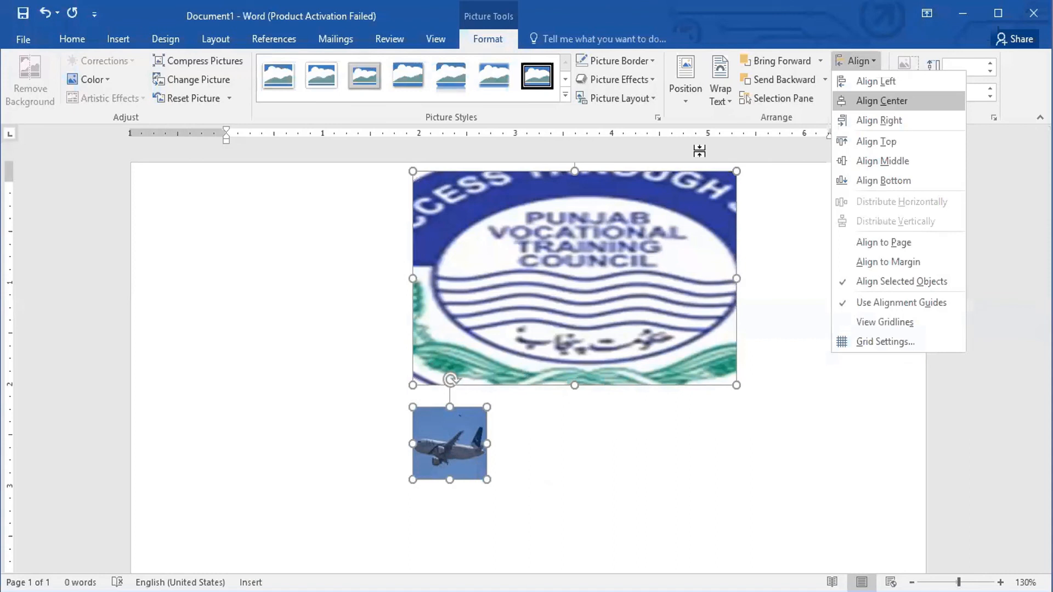
left_click(883, 102)
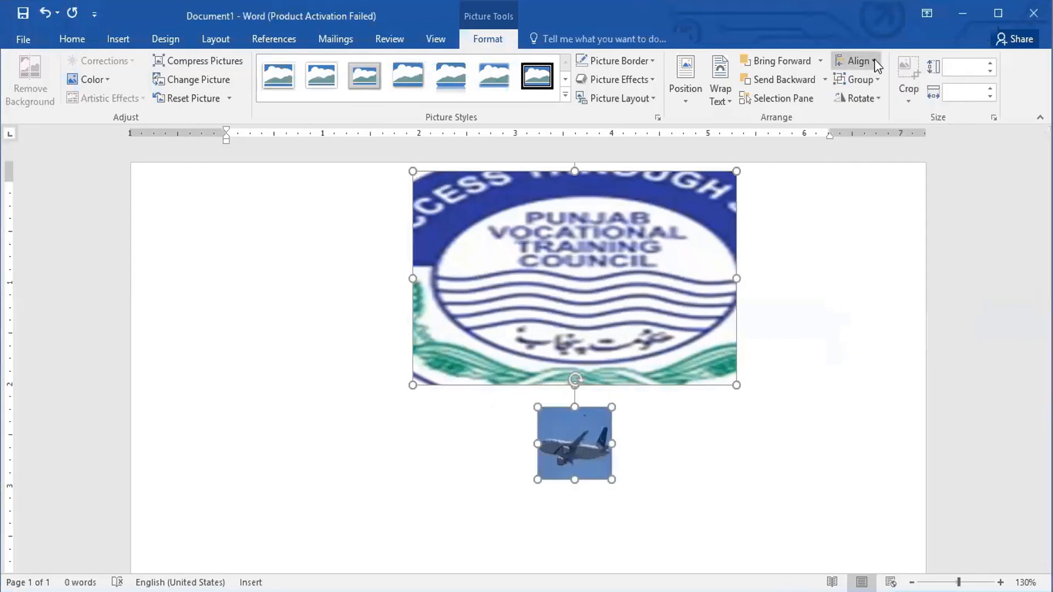